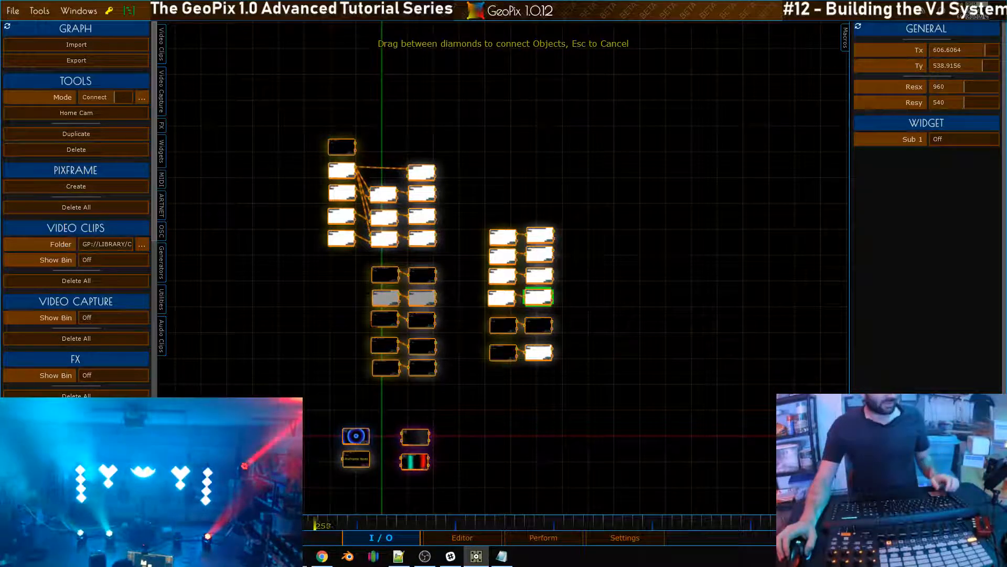
scroll(488, 263, up, 2)
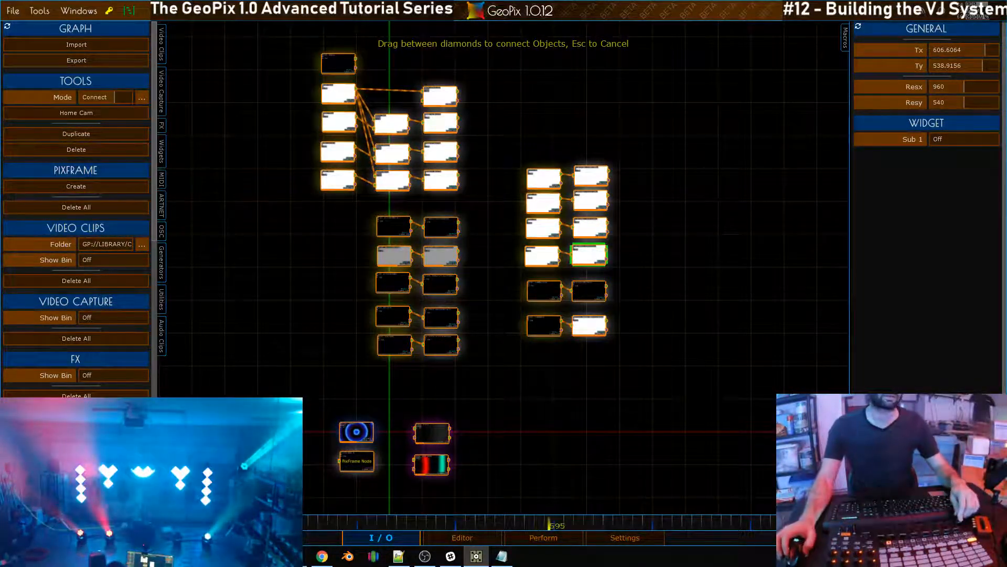
click(545, 537)
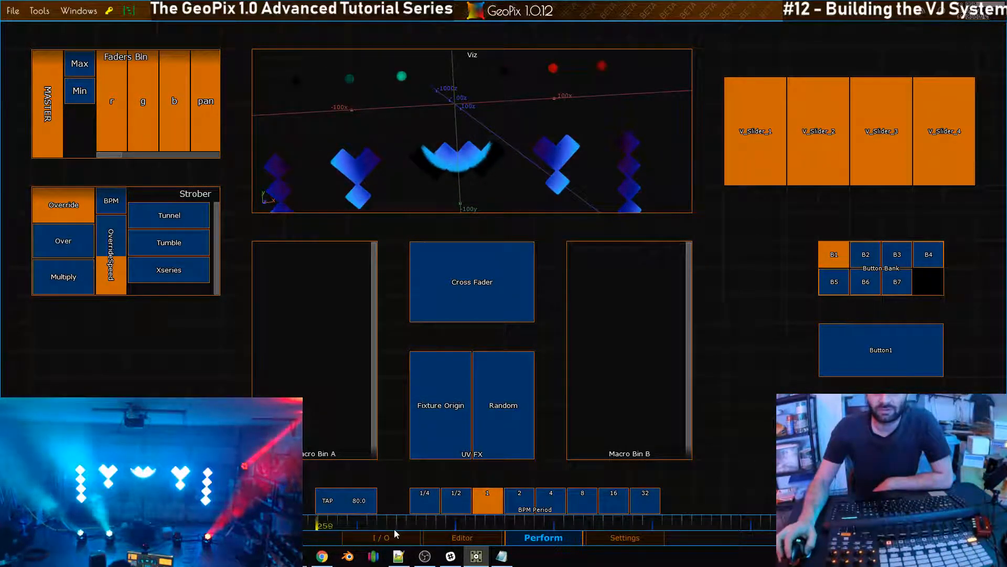
click(462, 537)
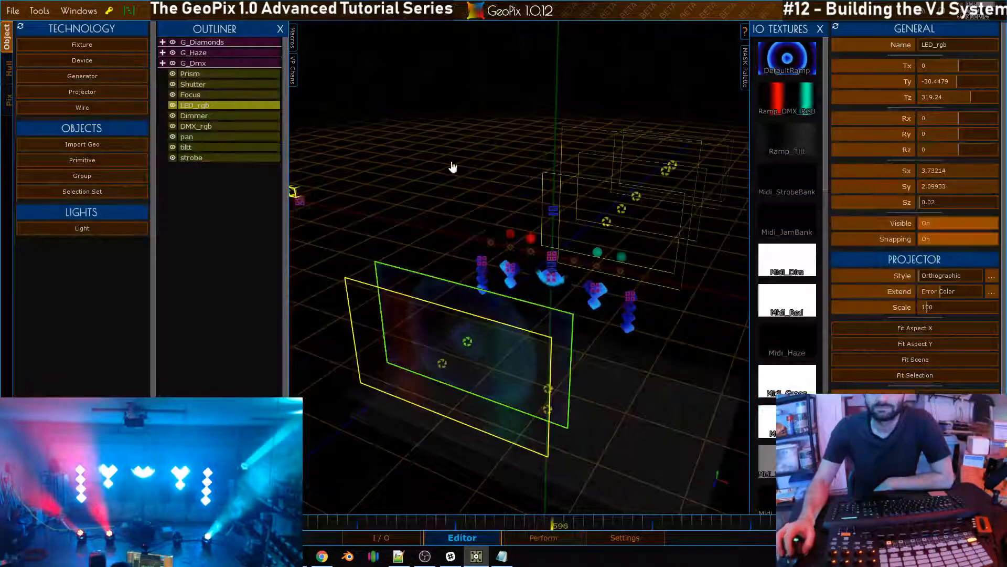
alt+drag(471, 268, 577, 241)
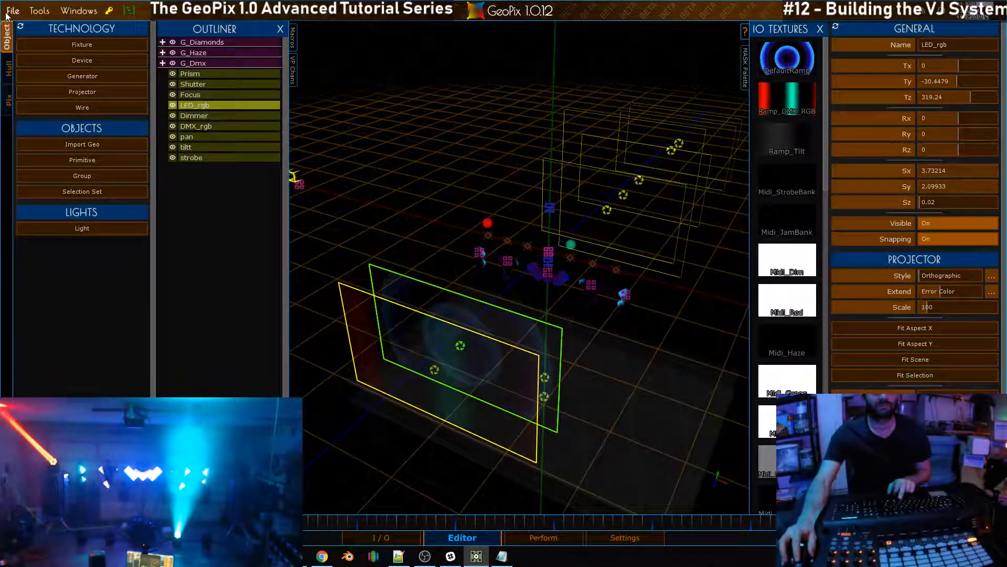
Save the project as Garage_tutorial_V12.txt in the desktop's Tutorials/Advanced_ledanddmx folder, replacing the existing file
click(13, 11)
click(42, 57)
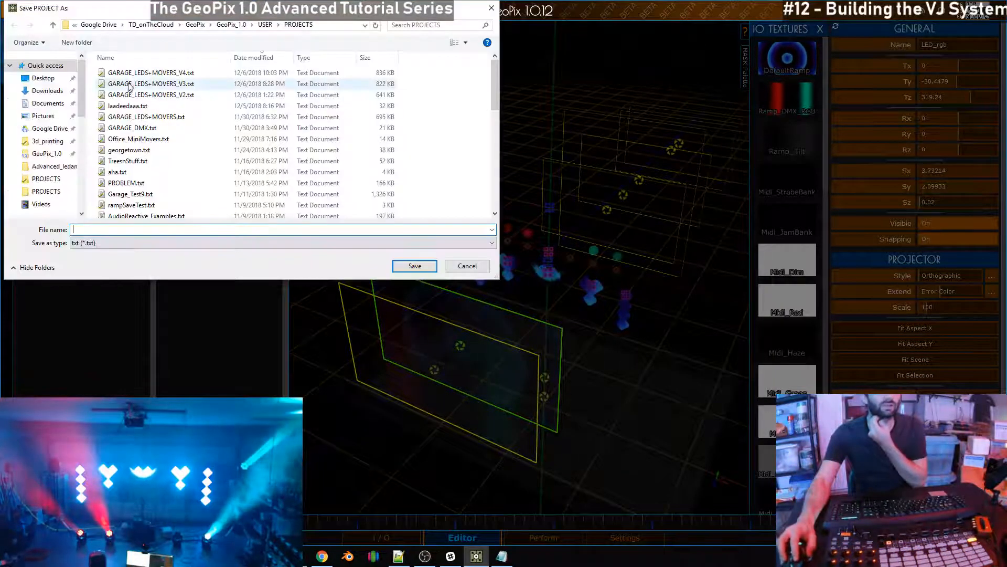
double_click(131, 94)
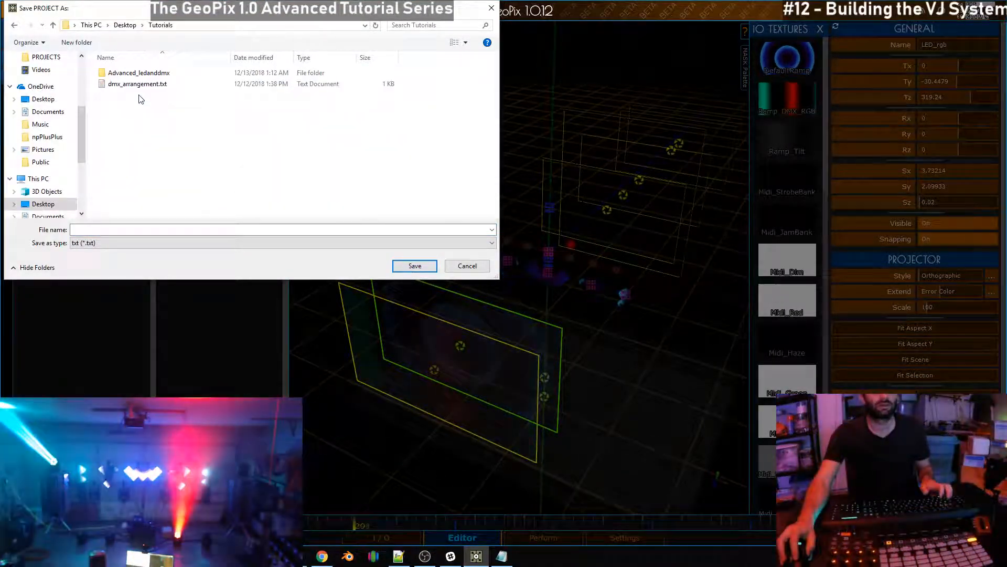
double_click(126, 73)
click(469, 157)
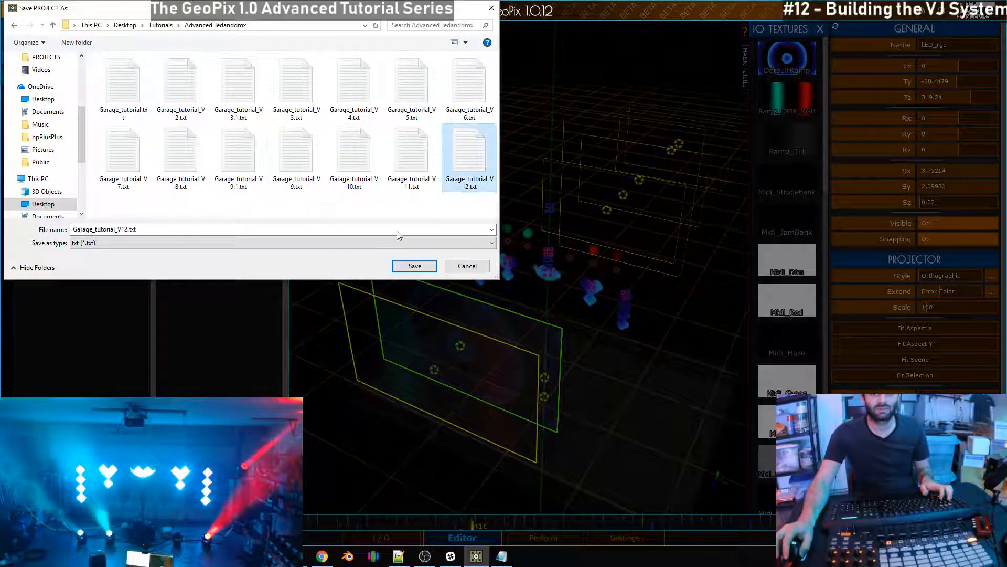
double_click(128, 229)
click(128, 229)
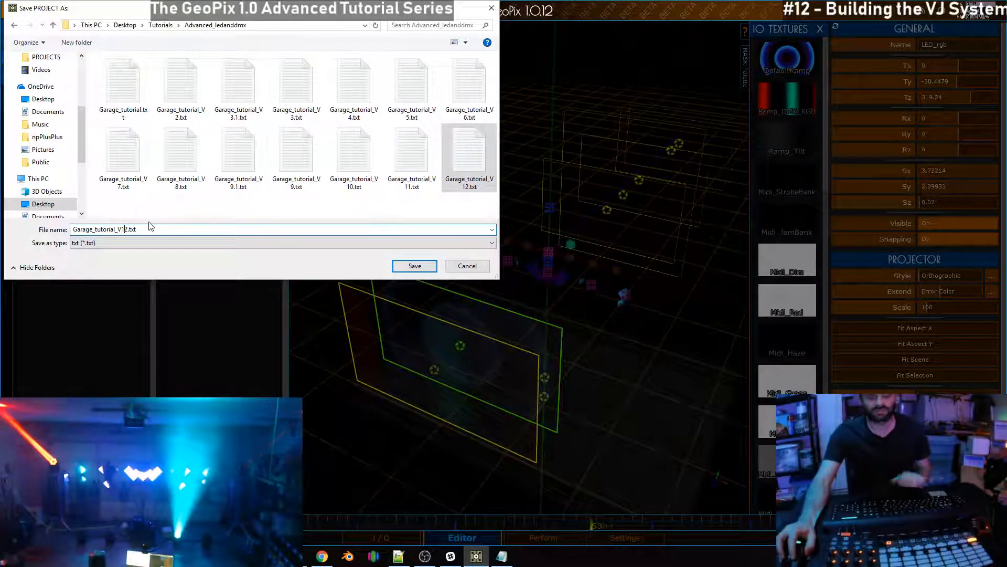
click(414, 267)
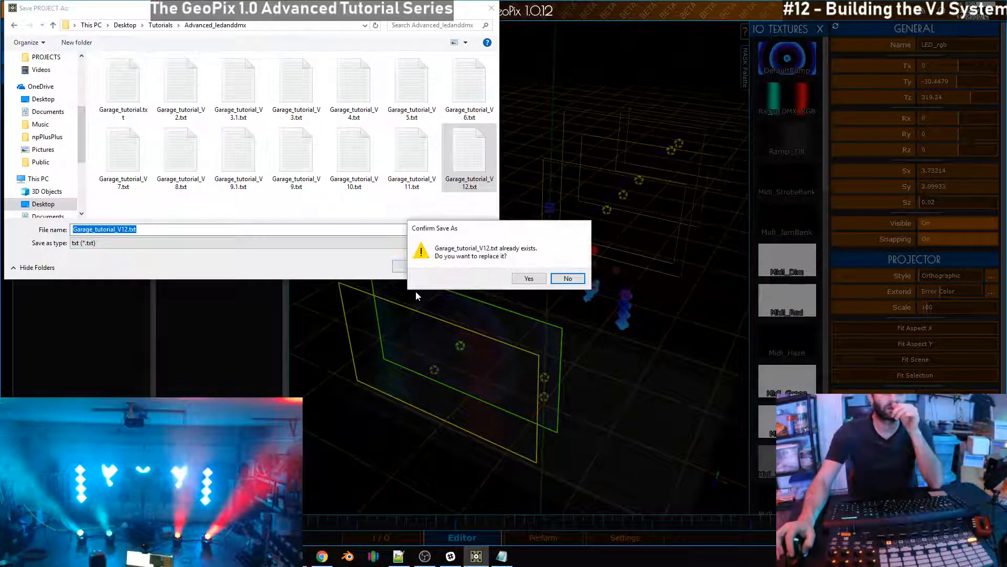
click(528, 279)
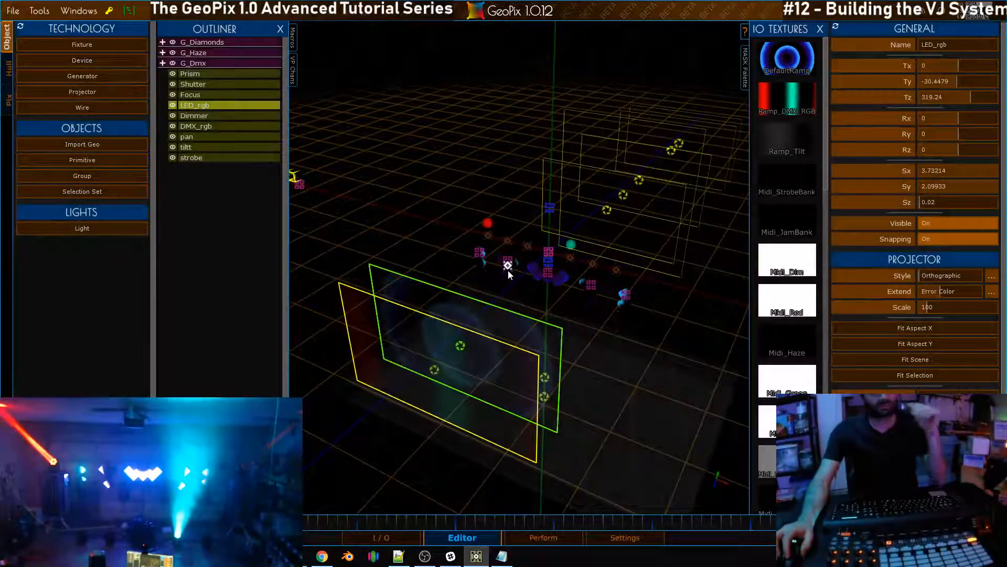
alt+right_drag(609, 220, 569, 256)
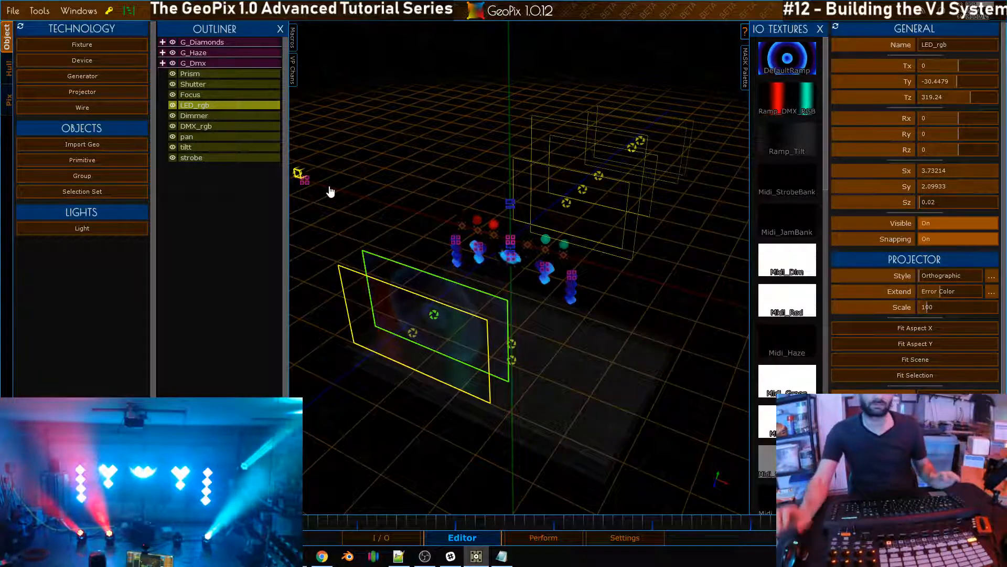
alt+right_drag(461, 170, 513, 170)
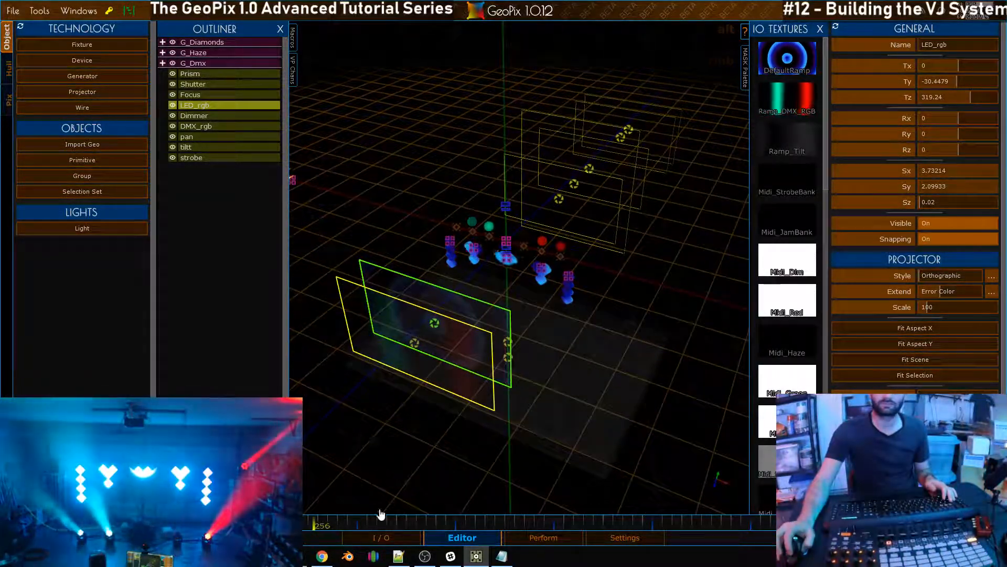
Marquee-select the separate two-column block of nodes in the I/O graph and move it closer to the other node groups
click(386, 537)
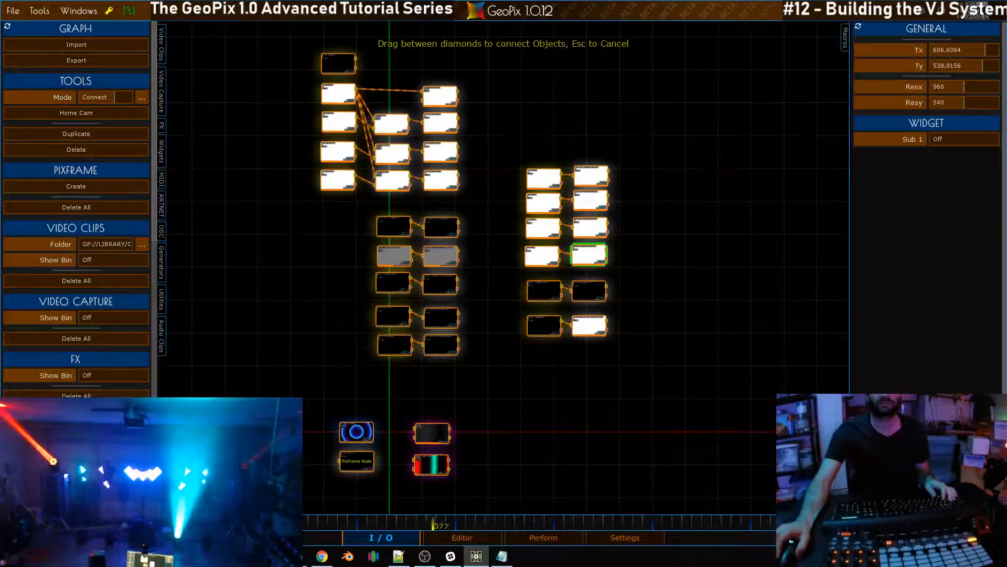
key(Escape)
key(m)
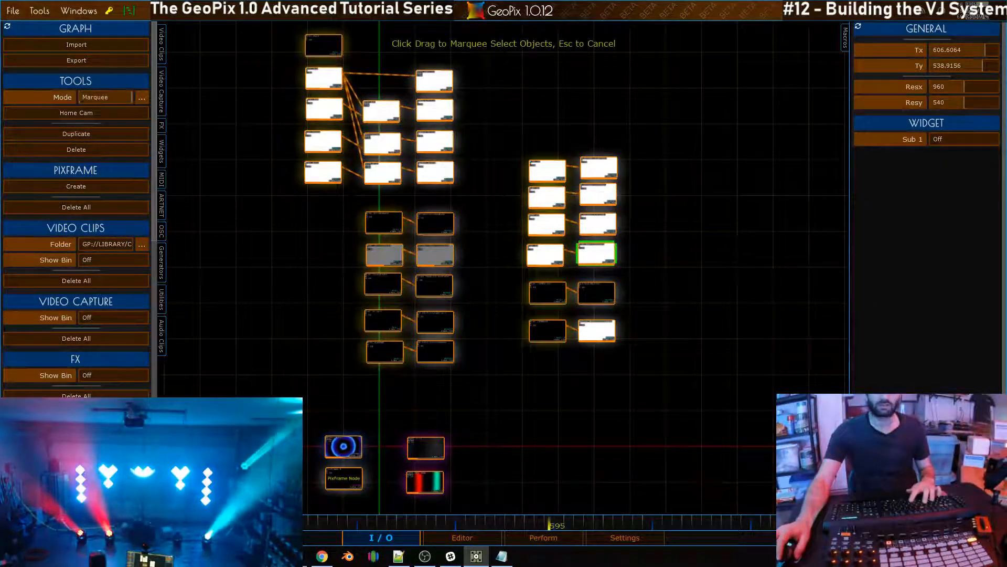
drag(667, 372, 668, 373)
scroll(668, 367, down, 2)
alt+right_drag(638, 230, 703, 304)
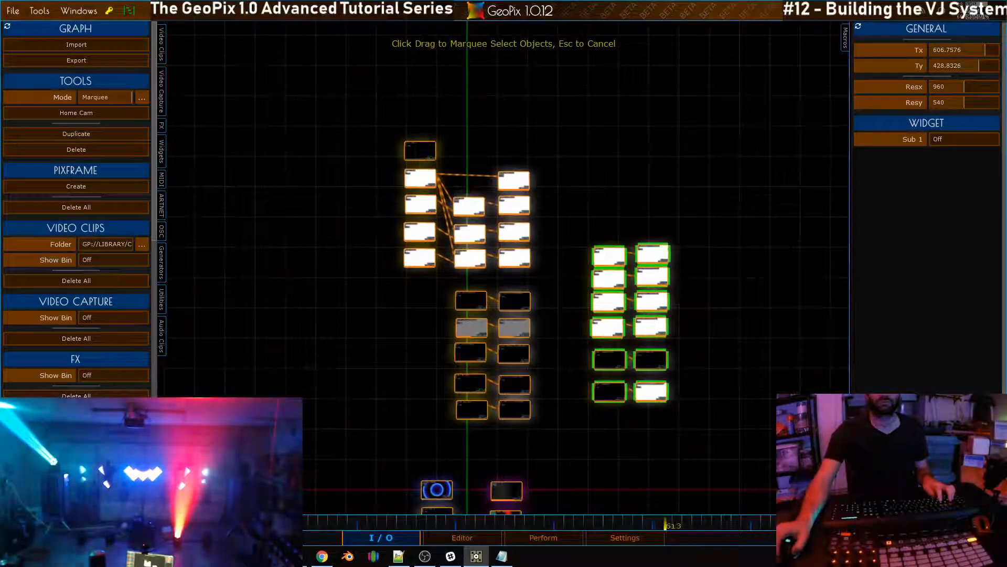
key(g)
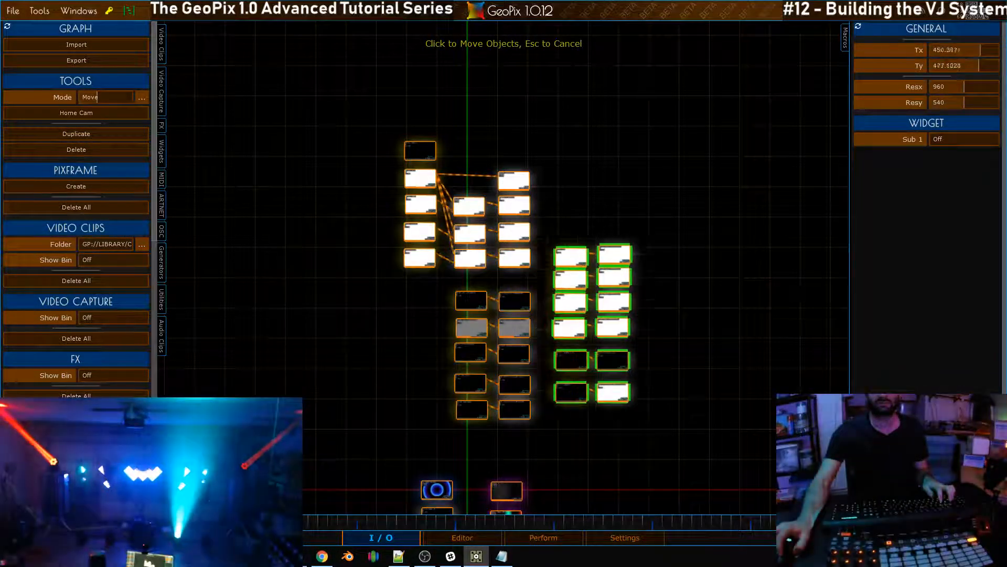
scroll(595, 336, down, 2)
click(580, 328)
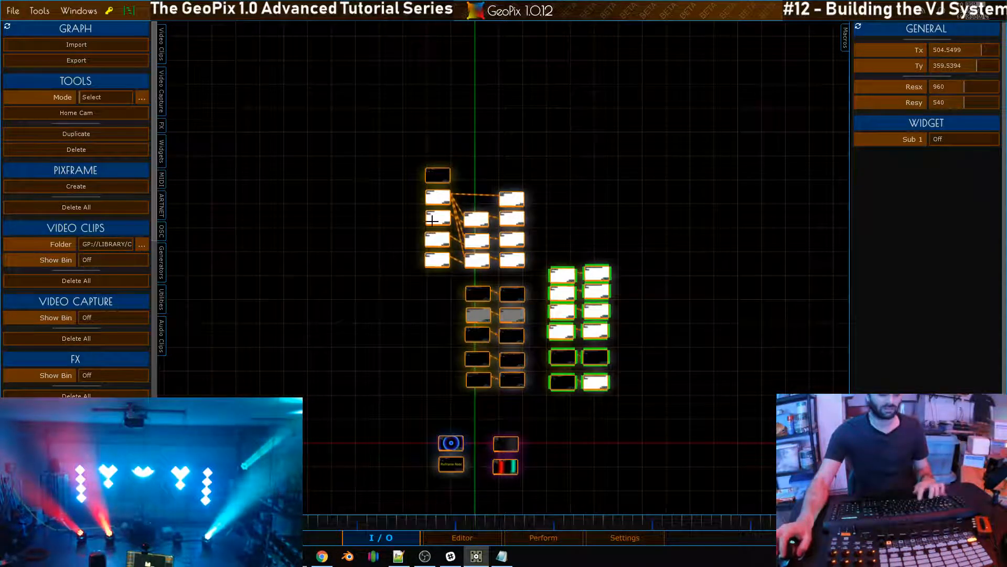
Select all nodes above the ramp and PixFrame nodes, move them together to the left of the vertical axis, and deselect them
key(b)
drag(333, 141, 697, 422)
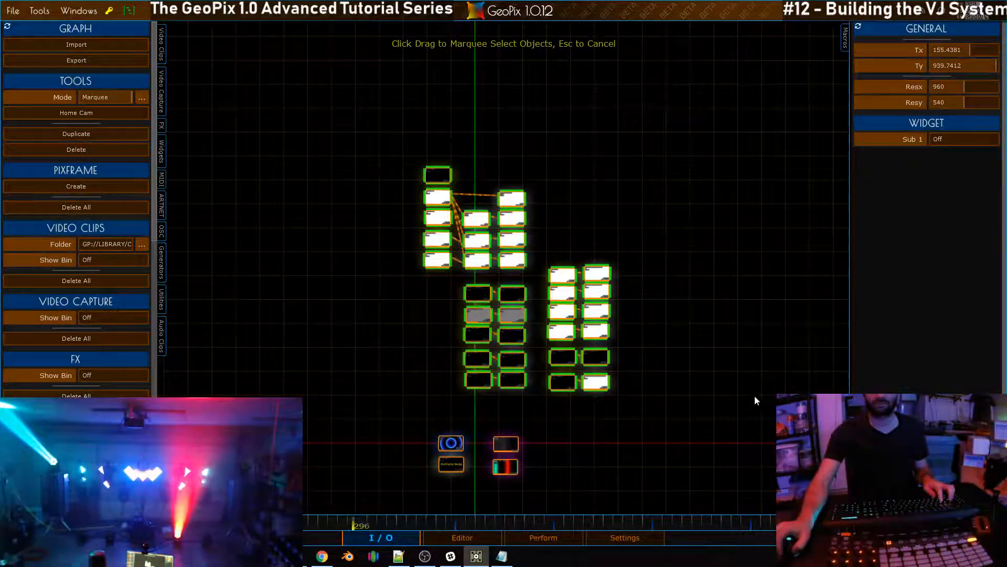
key(g)
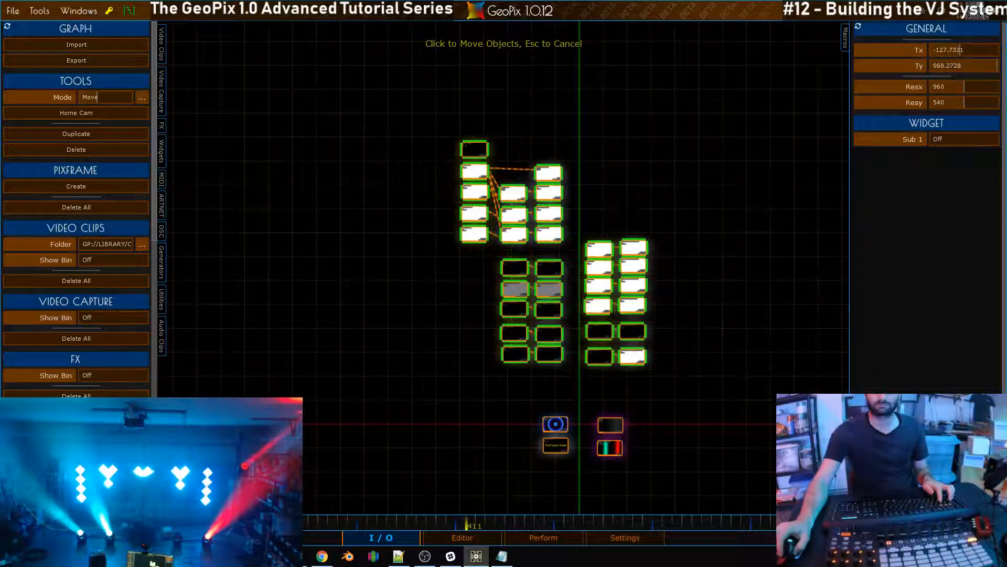
click(563, 221)
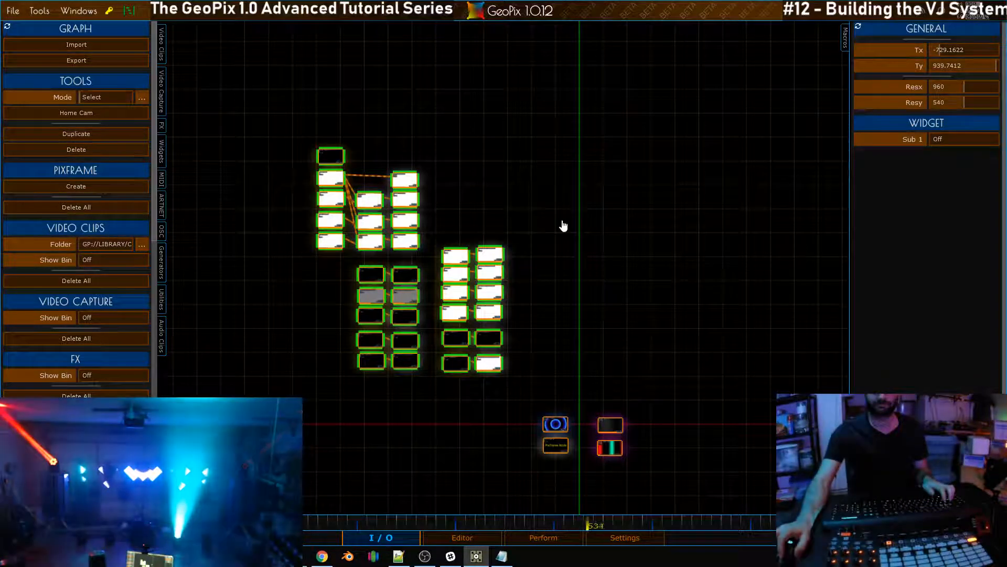
click(563, 222)
Move the circular default ramp node to the left, below the MIDI node groups, at about Tx -873, Ty 15
middle_drag(563, 222, 476, 92)
scroll(476, 92, up, 8)
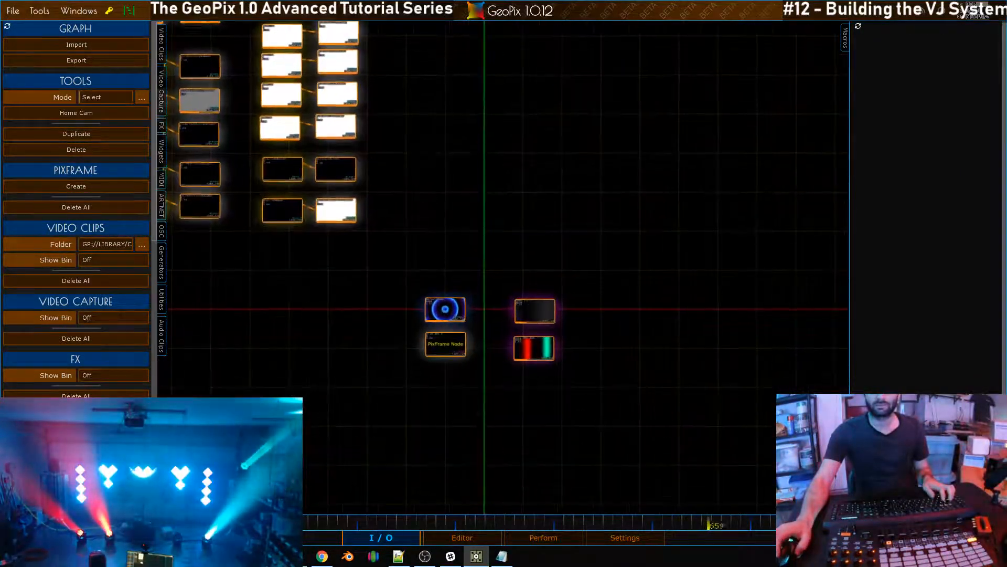
scroll(503, 268, down, 3)
middle_drag(590, 251, 782, 278)
scroll(781, 278, down, 2)
click(598, 330)
key(g)
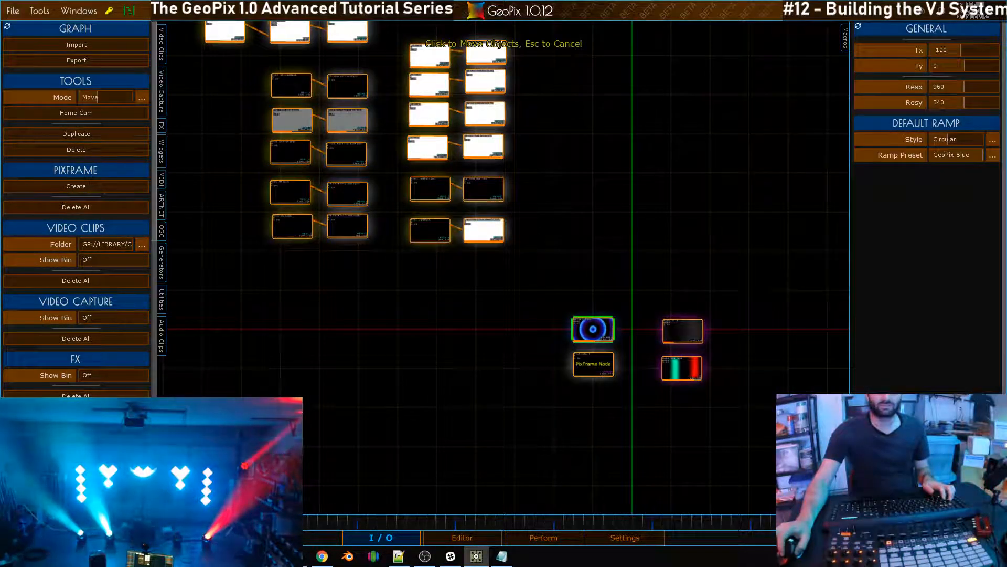
drag(322, 321, 291, 323)
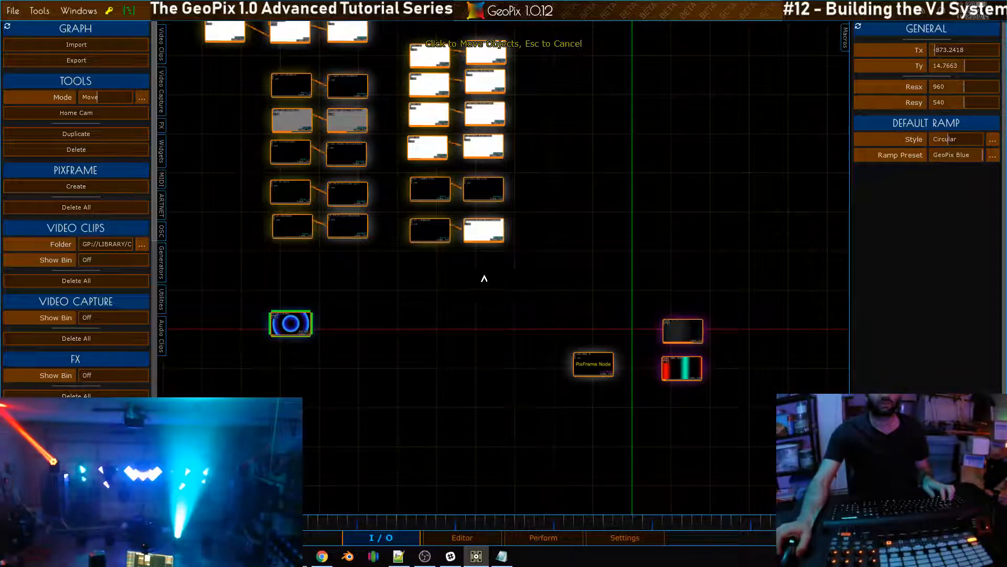
Duplicate the Ramp_DMX_RGB node and place the copy above Ramp_Tilt, at about Tx 121, Ty 138
middle_drag(306, 343, 200, 310)
scroll(557, 335, up, 4)
middle_drag(557, 335, 470, 194)
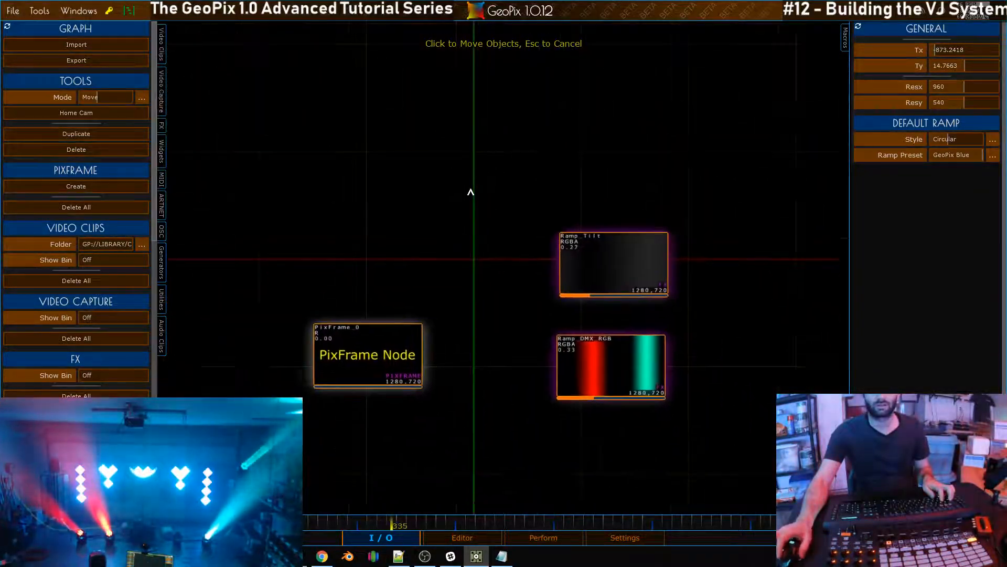
scroll(418, 328, down, 3)
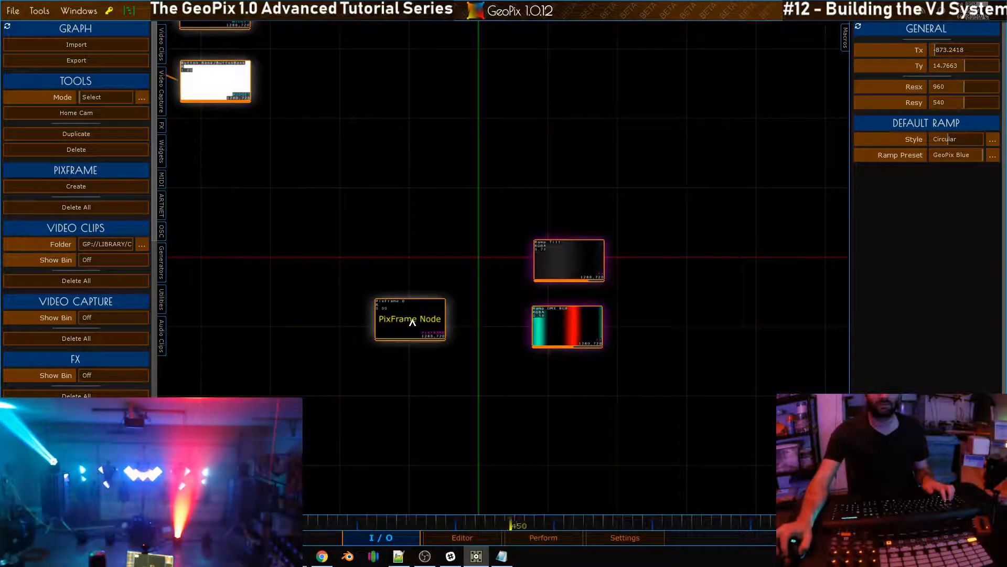
click(412, 322)
click(567, 243)
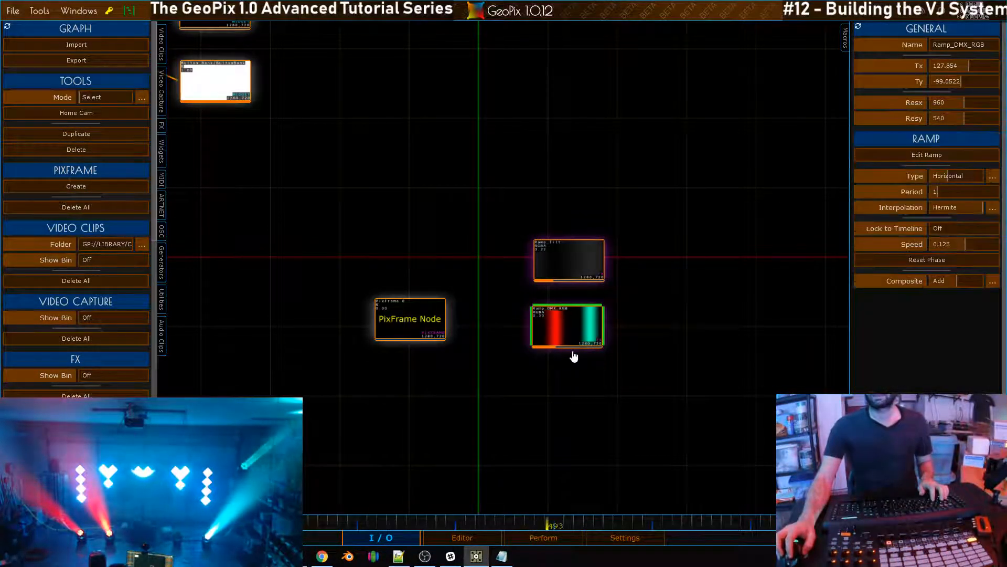
key(shift+d)
drag(656, 309, 578, 172)
Rename the duplicated ramp node Ramp_Static_leds and set its speed to 0
click(960, 45)
text(Ramp_Static_)
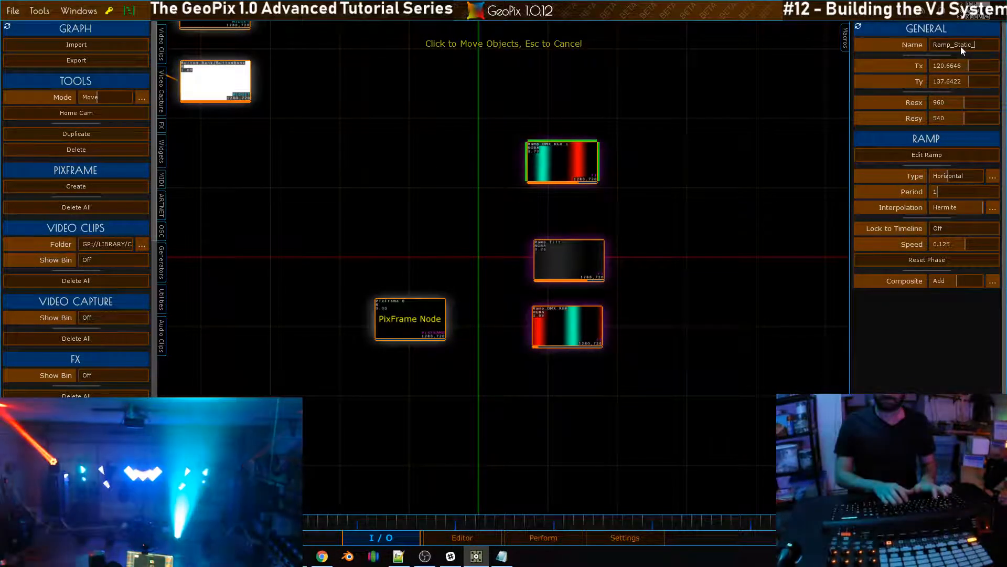
text(leds)
key(Return)
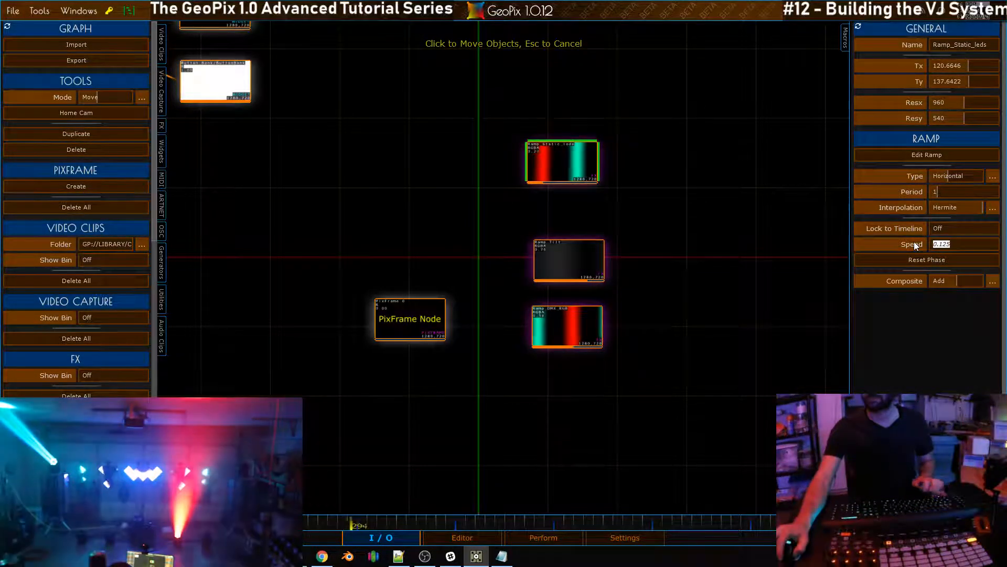
click(914, 243)
text(0)
key(Return)
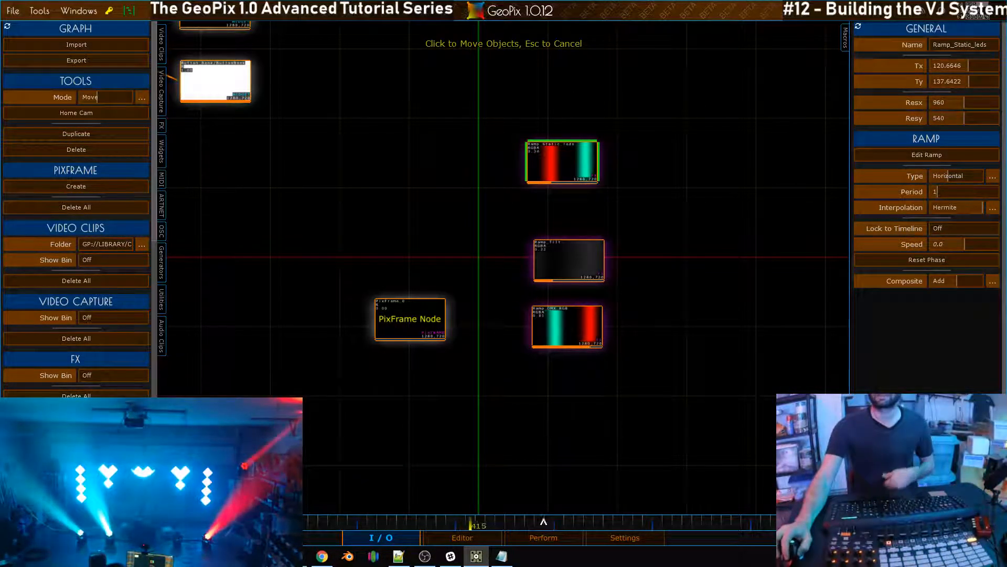
Assign the Ramp_Static_leds texture to the LED_rgb projector in the Editor and return to the I/O graph
click(471, 536)
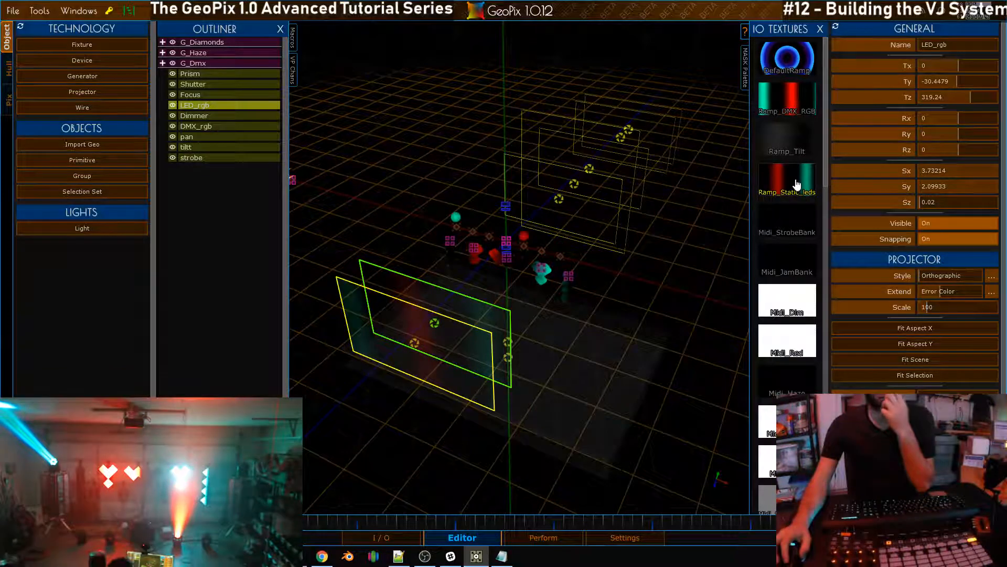
click(382, 537)
drag(559, 164, 548, 198)
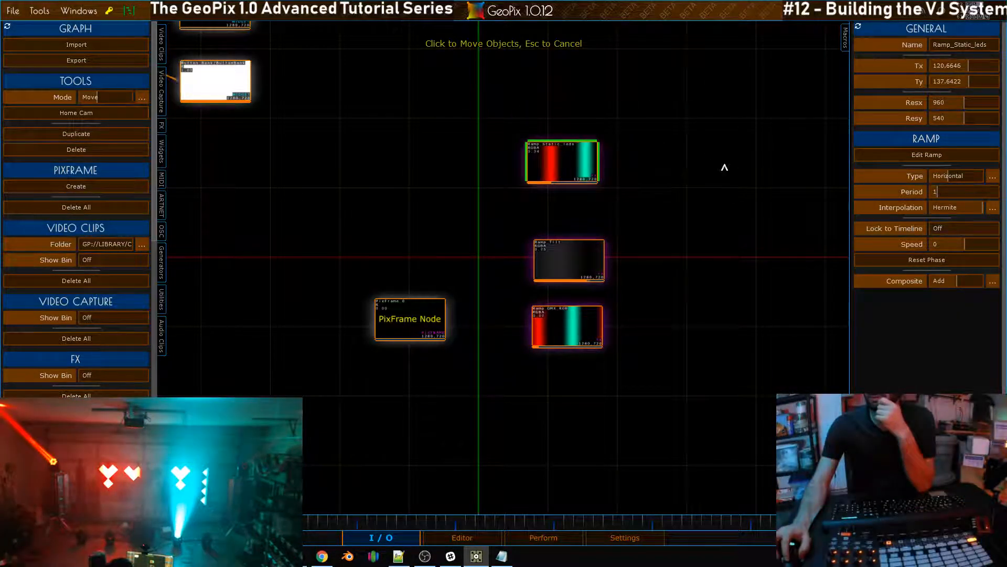
Open the Ramp_Static_leds ramp for editing, delete its teal stop and two black stops, and move another black stop to the middle
click(932, 154)
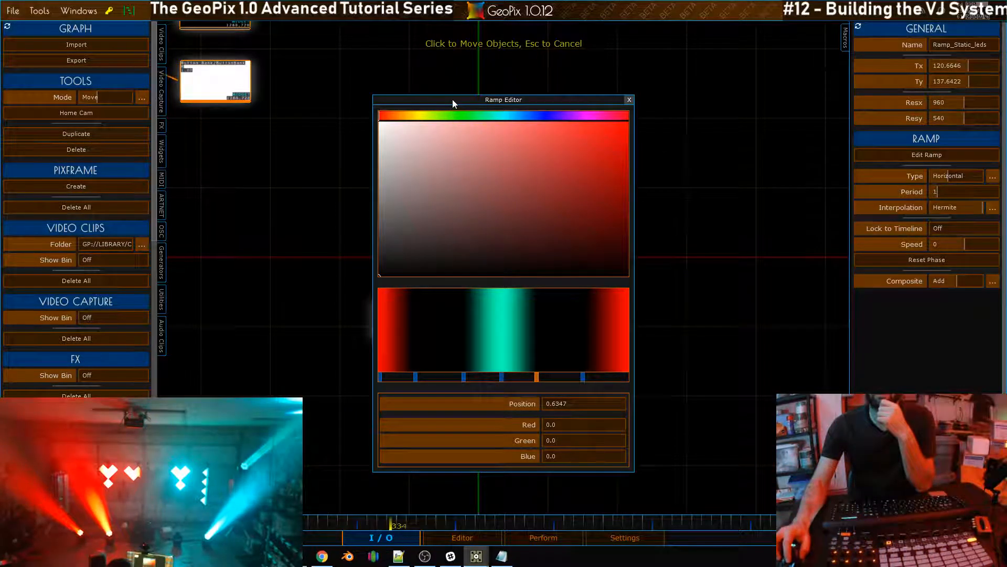
drag(452, 99, 712, 110)
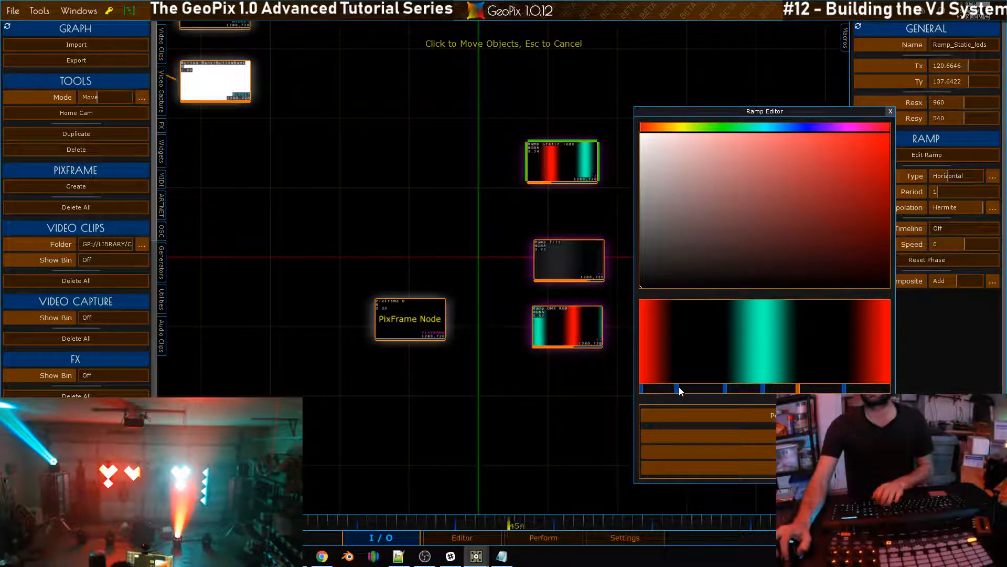
key(Delete)
click(724, 388)
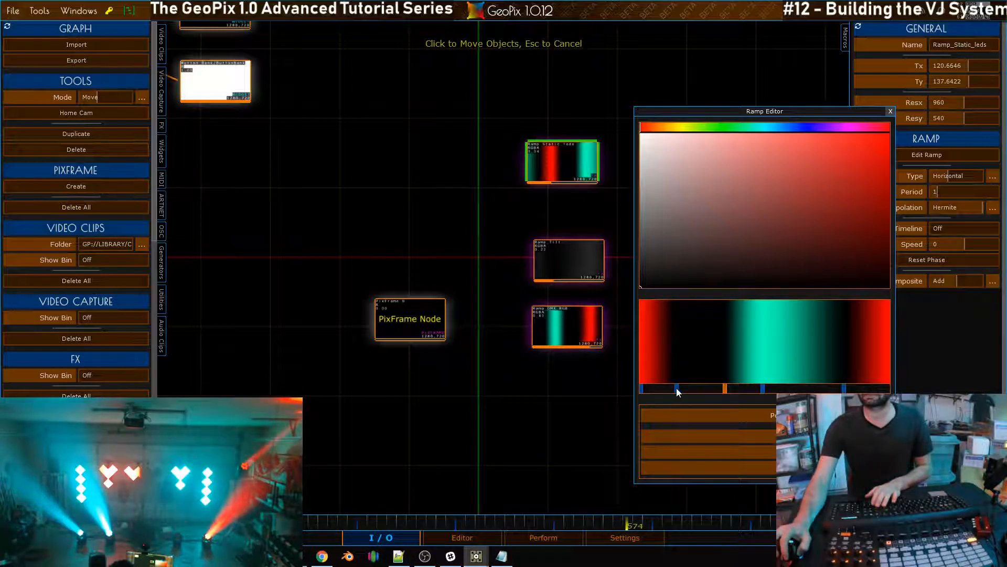
right_click(676, 388)
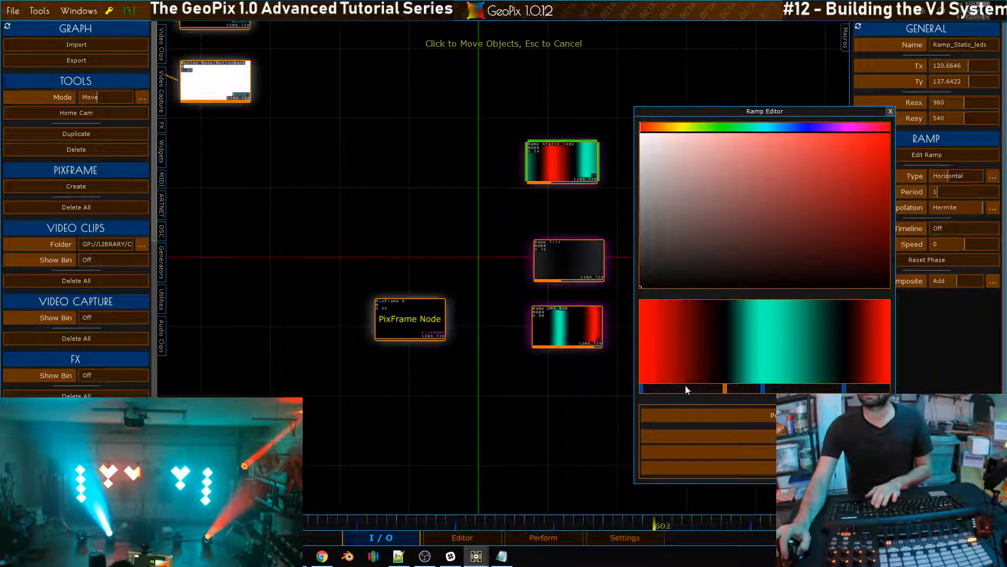
click(763, 390)
key(Delete)
drag(727, 389, 759, 388)
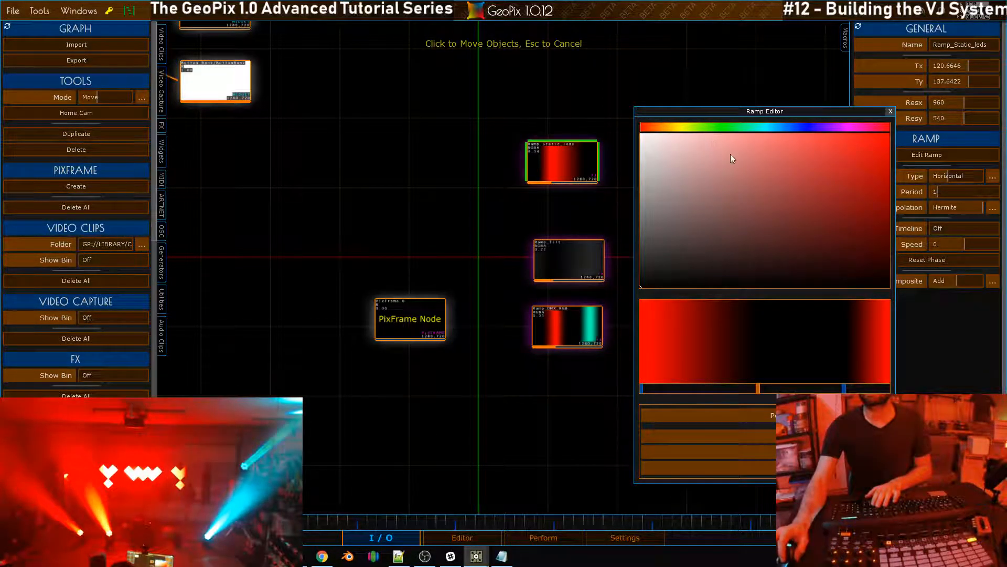
Color the ramp's middle stop pure blue and the first stop red
click(804, 127)
click(888, 135)
click(641, 388)
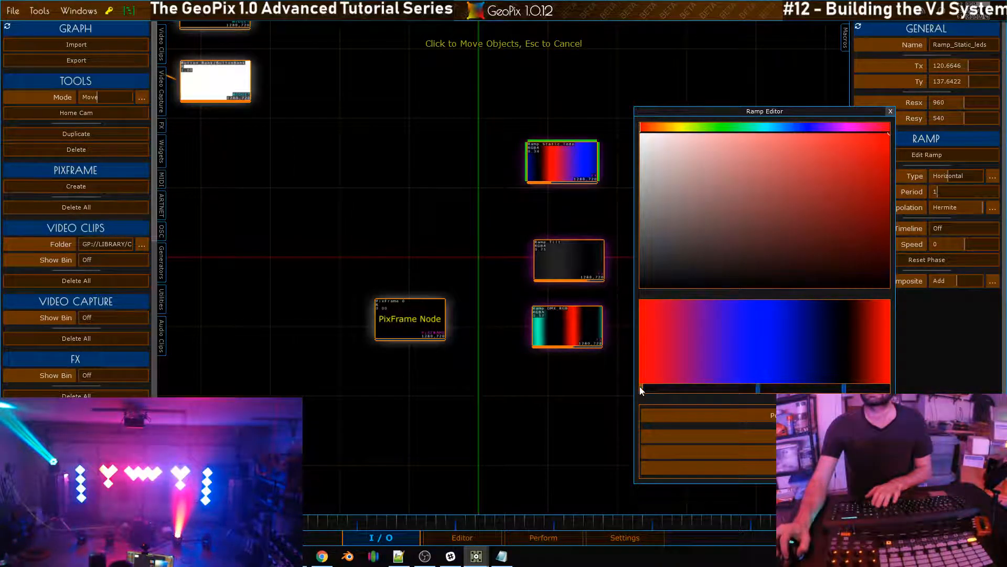
drag(653, 130, 638, 130)
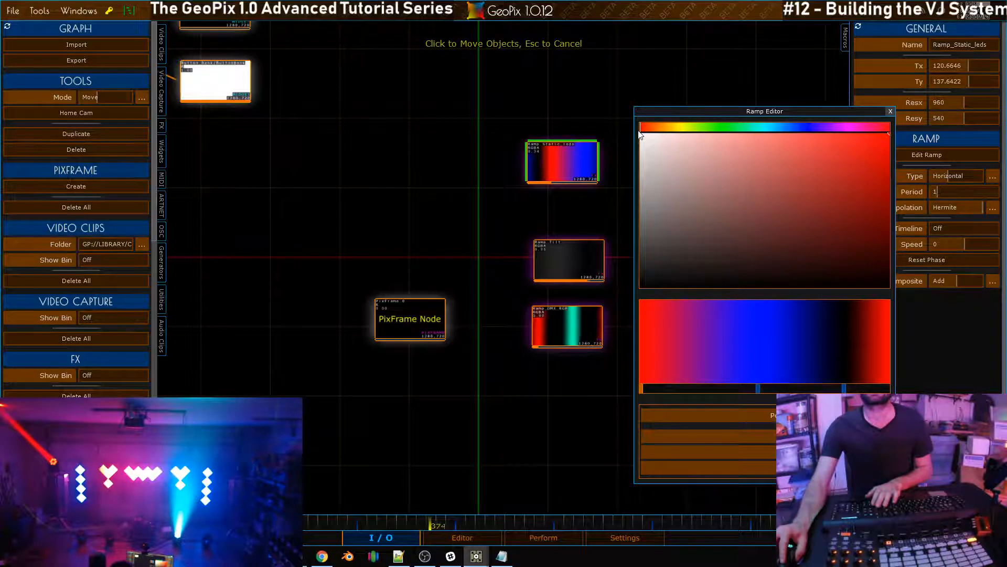
Delete the ramp's last black stop and add a pink stop at the end of the ramp
right_click(844, 388)
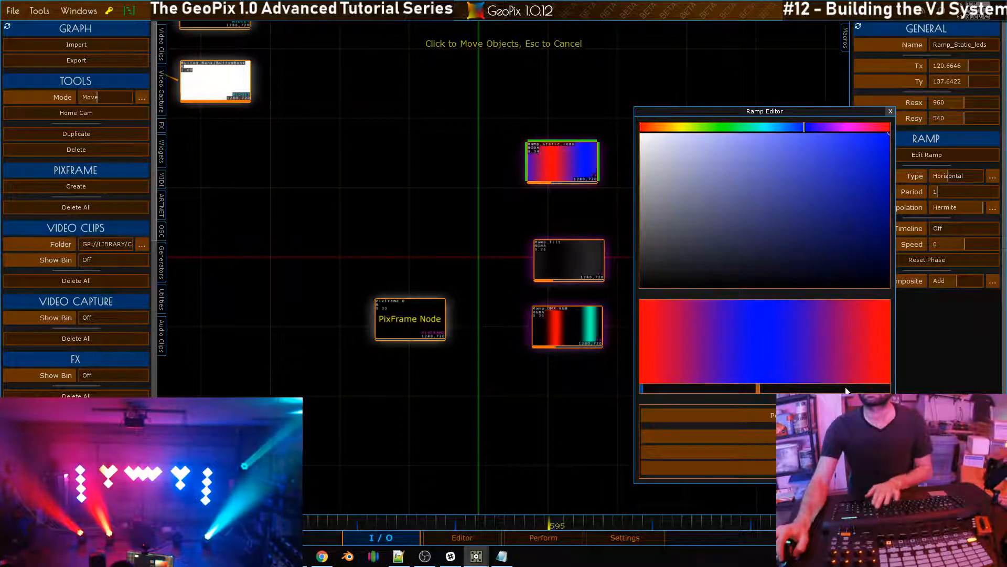
click(887, 389)
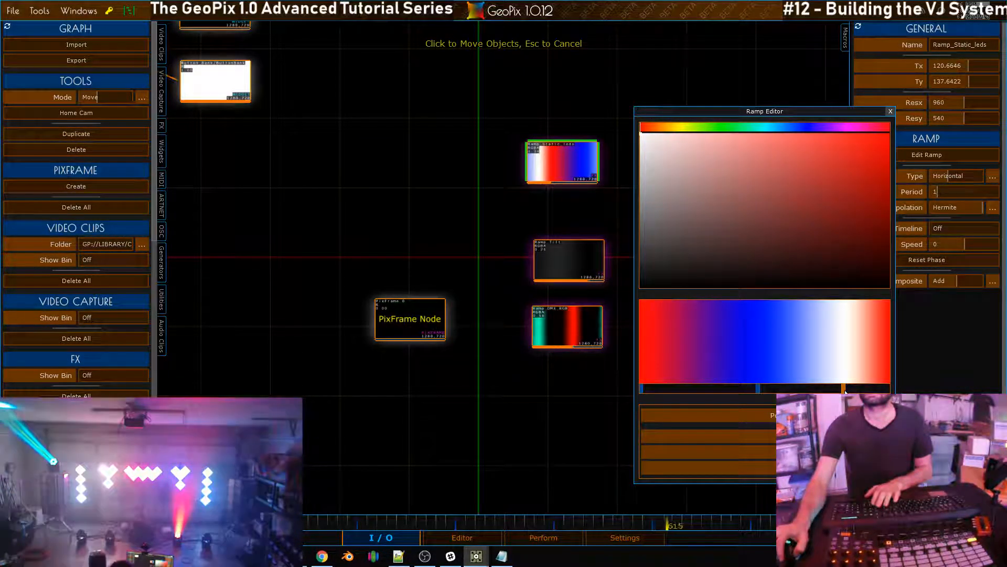
click(859, 127)
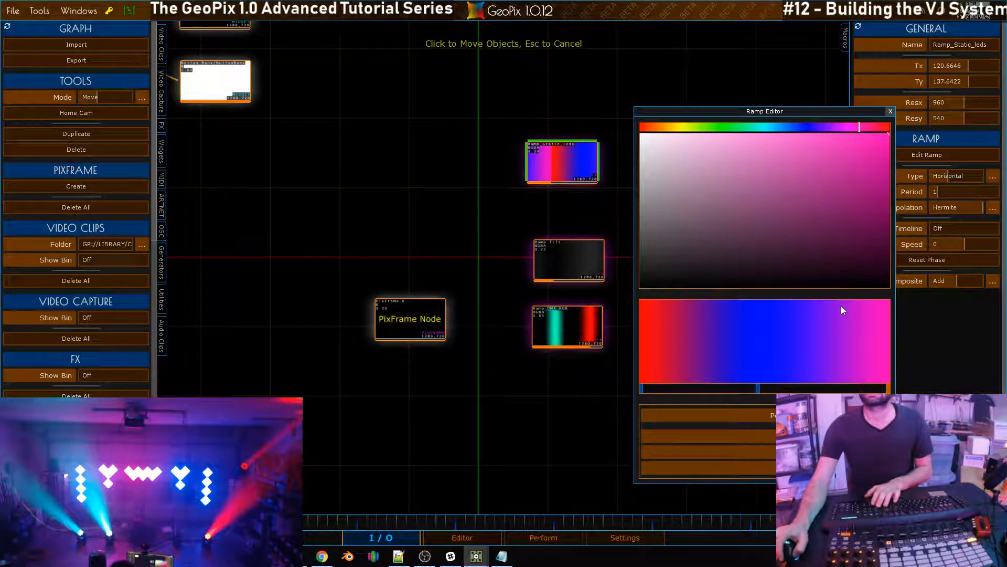
Recolor the middle stop dark red (Red 0.26), shift it to position 0.7034, and add a similar dark red stop in the first half
drag(757, 391, 771, 391)
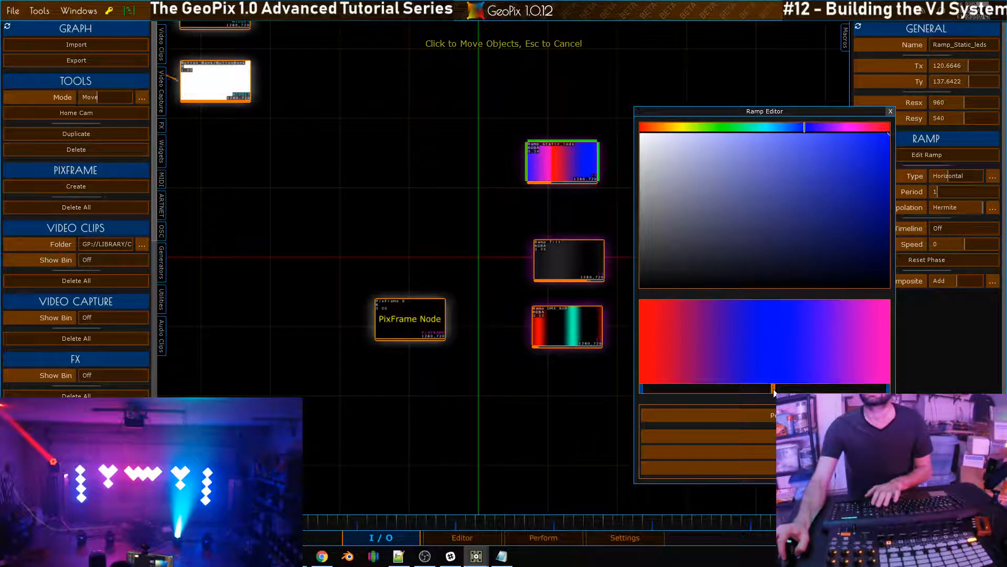
click(833, 127)
mouse_move(778, 140)
mouse_down()
mouse_move(922, 226)
mouse_move(975, 327)
mouse_move(965, 250)
mouse_up()
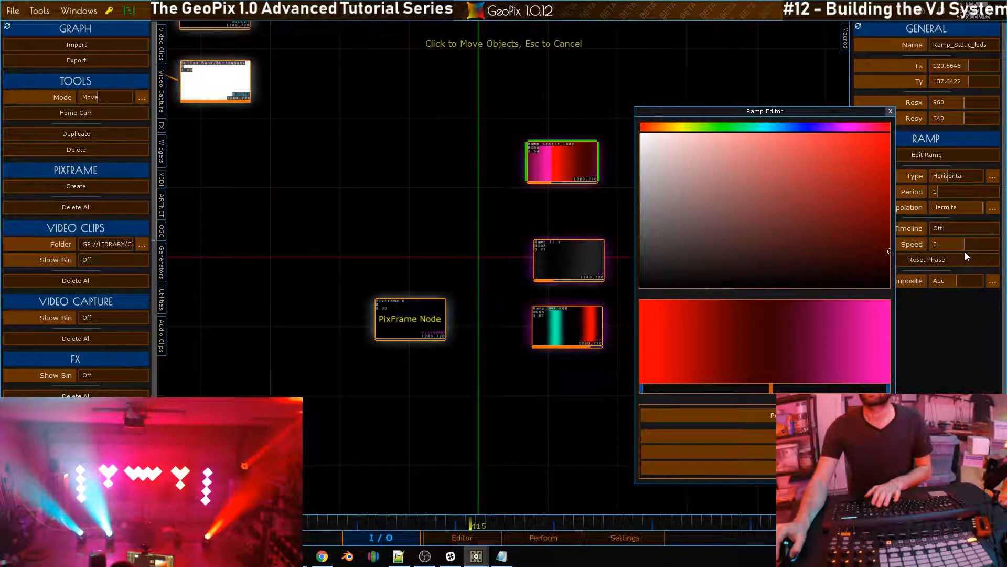
click(697, 386)
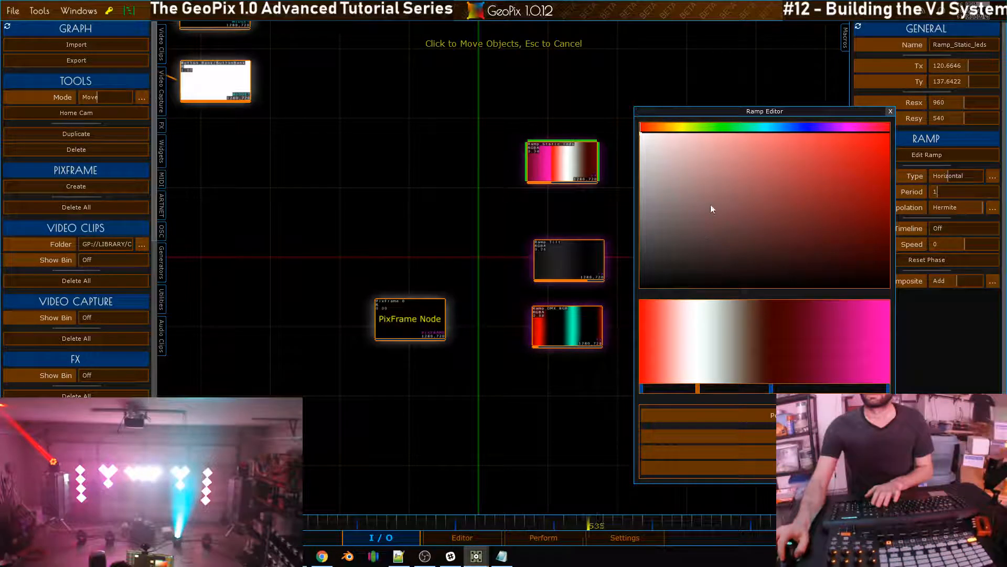
drag(791, 126, 643, 125)
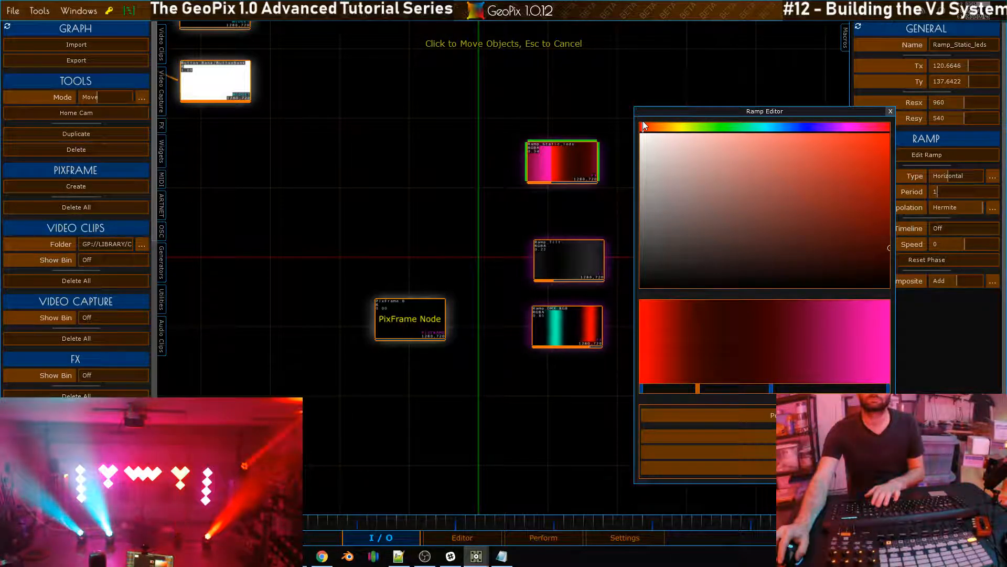
click(775, 388)
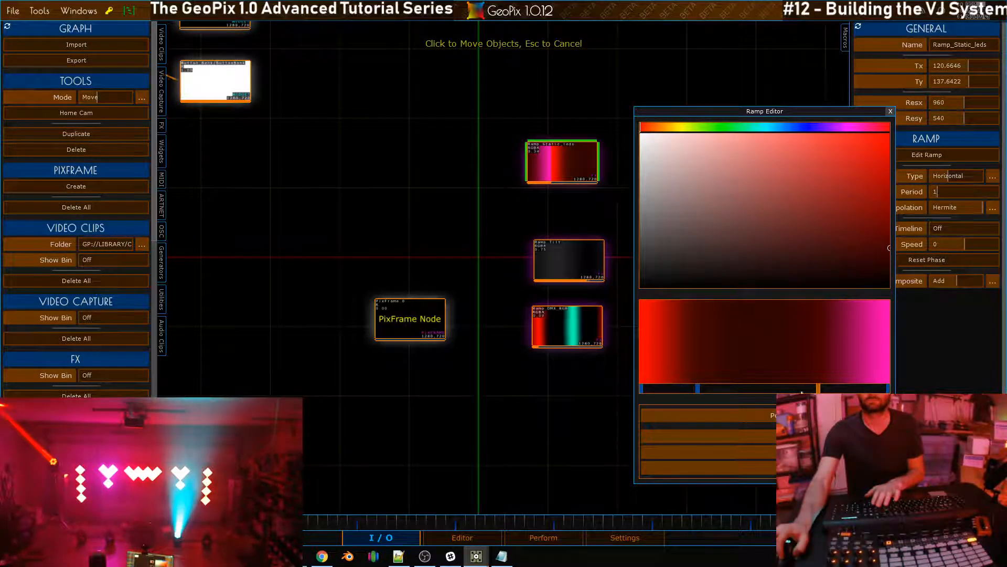
Move the dark red stop in the ramp's first half to position 0.2775
drag(742, 112, 264, 107)
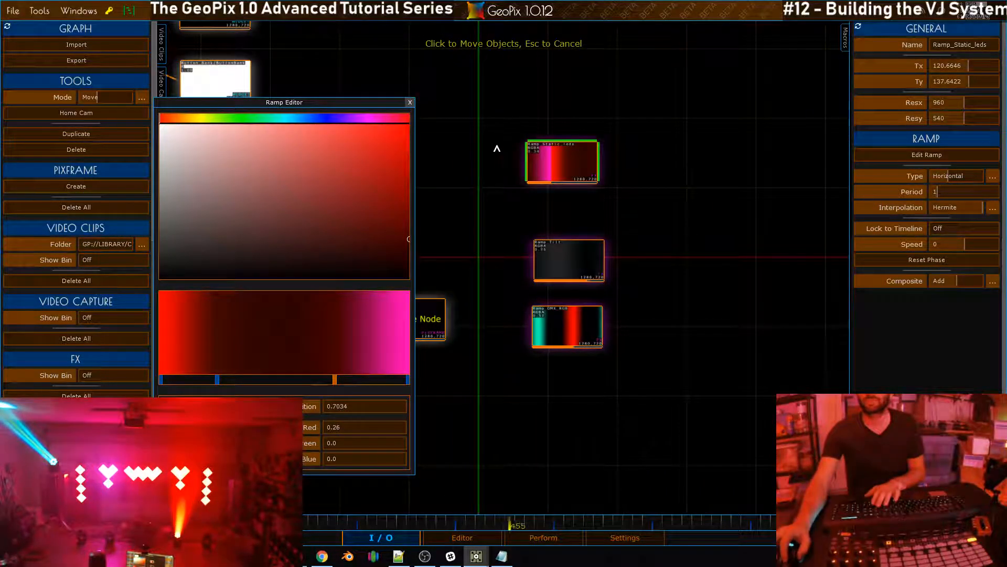
scroll(578, 165, up, 2)
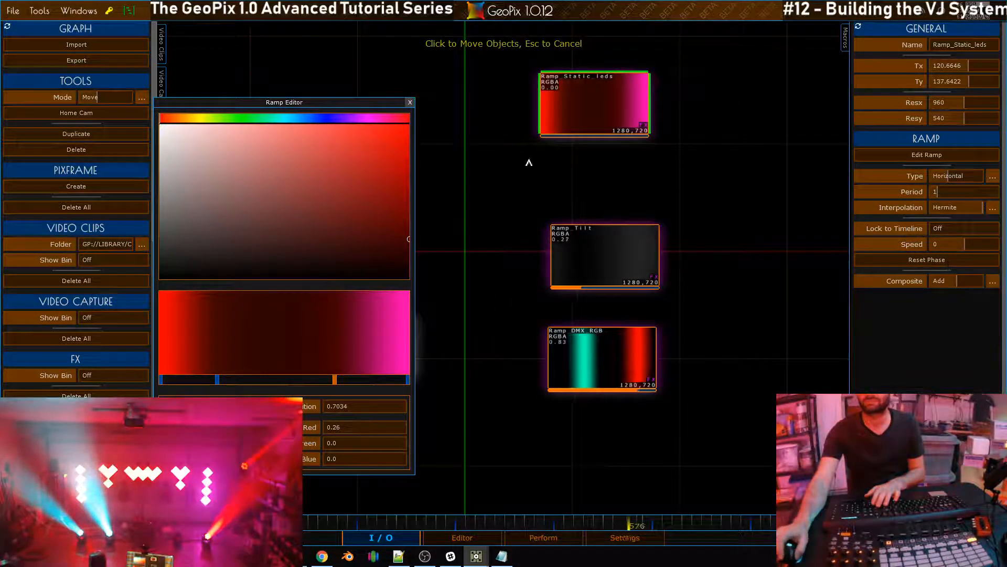
drag(262, 102, 359, 89)
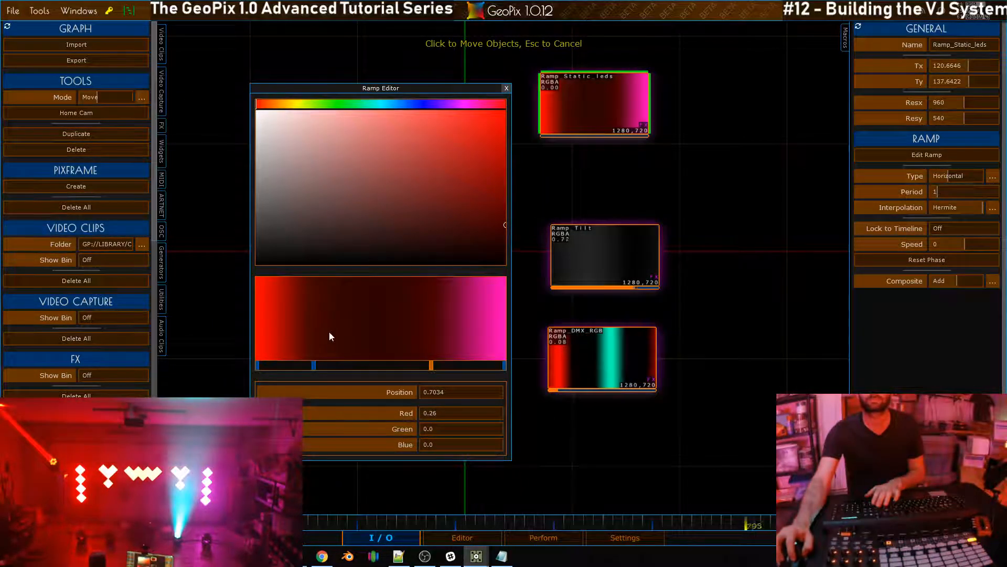
drag(315, 370, 326, 367)
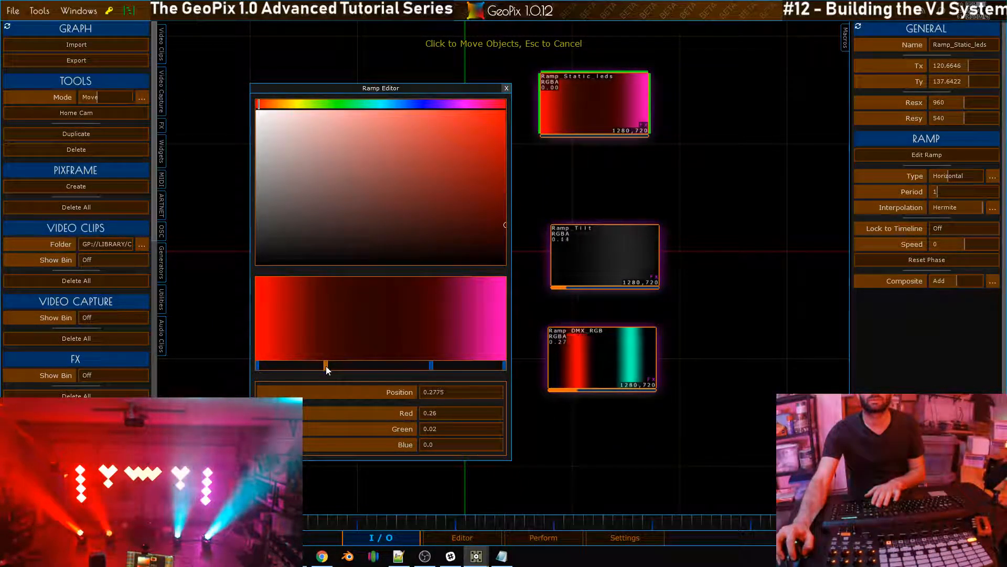
Match the ramp's first stop to the pink end stop by setting its blue value to .72
click(257, 365)
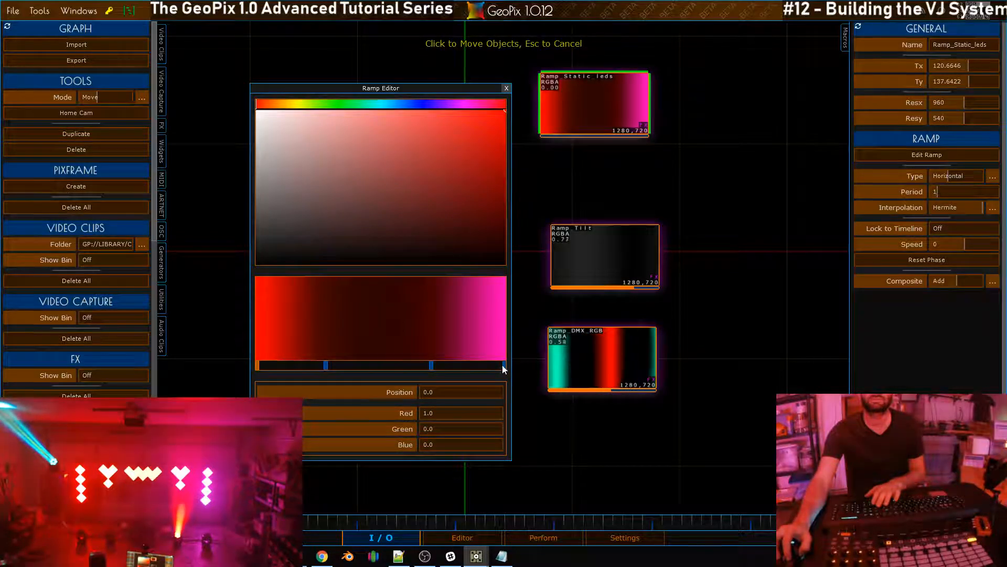
click(504, 366)
click(258, 366)
click(441, 442)
text(.752)
key(BackSpace)
key(BackSpace)
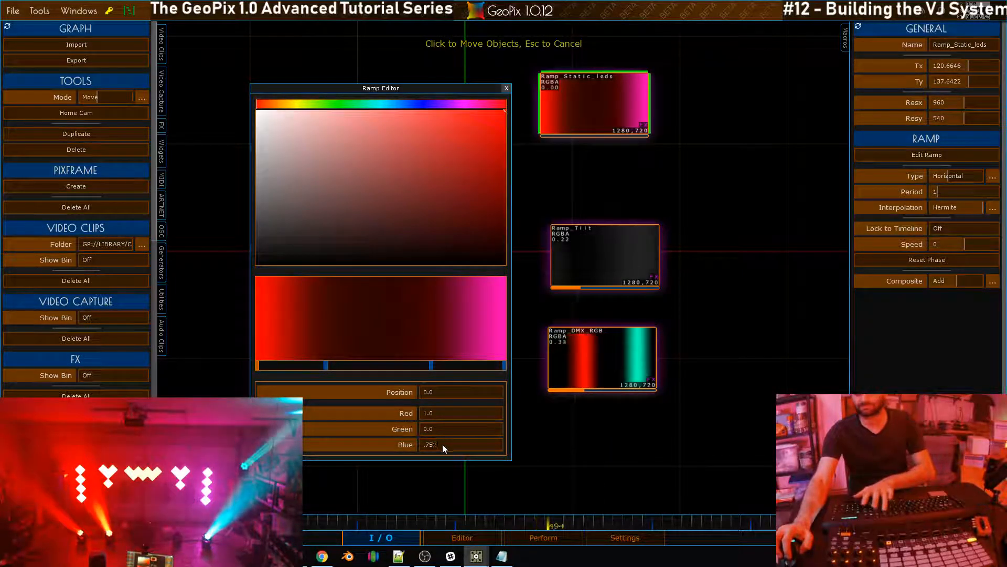
text(2)
key(Return)
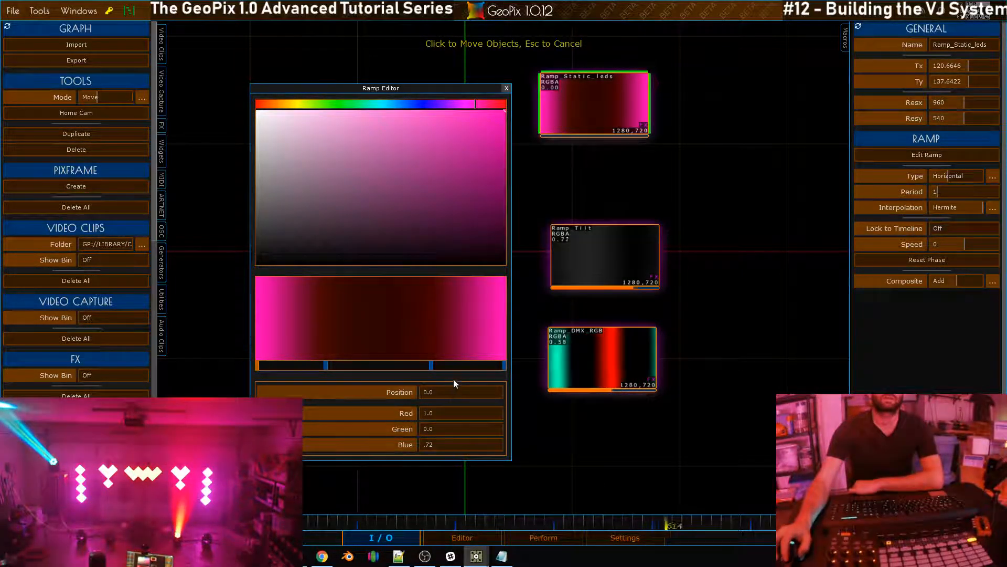
Adjust the spacing of the two dark red stops, spreading them outward with the second one at position 0.7458
drag(431, 366, 425, 367)
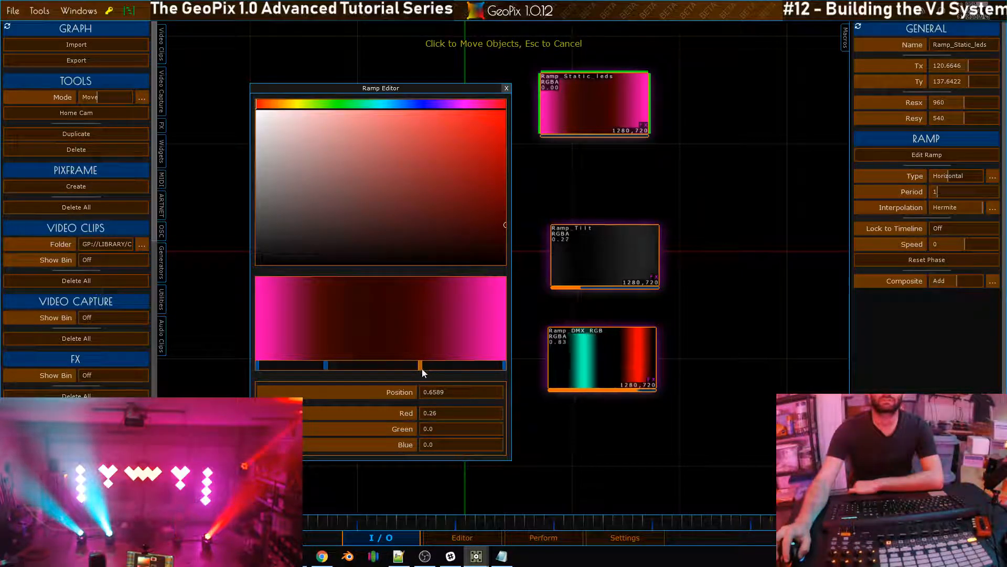
drag(326, 366, 330, 364)
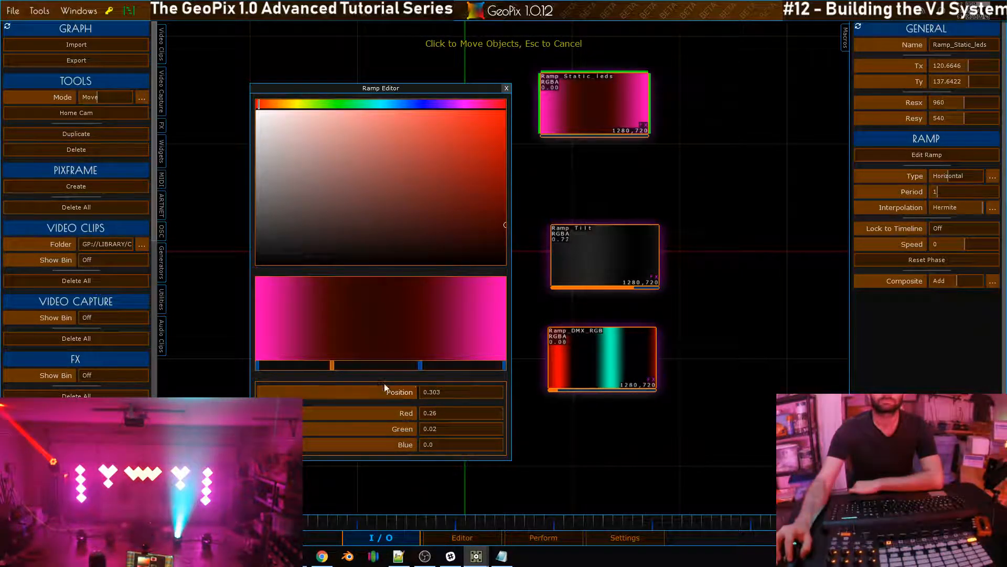
drag(420, 365, 426, 365)
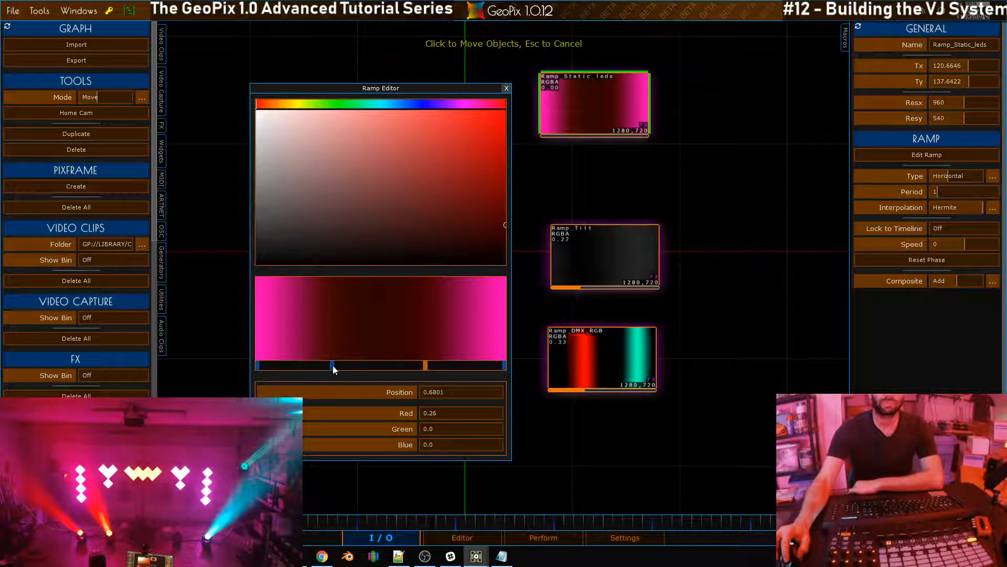
drag(332, 365, 313, 364)
drag(426, 366, 441, 364)
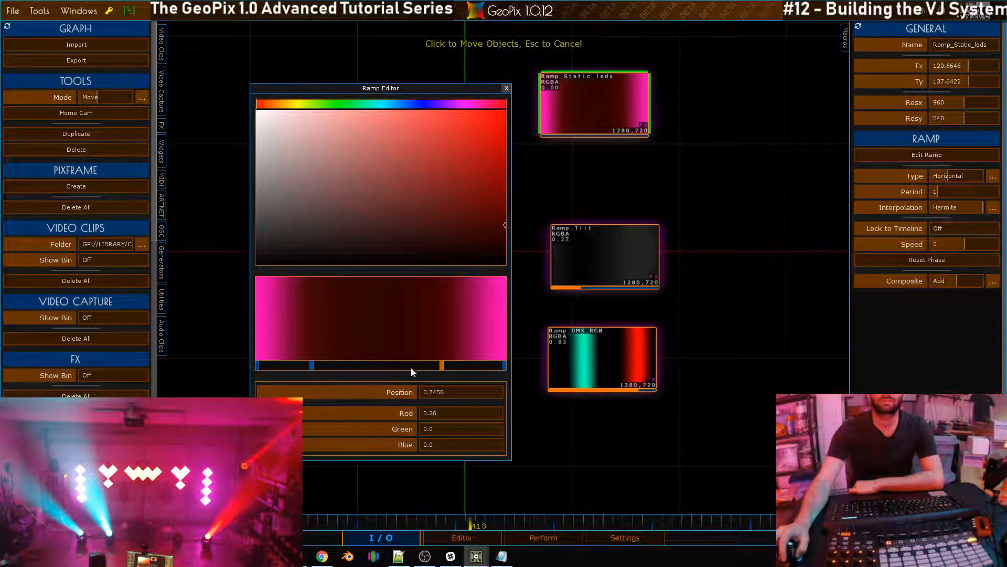
Add a ramp stop at position 0.4906, color it bright orange-red (1.0, 0.1, 0.02), and close the ramp editor
click(378, 365)
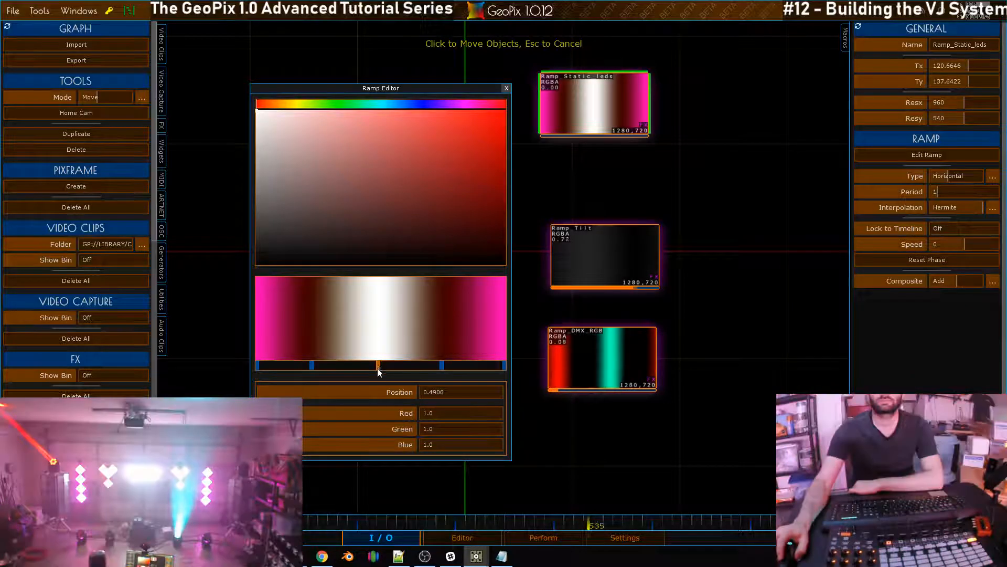
drag(338, 162, 504, 110)
click(438, 106)
drag(438, 104, 259, 106)
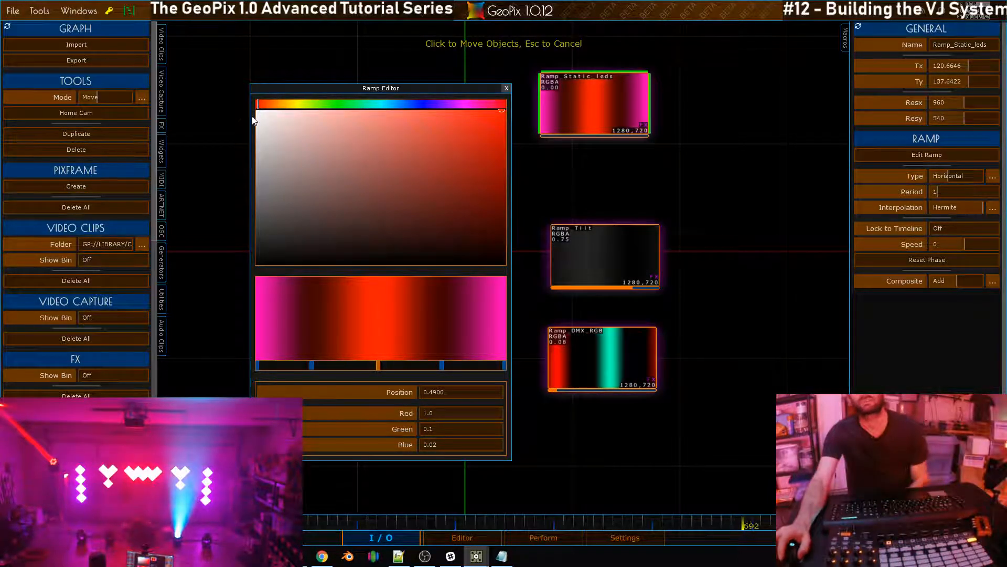
click(507, 89)
Leave move mode and delete the Ramp_Tilt and Ramp_DMX_RGB nodes
scroll(590, 228, down, 4)
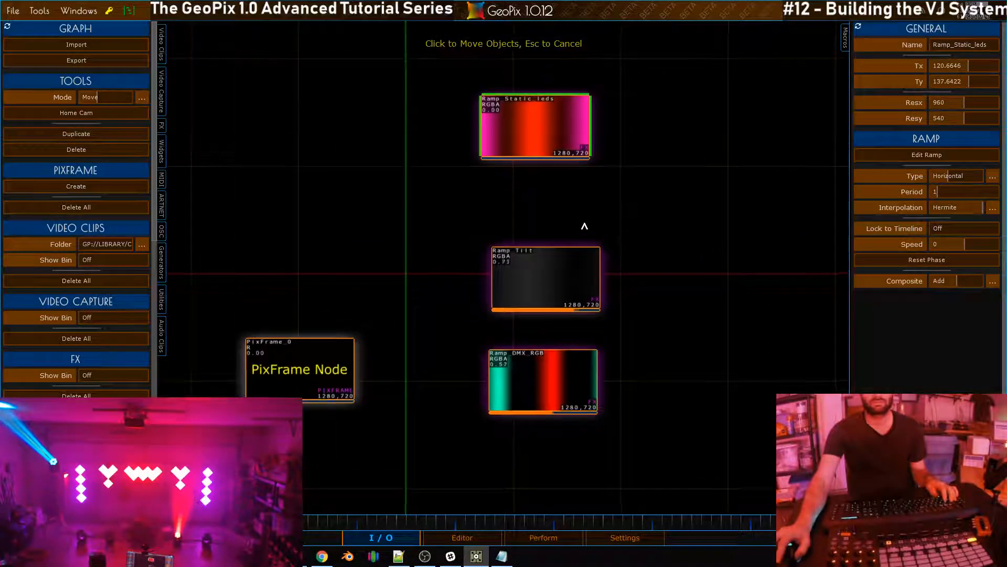
scroll(589, 226, up, 4)
scroll(589, 225, down, 3)
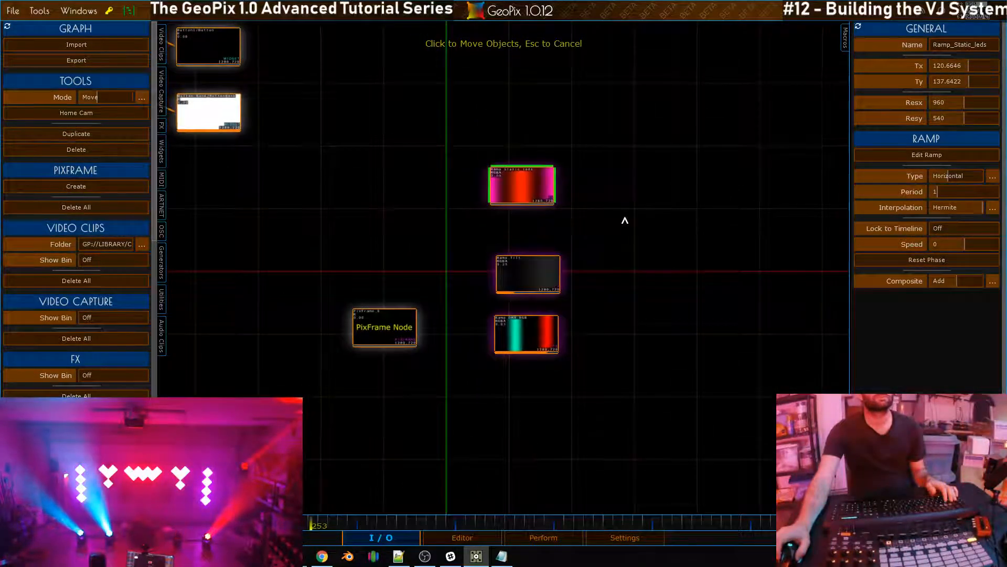
middle_drag(618, 224, 610, 231)
key(Escape)
click(543, 282)
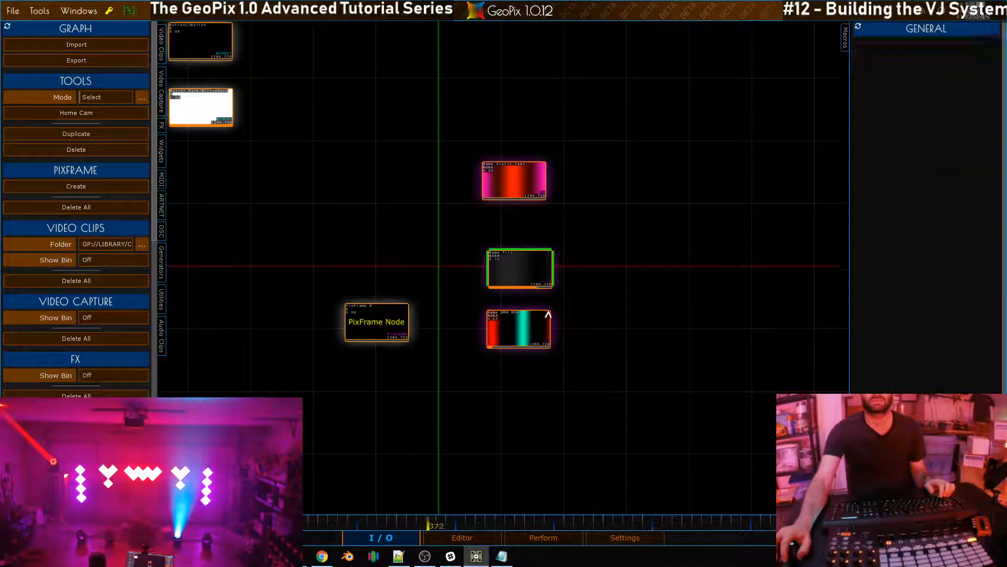
shift+click(533, 322)
key(Delete)
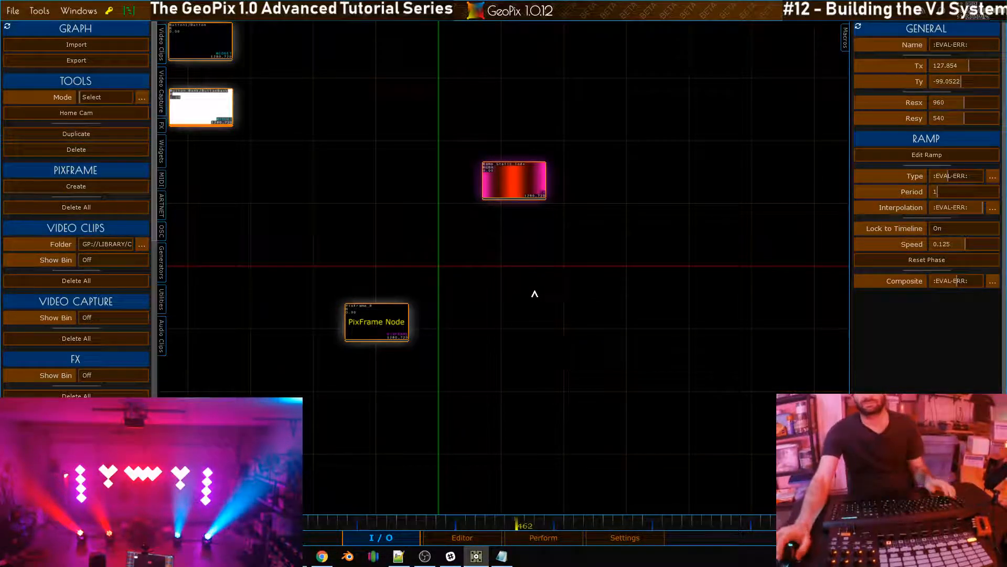
Duplicate the Ramp_Static_leds node, place the copy below it at about Tx 121, Ty 26, and rename it Ramp_Static_Movers
middle_drag(549, 238, 532, 167)
click(532, 167)
key(ctrl+d)
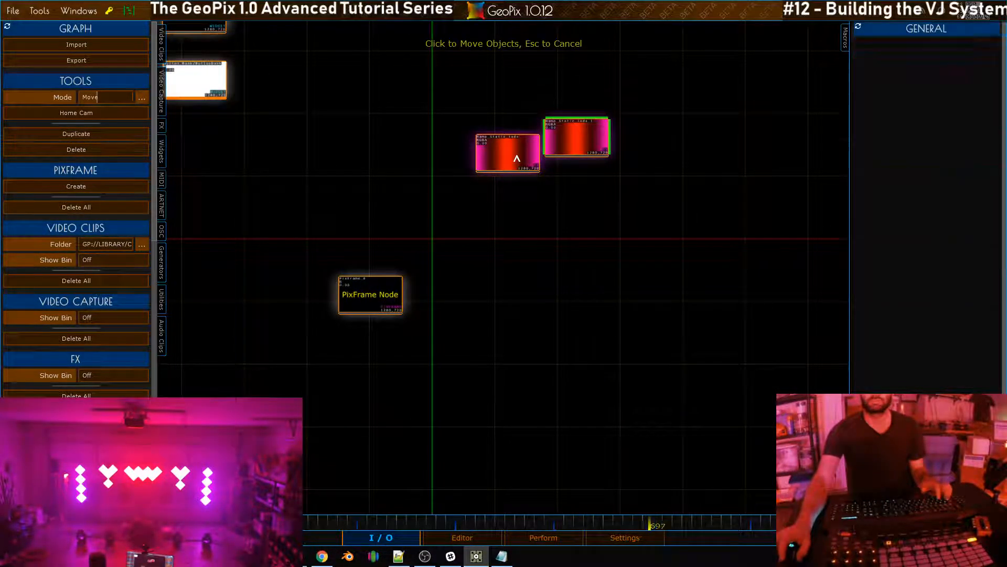
click(481, 238)
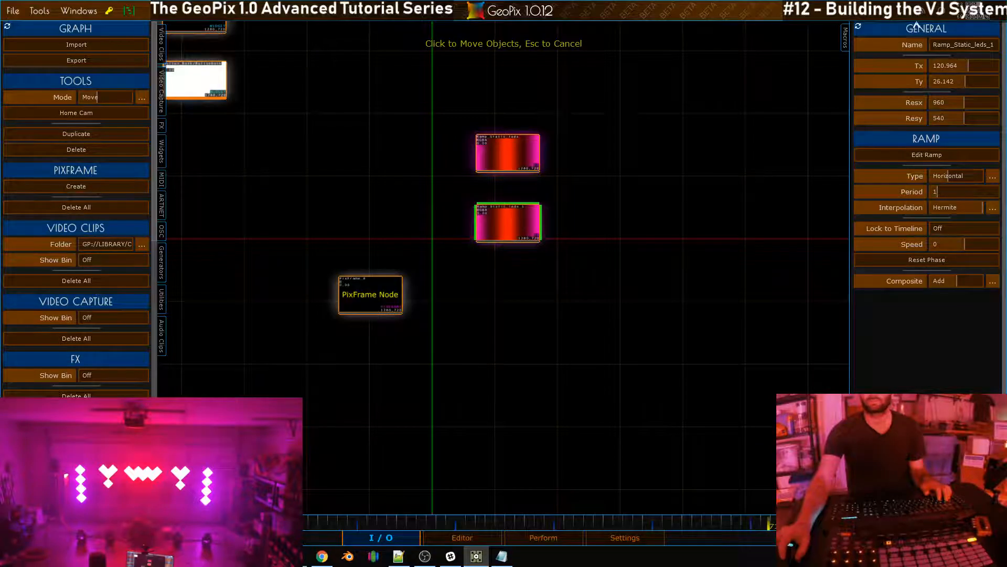
click(977, 47)
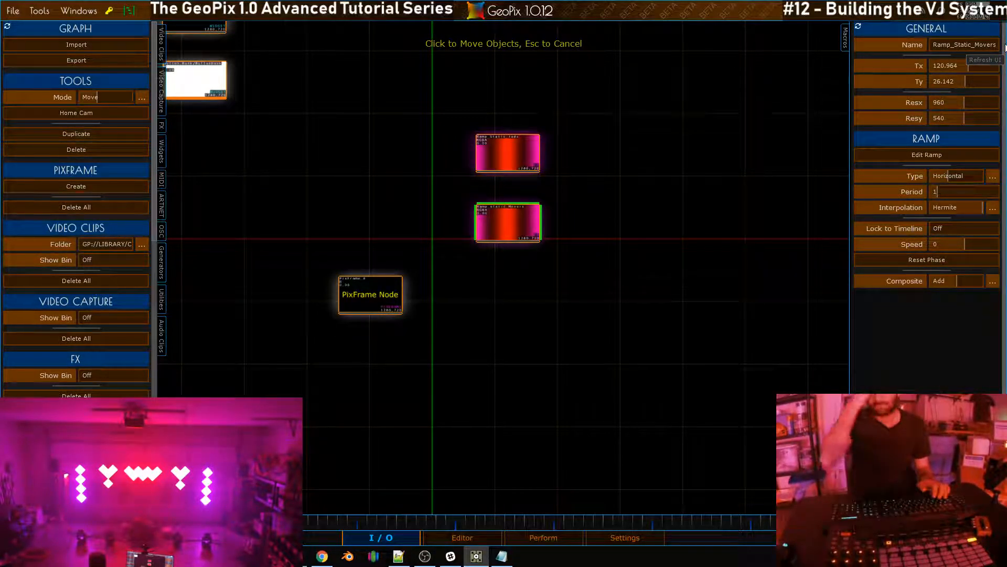
Assign the Ramp_Static_Movers texture to the DMX_rgb projector and return to the I/O graph
scroll(535, 202, up, 5)
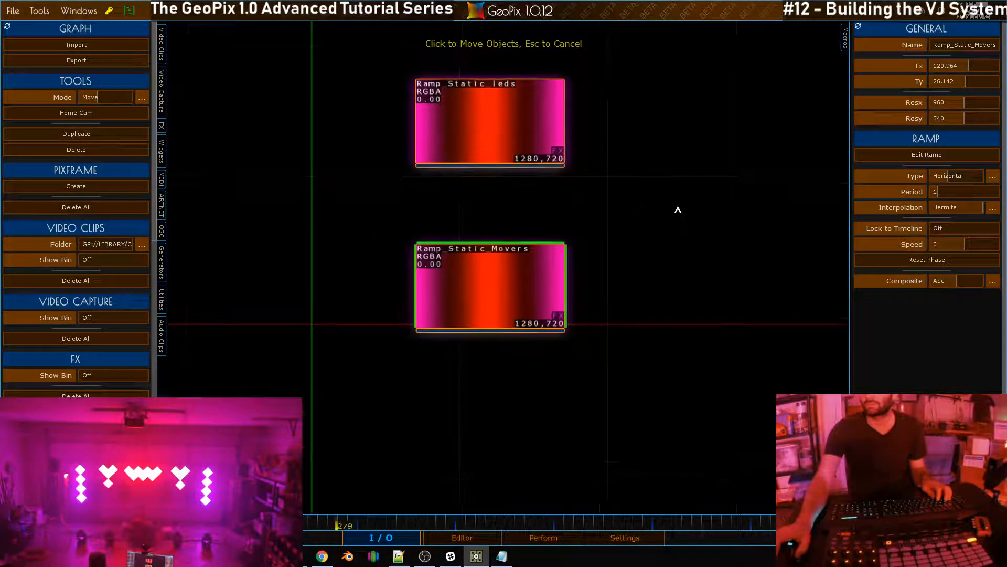
click(458, 536)
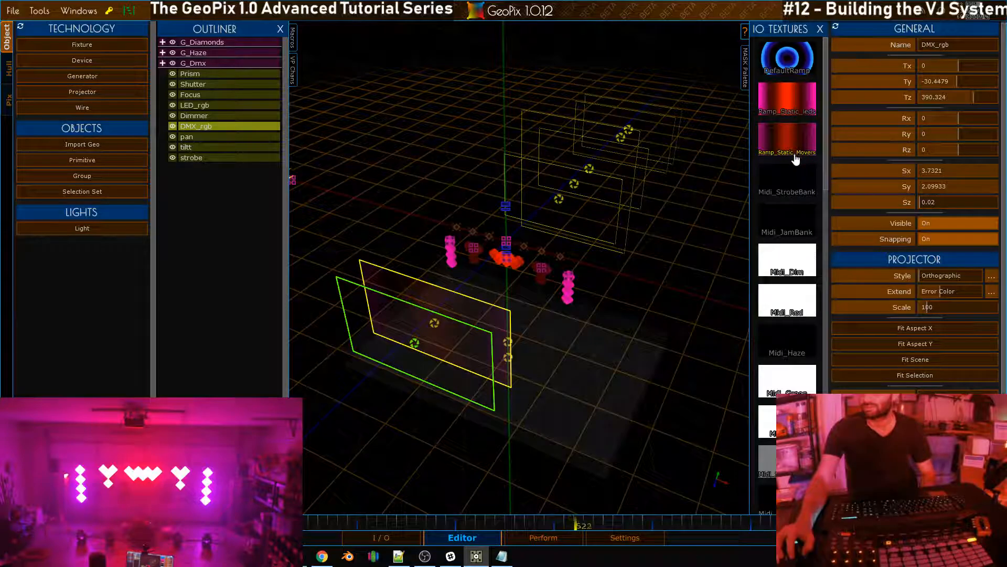
click(381, 538)
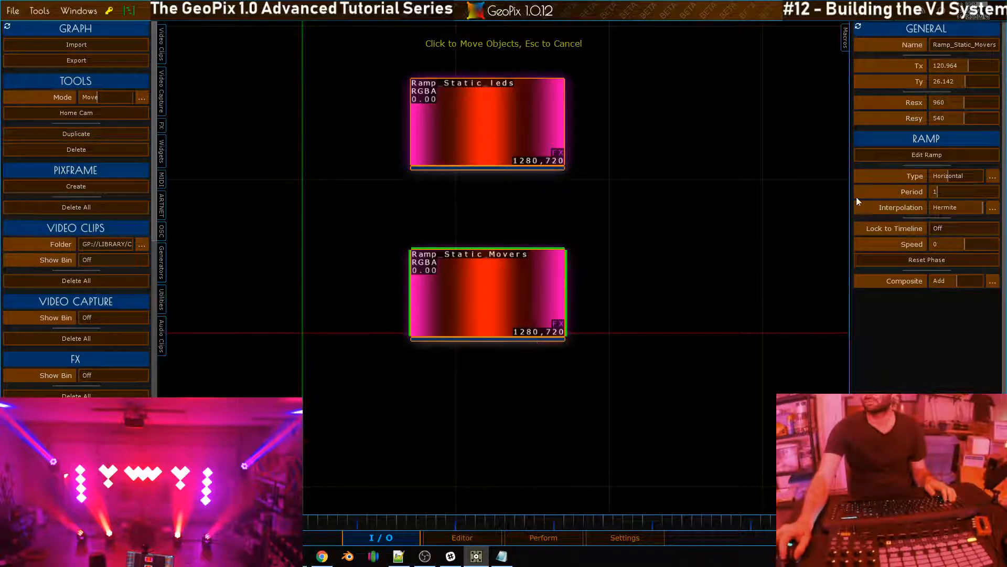
Open the ramp of Ramp_Static_Movers for editing, with the dialog clear of the nodes, and recolor its center stop blue
click(962, 155)
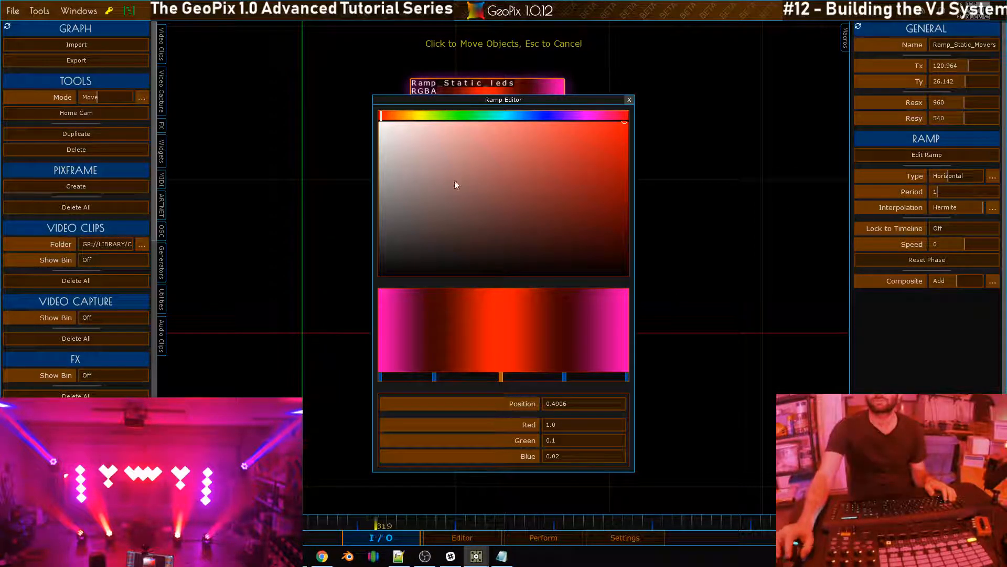
drag(457, 107, 175, 103)
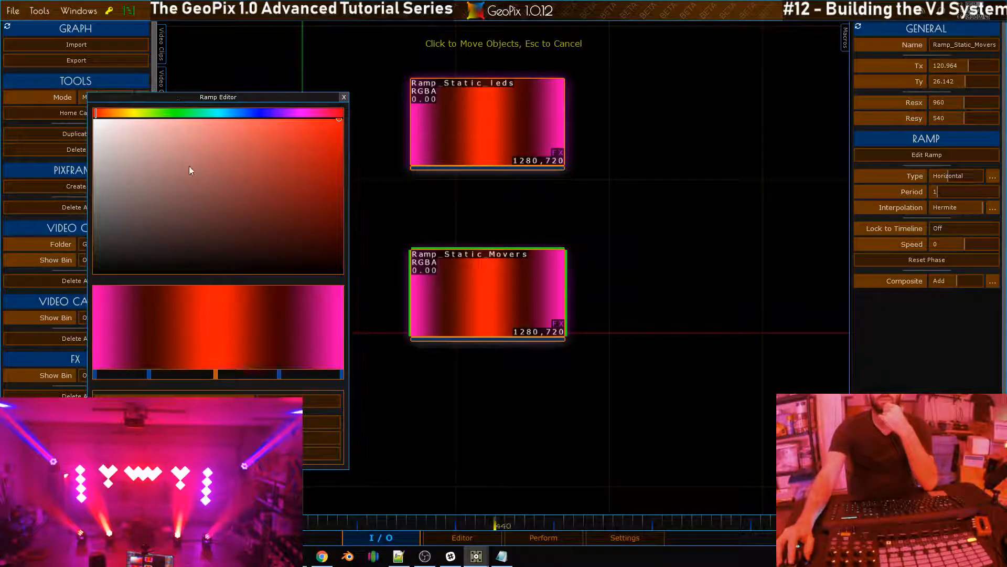
drag(277, 112, 267, 111)
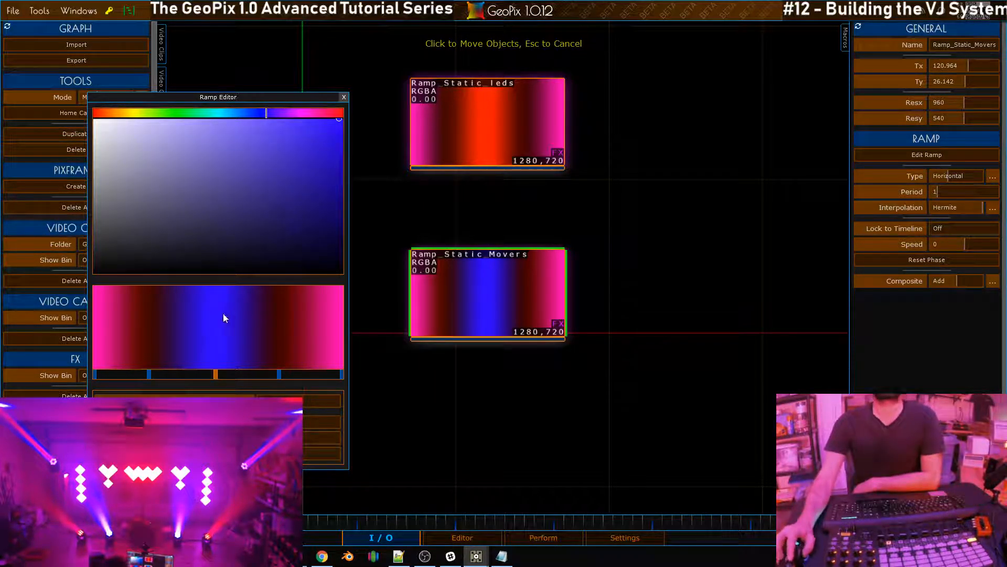
Recolor both dark red stops of the movers ramp to the same bright green
click(149, 374)
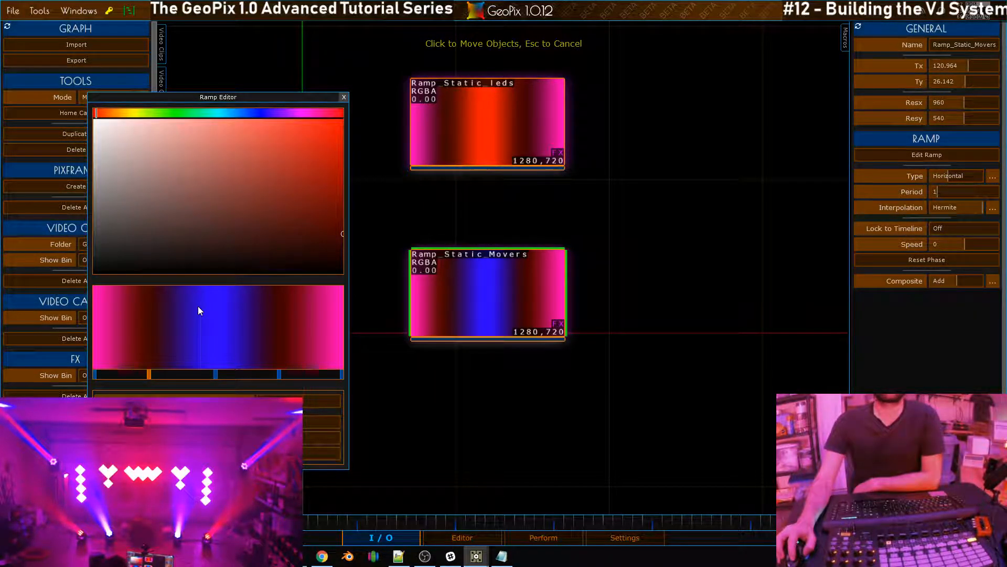
click(198, 114)
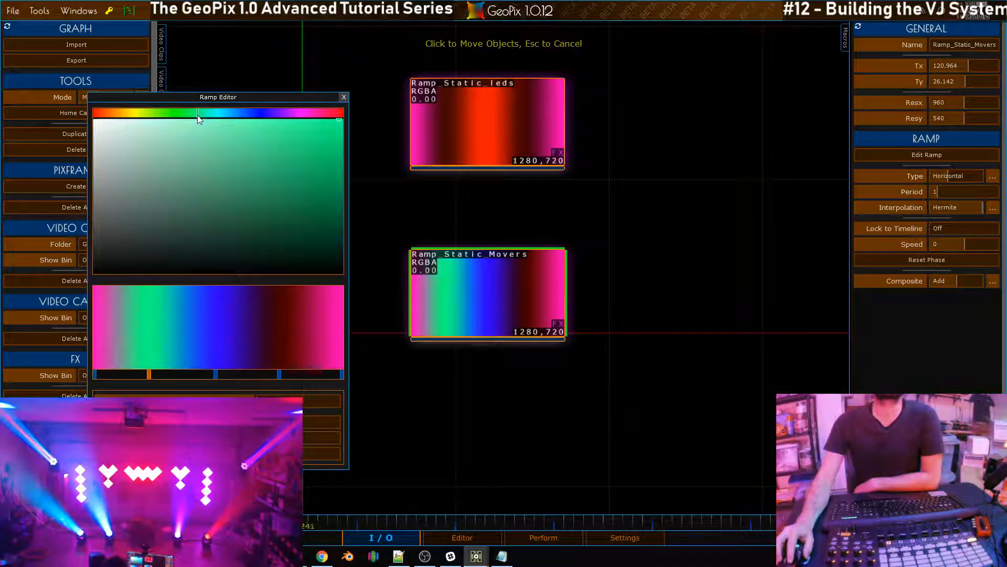
drag(208, 114, 193, 114)
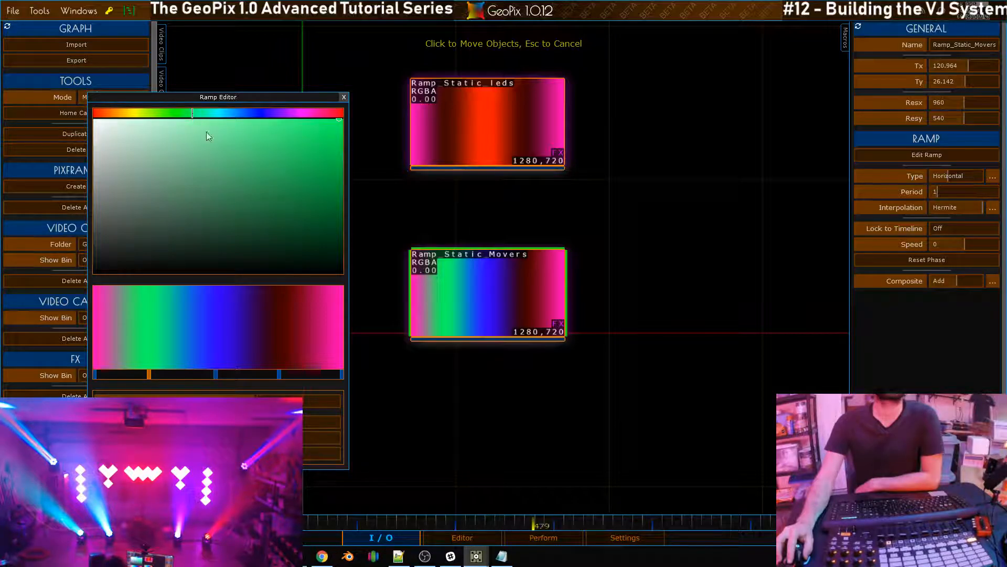
click(279, 373)
click(257, 422)
click(339, 438)
click(289, 453)
Recolor the pink stop at the start of the movers ramp to white
click(94, 374)
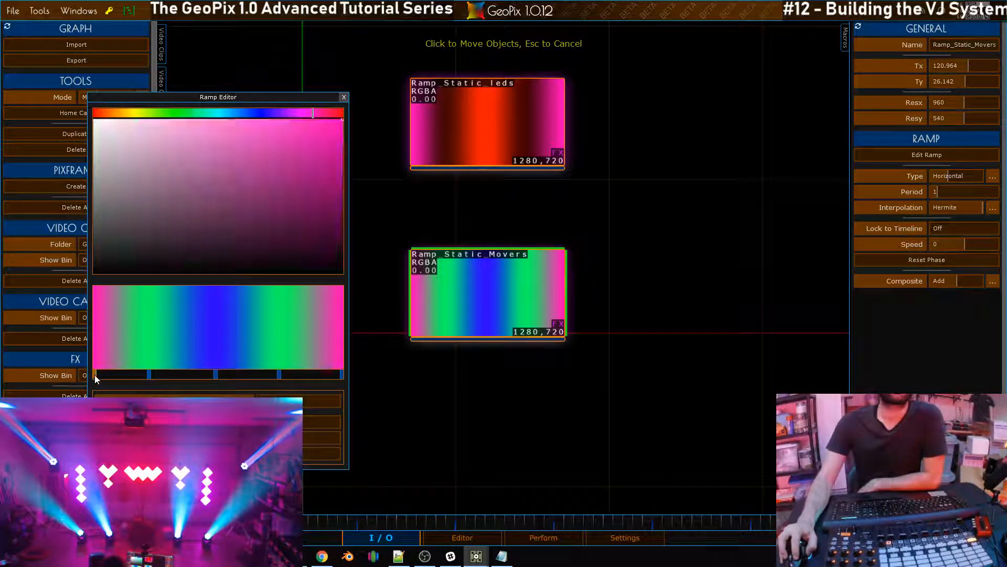
drag(233, 221, 93, 273)
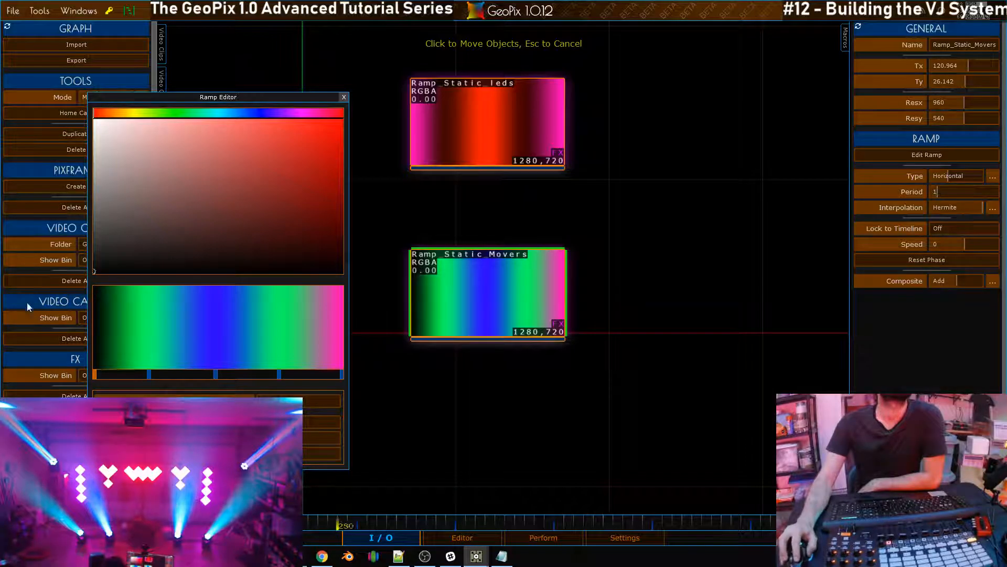
drag(99, 259, 93, 120)
mouse_move(192, 113)
mouse_down()
mouse_move(317, 121)
mouse_move(225, 109)
mouse_up()
click(169, 113)
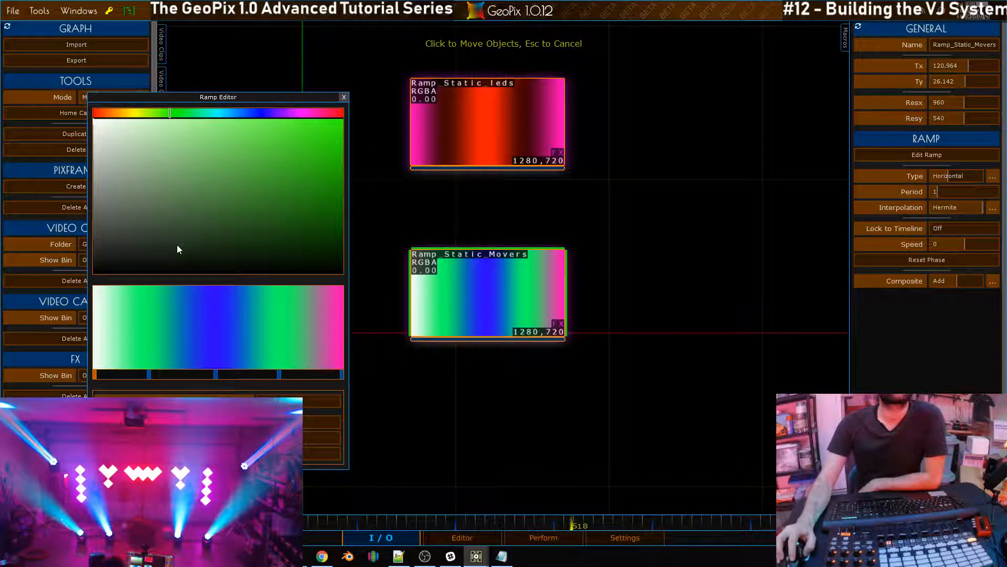
Shift the two green stops slightly toward the blue center and add a white stop outside each of them
drag(149, 375, 187, 374)
mouse_move(278, 374)
mouse_down()
mouse_move(243, 372)
mouse_move(286, 380)
mouse_move(275, 376)
mouse_up()
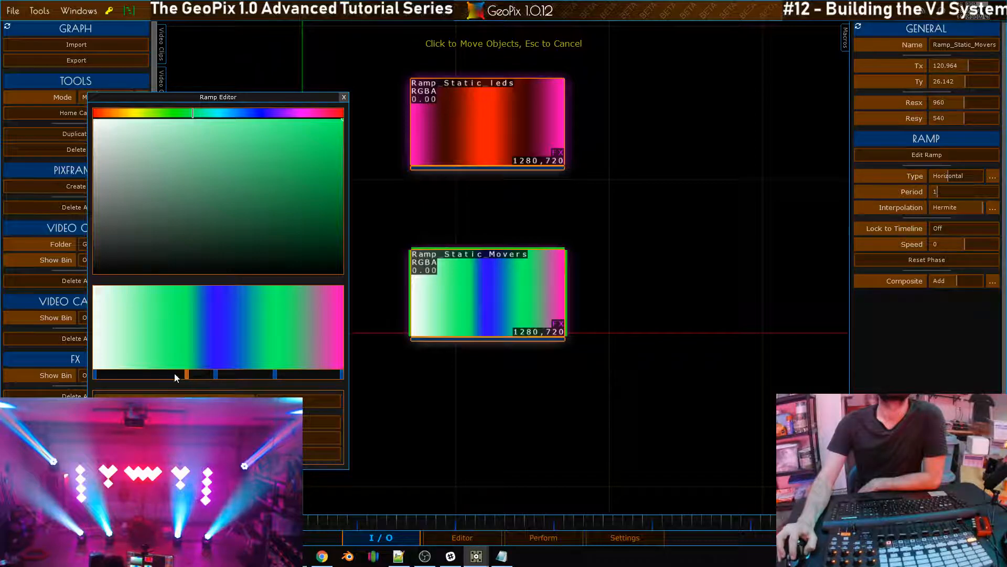
drag(180, 376, 159, 372)
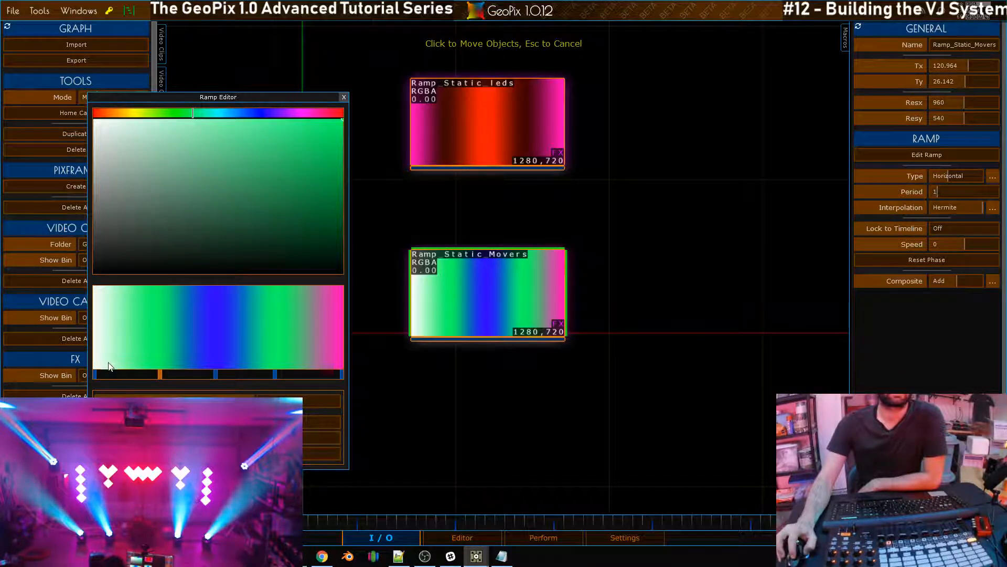
click(121, 373)
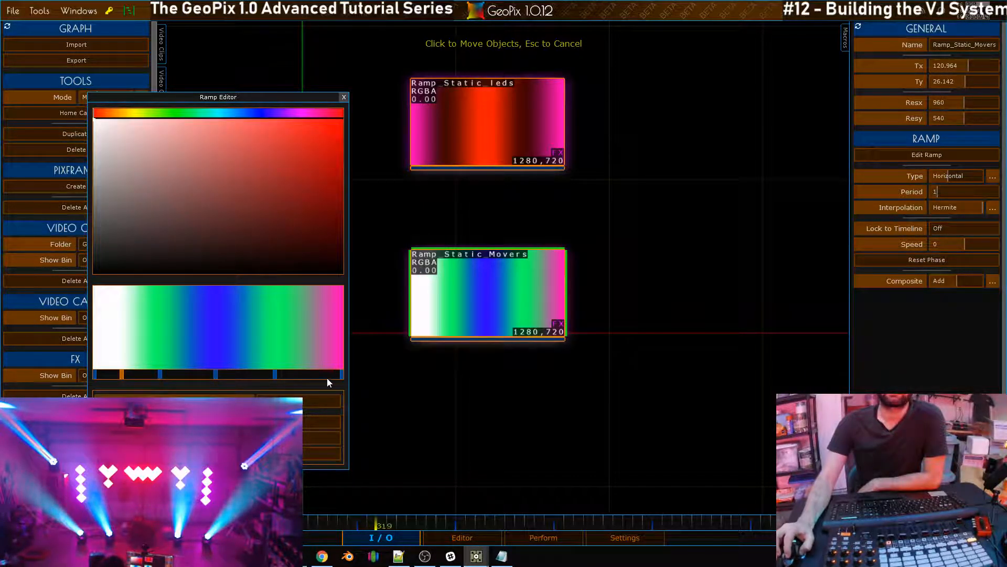
click(319, 375)
drag(320, 373, 309, 373)
Recolor the first added white stop pink and the second one magenta (1.0, 0.0, 0.9), and close the ramp editor
click(121, 373)
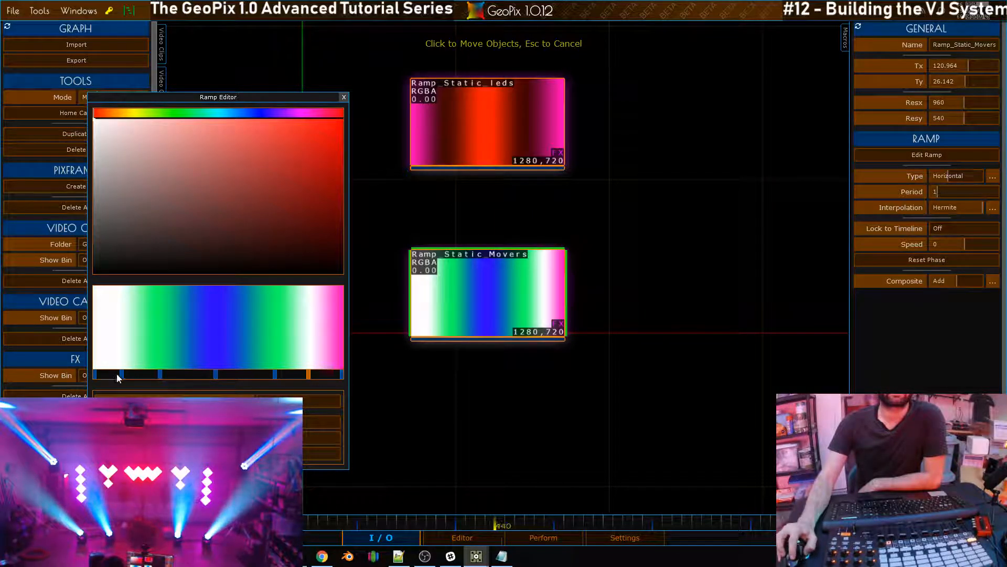
click(108, 265)
mouse_move(70, 315)
mouse_down()
mouse_move(265, 158)
mouse_move(1, 336)
mouse_move(100, 50)
mouse_move(88, 91)
mouse_move(102, 127)
mouse_move(281, 125)
mouse_up()
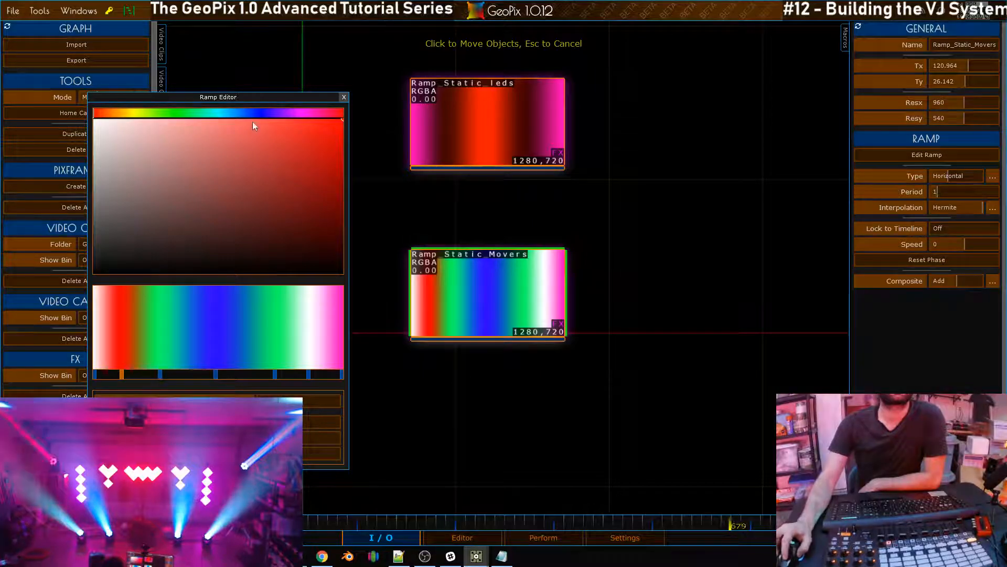
mouse_move(218, 113)
mouse_down()
mouse_move(366, 114)
mouse_move(309, 118)
mouse_move(320, 118)
mouse_up()
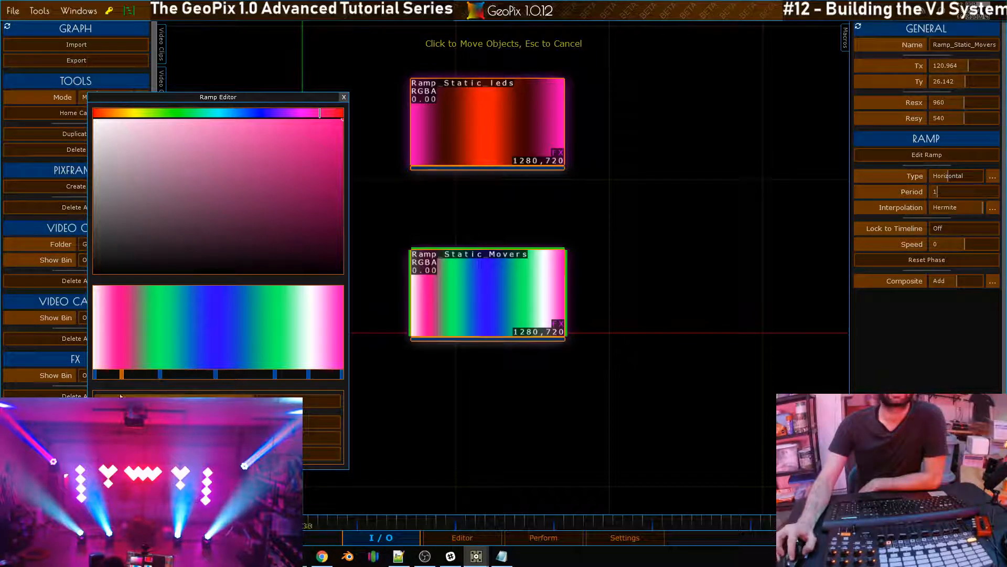
click(309, 373)
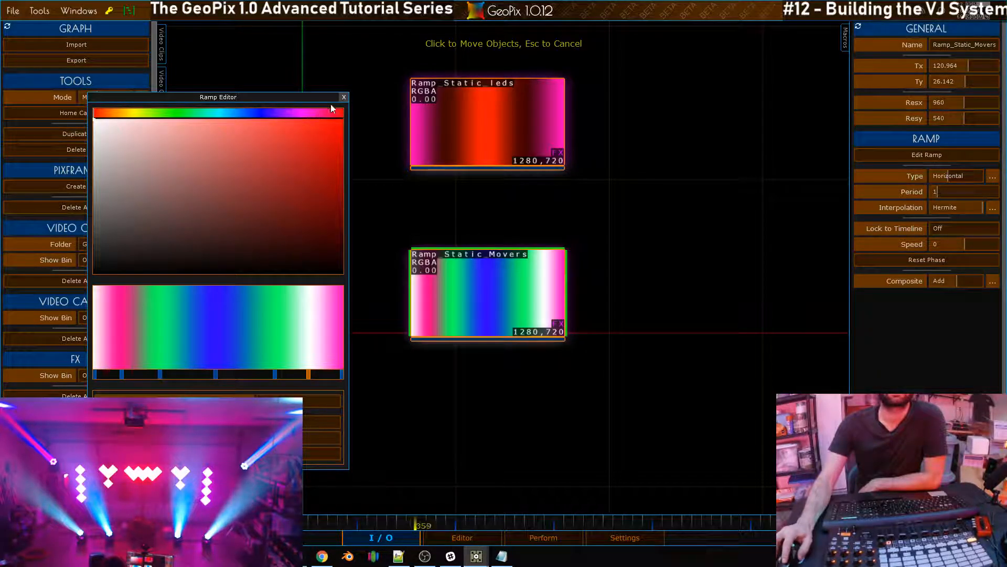
click(307, 114)
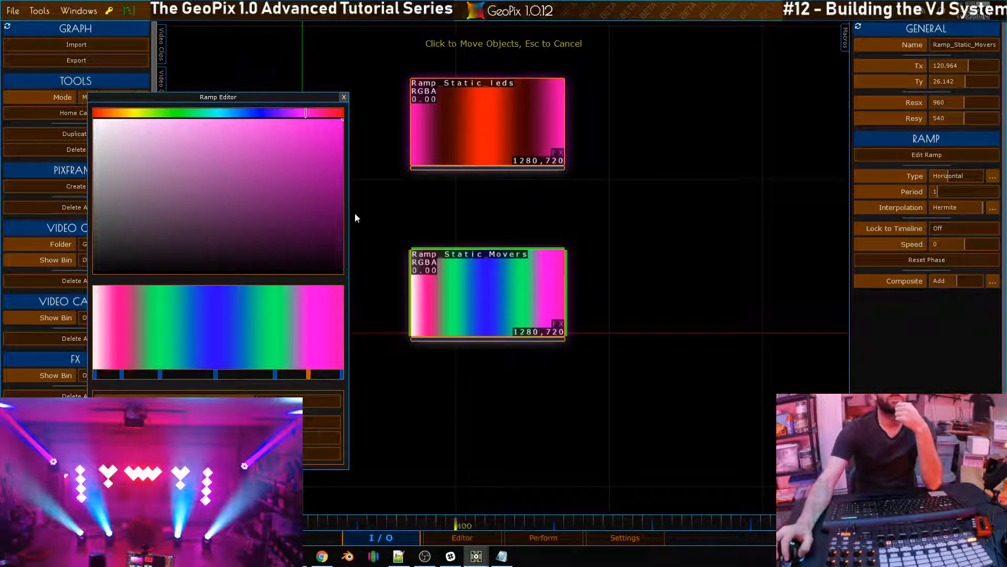
click(347, 96)
Set the two dark red stops of Ramp_Static_leds to black and move them outward beside the pink ends, the second at position 0.9534
mouse_move(526, 128)
mouse_down()
mouse_move(535, 126)
mouse_move(536, 144)
mouse_up()
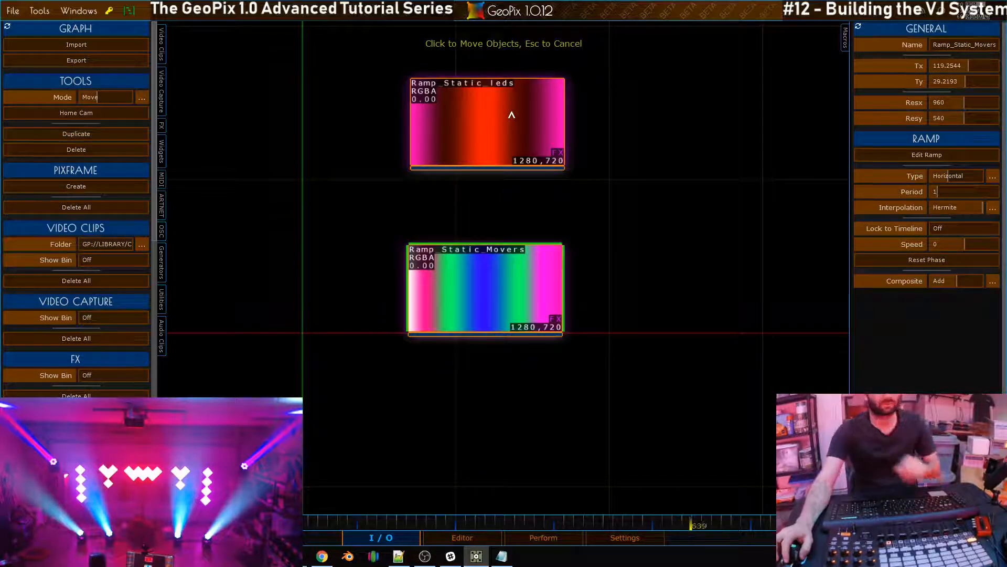
click(511, 128)
click(950, 154)
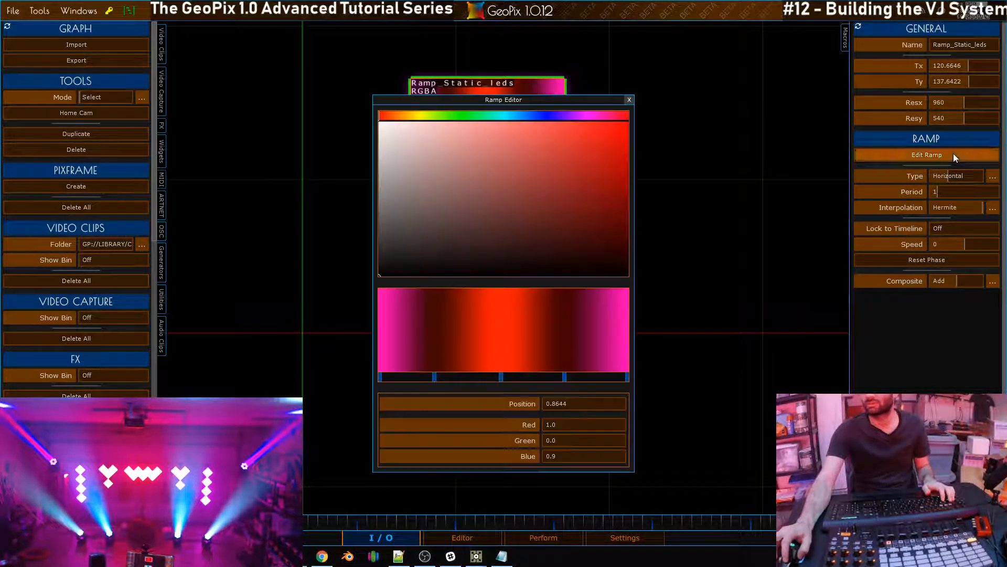
click(434, 376)
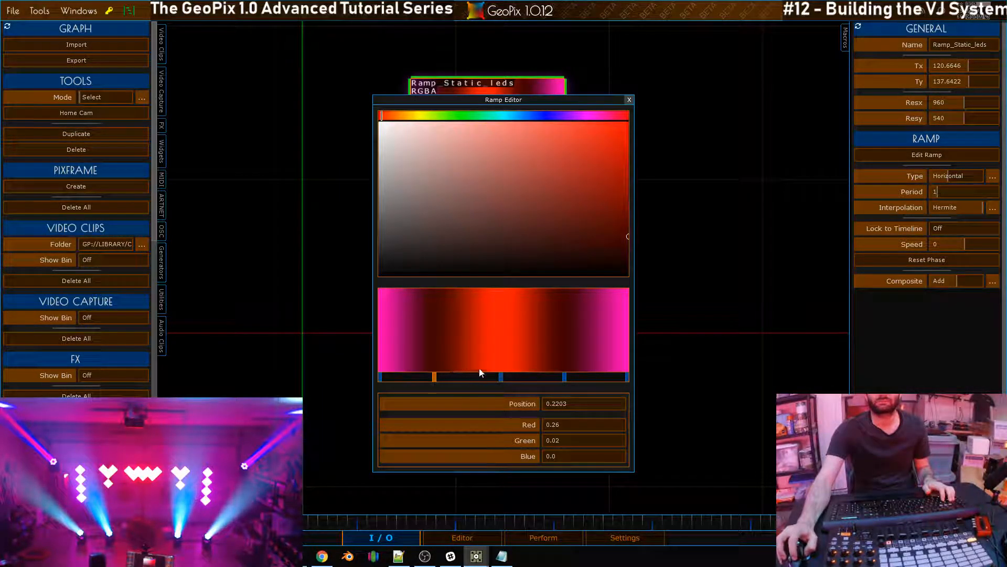
drag(637, 249, 692, 294)
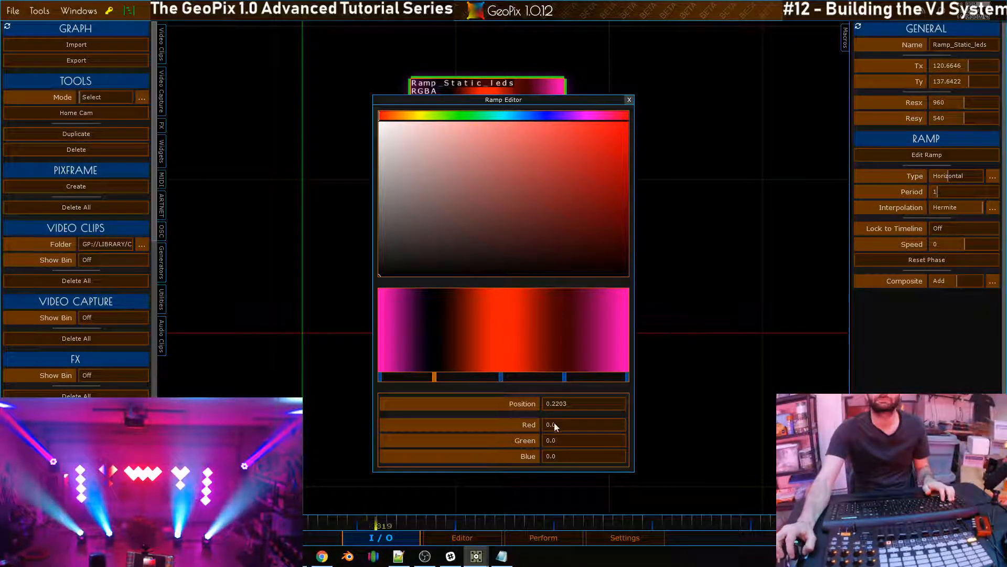
click(564, 377)
drag(628, 265, 676, 333)
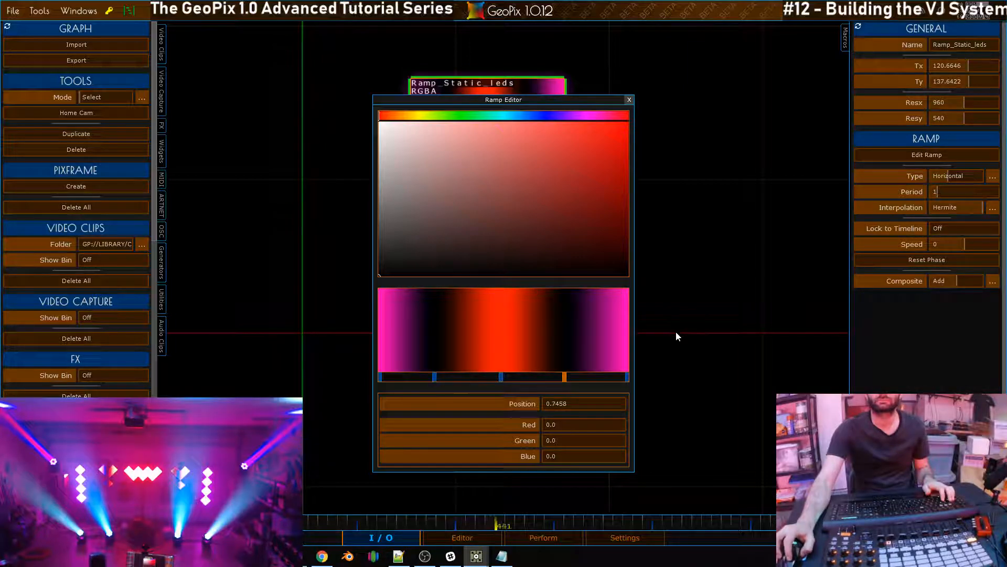
drag(434, 377, 395, 380)
drag(565, 377, 614, 377)
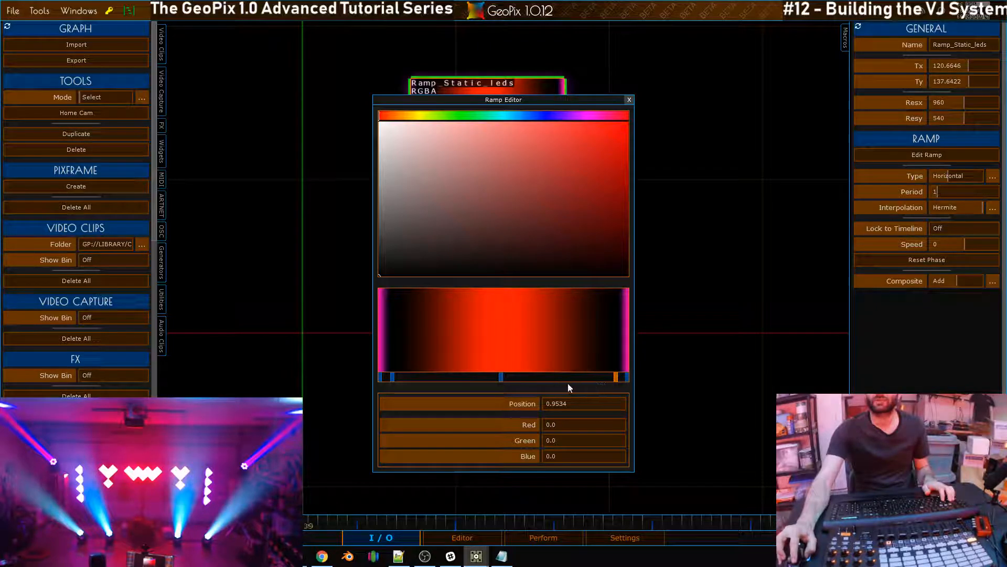
Add a black stop close to each side of the orange-red center, the first at position 0.3919, and close the ramp editor
click(545, 376)
click(511, 275)
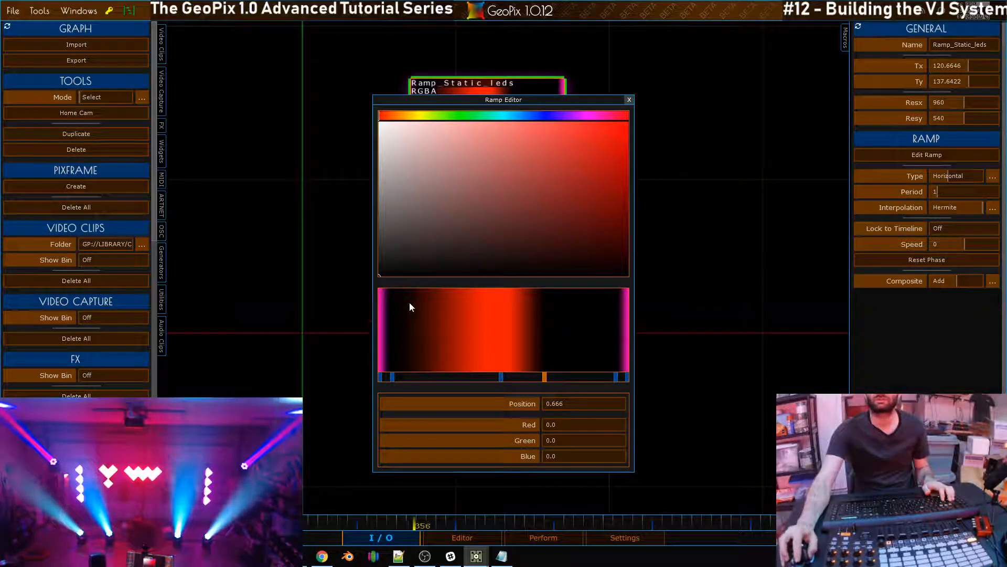
mouse_move(543, 377)
mouse_down()
mouse_move(520, 378)
mouse_move(529, 378)
mouse_up()
click(436, 377)
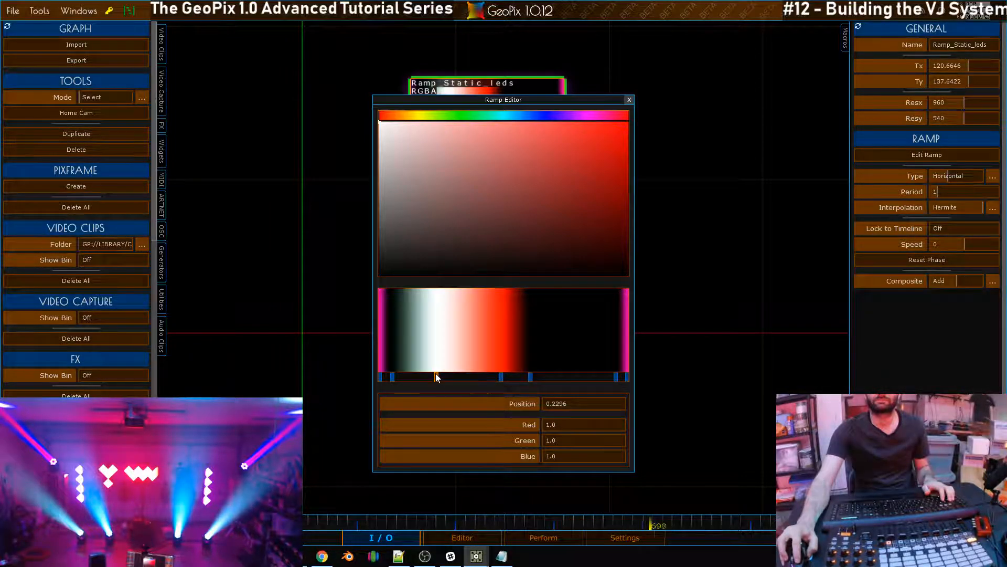
click(380, 275)
drag(436, 377, 473, 376)
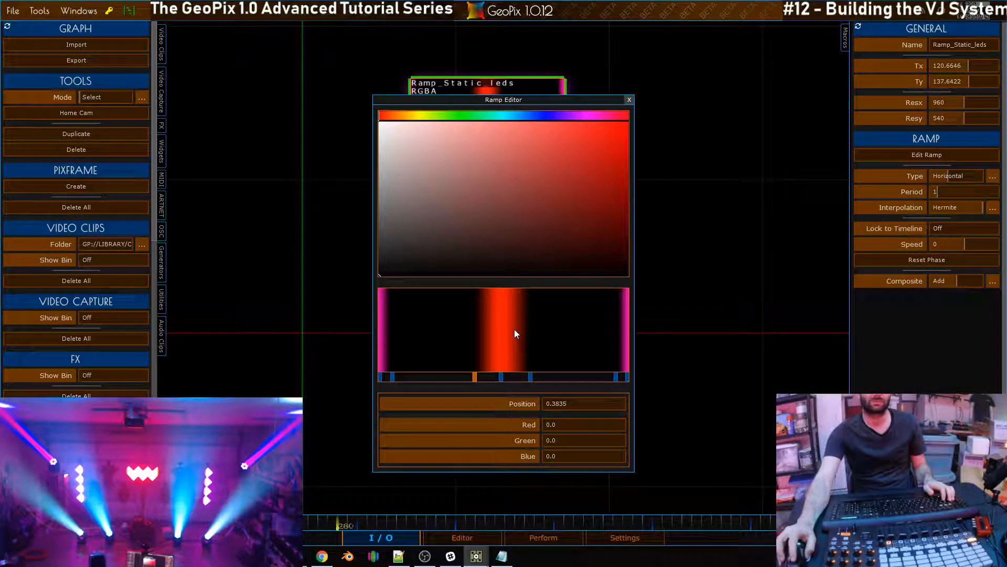
drag(475, 377, 478, 378)
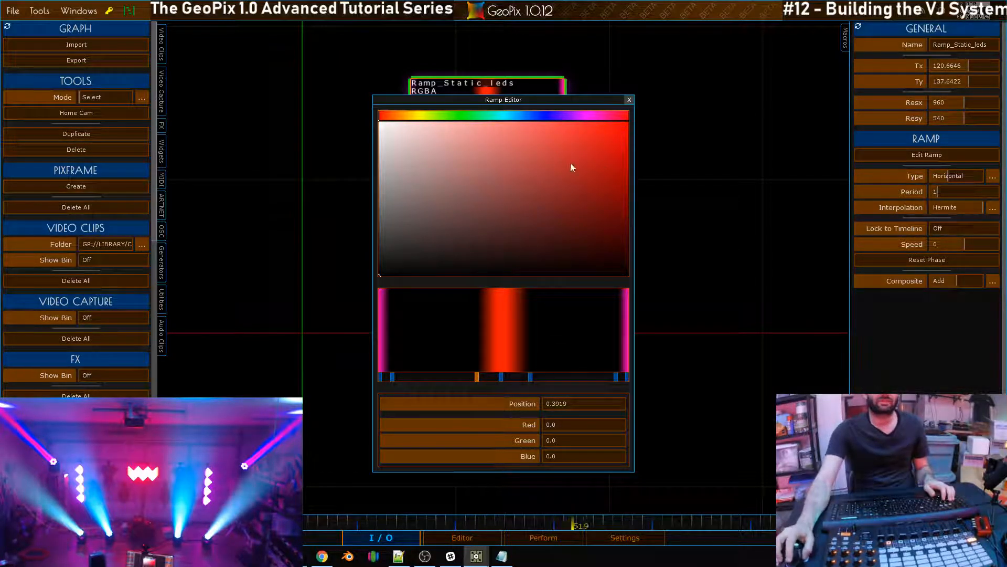
click(629, 99)
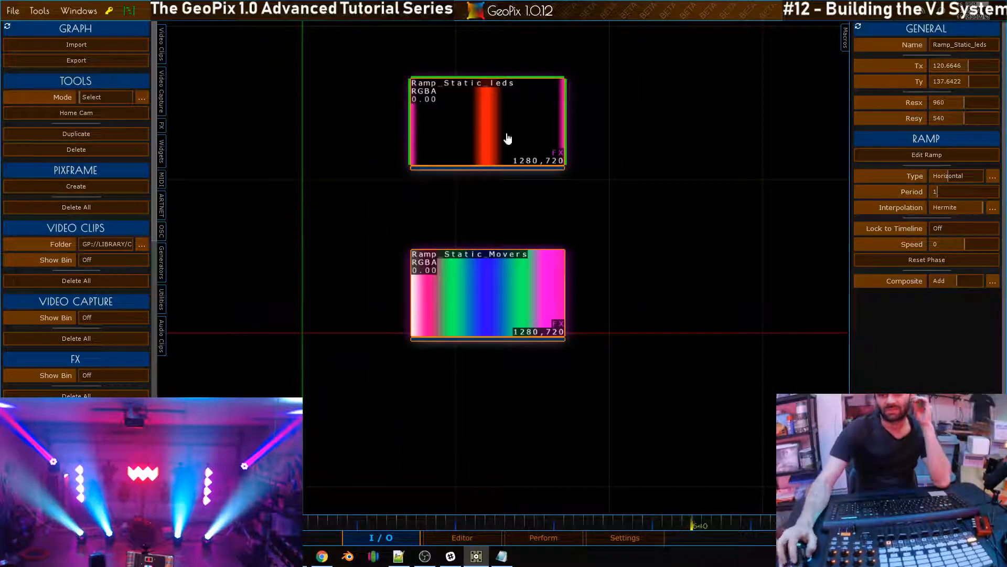
Try the Circular ramp type on Ramp_Static_leds and return it to Horizontal
scroll(634, 220, down, 1)
scroll(603, 194, up, 3)
scroll(604, 193, down, 2)
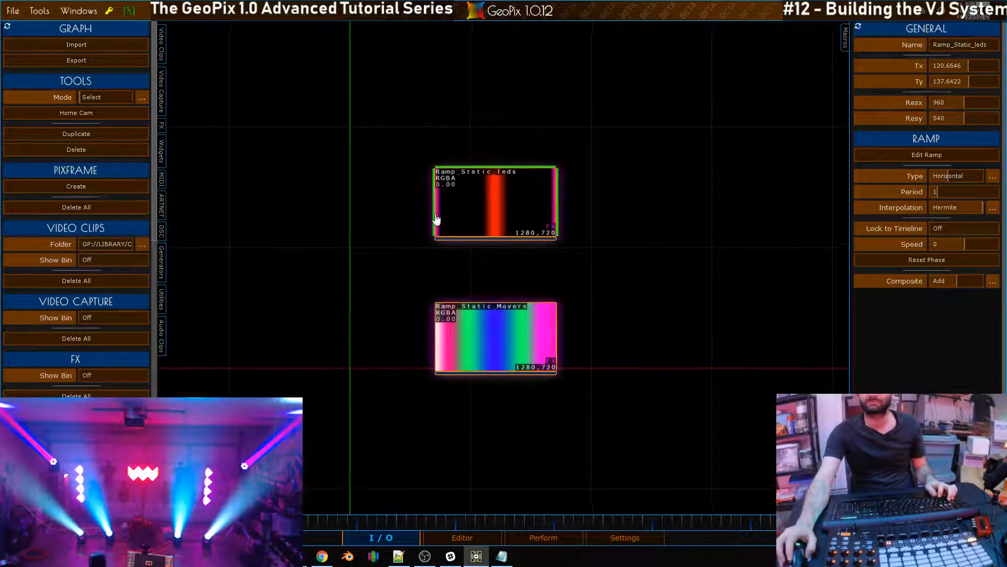
click(958, 175)
click(959, 175)
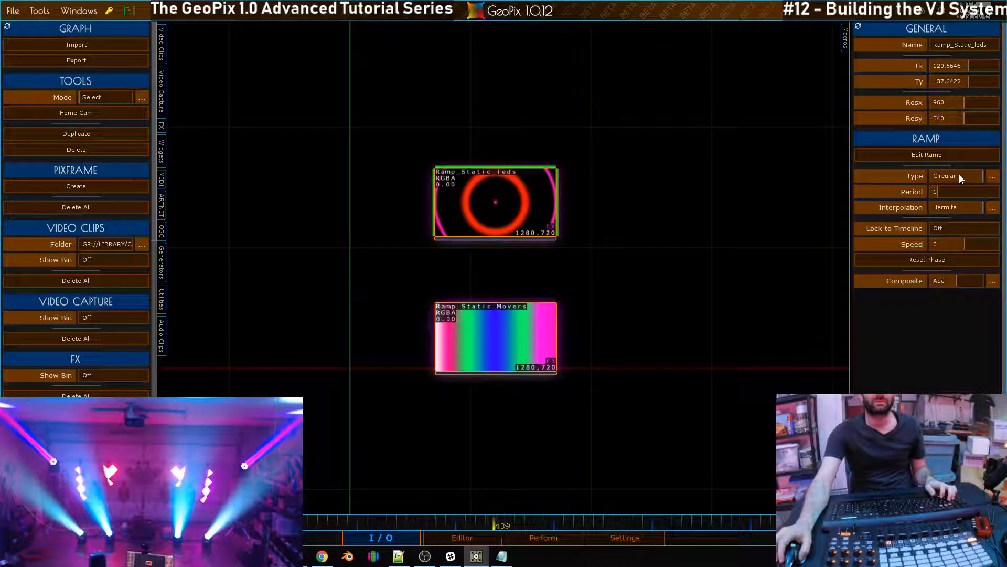
click(959, 175)
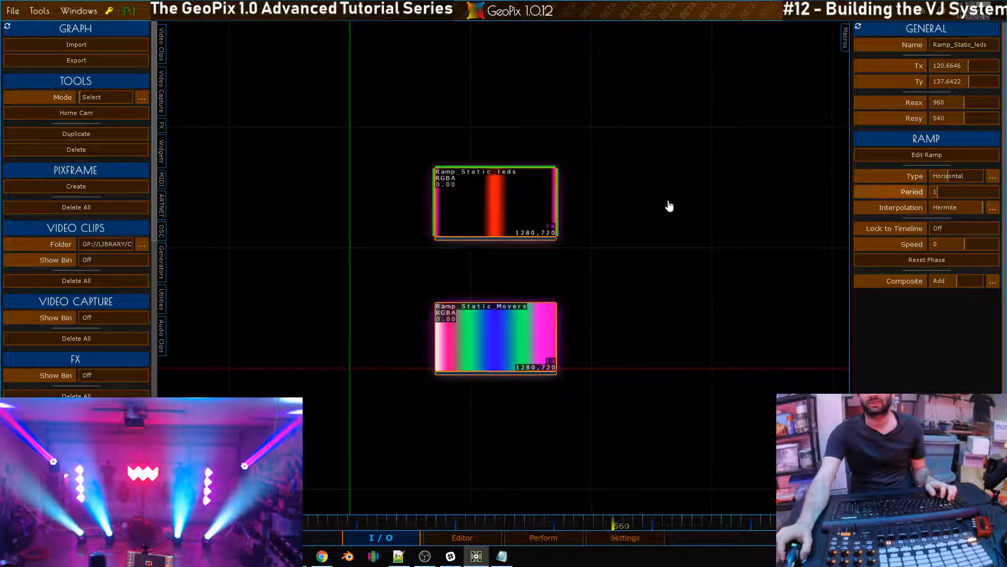
scroll(585, 225, down, 3)
scroll(650, 265, up, 1)
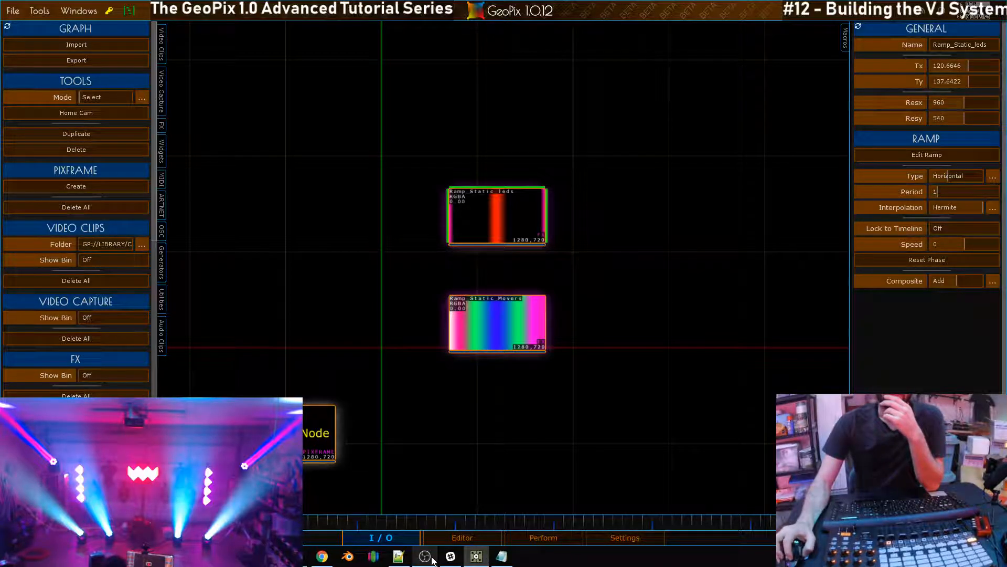
mouse_move(432, 555)
click(427, 528)
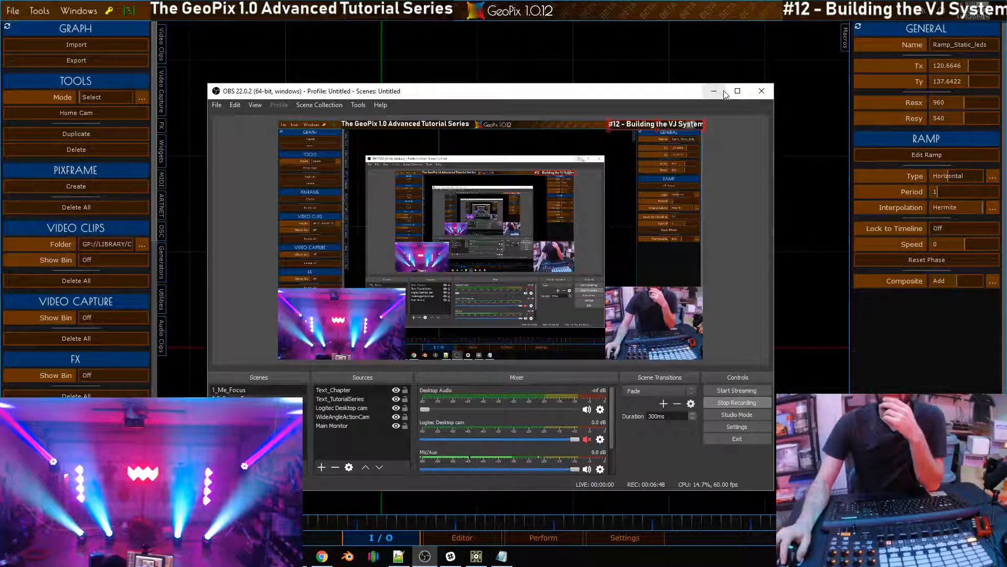
click(715, 91)
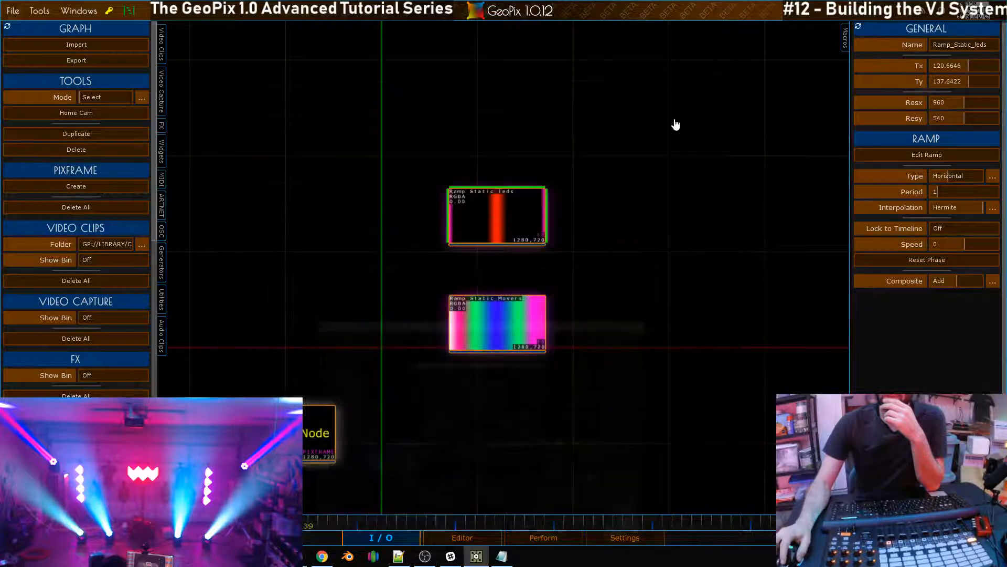
Select the PixFrame node and step its Frame value up to 5, trying the fixture look at each frame
click(325, 417)
middle_drag(383, 291, 429, 274)
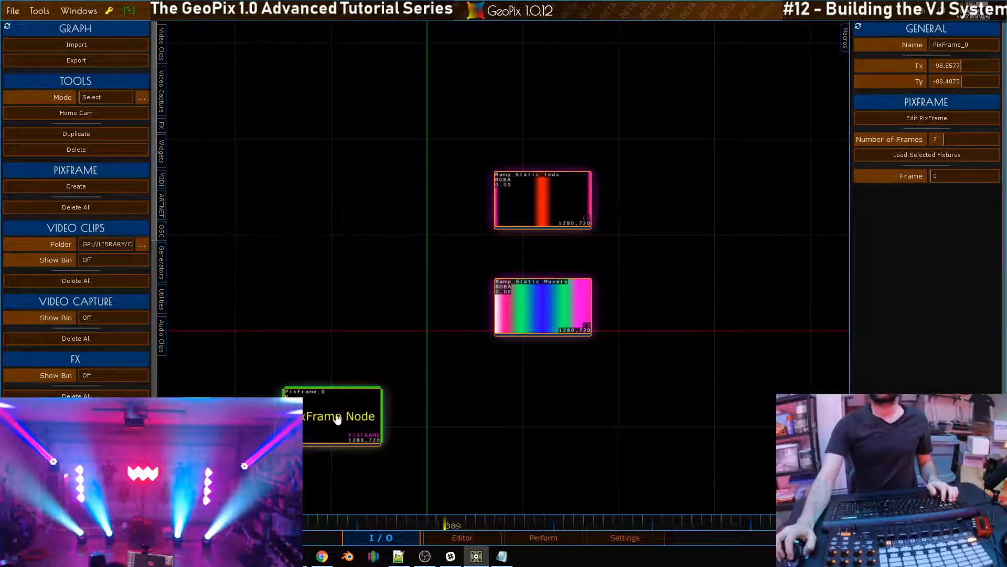
click(951, 175)
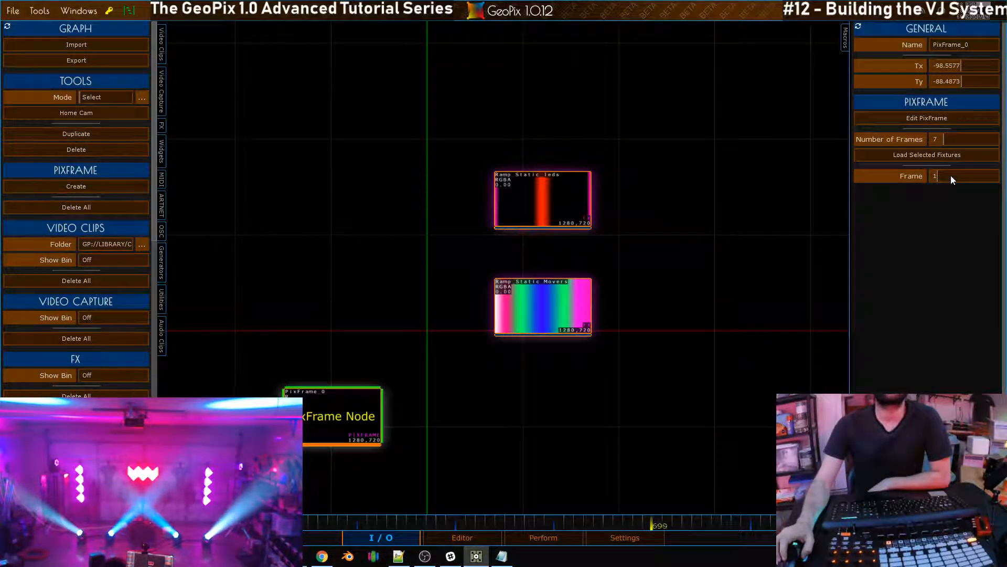
click(950, 176)
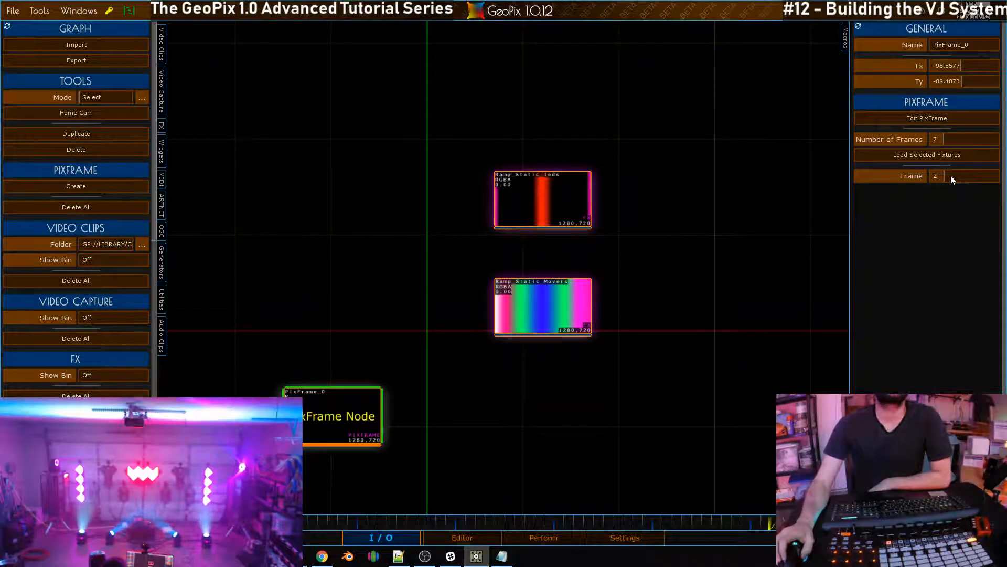
click(951, 176)
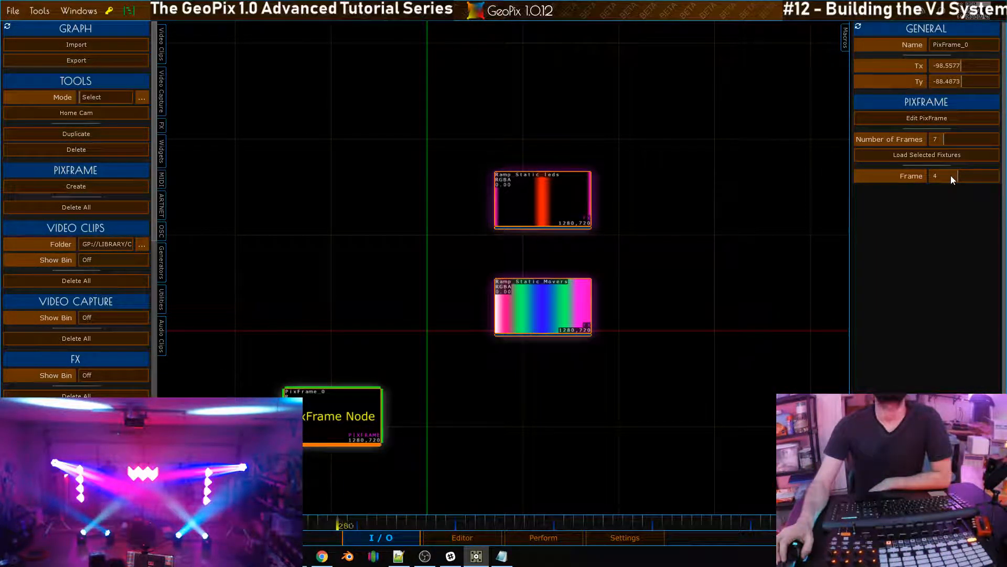
click(950, 175)
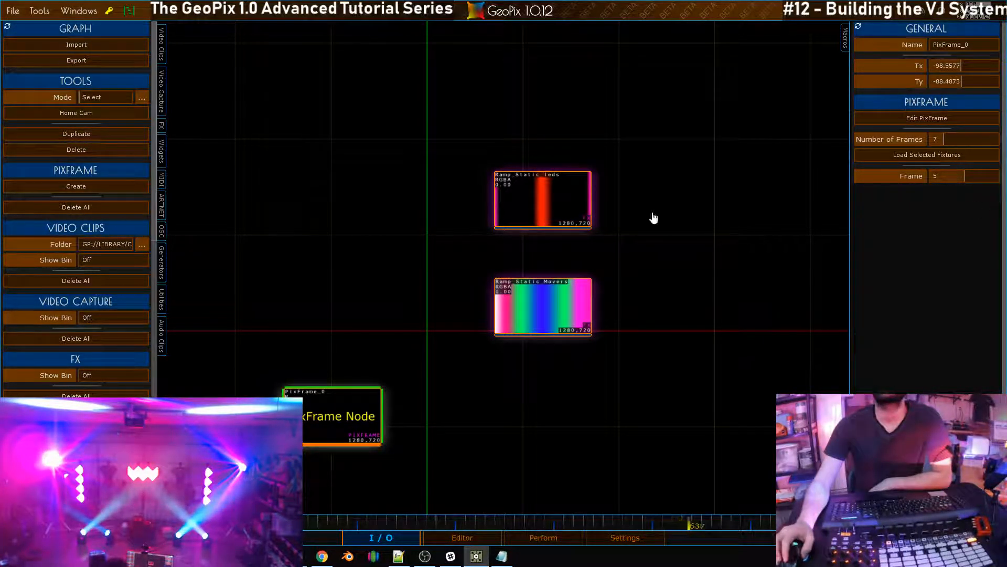
Open the Macro Saver in the Editor and move its window aside so the fixtures are uncovered
scroll(381, 275, down, 5)
scroll(383, 279, up, 3)
scroll(382, 281, down, 5)
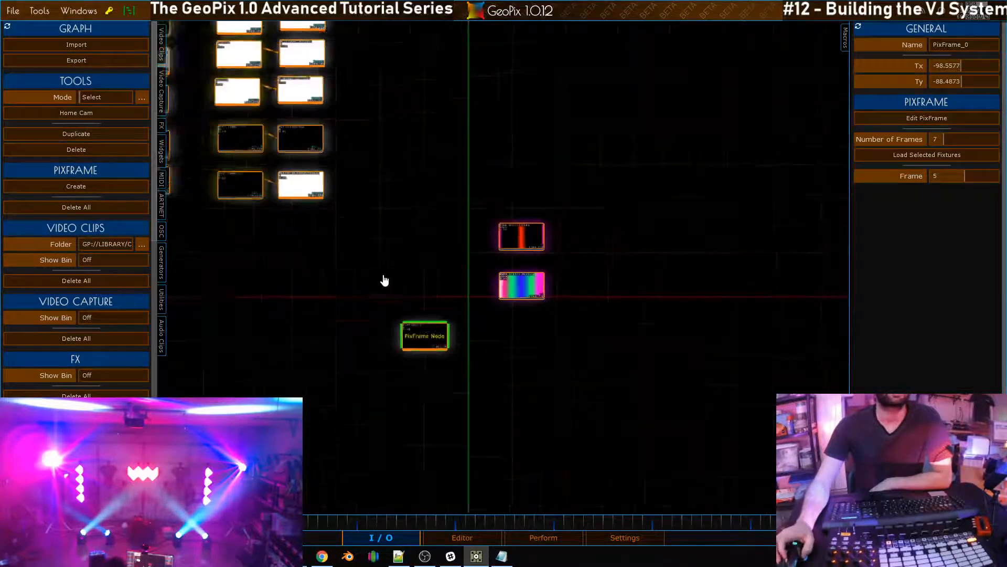
scroll(418, 265, up, 5)
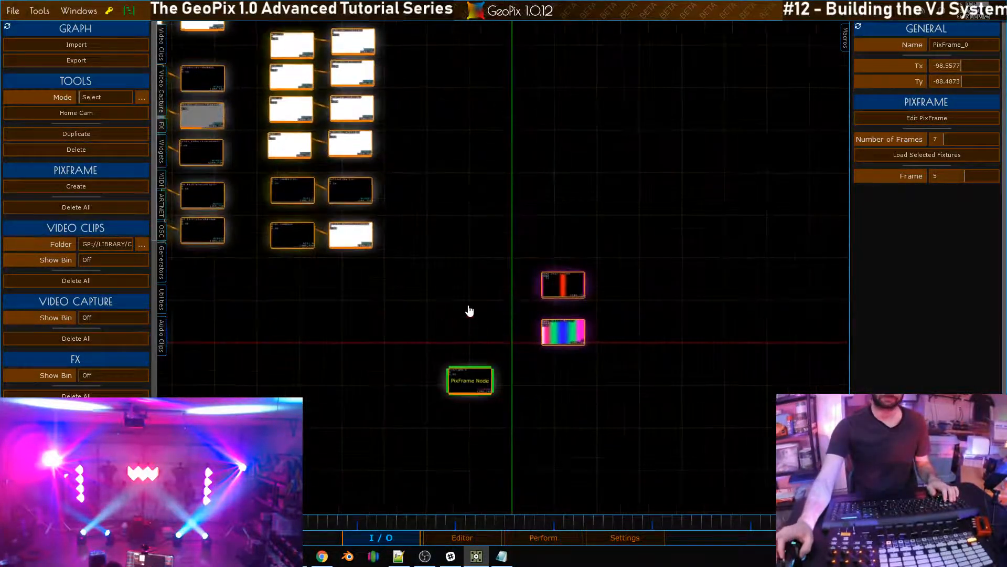
middle_drag(493, 305, 483, 280)
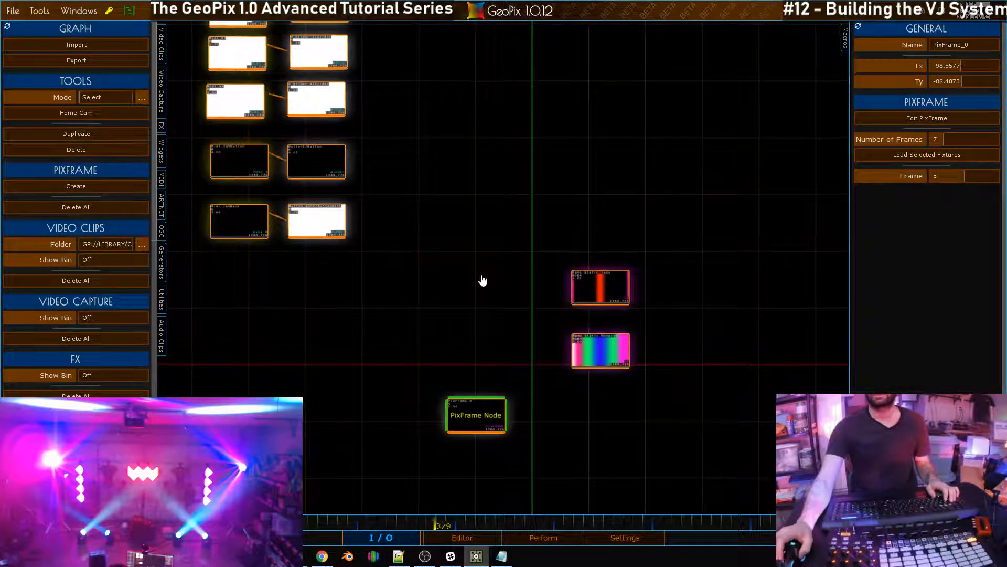
click(458, 541)
click(40, 11)
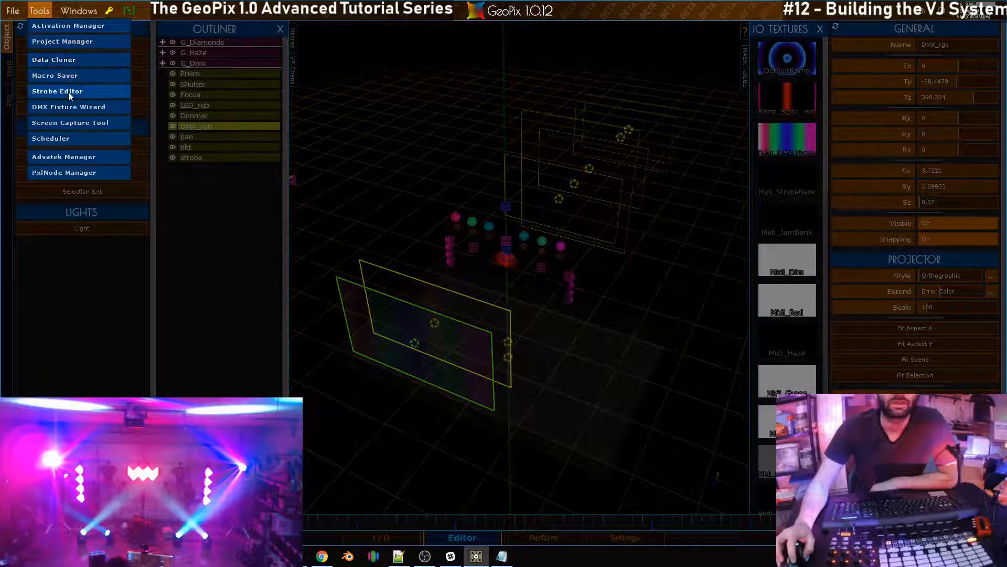
click(67, 76)
drag(452, 86, 689, 86)
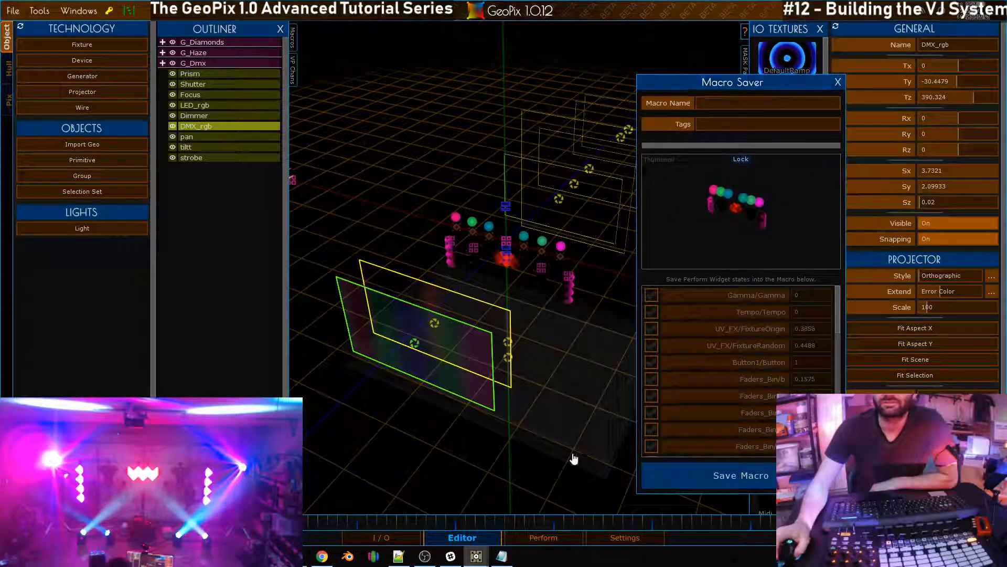
Orbit and zoom the Editor camera to frame the LED fixtures and movers nearly front-on for the macro thumbnail
click(391, 535)
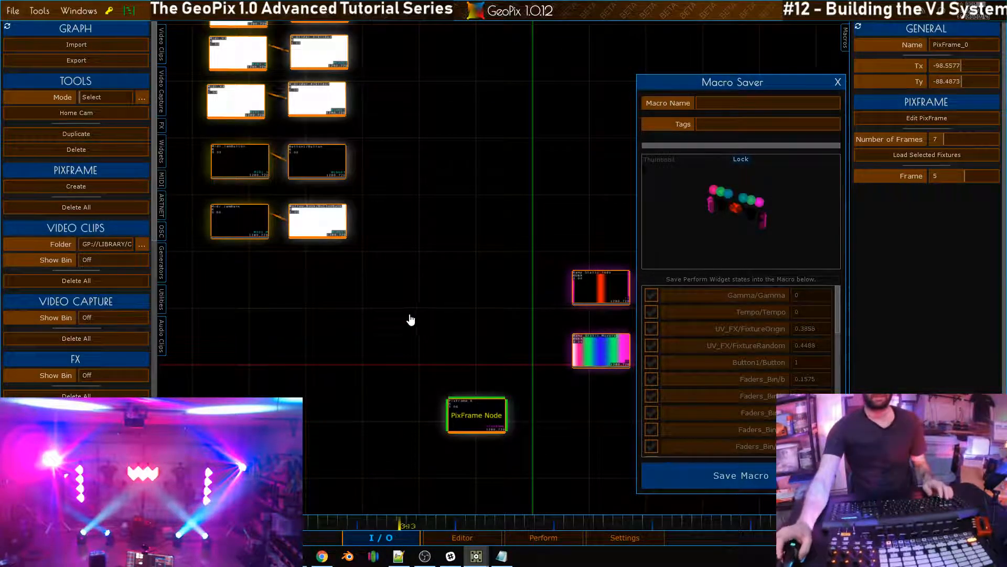
scroll(367, 299, up, 2)
click(474, 534)
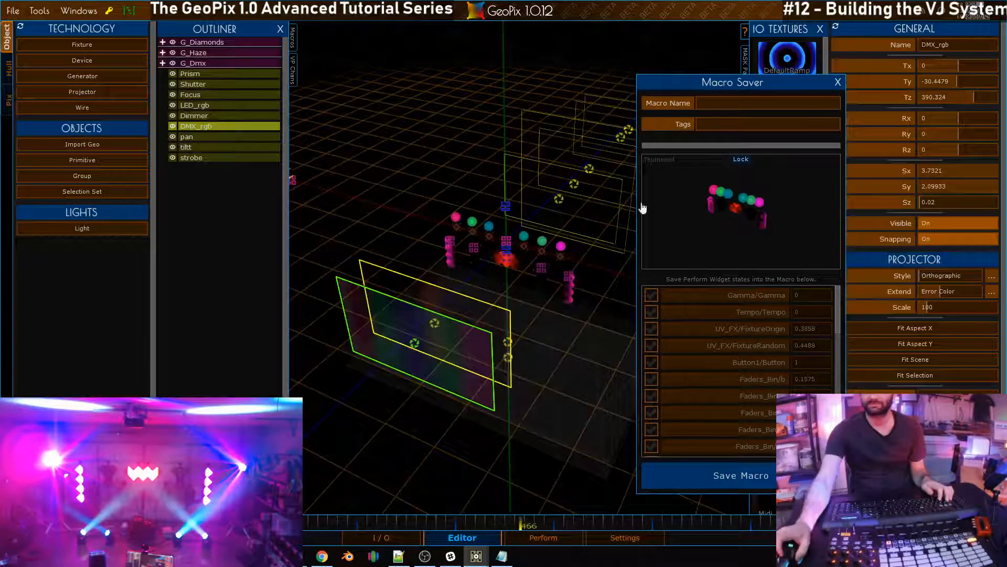
alt+right_drag(384, 288, 470, 268)
alt+scroll(470, 267, up, 5)
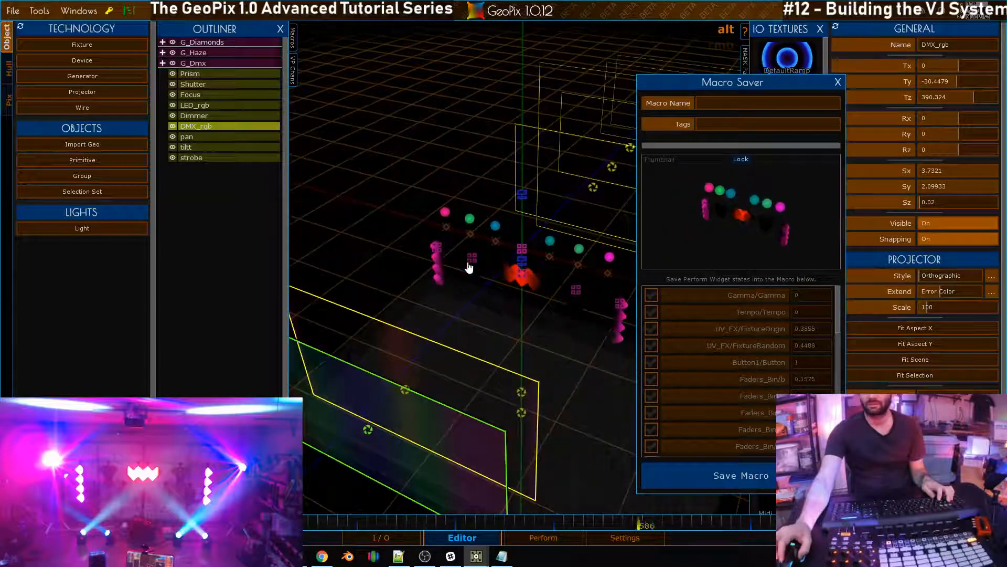
alt+drag(463, 284, 472, 260)
mouse_move(473, 261)
alt+right_down()
mouse_move(493, 257)
mouse_move(479, 247)
alt+right_up()
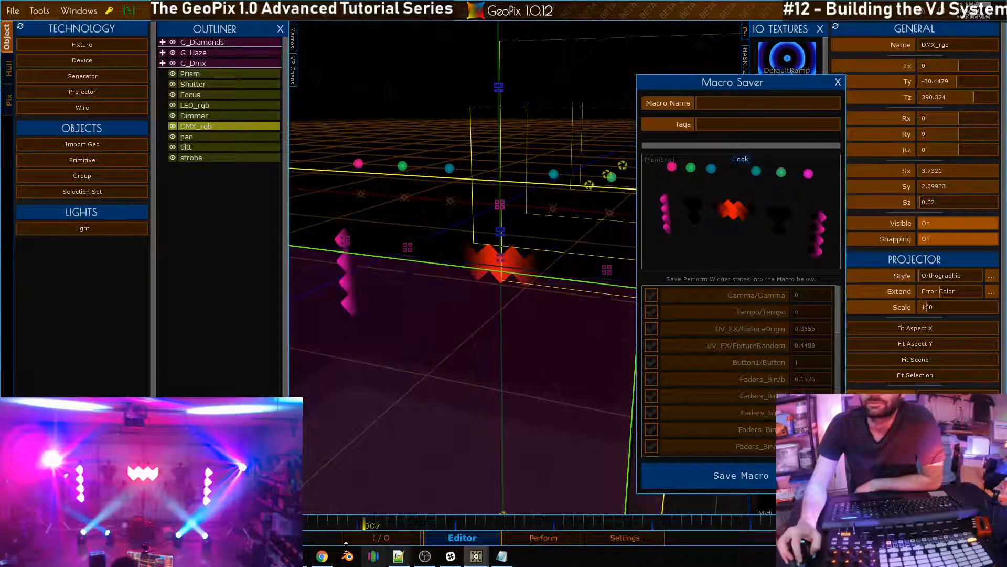
Try including the UV_FX/FixtureRandom widget state in the macro with a value of 0.5
click(651, 345)
click(806, 345)
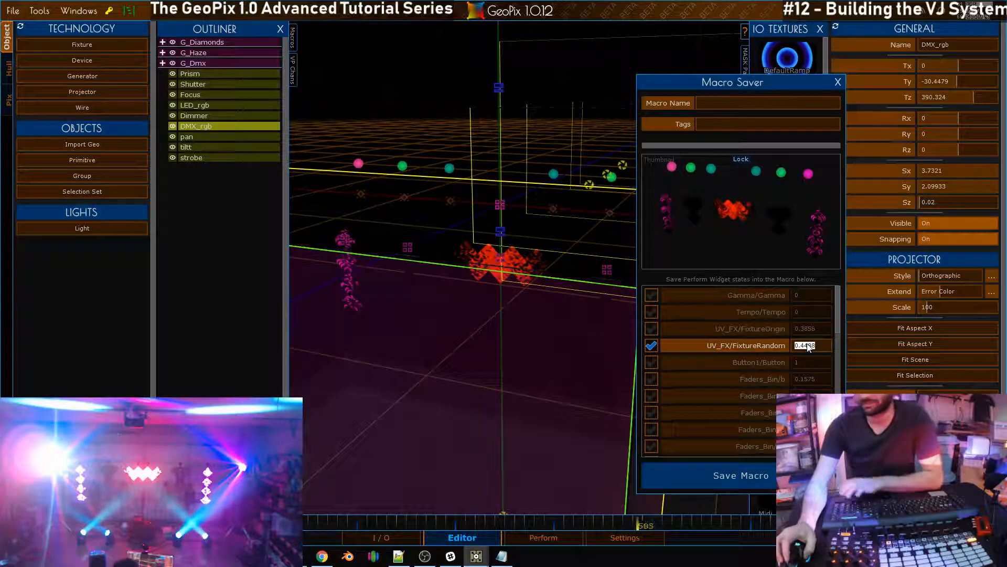
text(0.5)
key(Return)
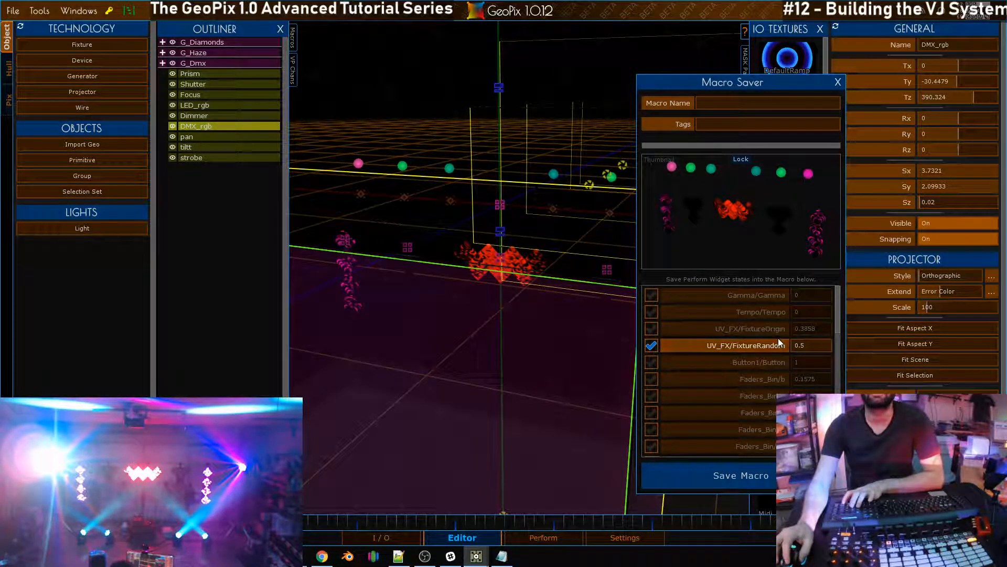
Try a UV_FX/FixtureRandom value of 0.25 while watching the Perform page, and exclude that widget from the macro again
click(555, 534)
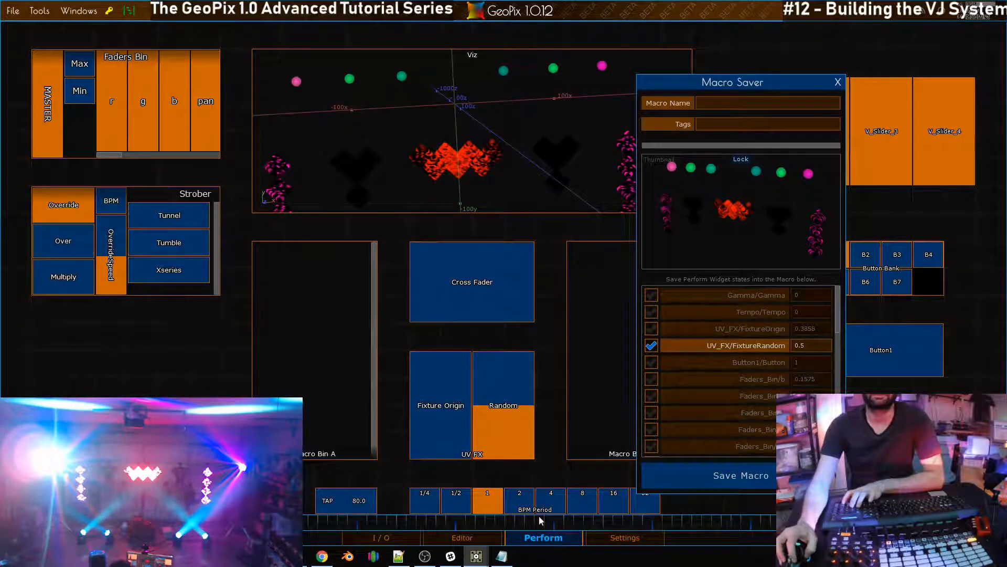
click(804, 345)
text(0.25)
key(Return)
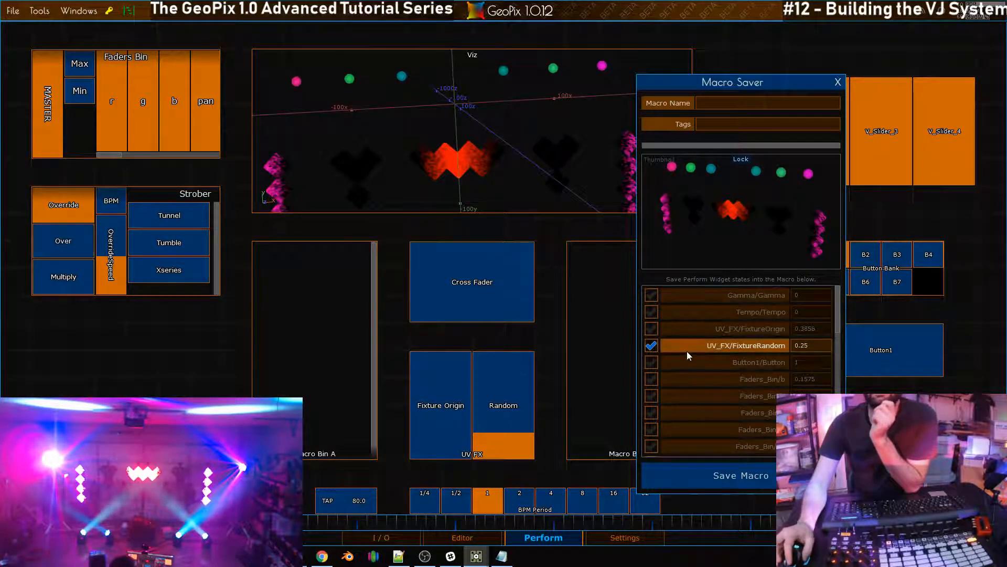
click(652, 345)
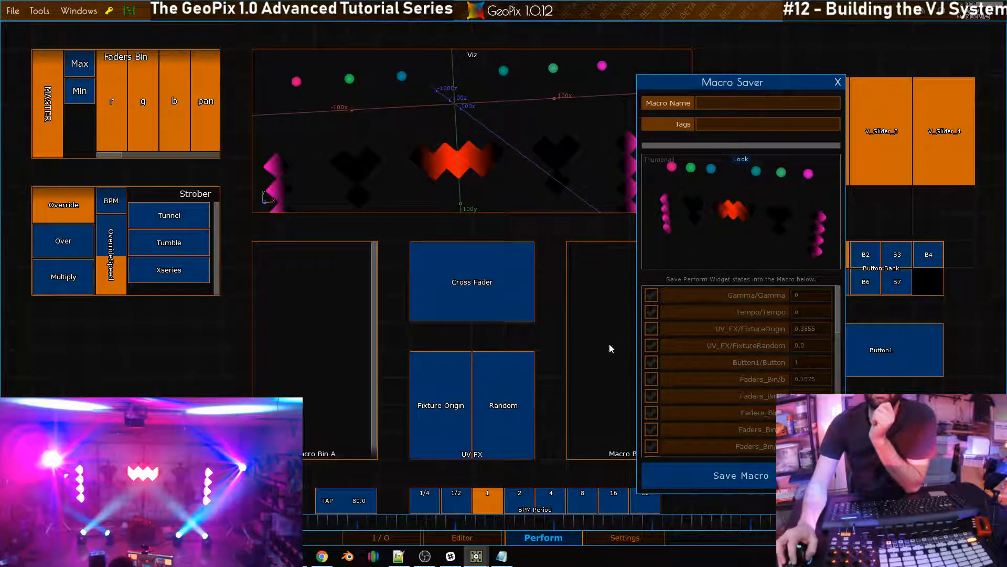
Save the current look as a macro named HomeBase with the tag still, working from the I/O graph
click(462, 538)
click(375, 538)
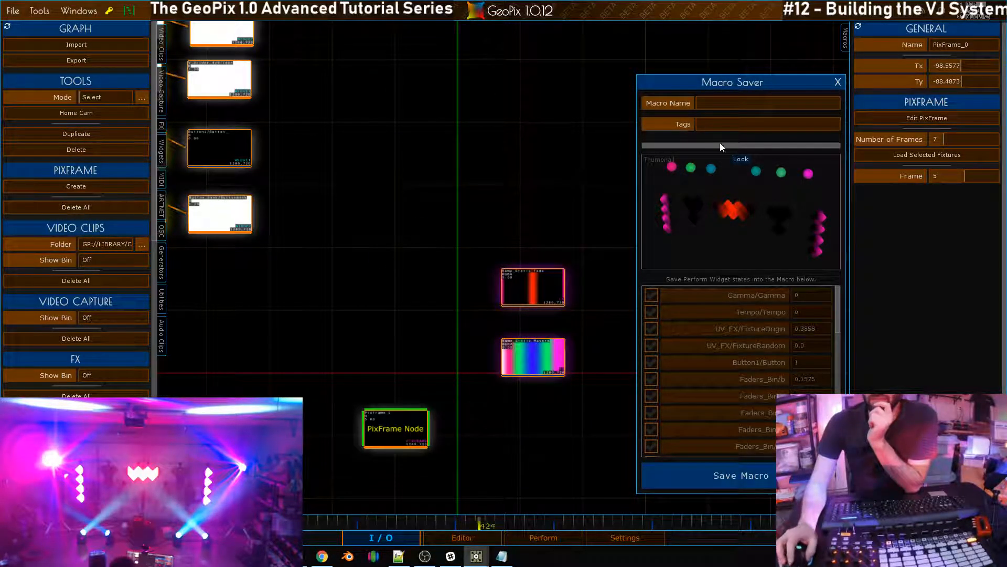
click(716, 102)
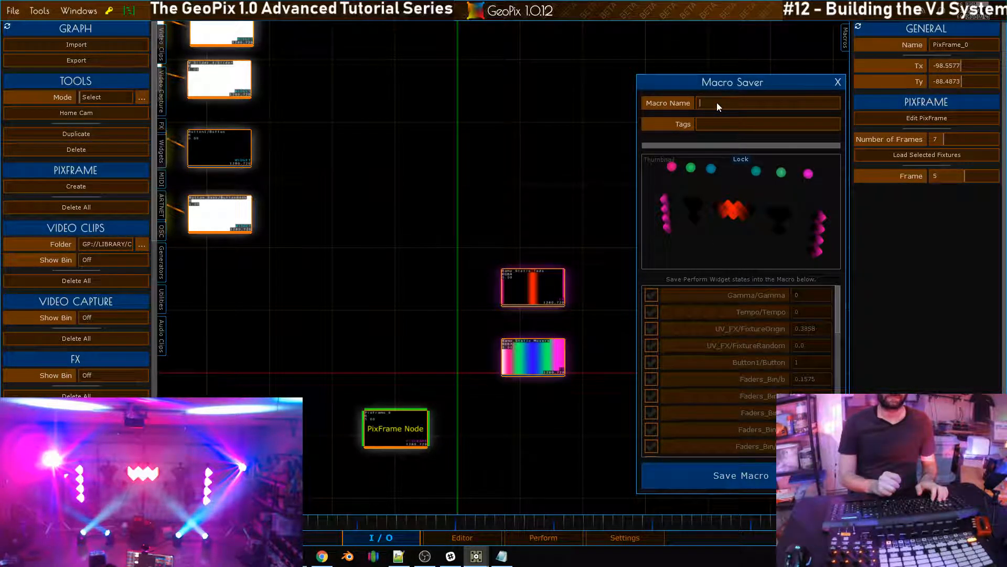
text(HomeBase)
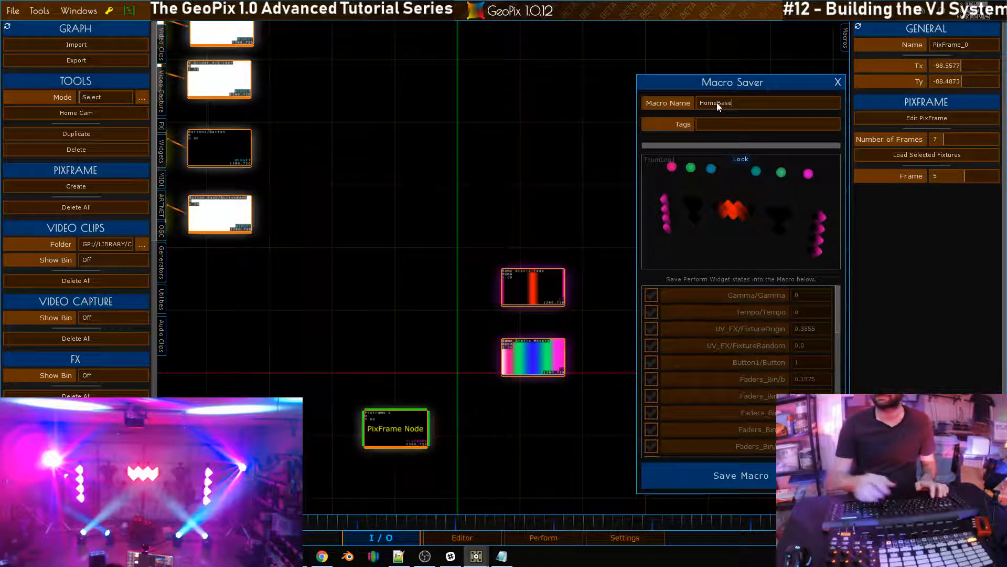
click(716, 123)
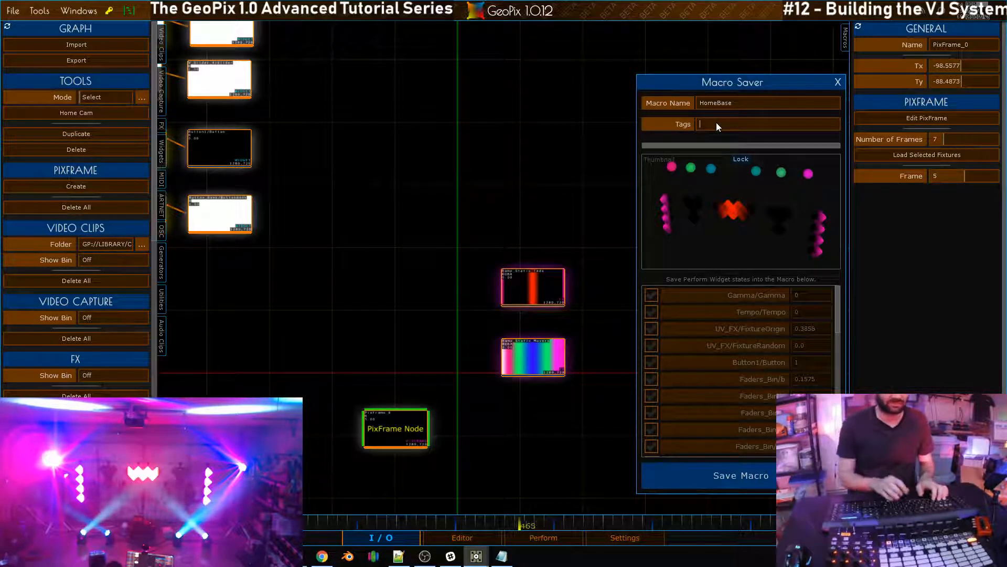
text(still)
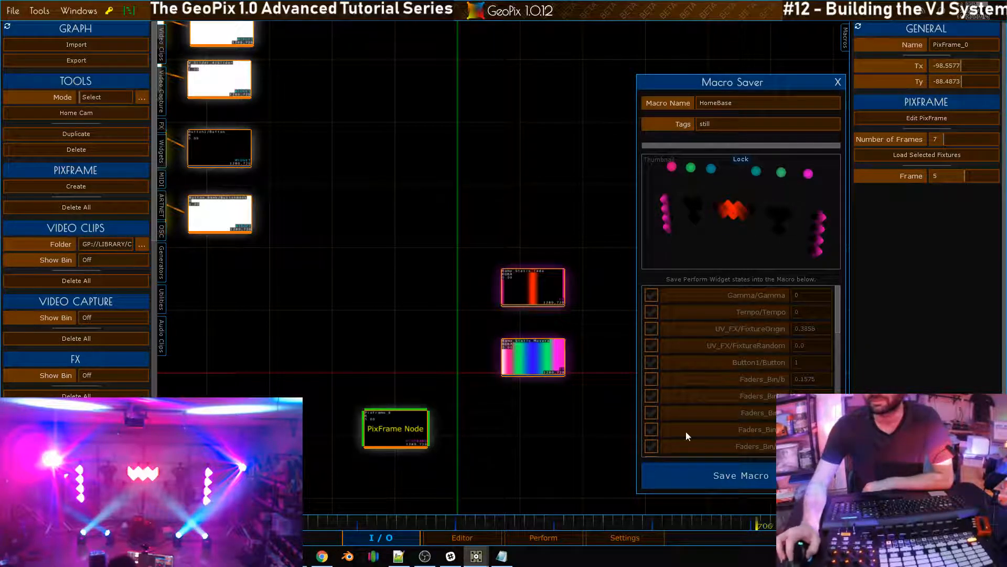
click(717, 470)
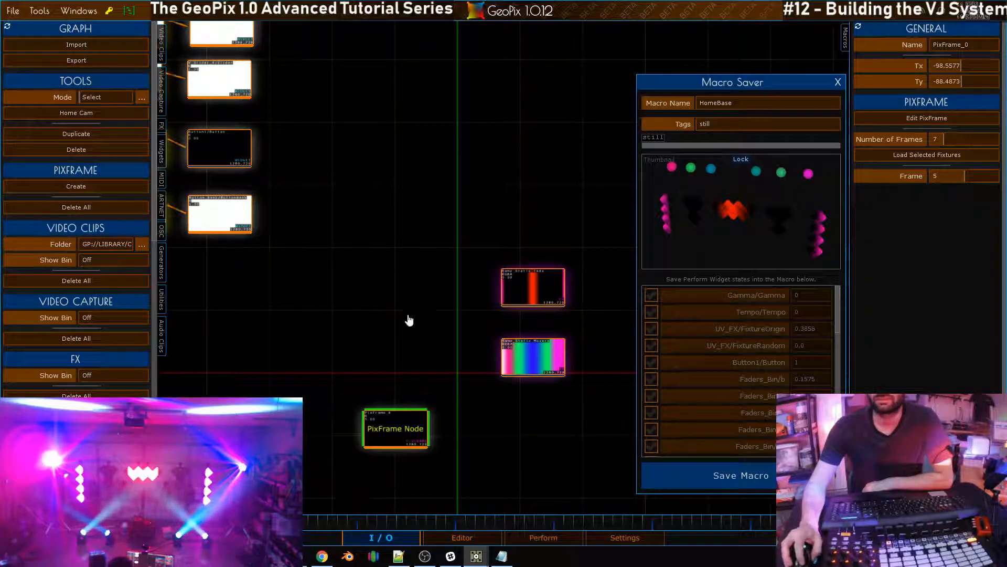
Examine the saved HomeBase macro node and the surrounding nodes in the I/O graph, and return to the Editor
scroll(367, 351, down, 5)
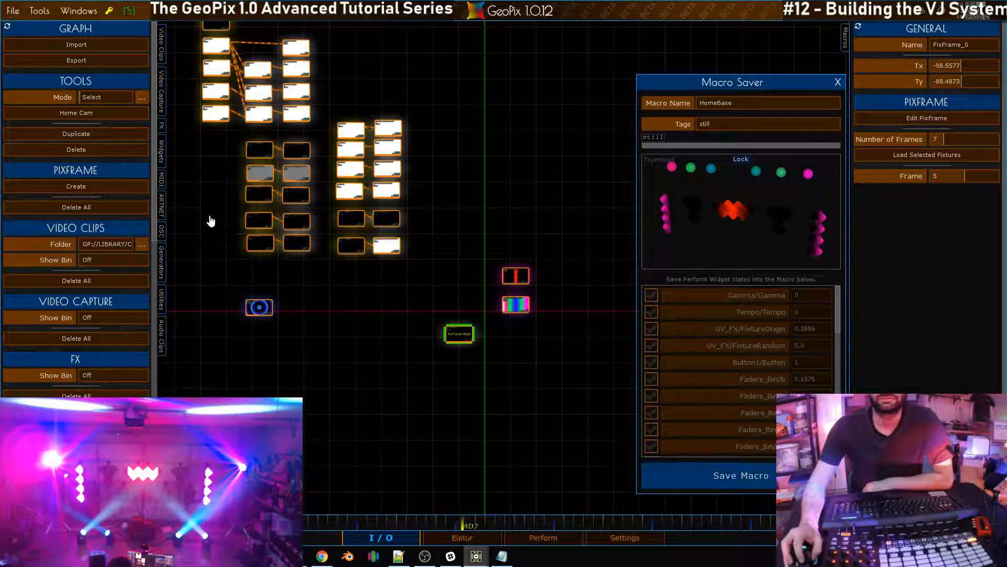
drag(153, 64, 143, 345)
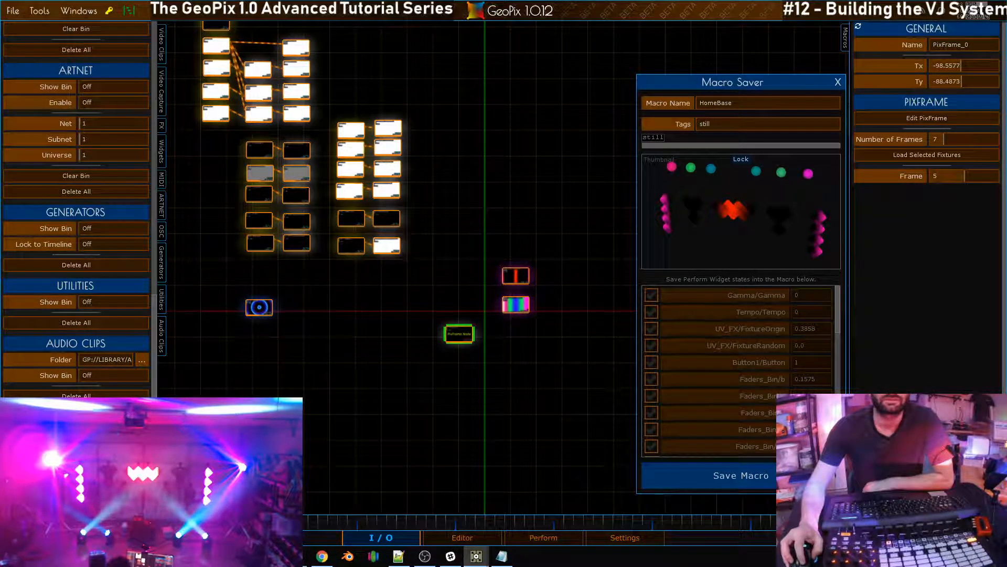
scroll(525, 213, up, 5)
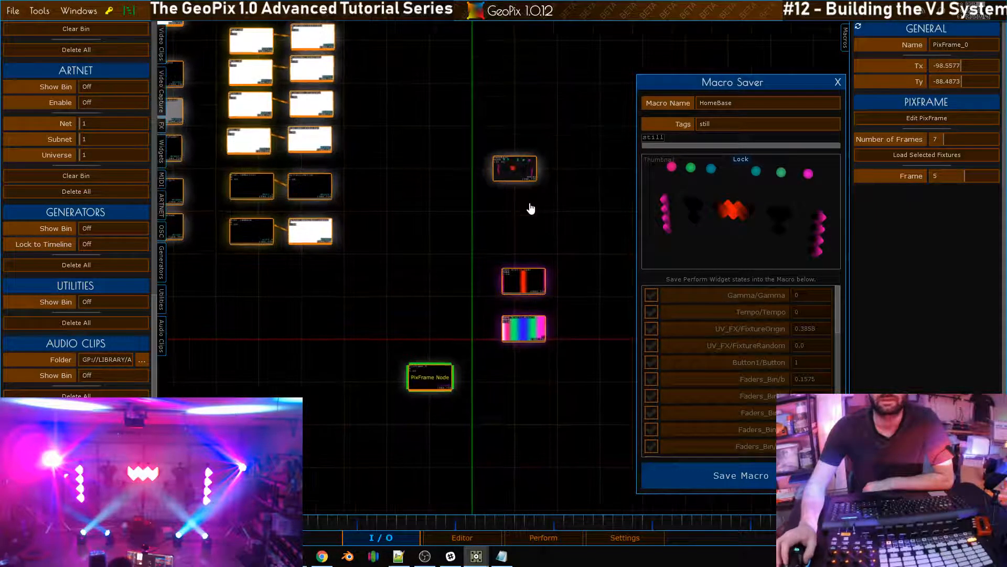
middle_drag(517, 178, 460, 308)
scroll(503, 215, up, 6)
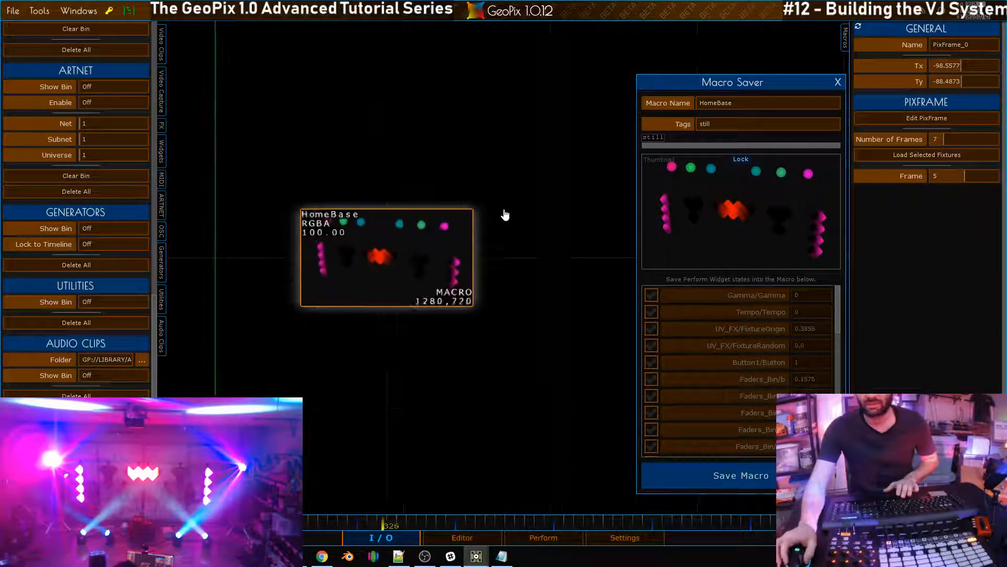
middle_drag(274, 112, 360, 153)
scroll(368, 147, up, 2)
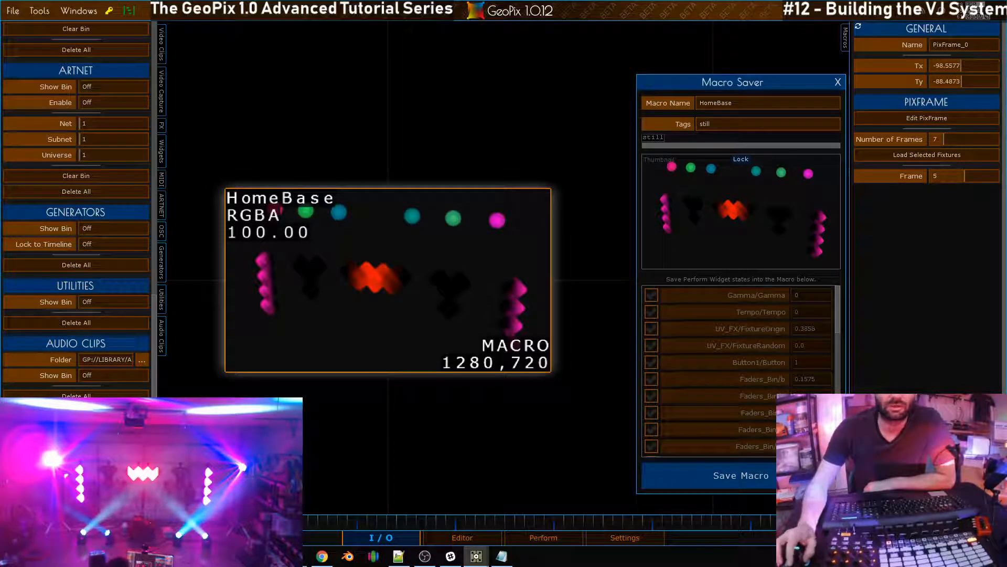
scroll(326, 353, down, 5)
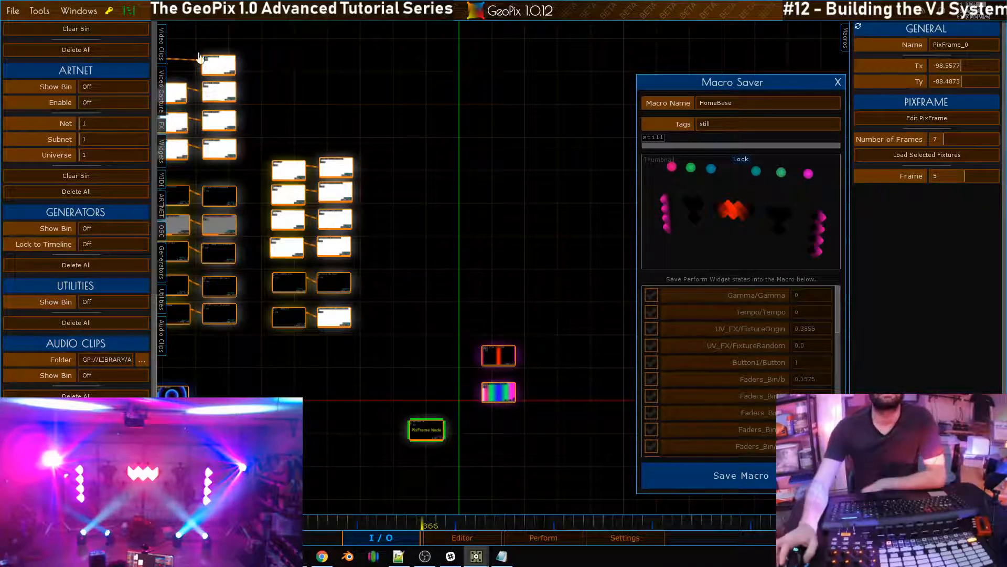
scroll(348, 303, down, 3)
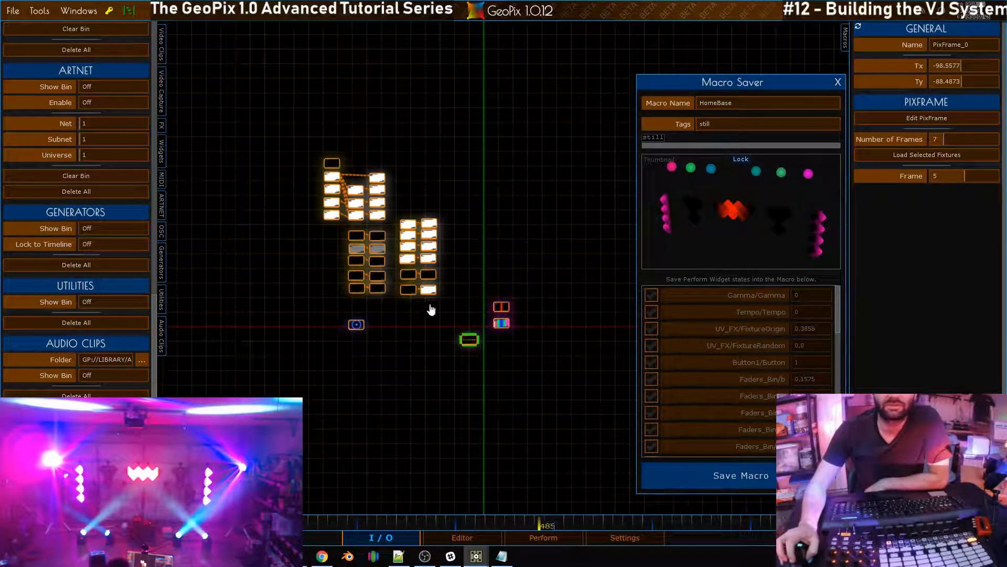
click(473, 537)
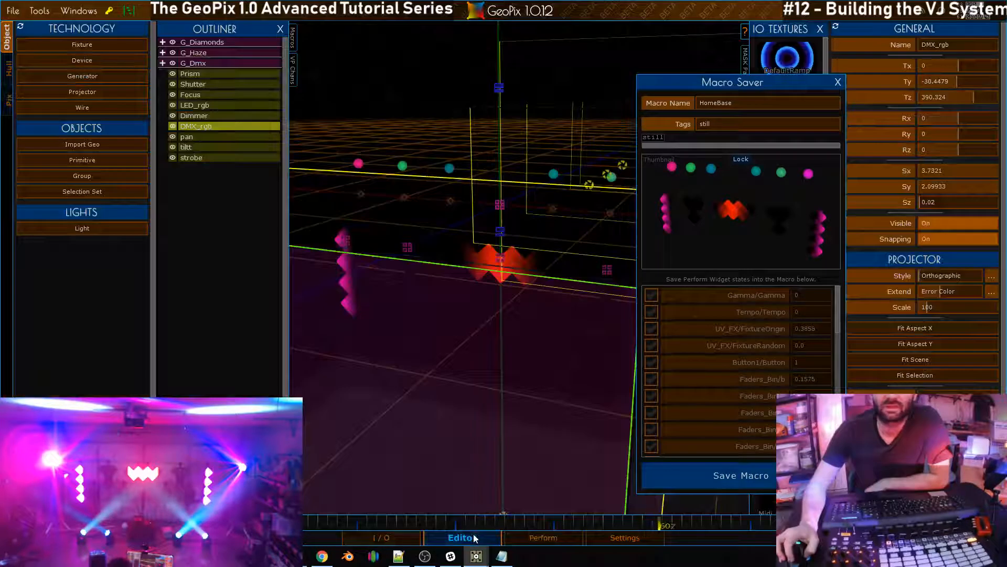
Examine the saved HomeBase macro in the I/O page's macro list, with the Outliner closed and the Macro Saver moved aside
click(281, 29)
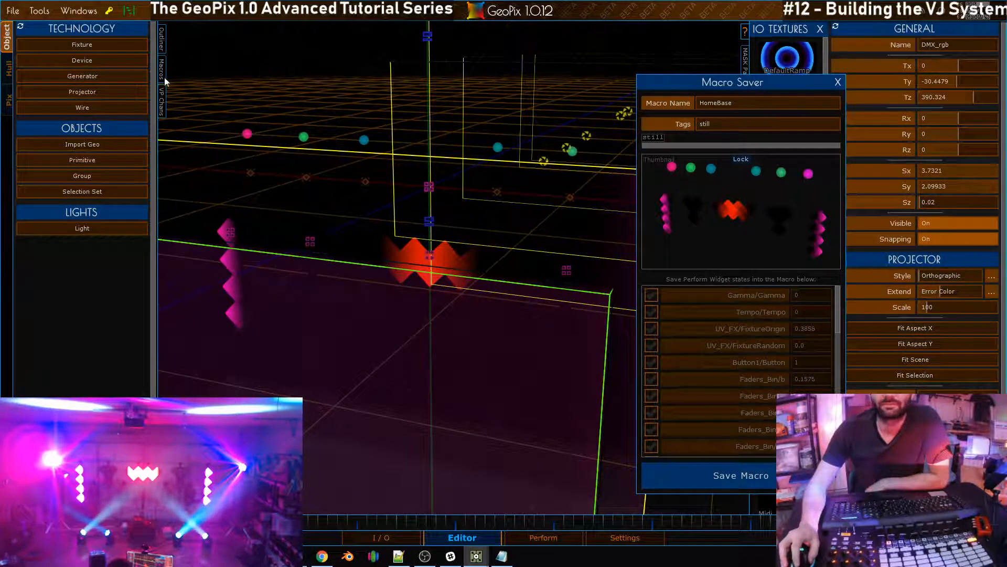
click(358, 536)
drag(760, 82, 905, 326)
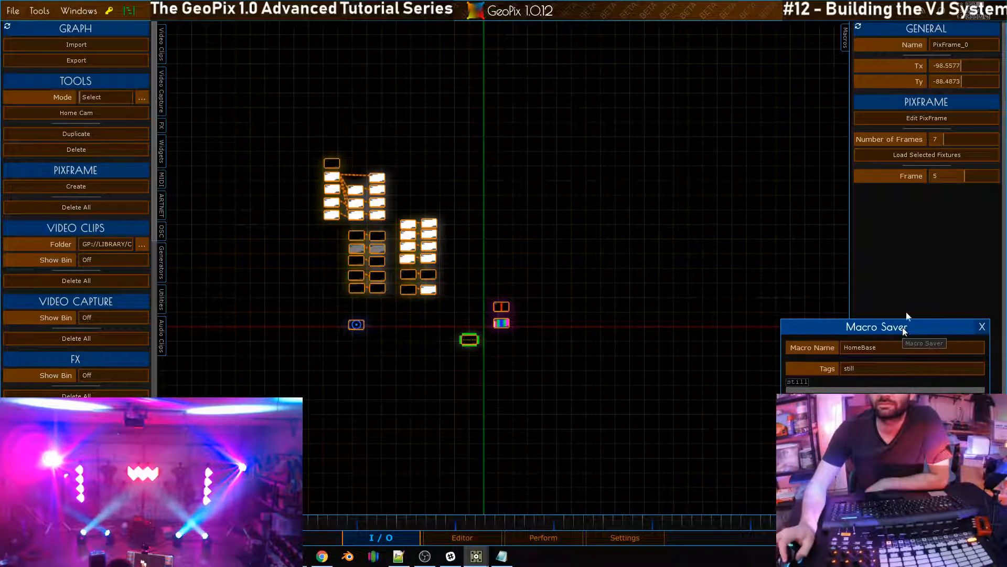
click(846, 35)
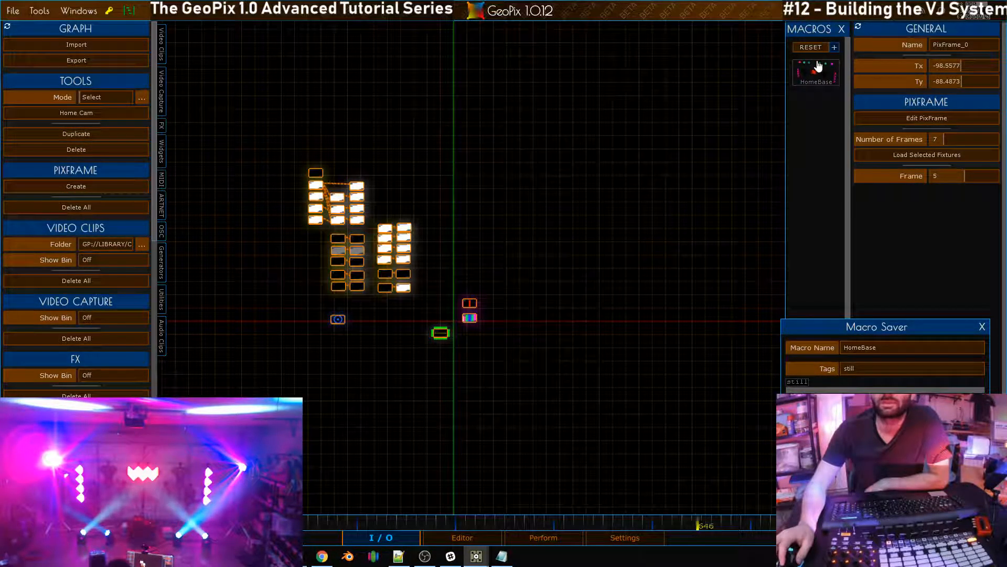
click(843, 29)
Review the current look in the Editor viewport and the HomeBase entries in the Perform page's macro bins
click(480, 536)
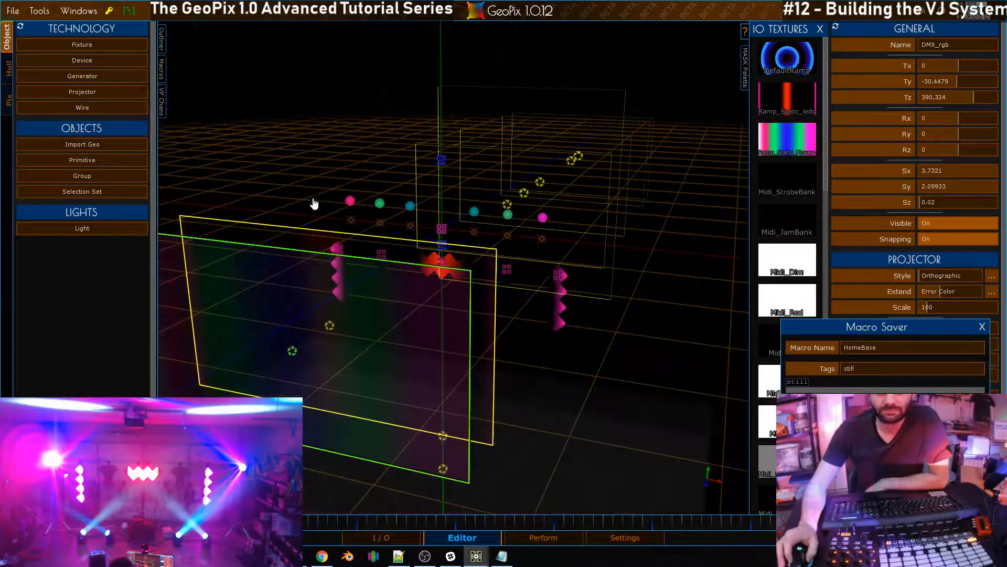
scroll(315, 204, down, 3)
scroll(315, 204, up, 4)
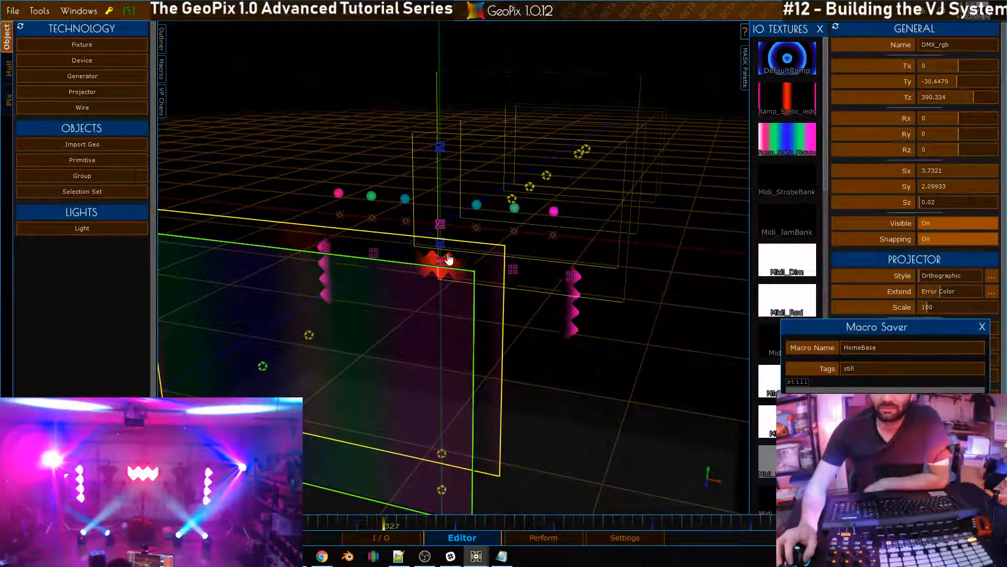
click(544, 537)
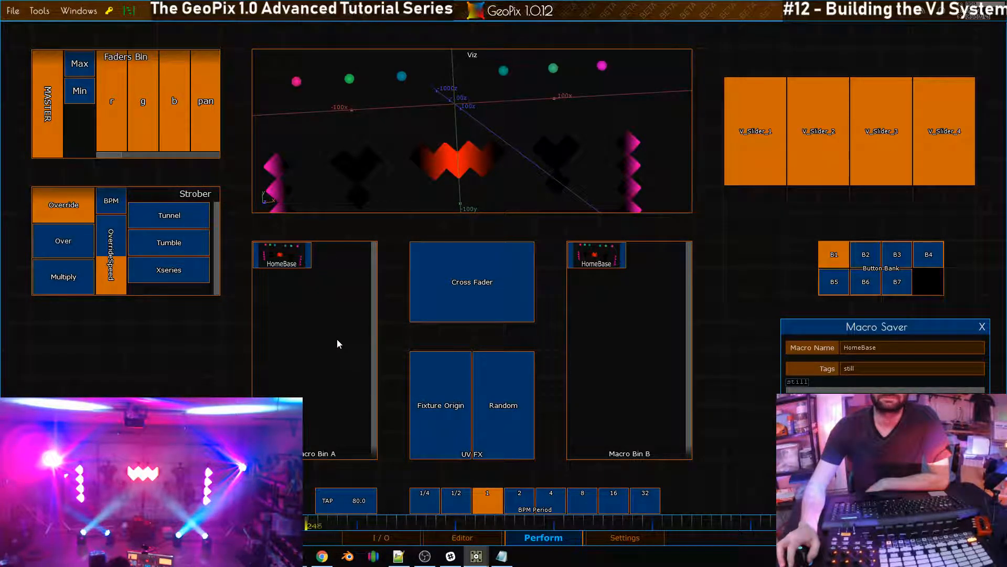
click(462, 537)
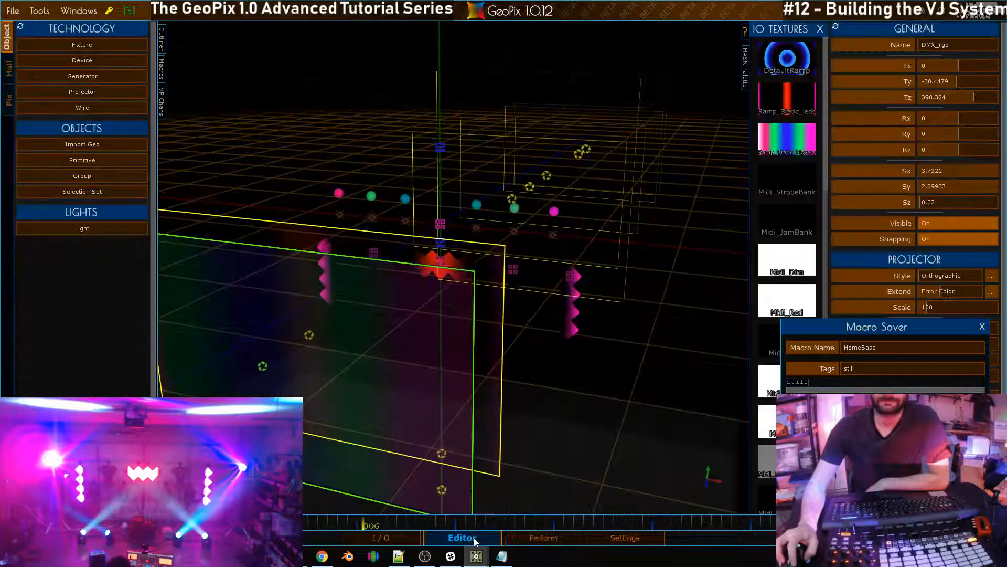
Marquee-select the MIDI and widget node groups in the I/O graph and examine them beside the ramp and PixFrame nodes
click(370, 537)
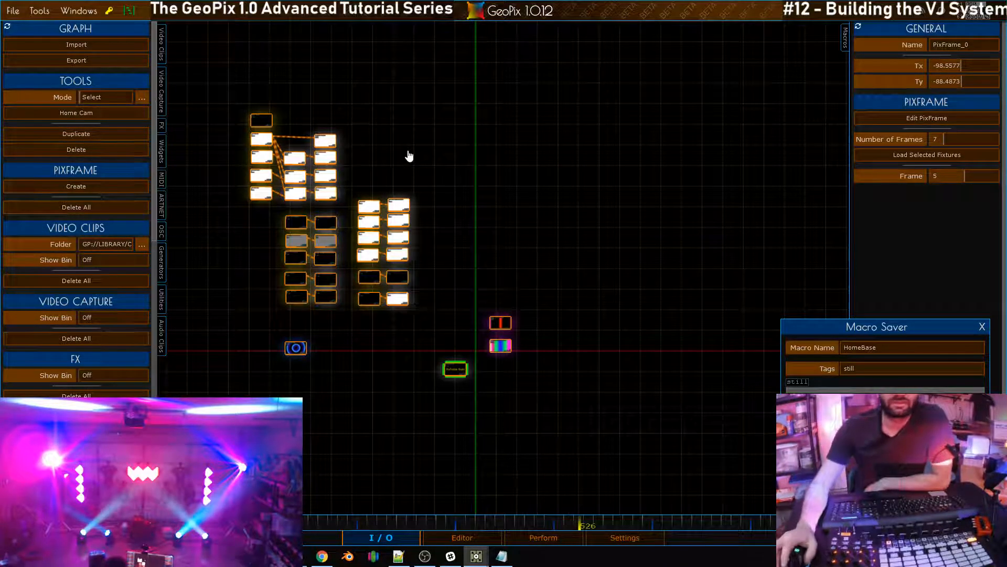
key(m)
drag(436, 314, 204, 79)
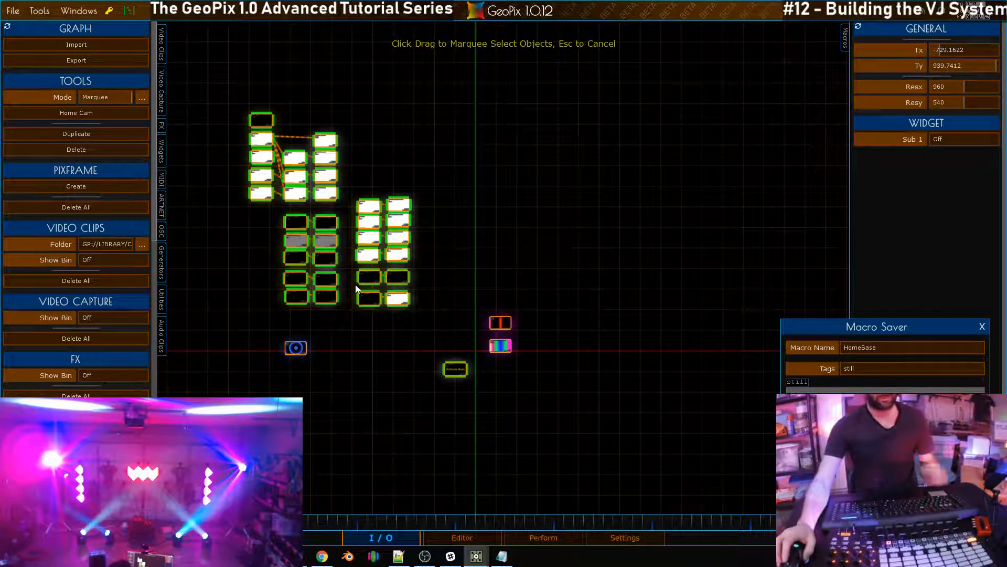
scroll(356, 288, up, 4)
middle_drag(497, 278, 525, 300)
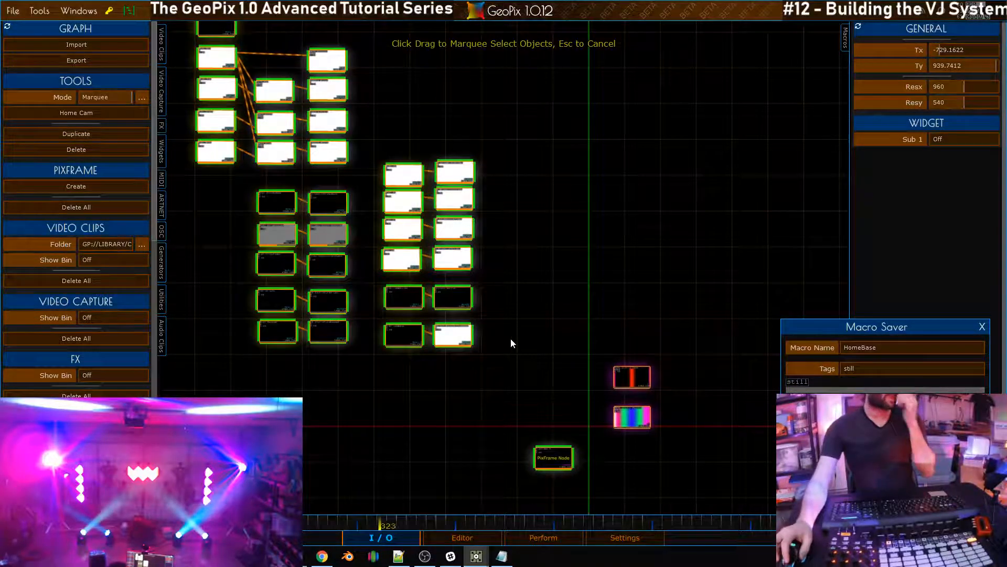
middle_drag(530, 300, 517, 284)
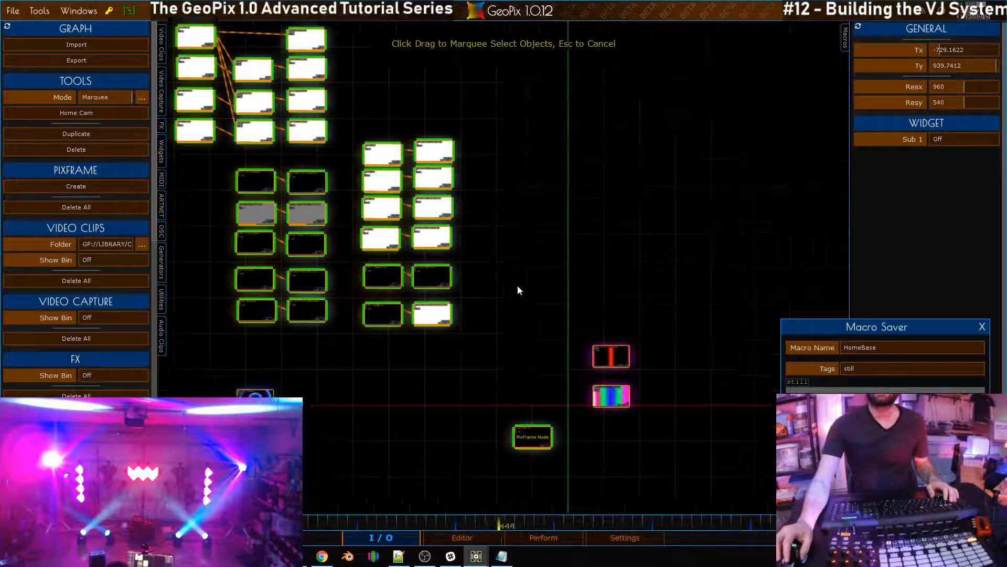
middle_drag(617, 225, 555, 198)
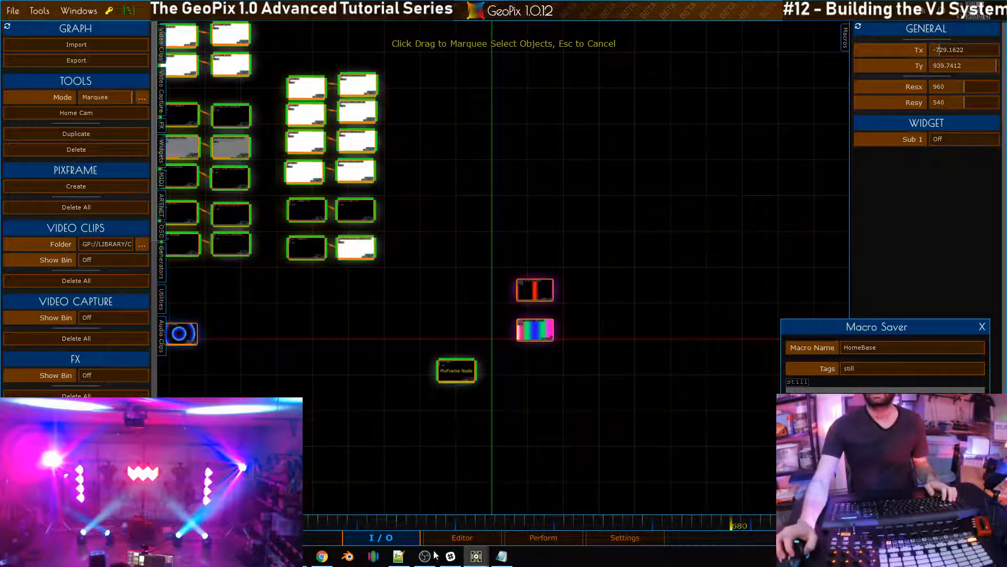
Remove the red ramp from the LED_rgb projector to black out the LED fixtures, keeping the Macro Saver clear of the viewport
click(462, 537)
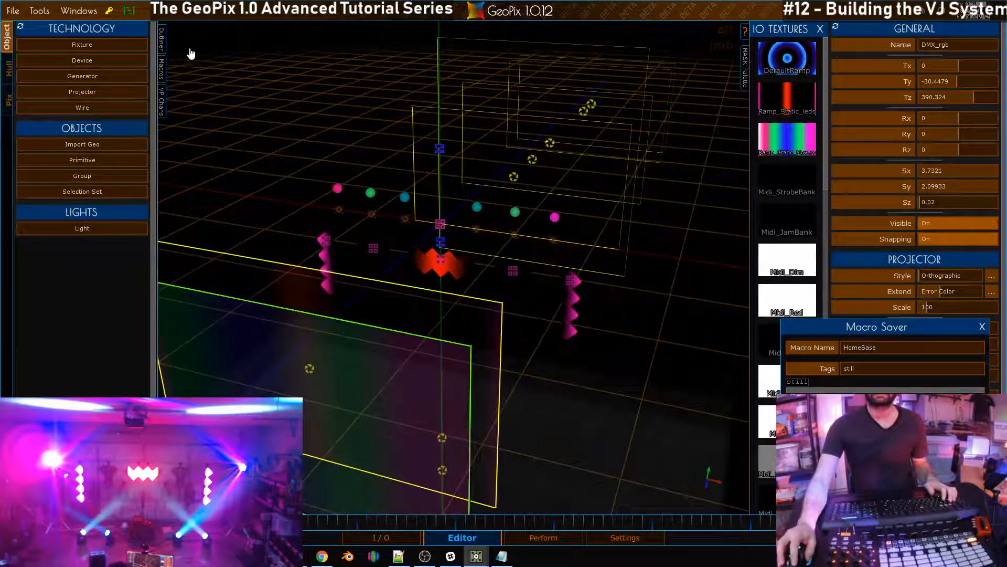
click(161, 38)
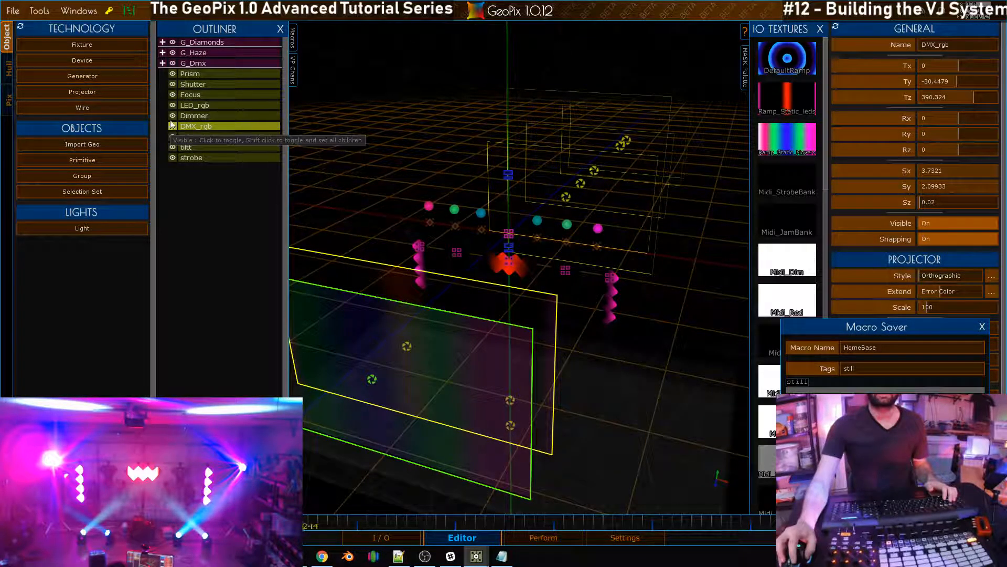
click(197, 107)
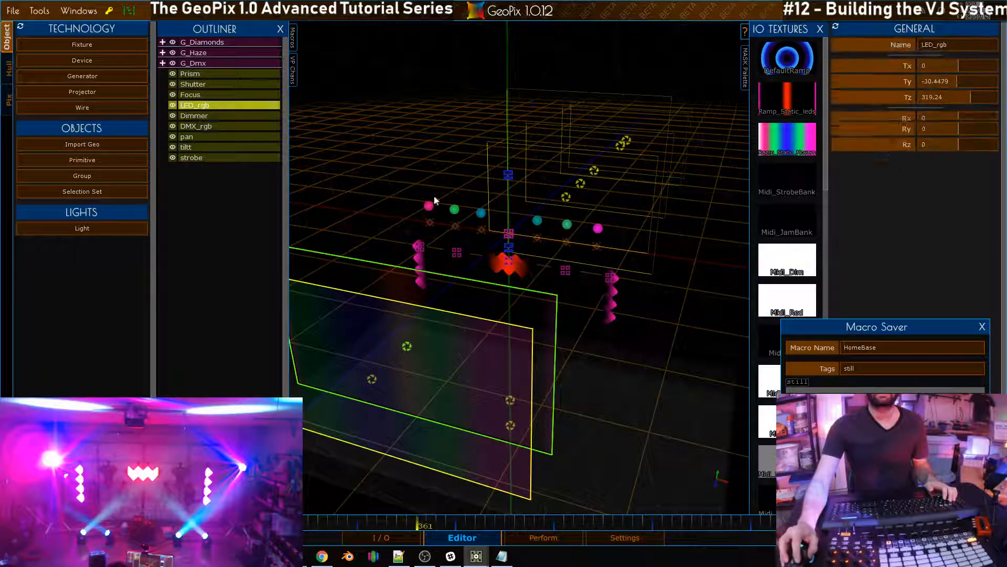
drag(897, 326, 577, 331)
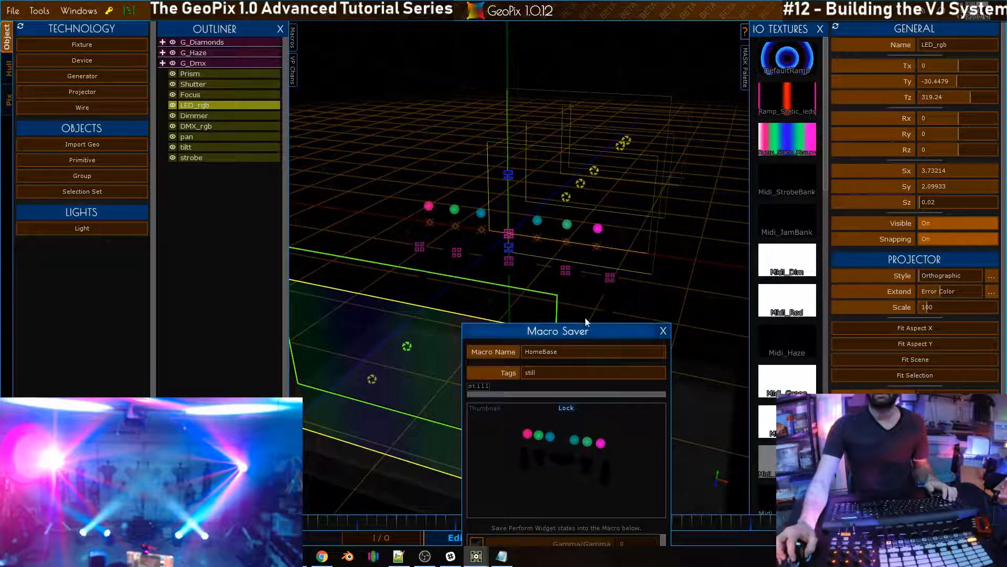
drag(584, 330, 914, 219)
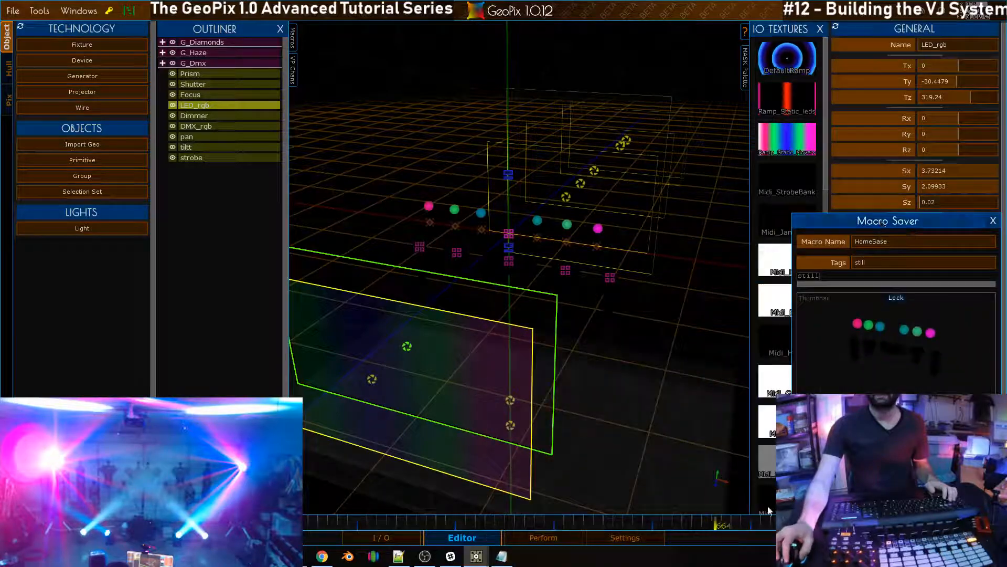
Step the PixFrame_0 node in the I/O graph down to frame 1 for a different mover position
click(399, 540)
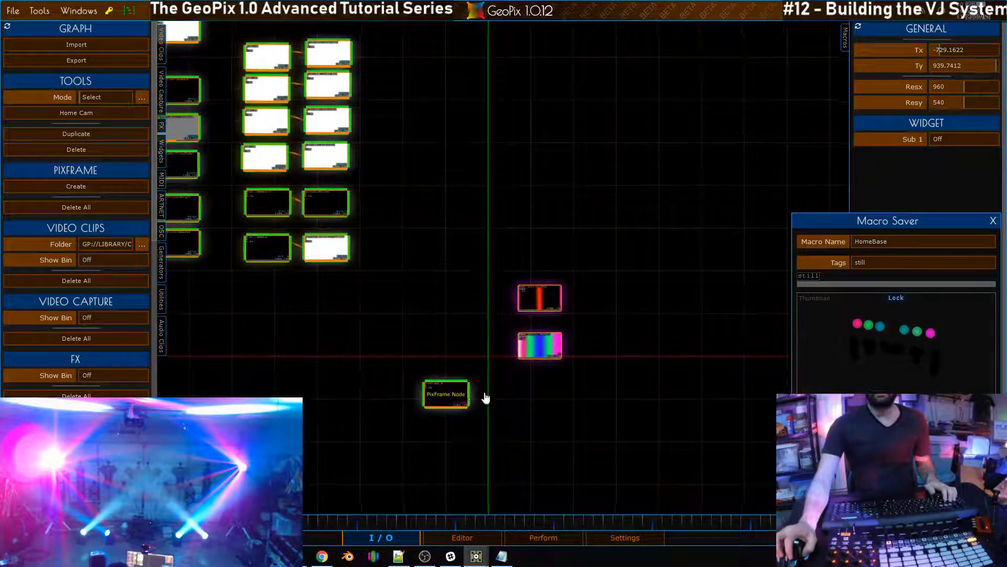
click(455, 398)
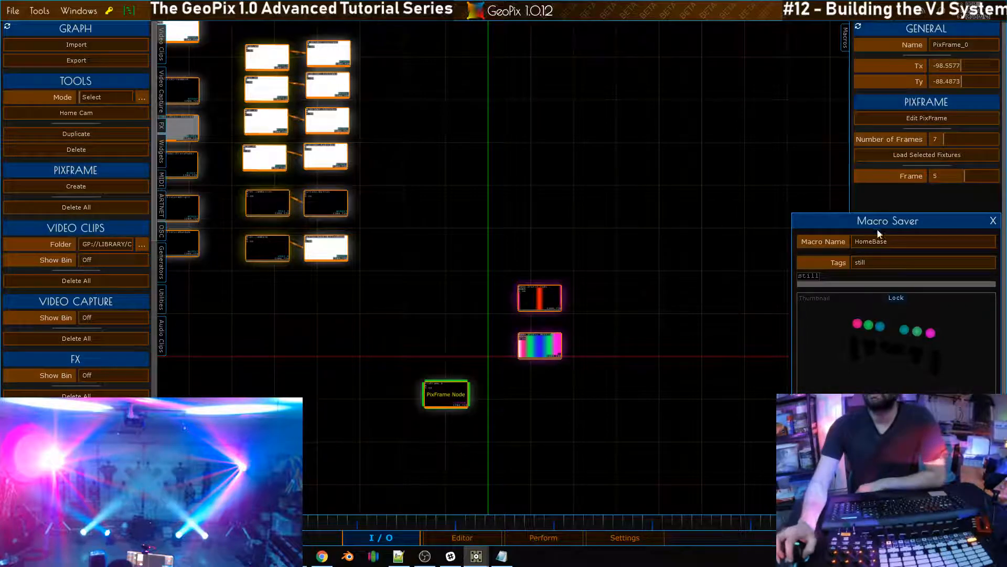
click(947, 176)
scroll(946, 174, down, 2)
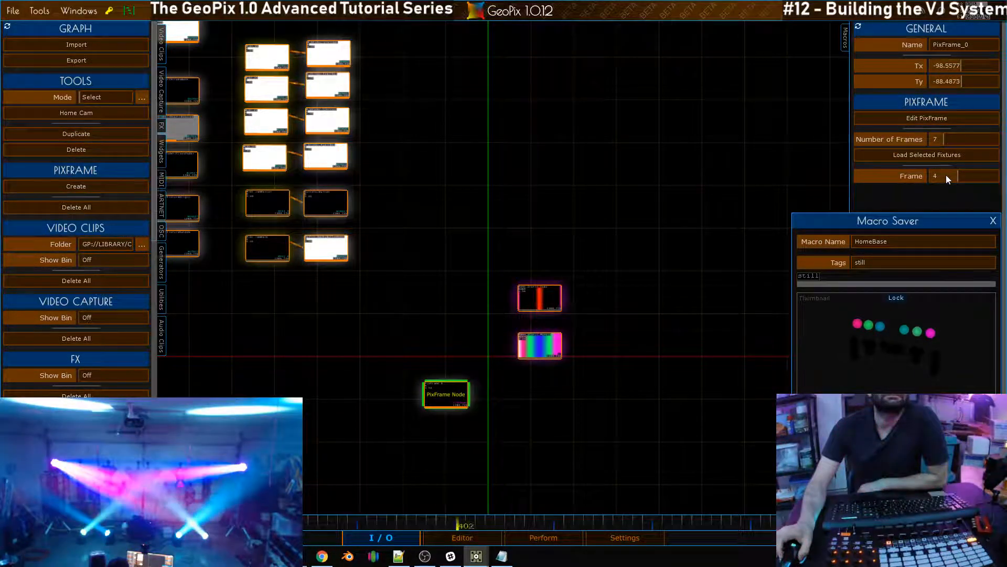
scroll(946, 175, down, 1)
scroll(946, 175, down, 1)
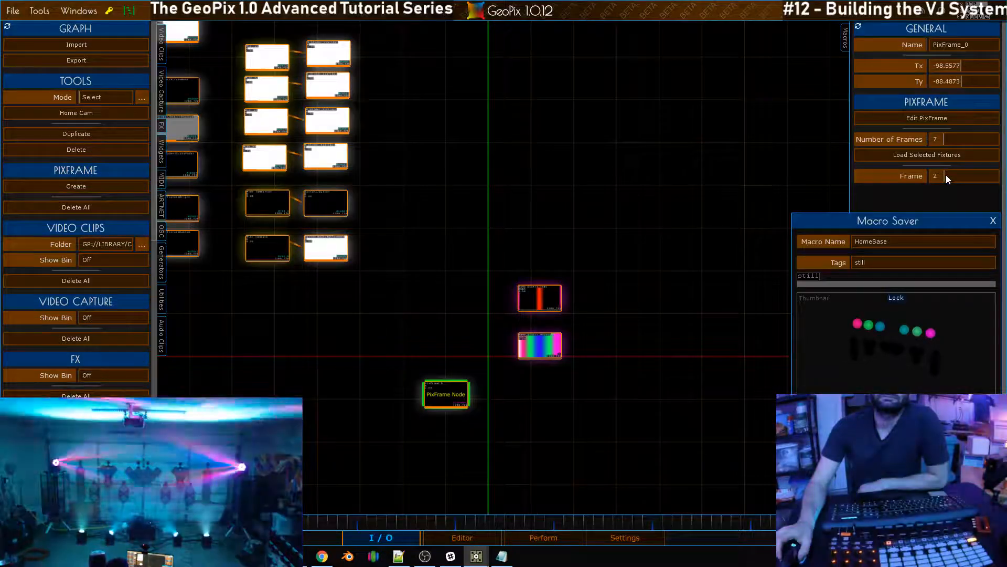
scroll(946, 175, down, 1)
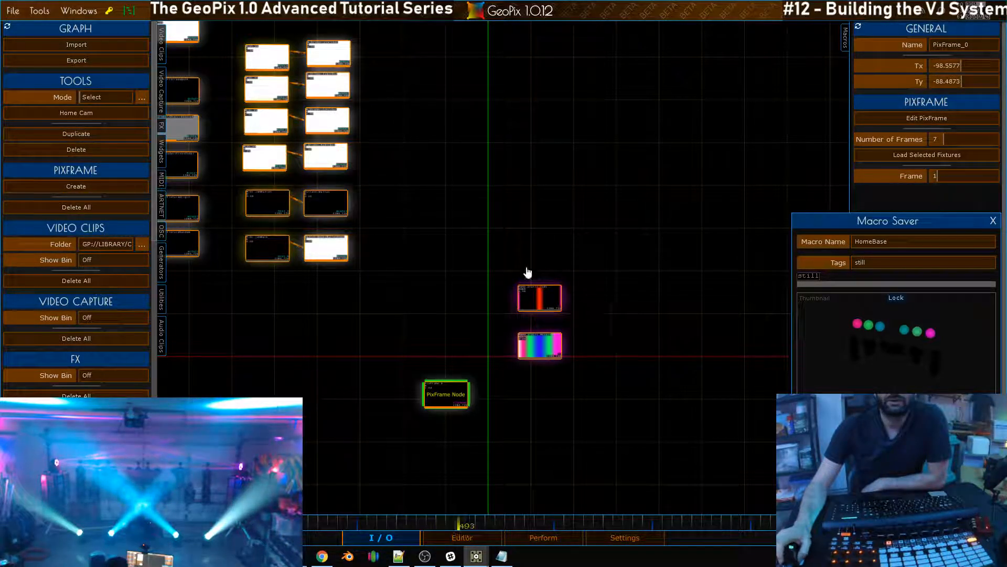
Save the current look as a macro named StillLights with the tag still
drag(836, 216, 669, 150)
click(703, 172)
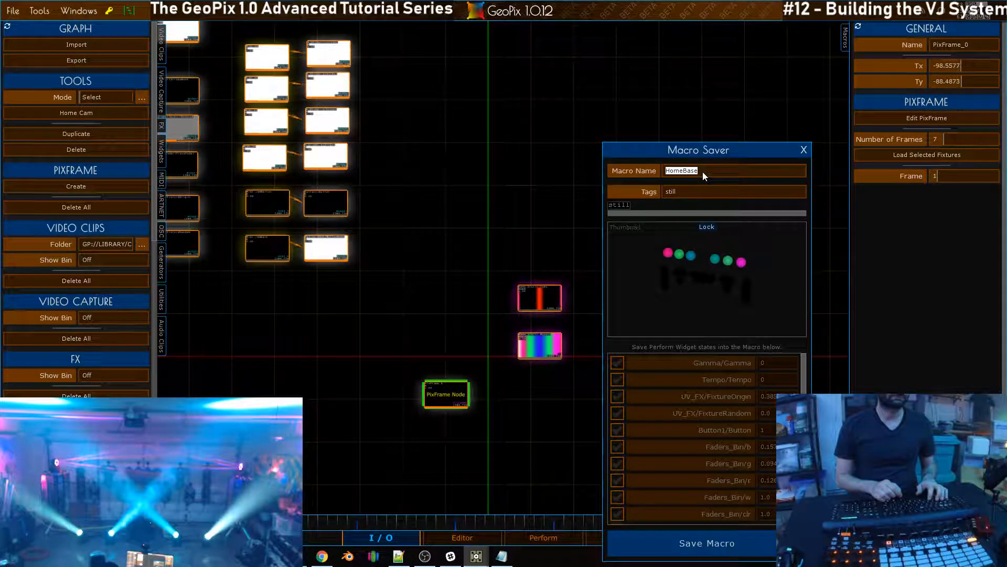
text(StillLights)
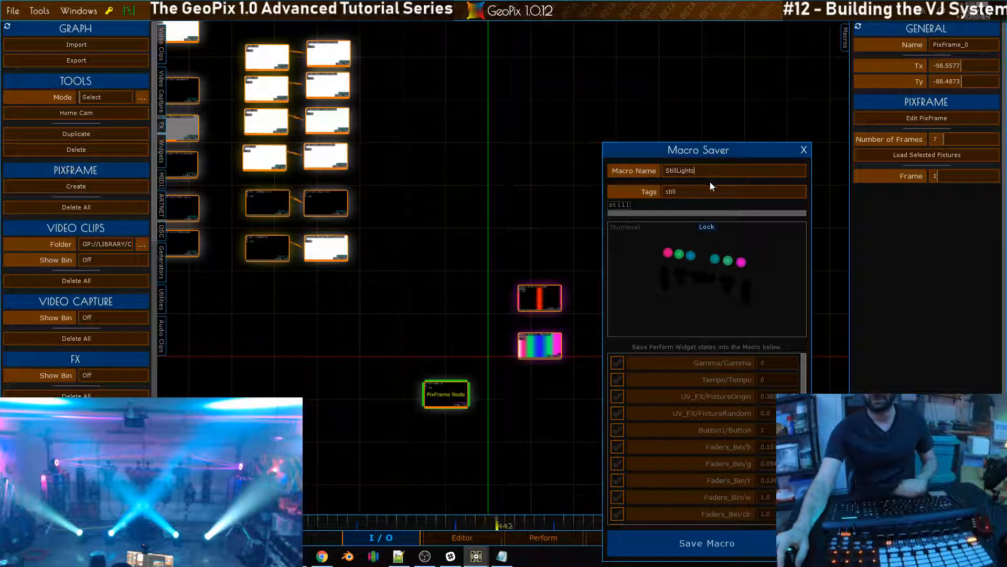
click(705, 536)
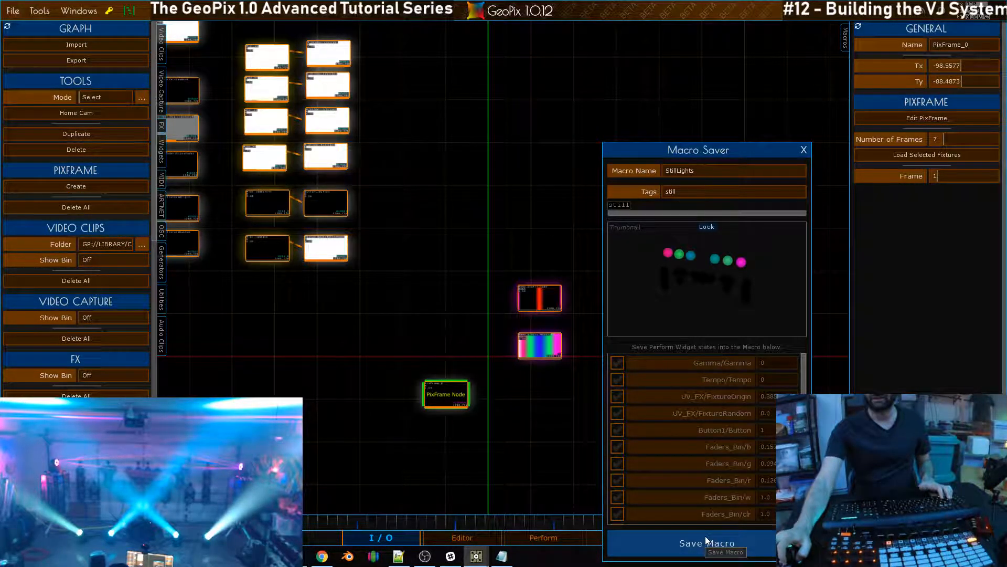
drag(724, 156, 865, 130)
Check the two static ramp nodes in the I/O graph and assign Ramp_Static_leds to the DMX_rgb projector in the Editor
click(593, 275)
scroll(566, 310, up, 4)
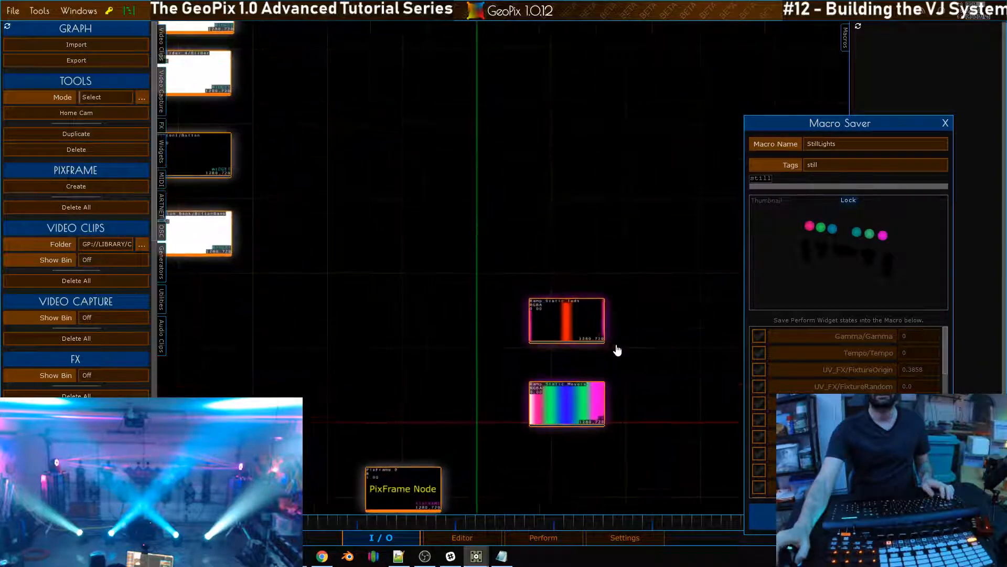
click(550, 355)
scroll(529, 263, down, 3)
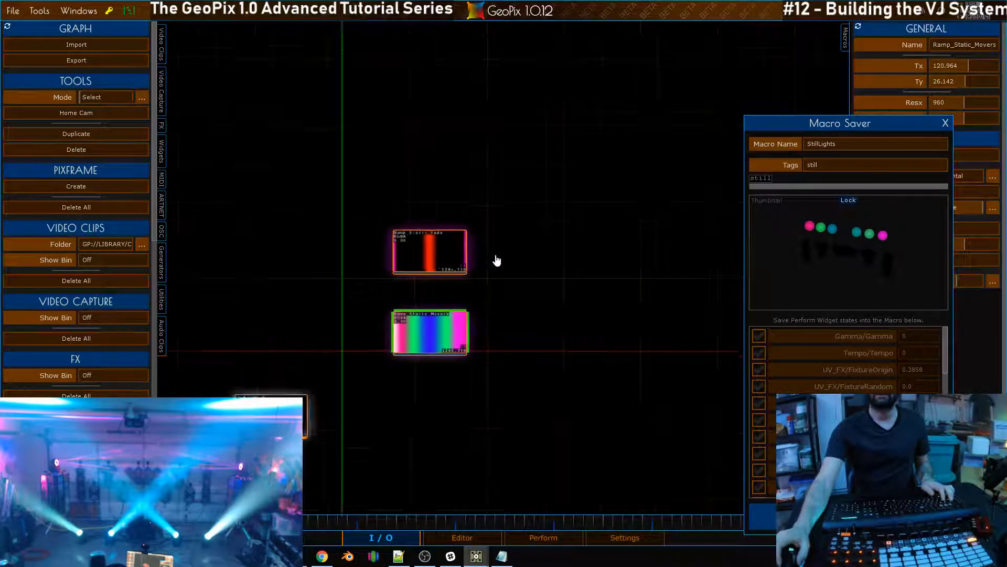
drag(827, 124, 831, 317)
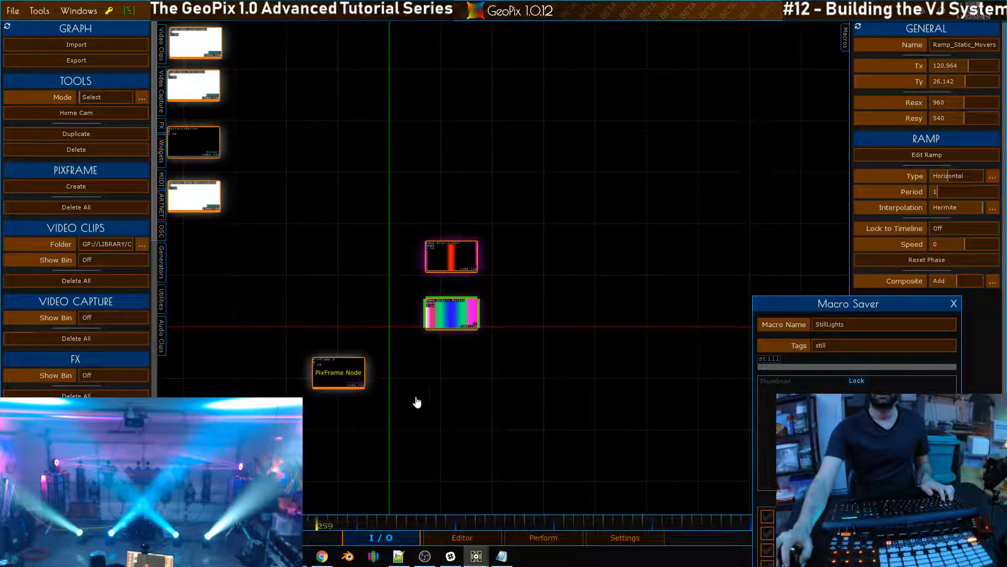
click(478, 534)
click(209, 126)
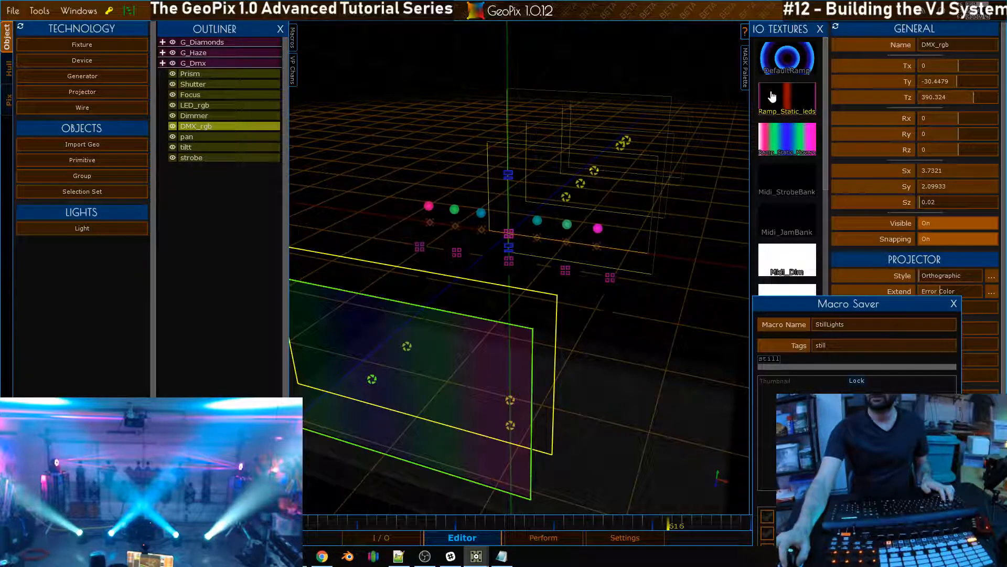
Animate the Ramp_Static_leds ramp by trying several speeds and setting its speed to 0.75
click(392, 536)
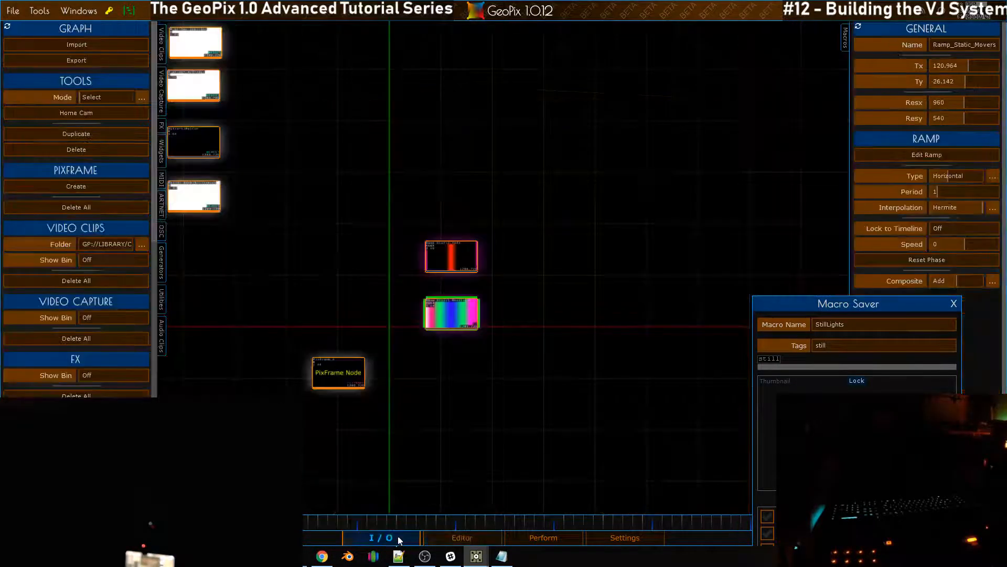
click(451, 255)
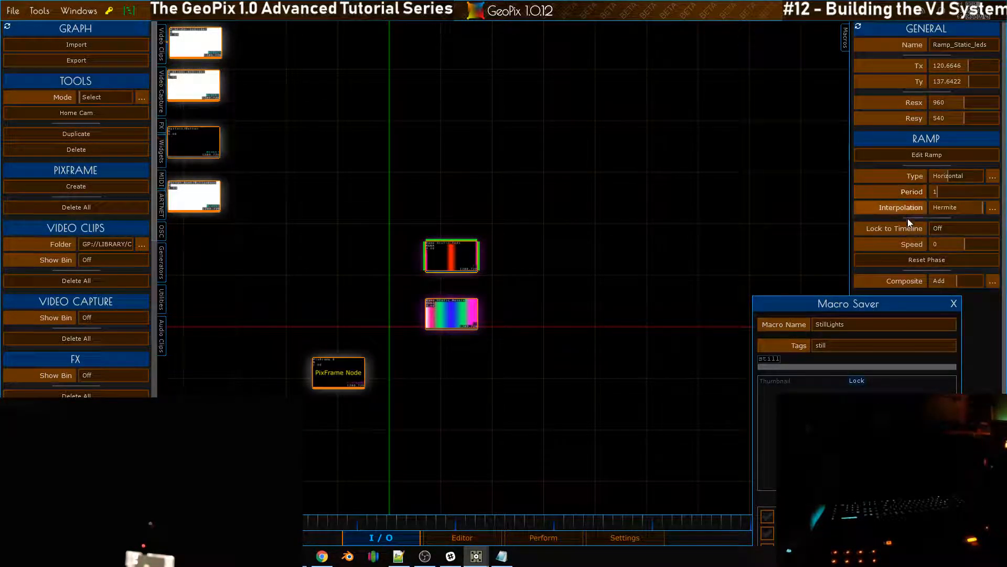
click(967, 244)
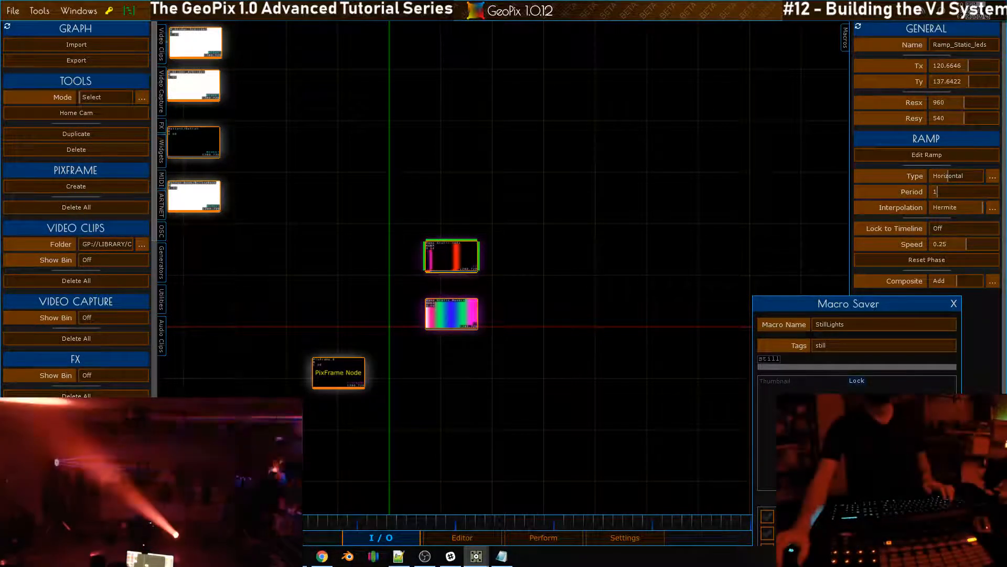
drag(949, 243, 956, 245)
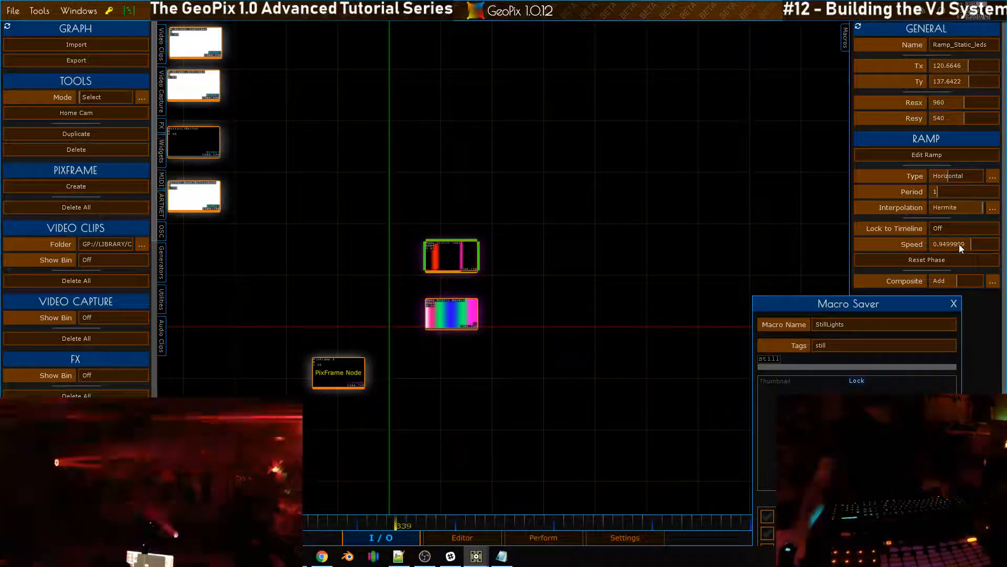
drag(959, 244, 905, 244)
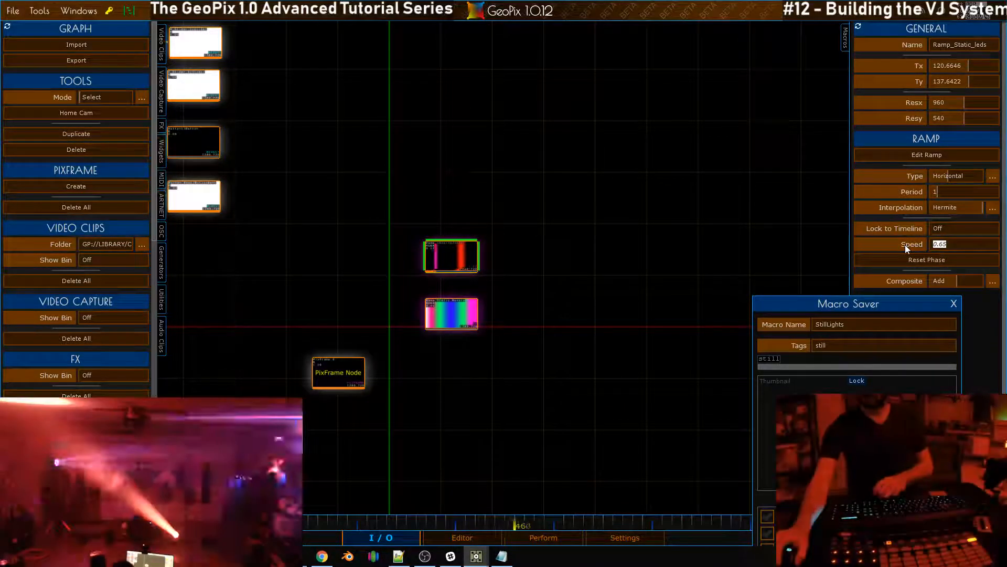
text(0.75)
key(Return)
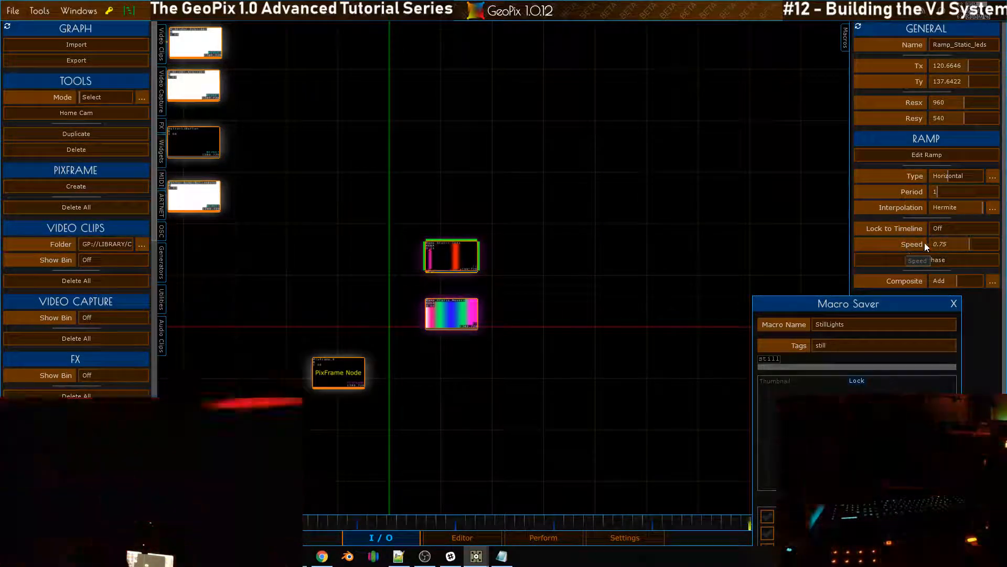
Set the Ramp_Static_leds ramp's speed to 0.5 and check the projected result in the Editor
text(0.5)
key(Return)
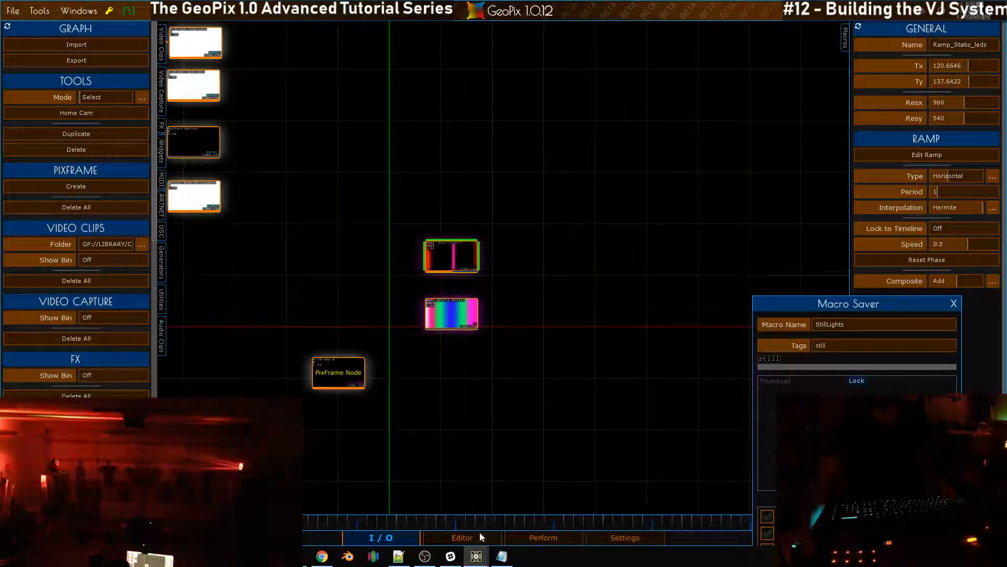
click(481, 532)
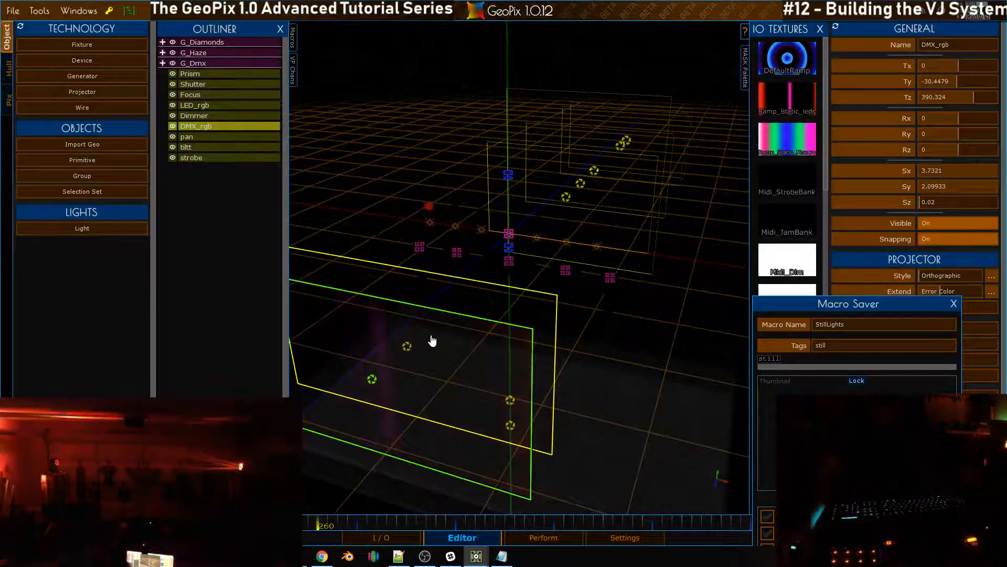
click(395, 534)
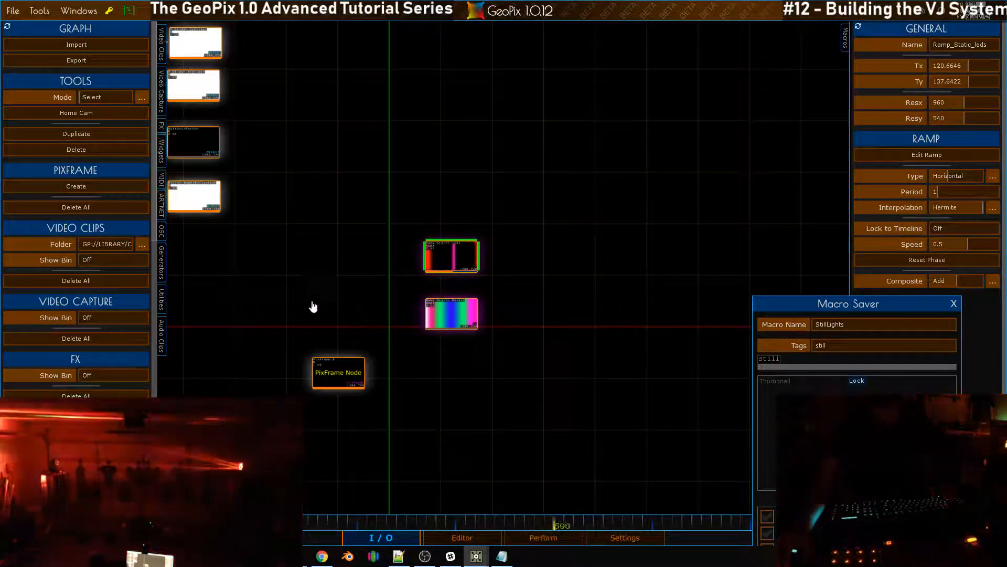
Clear the color stops from the Ramp_Static_Movers ramp, leaving only the black stop at position 0
scroll(448, 347, up, 4)
click(440, 359)
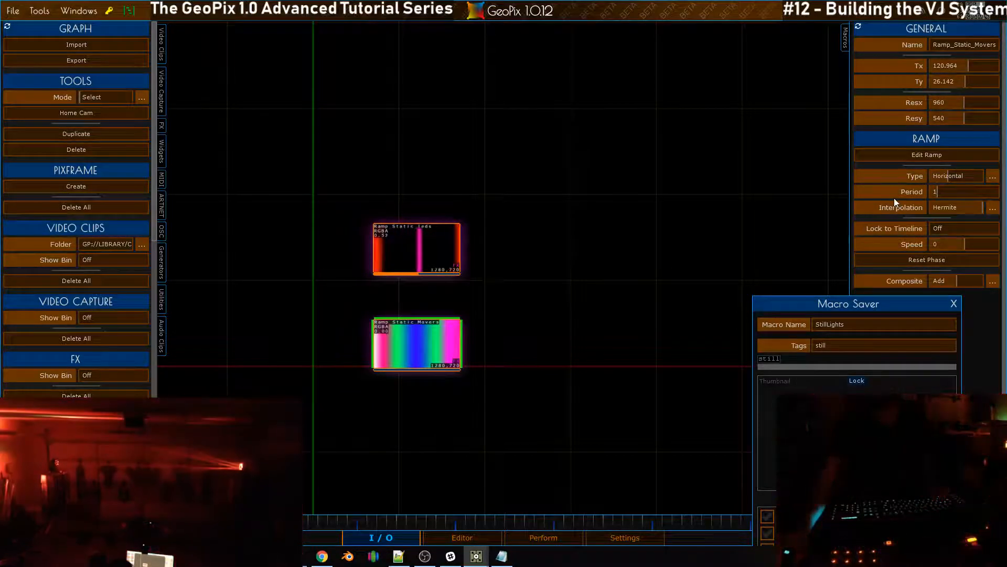
click(964, 155)
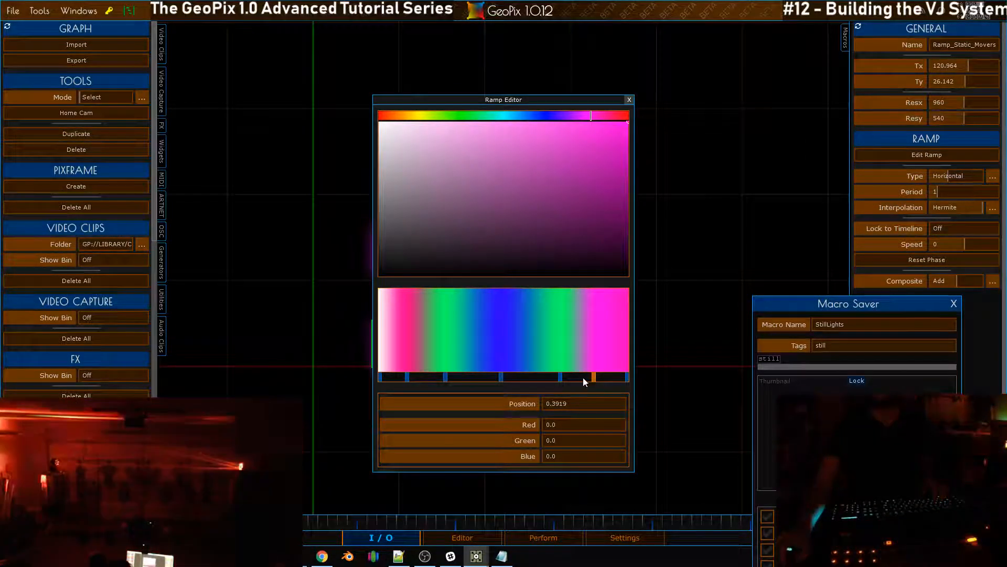
key(Delete)
key(Delete)
key(Delete)
key(Delete)
key(Delete)
key(Delete)
click(379, 376)
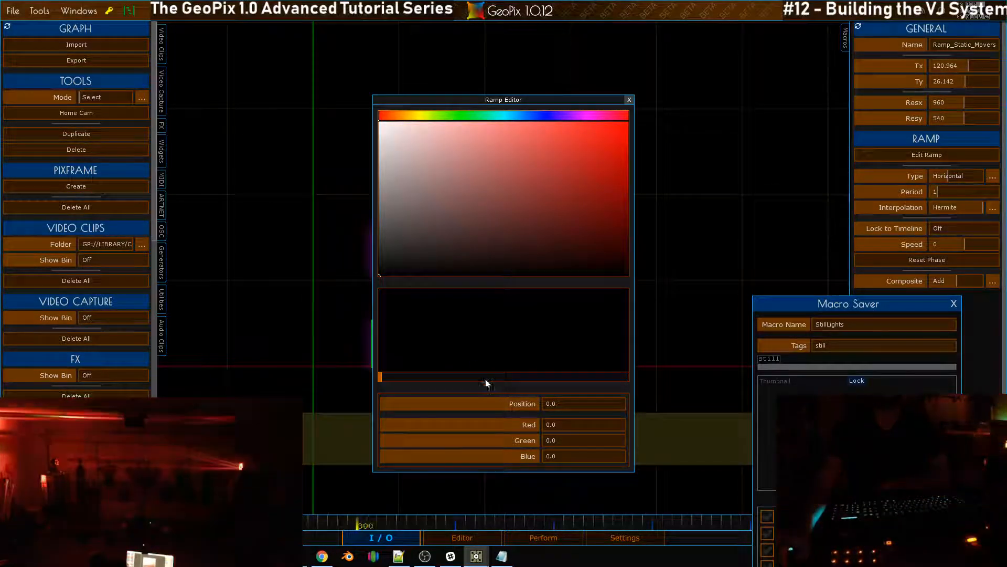
Add a white color stop to the Ramp_Static_Movers ramp at position 0.5
click(497, 375)
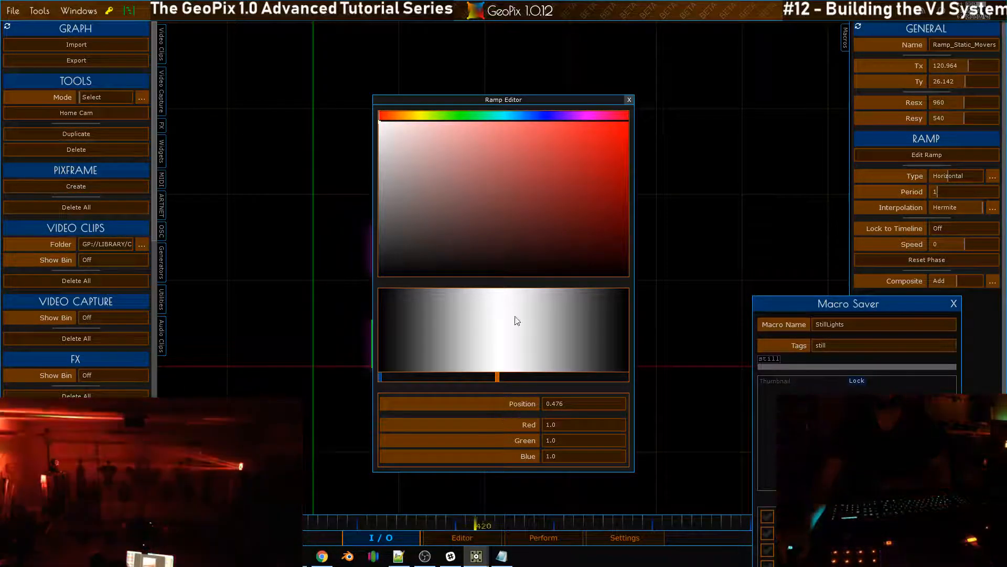
drag(499, 376, 506, 377)
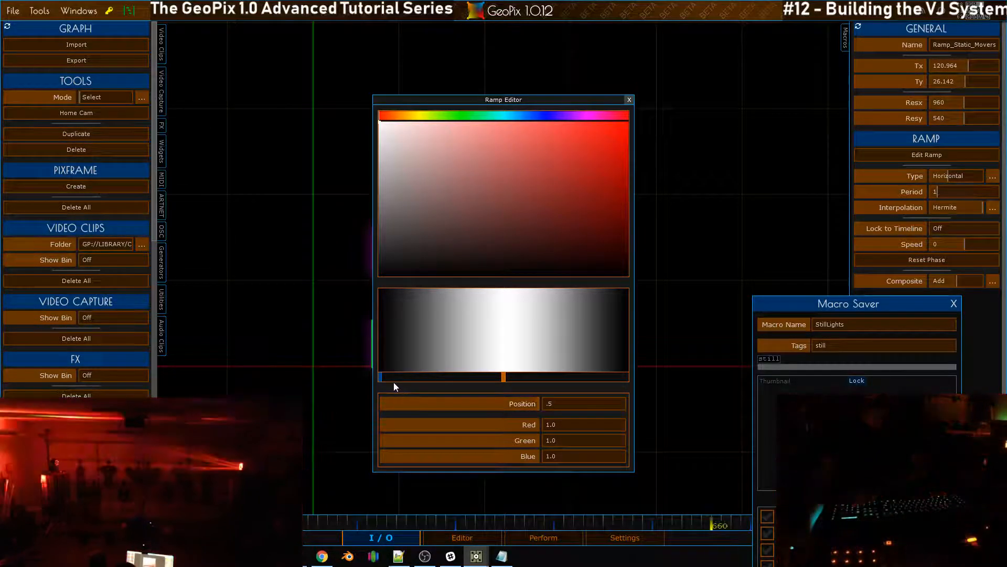
click(380, 376)
click(503, 376)
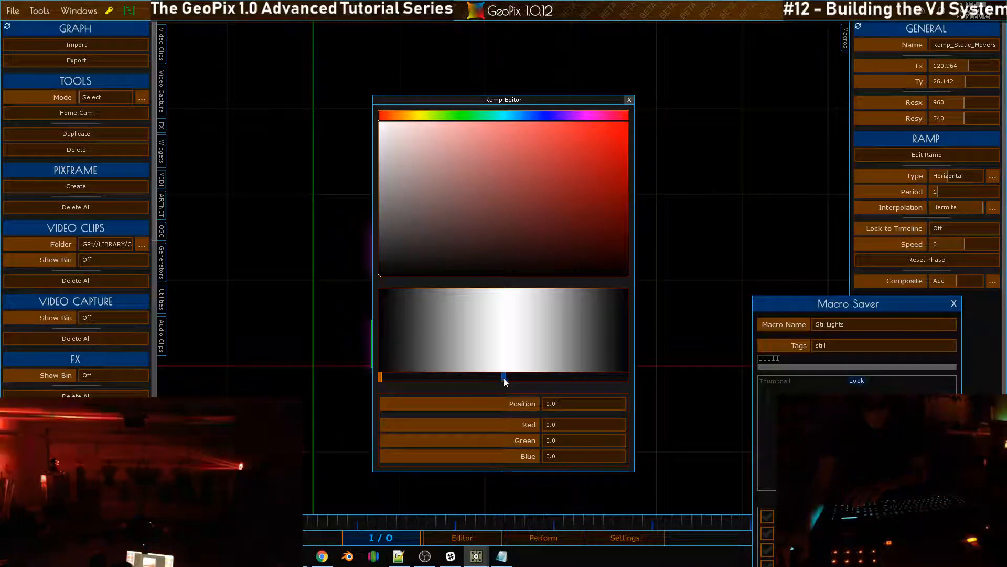
Set the Ramp_Static_Movers ramp's speed to 0.25 and rename the node Ramp_Tilt
drag(533, 99, 517, 98)
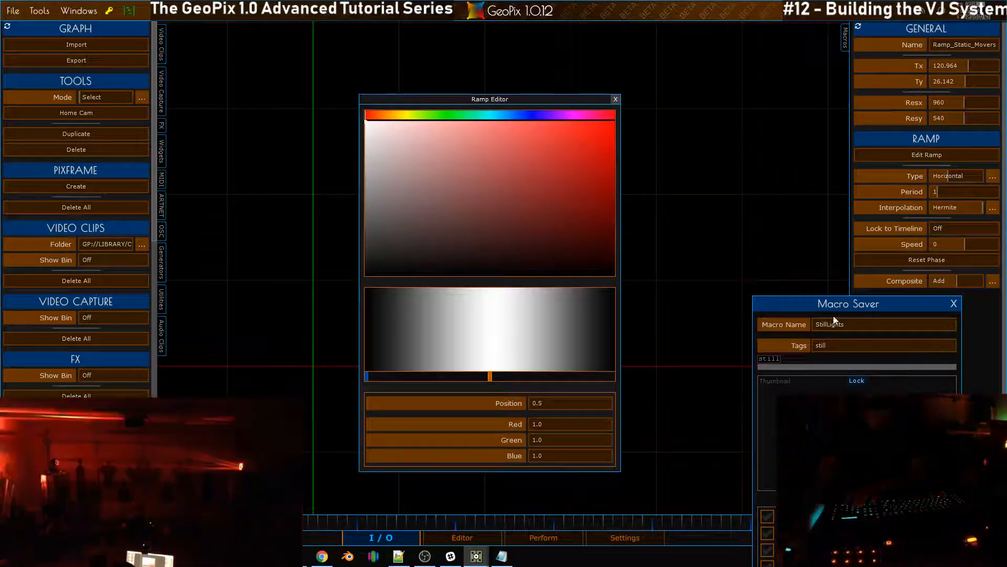
drag(856, 305, 873, 414)
drag(489, 98, 127, 42)
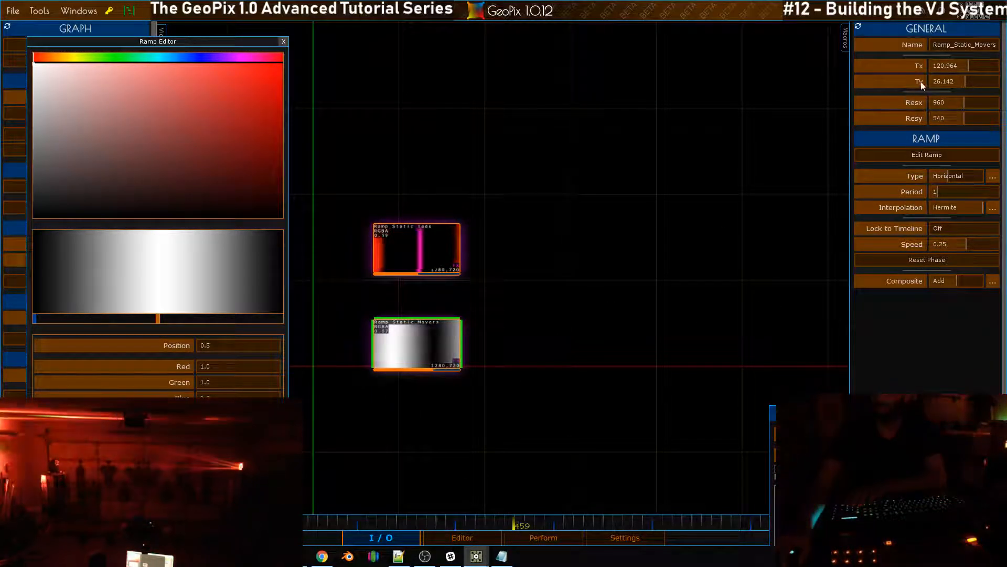
click(964, 45)
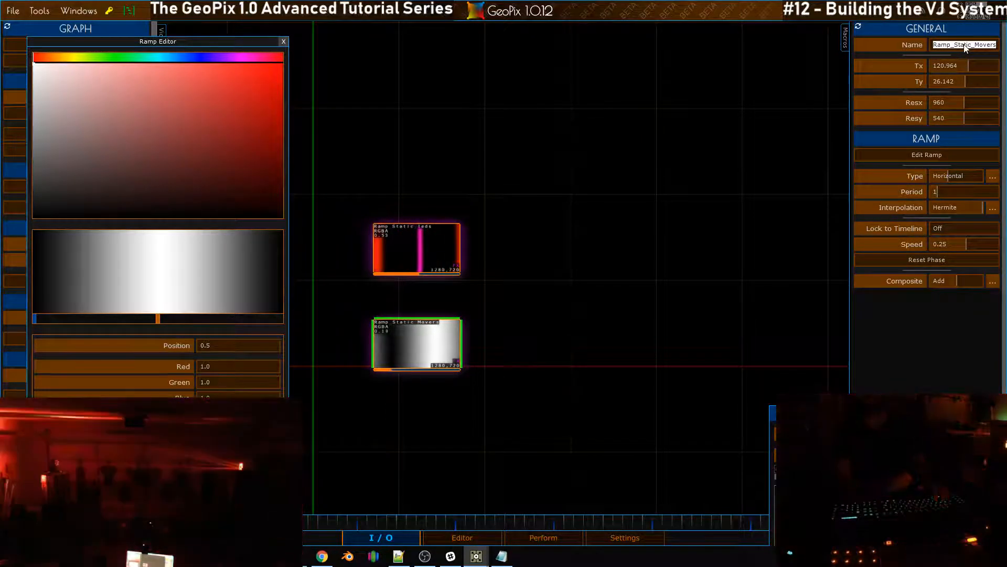
text(amp_Tilt)
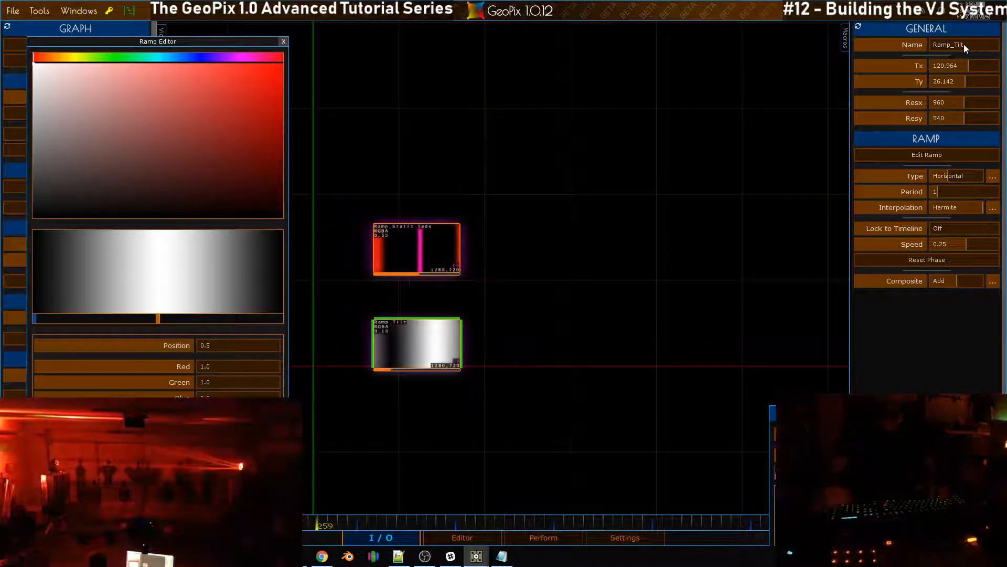
Rename the Ramp_Static_leds node as Ramp_Movers
click(426, 269)
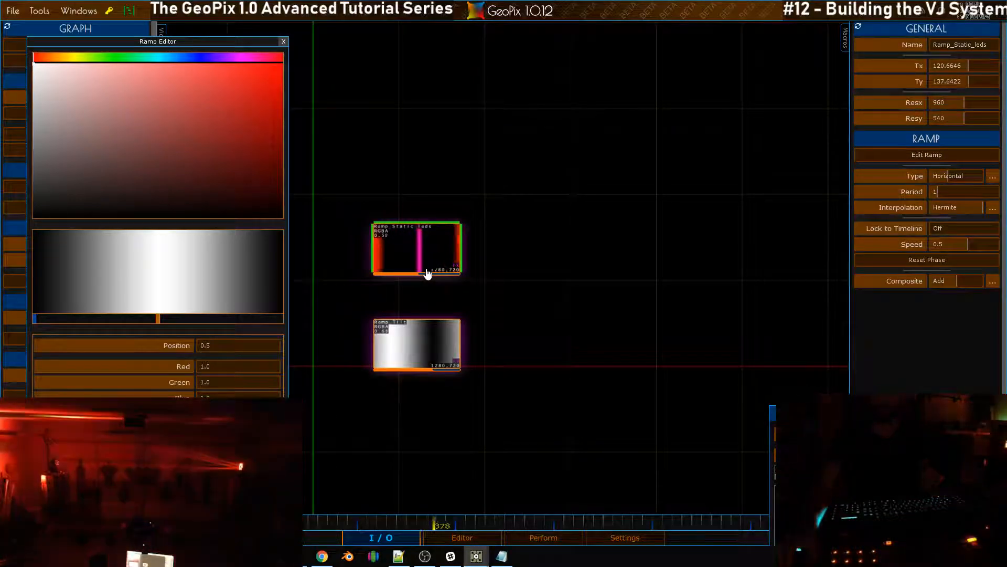
middle_drag(568, 245, 616, 217)
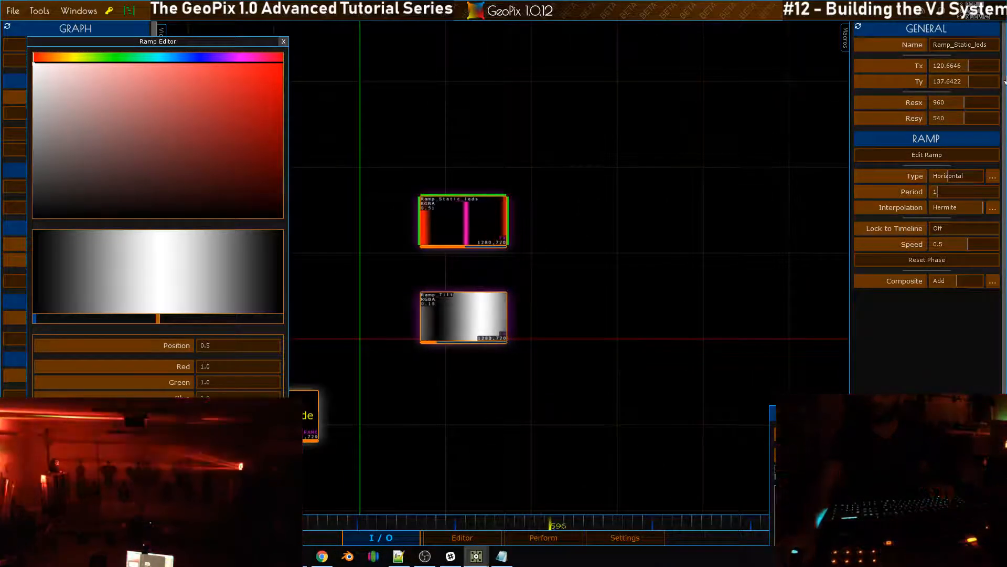
click(971, 45)
drag(997, 47, 953, 48)
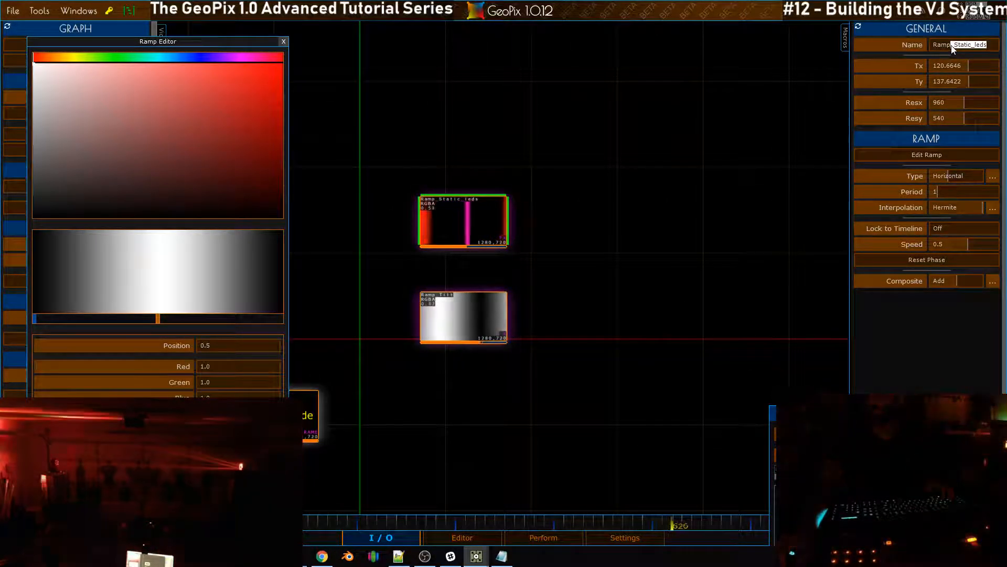
text(_Movers_)
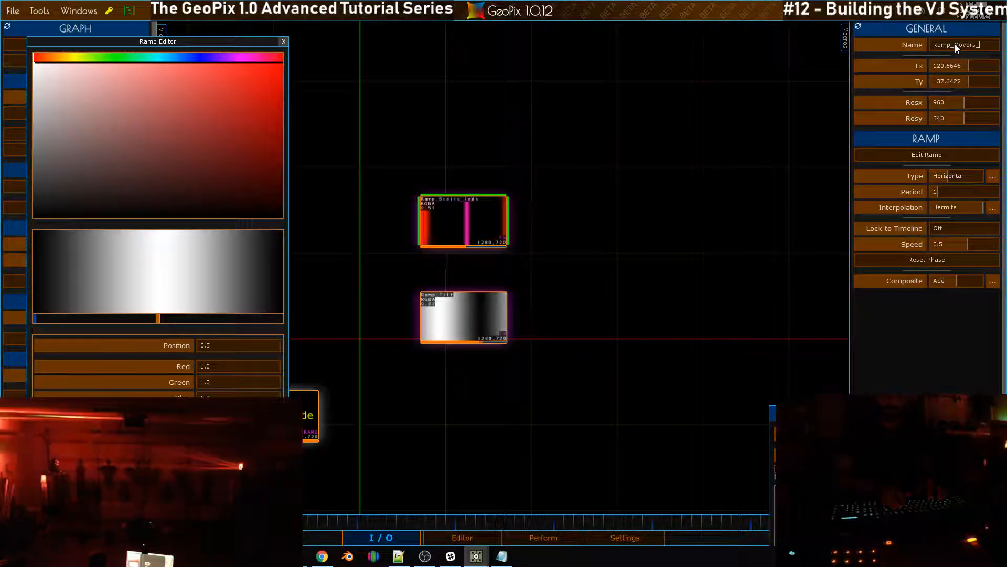
key(BackSpace)
key(Return)
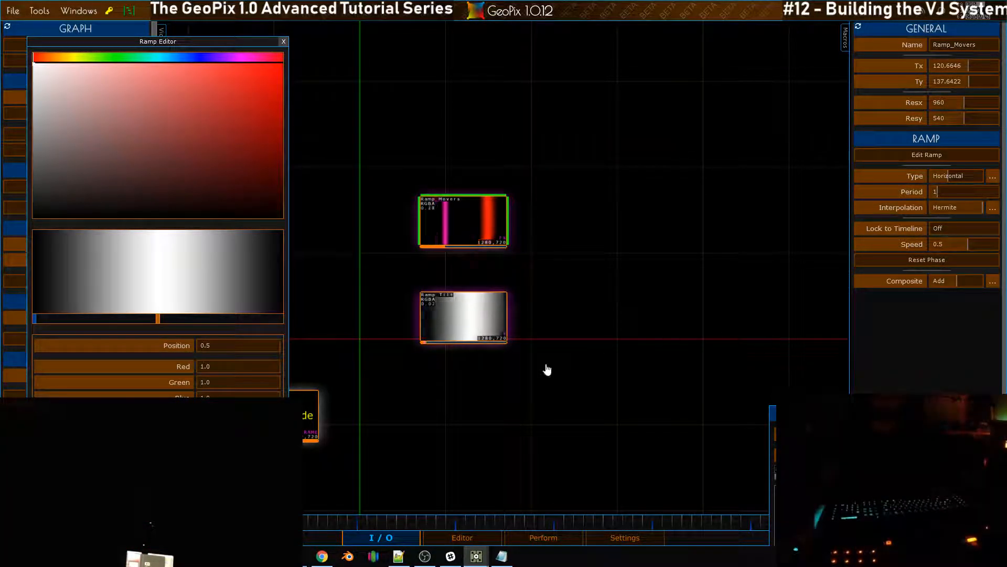
Assign the Ramp_Tilt texture to the tiltt projector in the Editor
click(481, 536)
click(393, 537)
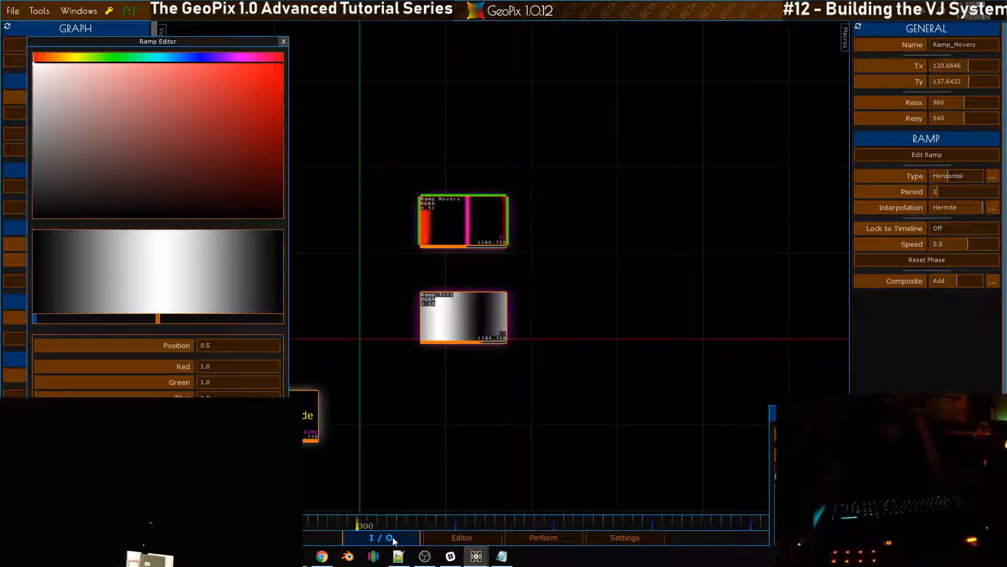
click(470, 312)
click(473, 196)
click(492, 539)
drag(197, 41, 208, 307)
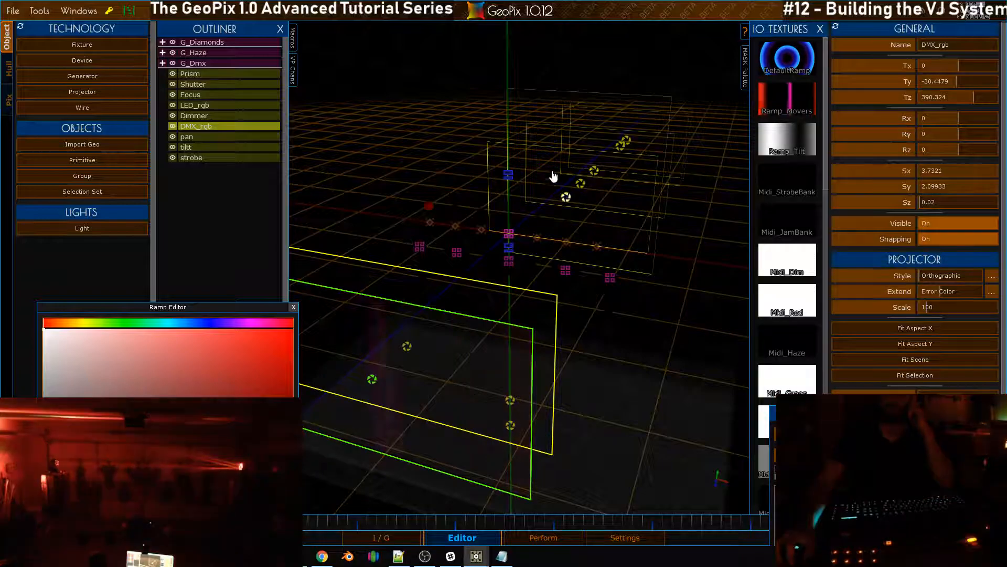
click(207, 148)
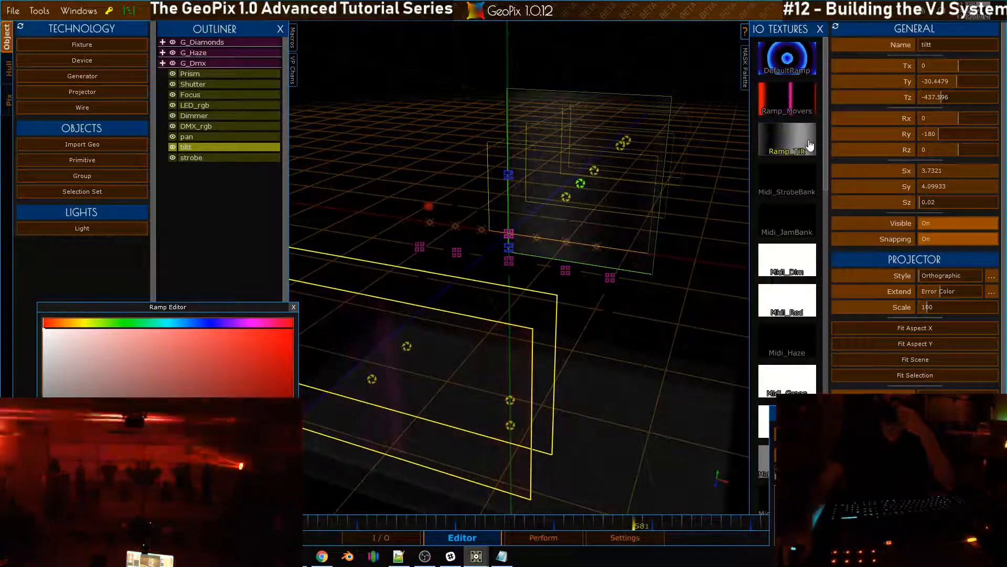
Darken the white middle color stop of the Ramp_Tilt ramp to a mid gray
drag(263, 311, 229, 252)
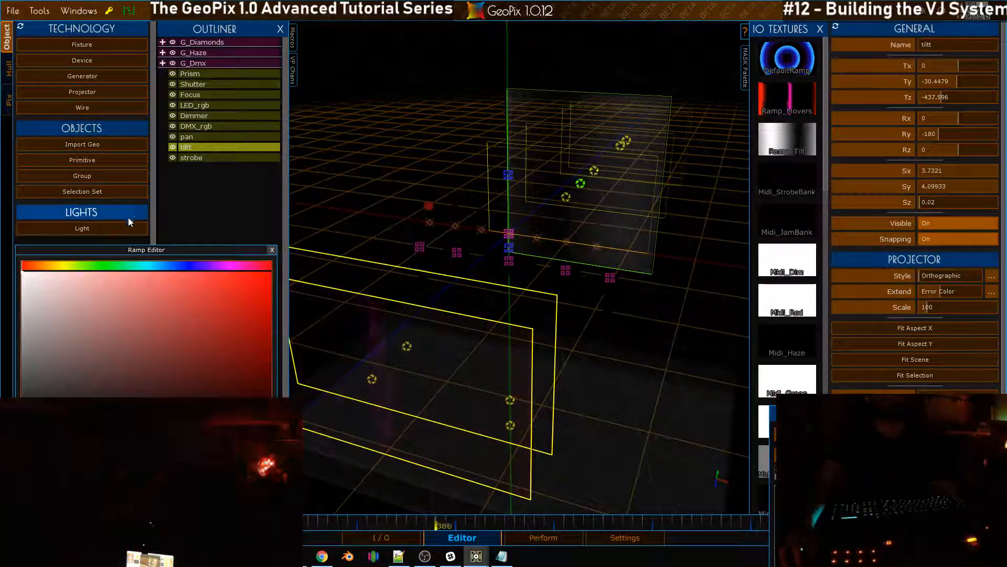
drag(147, 250, 156, 170)
drag(81, 236, 9, 276)
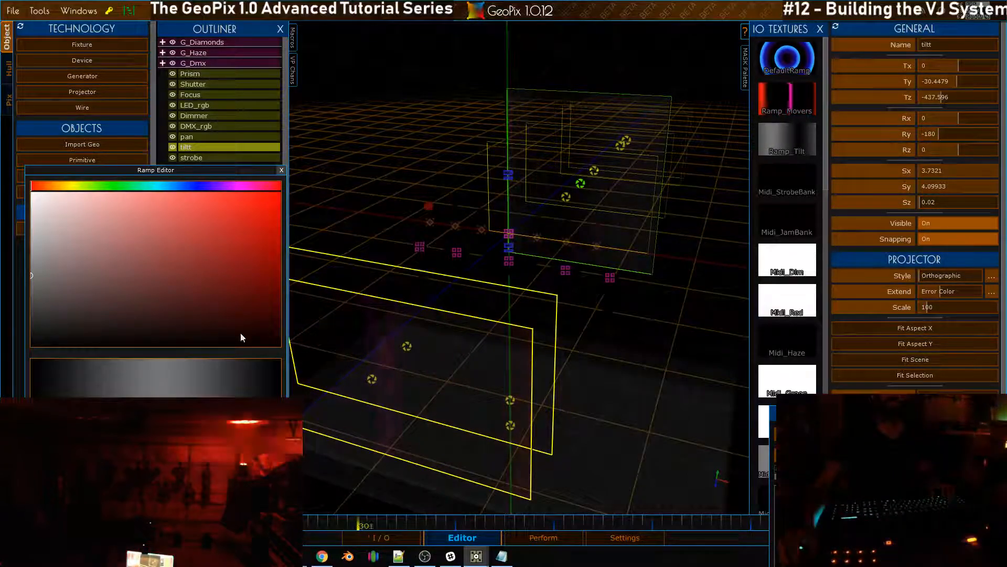
Set the Ramp_Tilt ramp's period to 0.301 and its interpolation to Step, and close the Ramp Editor
click(388, 535)
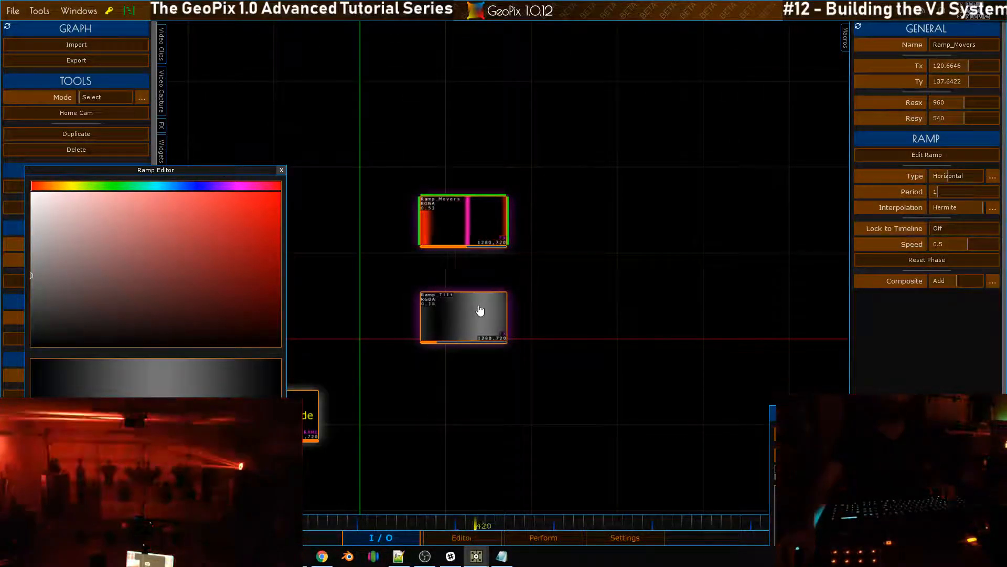
click(464, 328)
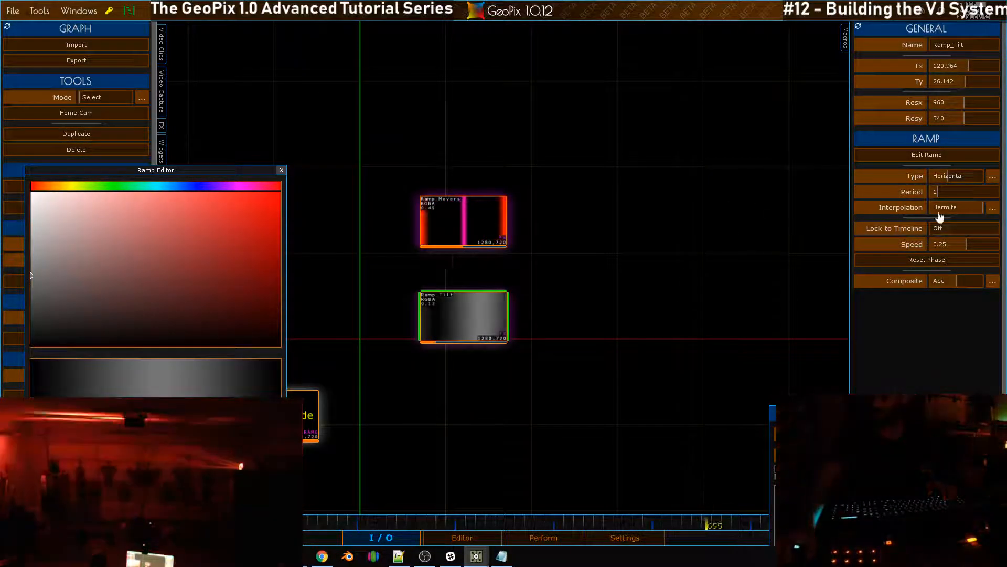
scroll(951, 189, down, 10)
scroll(951, 190, up, 3)
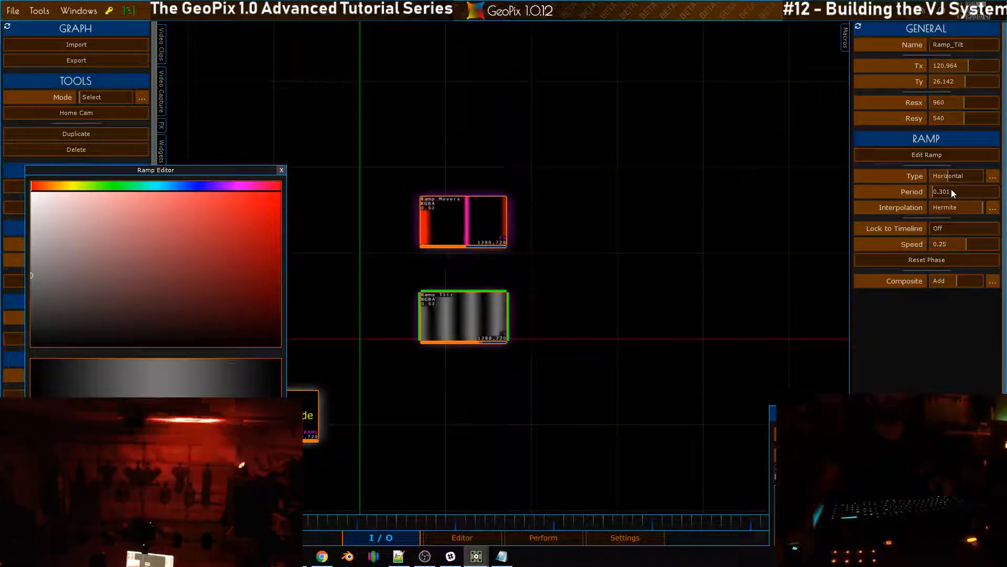
click(965, 209)
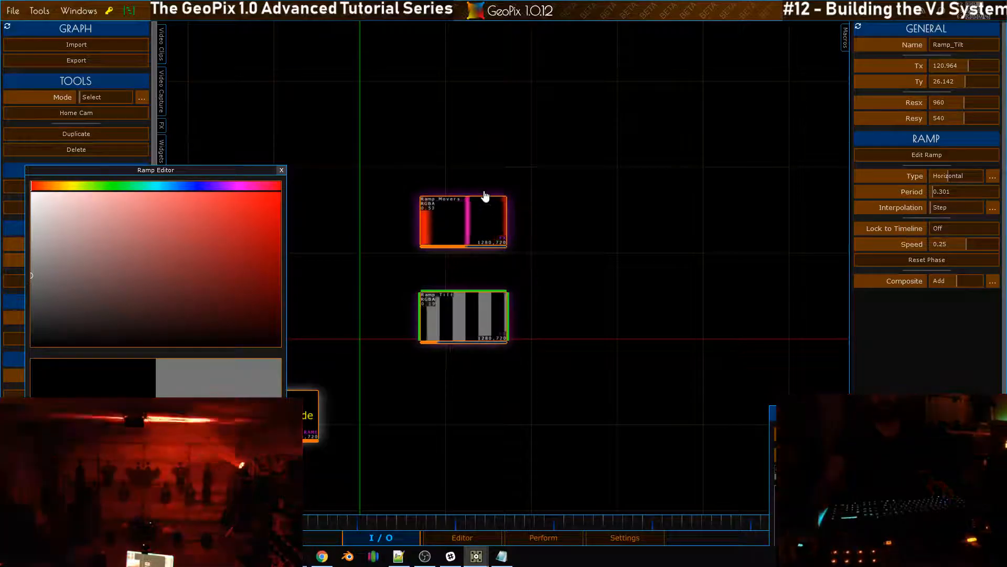
scroll(472, 298, down, 5)
scroll(472, 297, up, 5)
scroll(472, 297, down, 2)
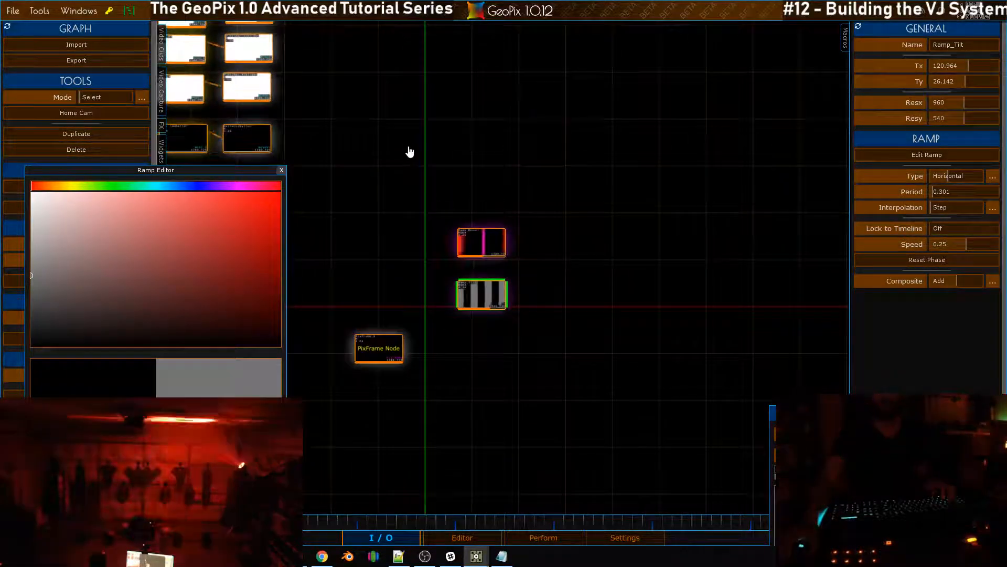
click(281, 170)
Preview the mover positions in frames 0 to 5 of the PixFrame_0 node and return it to frame 1
middle_drag(395, 257, 445, 210)
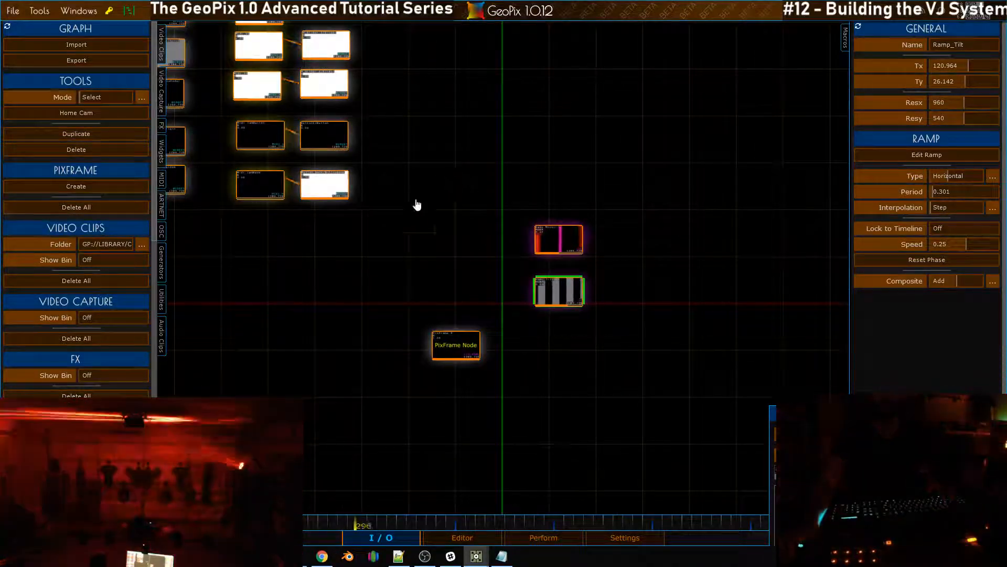
click(458, 345)
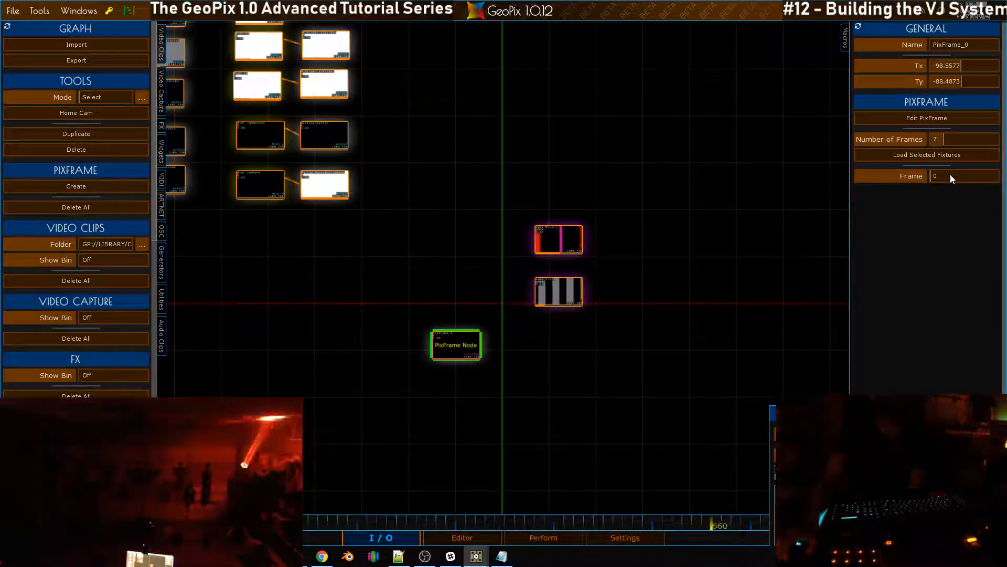
scroll(952, 178, up, 1)
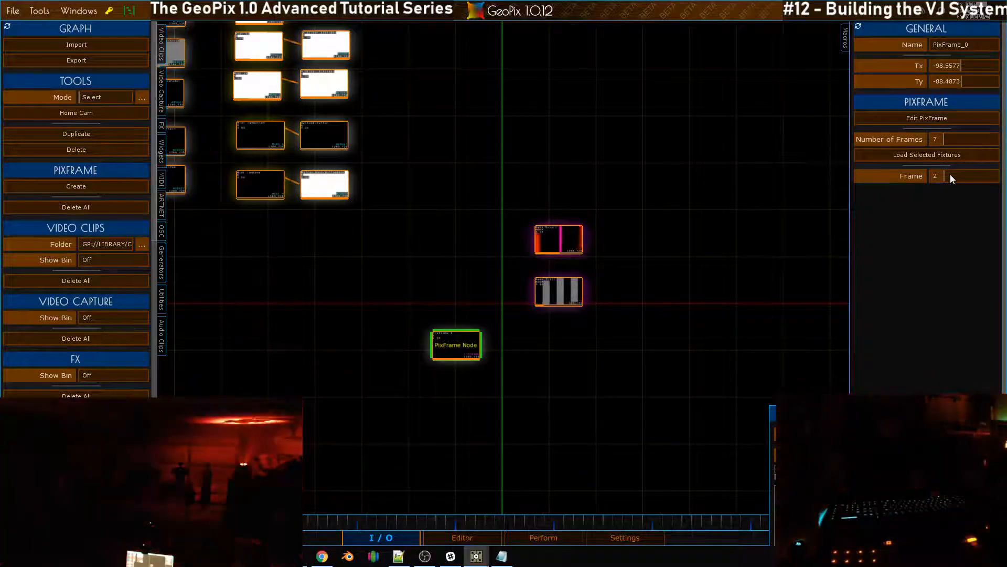
scroll(950, 178, up, 1)
scroll(949, 174, up, 1)
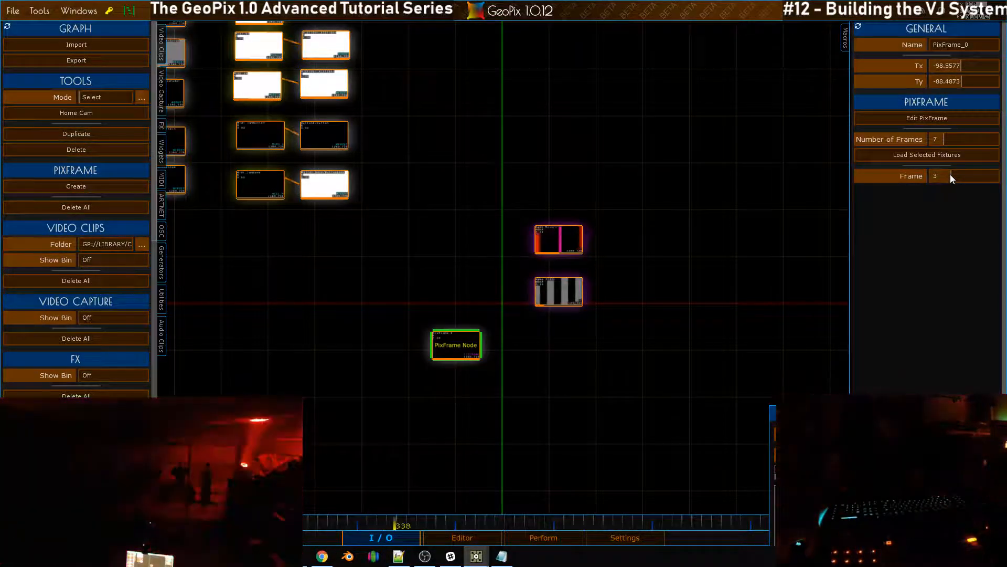
scroll(950, 175, up, 1)
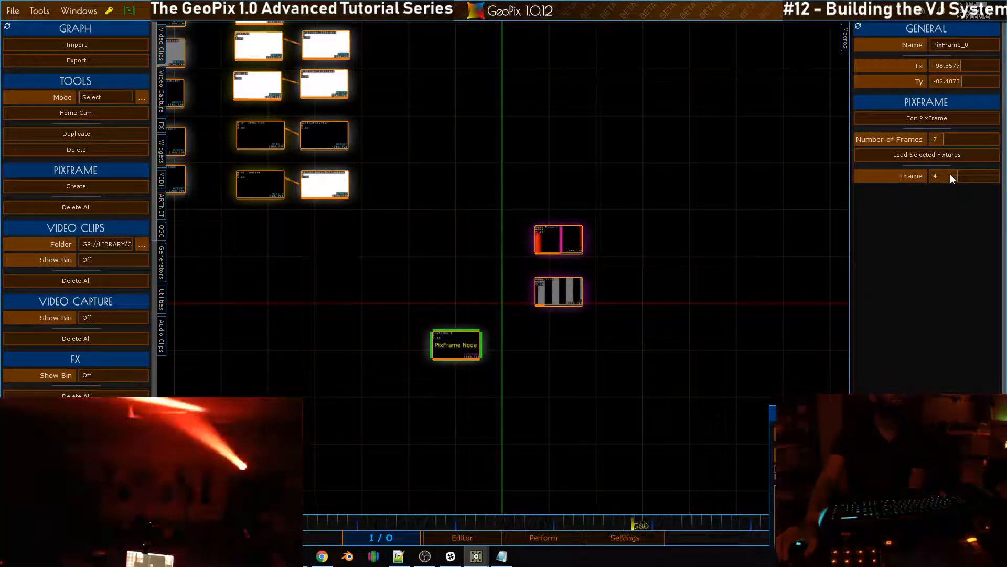
scroll(950, 175, up, 1)
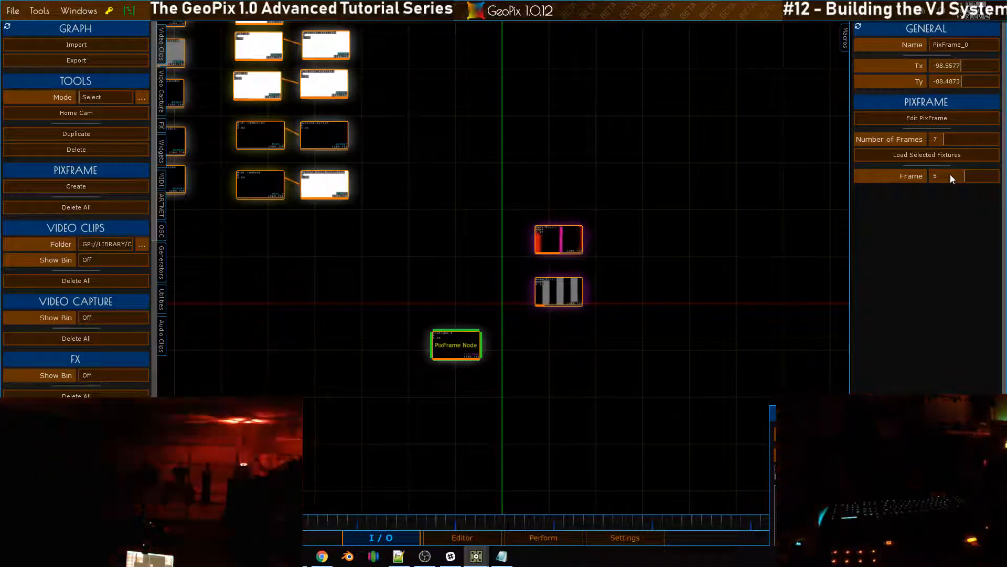
scroll(949, 174, down, 1)
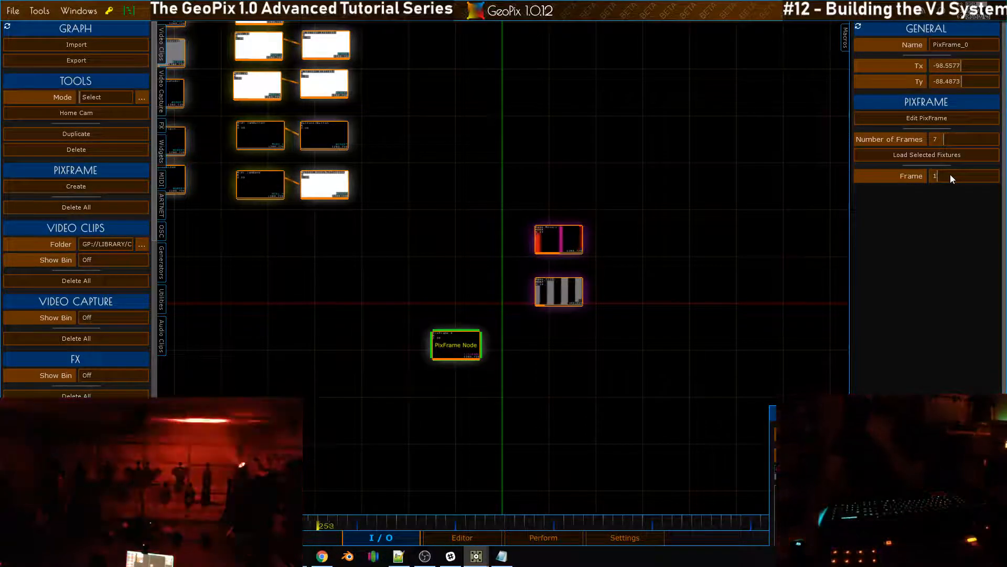
Add the third listed Awesome_Lines video clip to the graph, placing it just above the two ramp nodes
scroll(592, 179, down, 2)
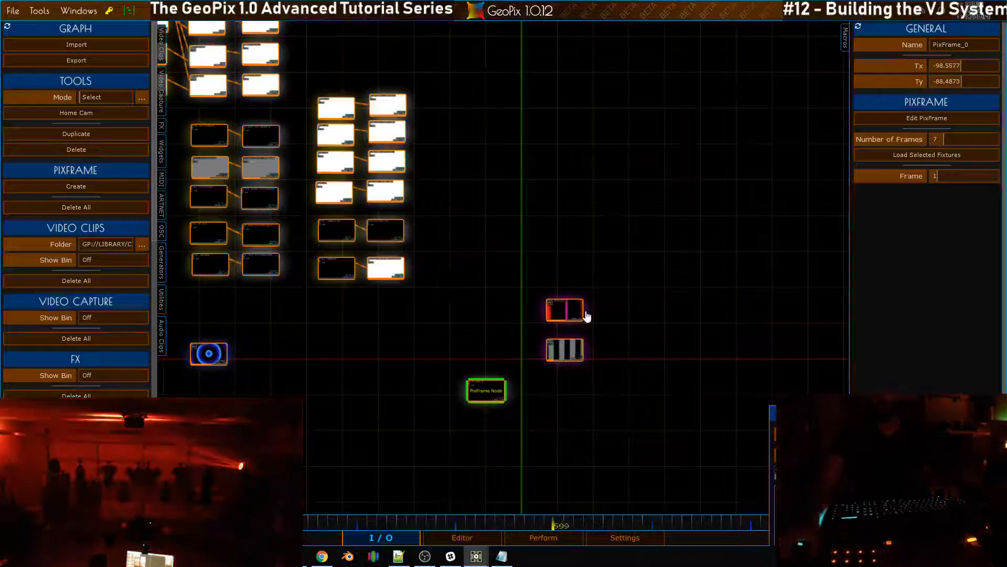
scroll(586, 315, up, 1)
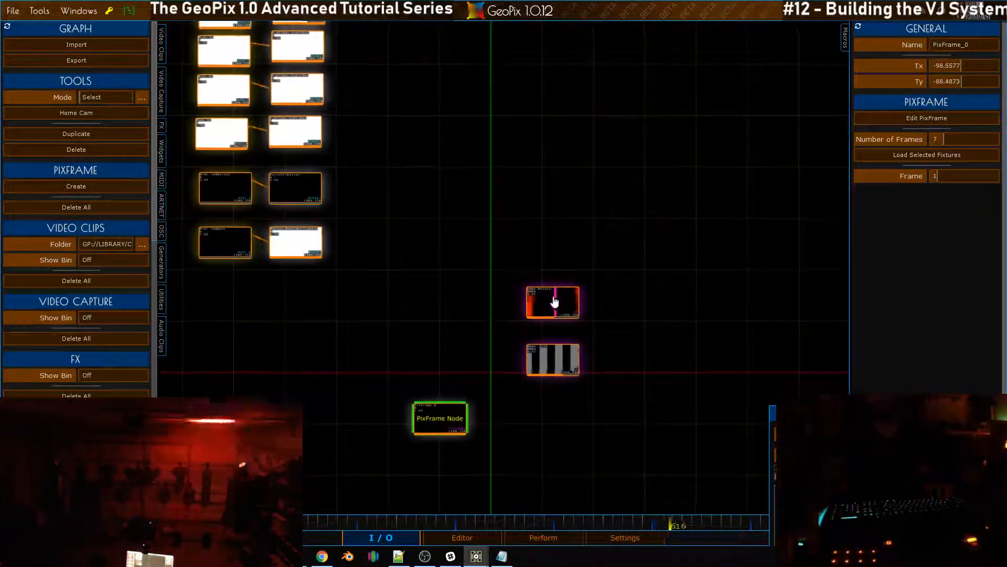
middle_drag(459, 139, 531, 273)
scroll(531, 274, down, 2)
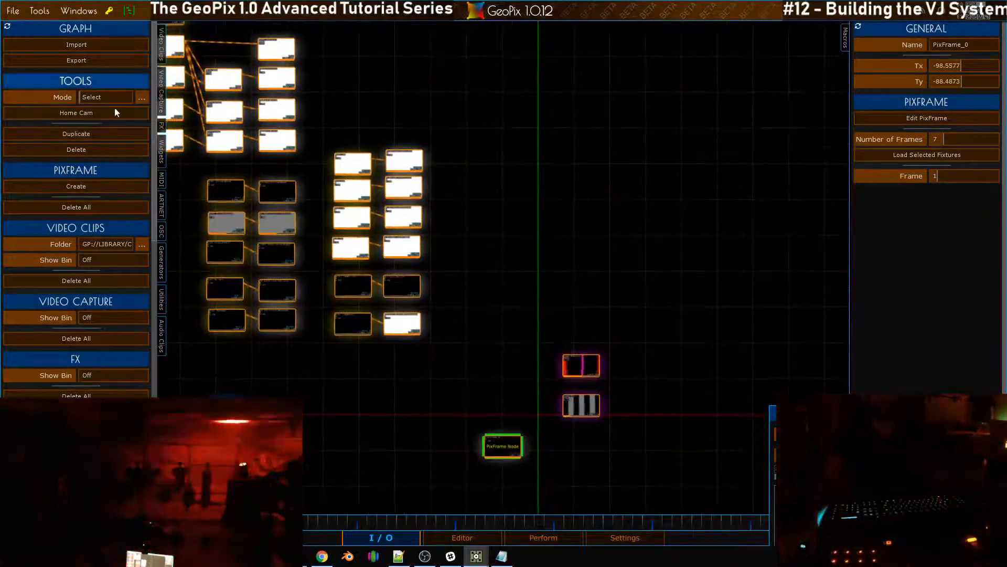
click(162, 50)
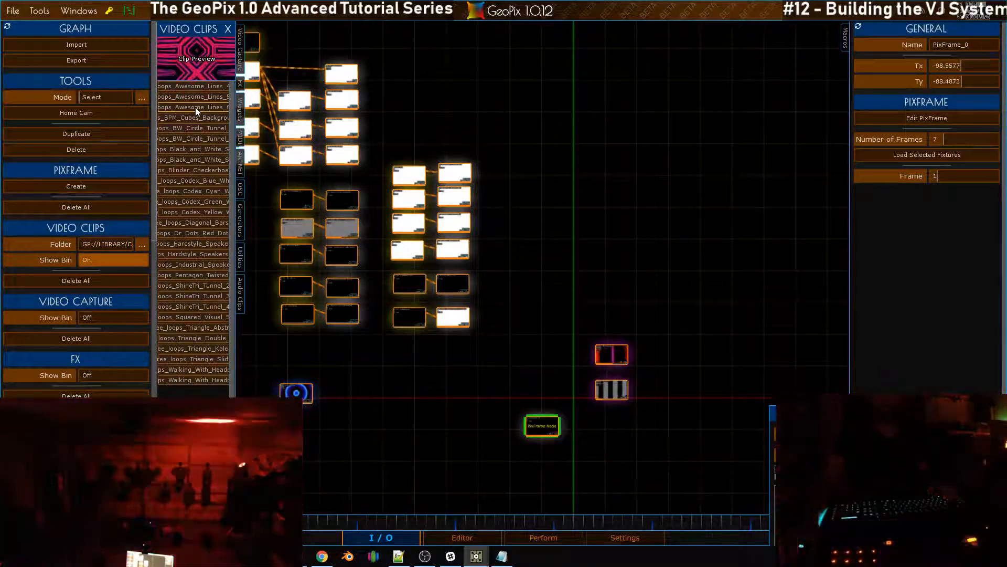
click(195, 107)
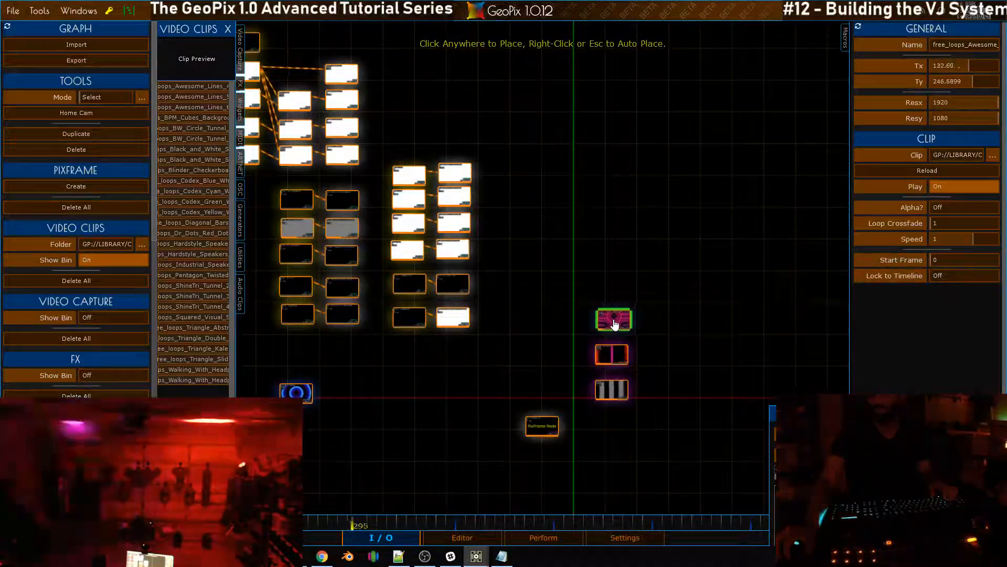
click(618, 321)
Rename the new video clip node as red_x
scroll(640, 249, up, 2)
middle_drag(521, 429, 482, 490)
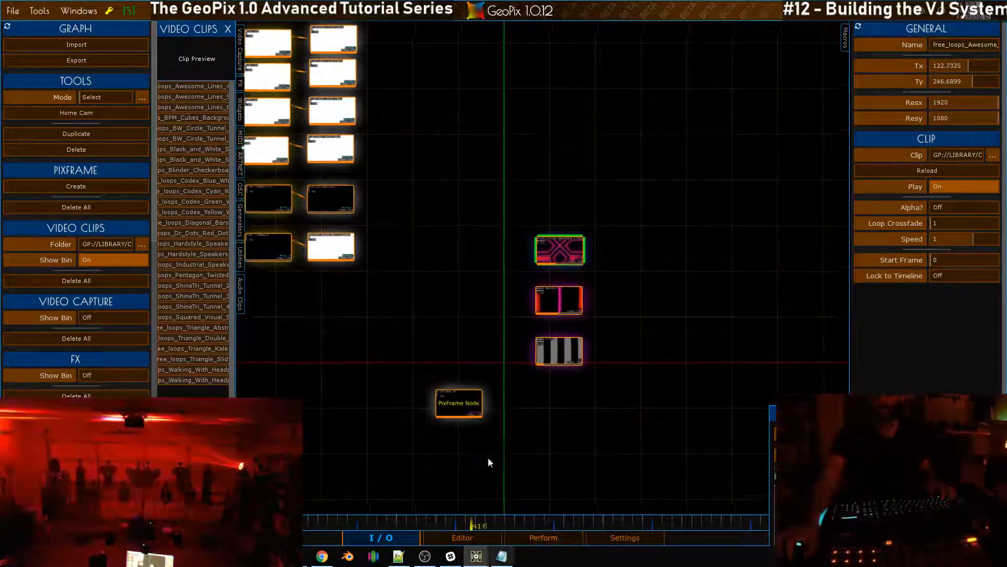
click(960, 47)
text(re)
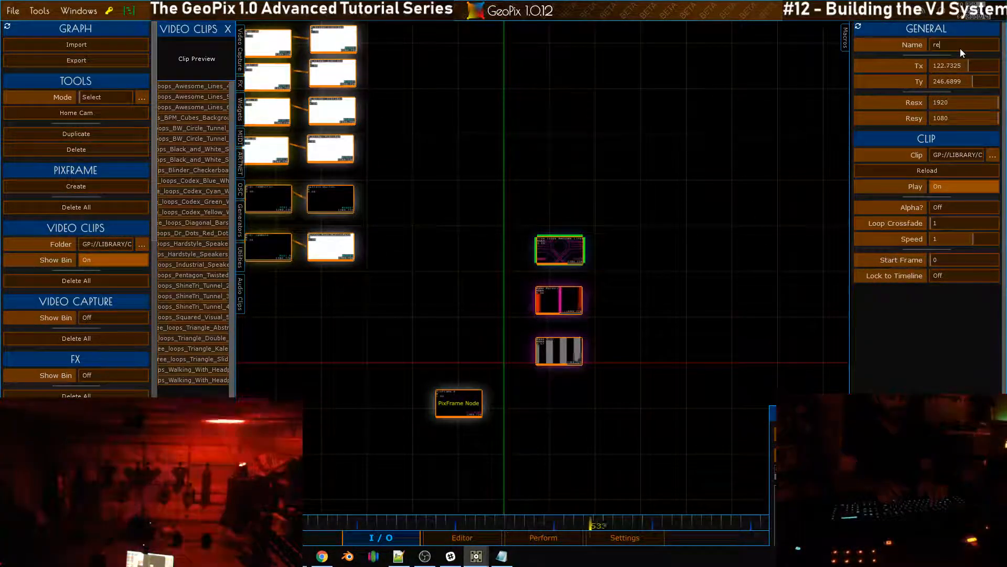
text(d_x)
key(Return)
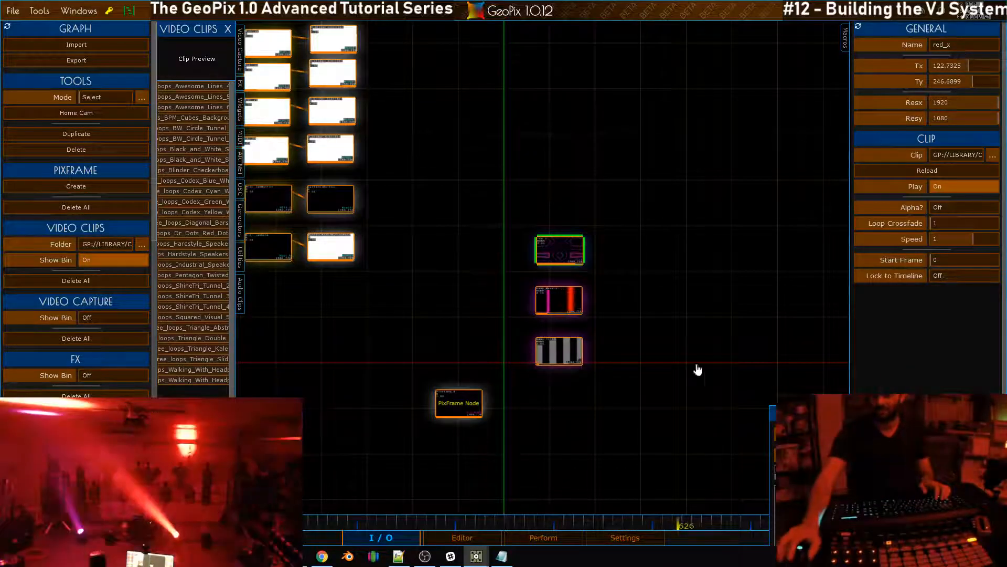
Assign the red_x texture to the LED_rgb projector in the Editor
click(494, 538)
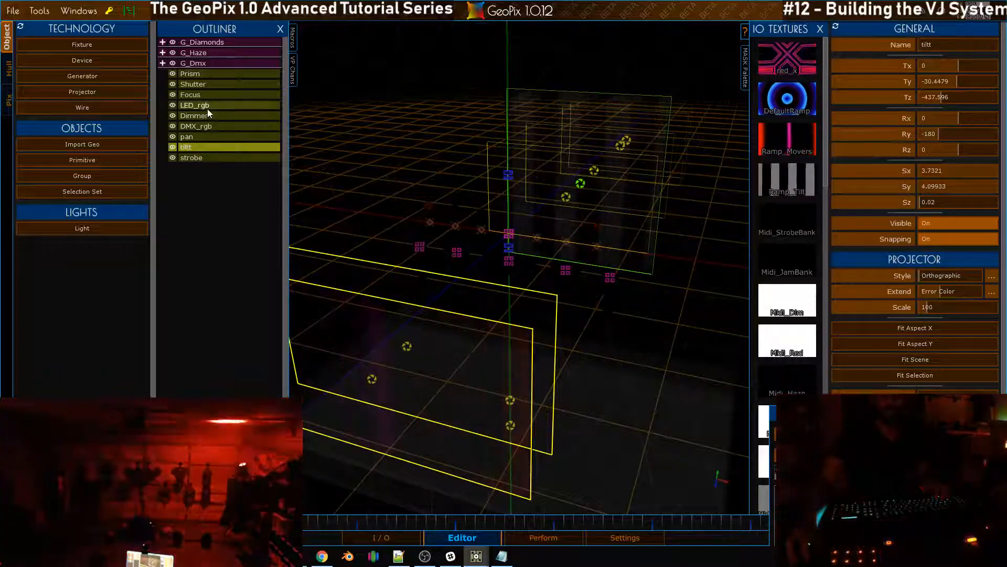
click(204, 107)
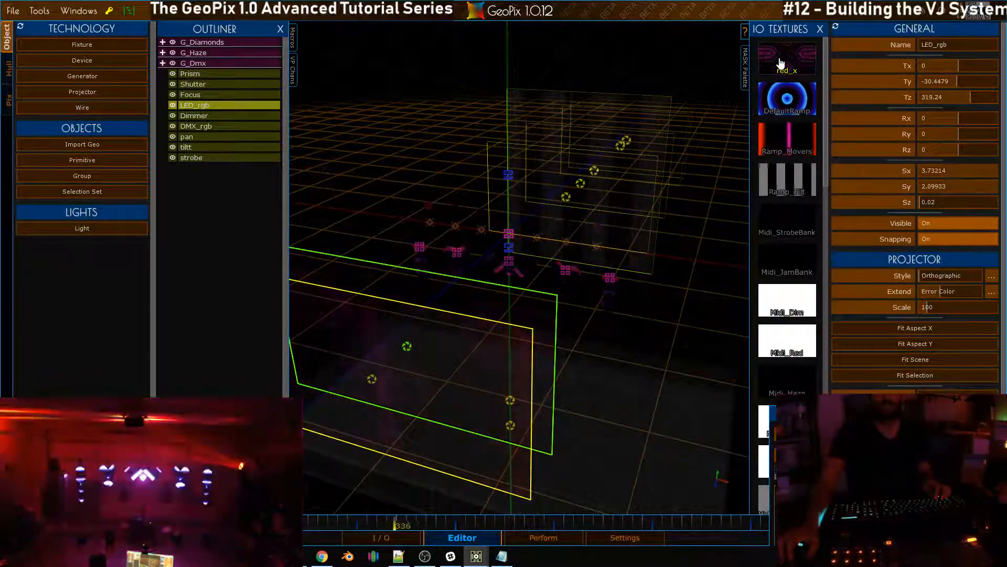
click(780, 63)
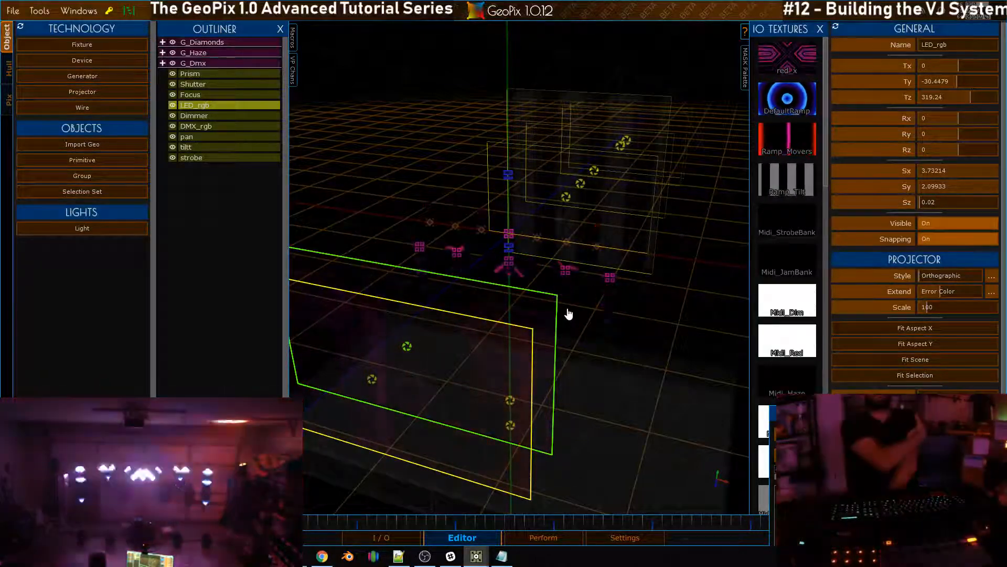
Reduce the LED_rgb projector's Y scale to about 0.5 and set its extend mode to Cycle
middle_drag(574, 368, 405, 313)
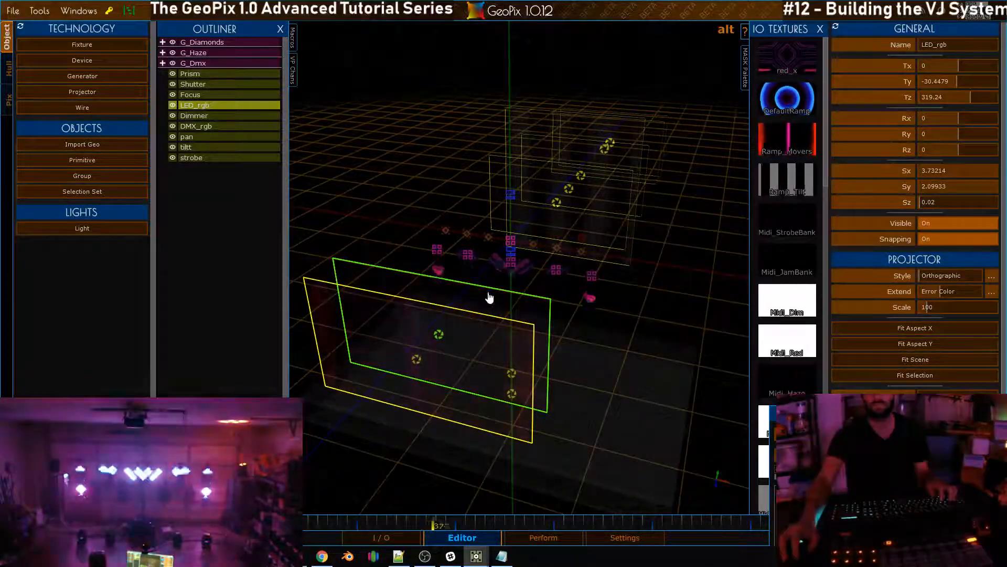
alt+drag(490, 296, 597, 366)
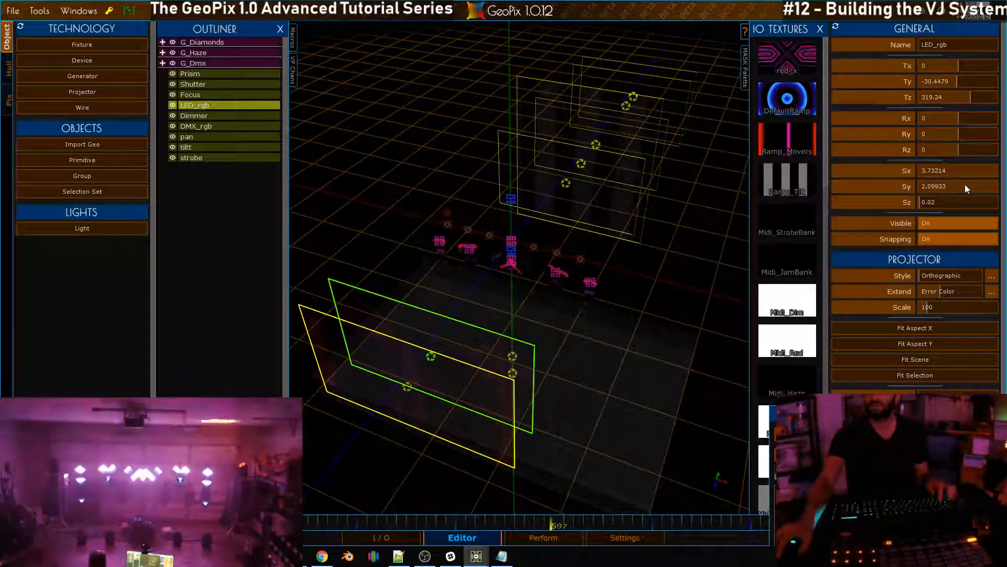
ctrl+scroll(965, 184, down, 1)
ctrl+scroll(965, 184, down, 4)
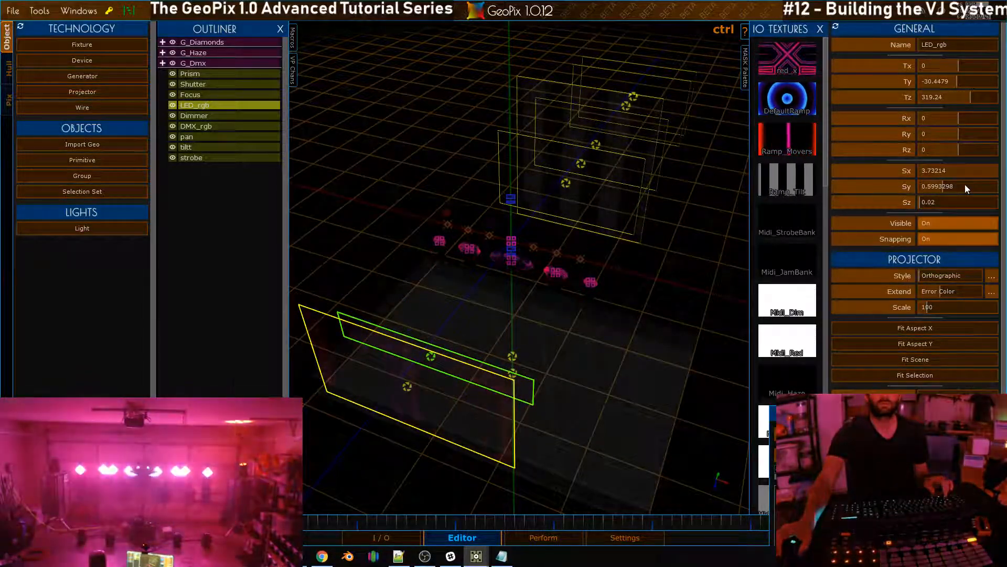
ctrl+scroll(964, 184, down, 1)
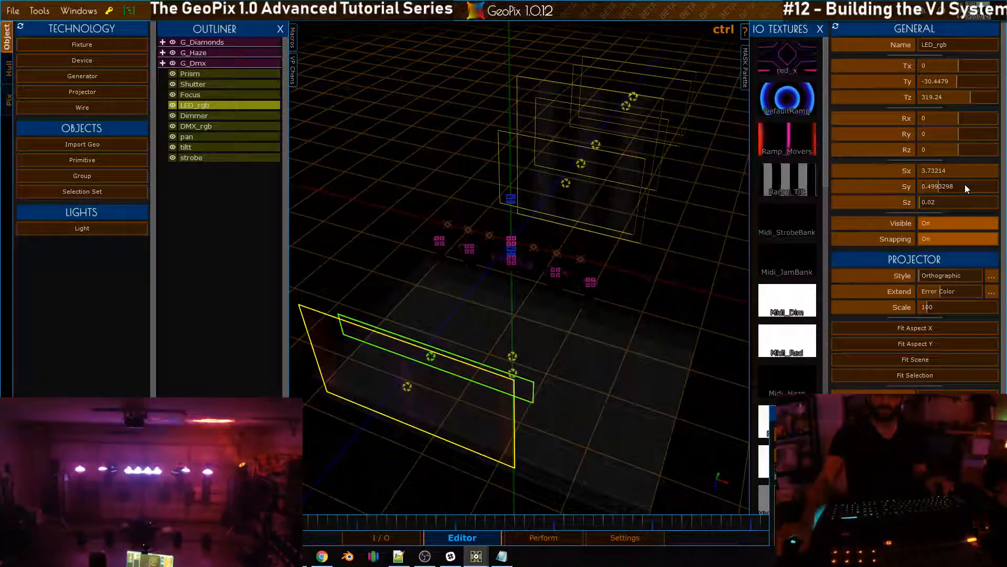
ctrl+scroll(952, 292, down, 1)
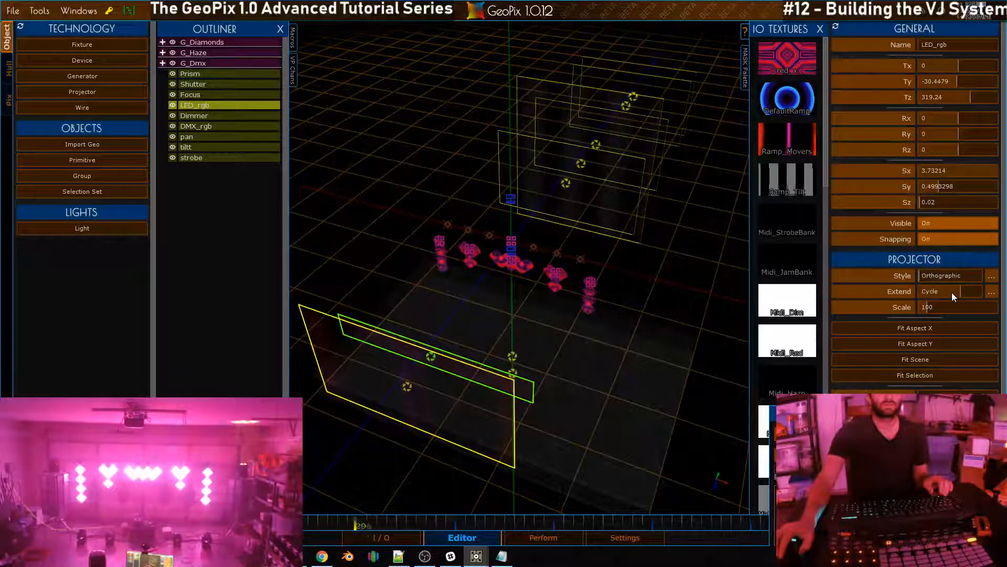
ctrl+scroll(952, 291, down, 1)
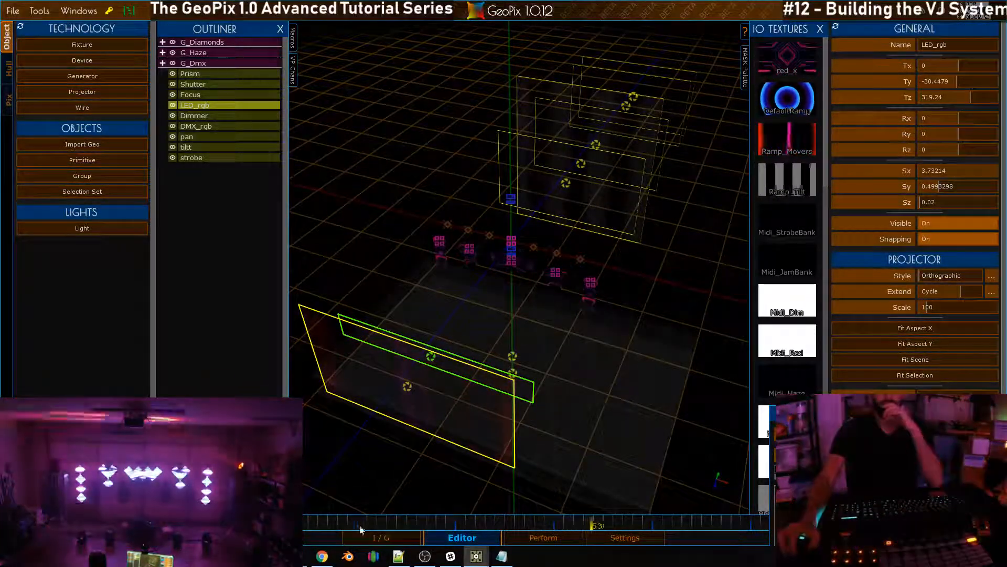
Add a remap utility node beside the red_x clip in the I/O graph
click(405, 533)
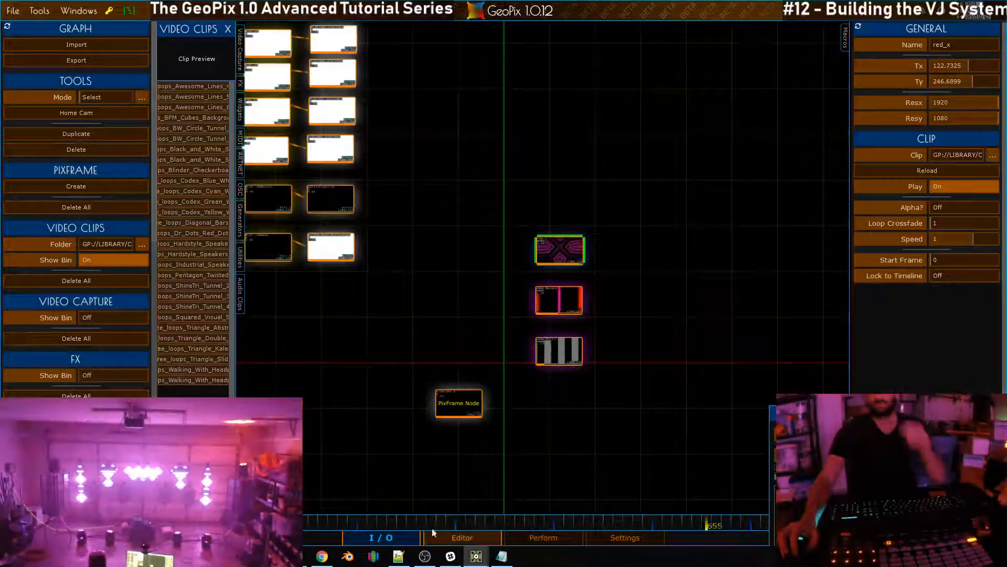
scroll(613, 262, up, 6)
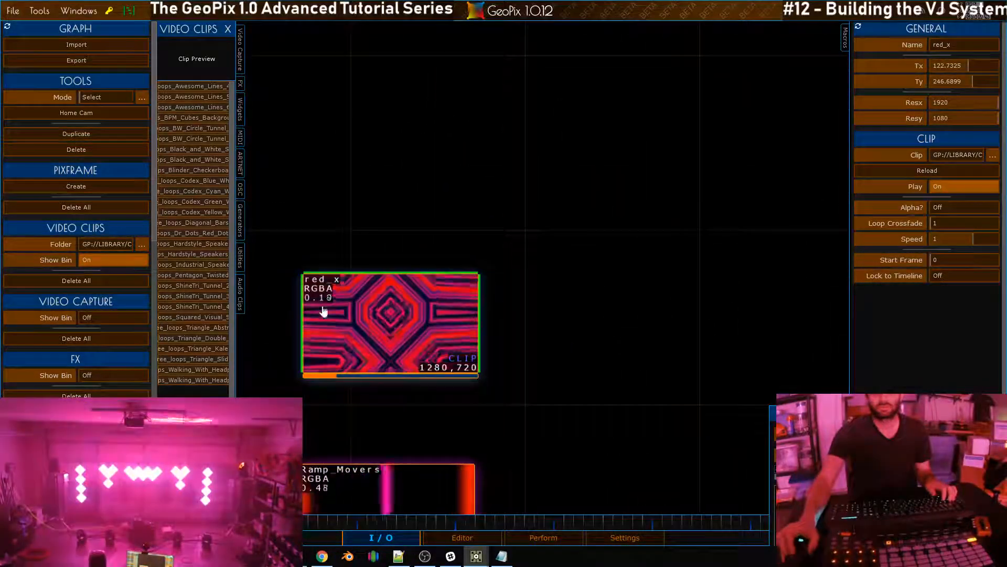
click(228, 29)
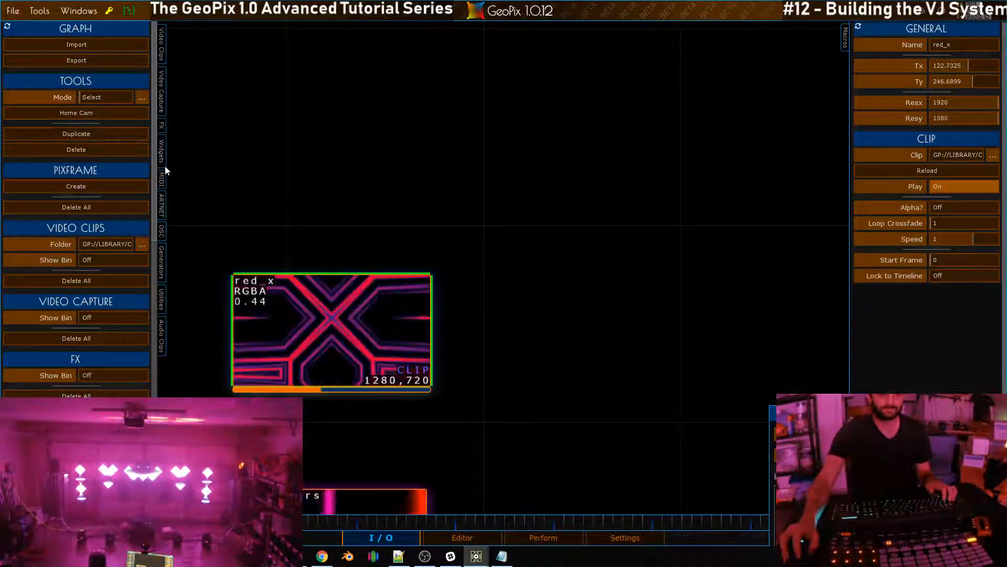
click(161, 294)
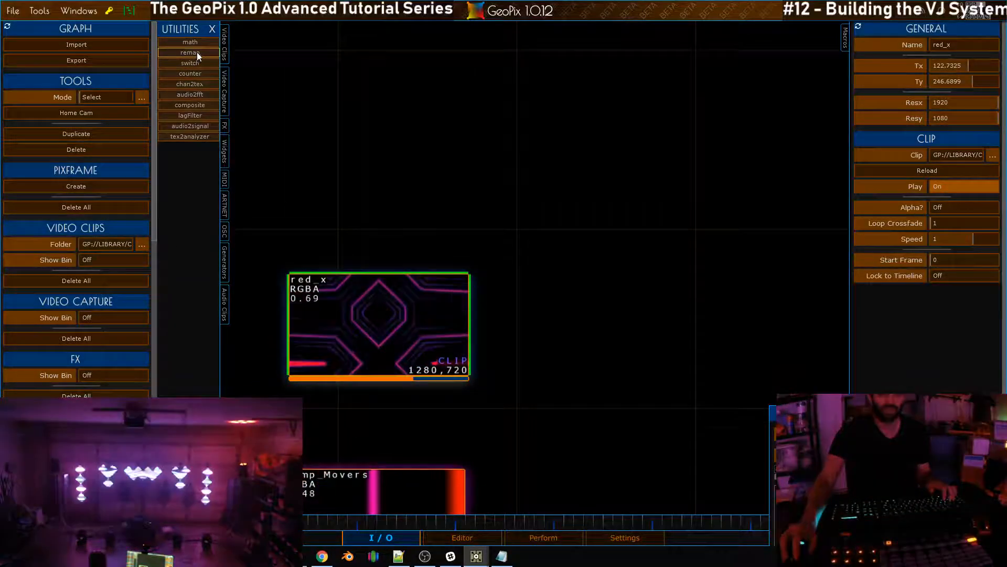
click(190, 52)
click(478, 332)
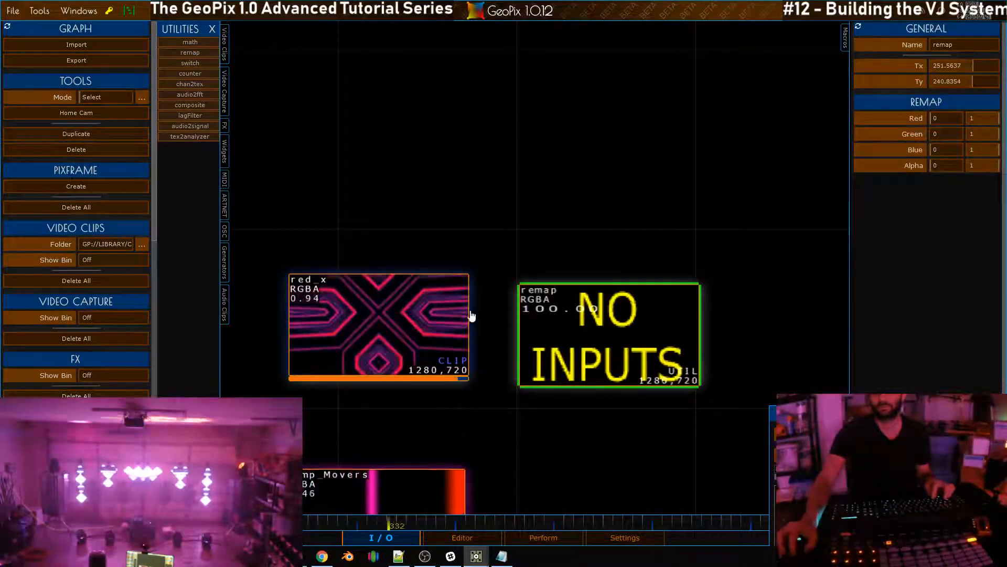
Connect the red_x clip's output to the remap node and set the remap's Green and Blue upper values to 0
middle_drag(472, 298, 484, 263)
key(c)
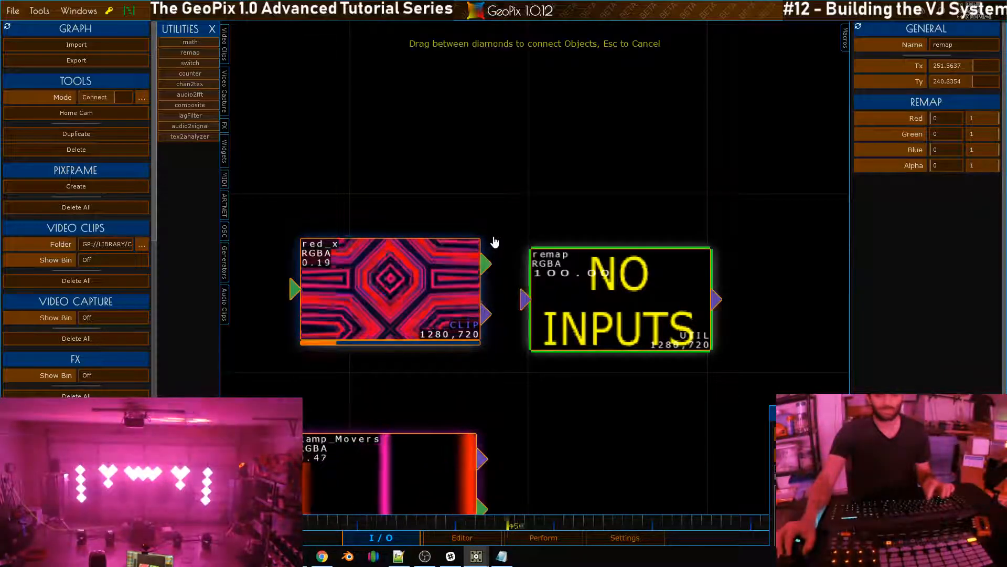
drag(485, 314, 526, 299)
middle_drag(634, 332, 533, 326)
key(Escape)
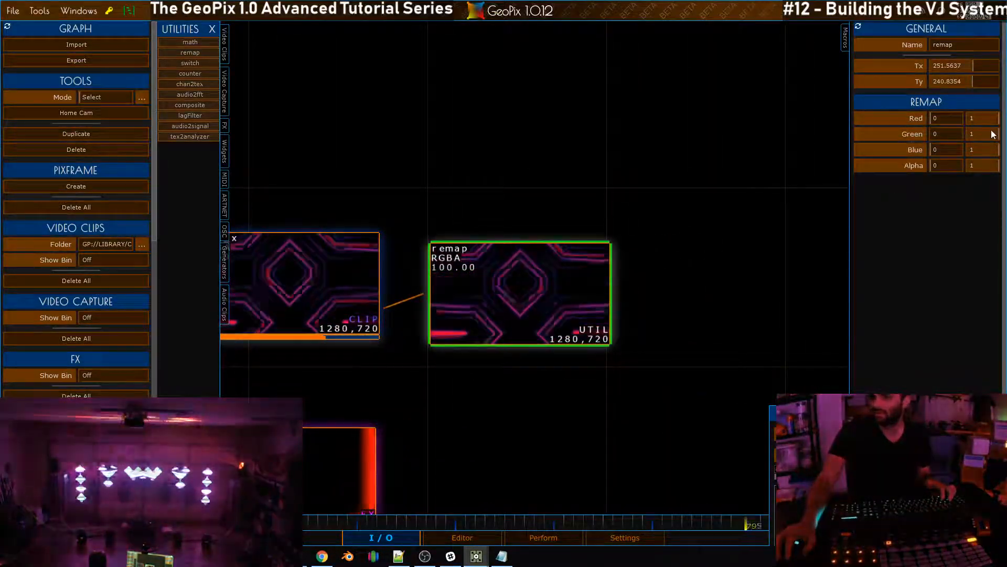
drag(993, 133, 448, 360)
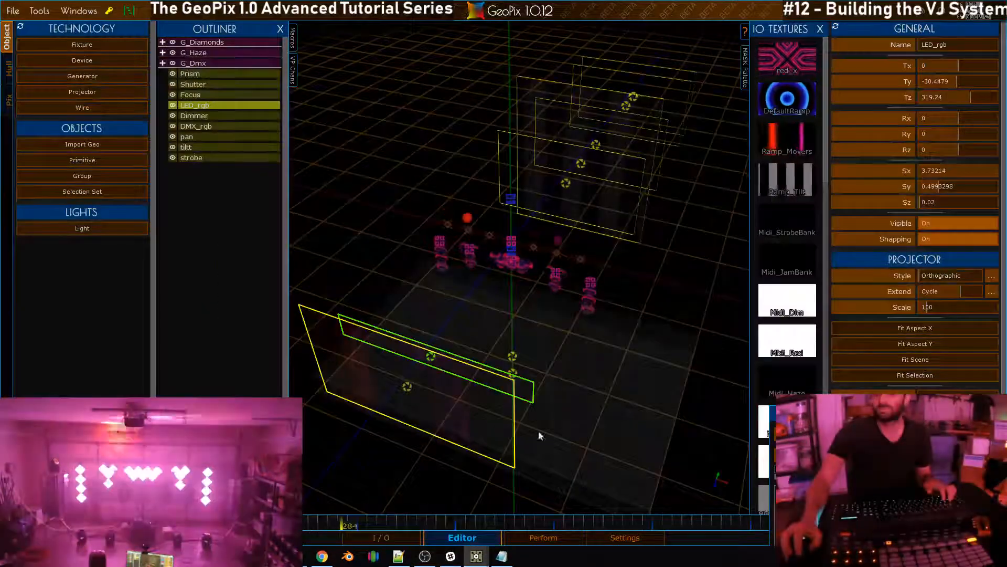
Assign the remap texture to the LED_rgb projector, keeping the Macro Saver window clear of the scene
click(462, 537)
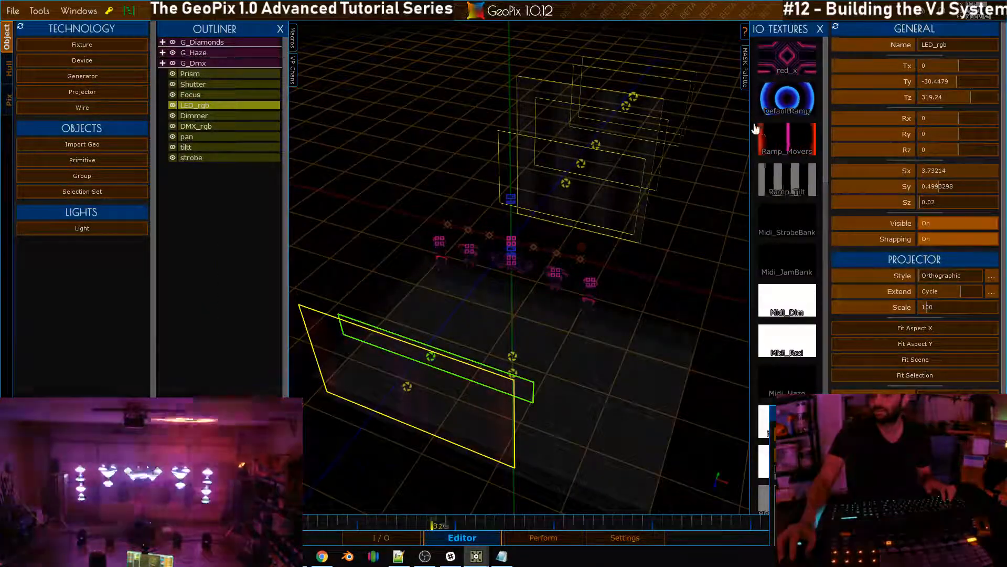
drag(1006, 157, 567, 255)
scroll(795, 363, down, 10)
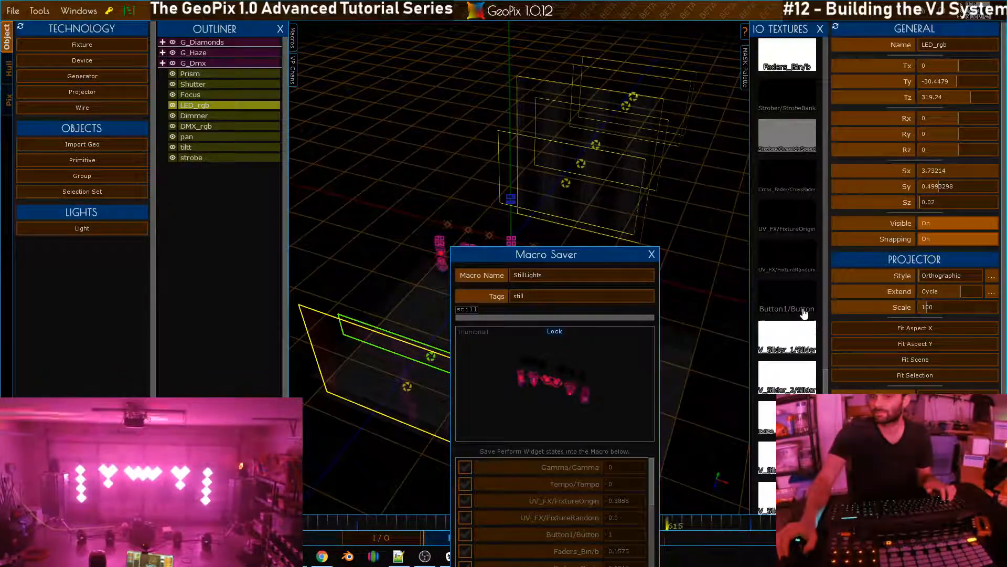
drag(526, 260, 890, 249)
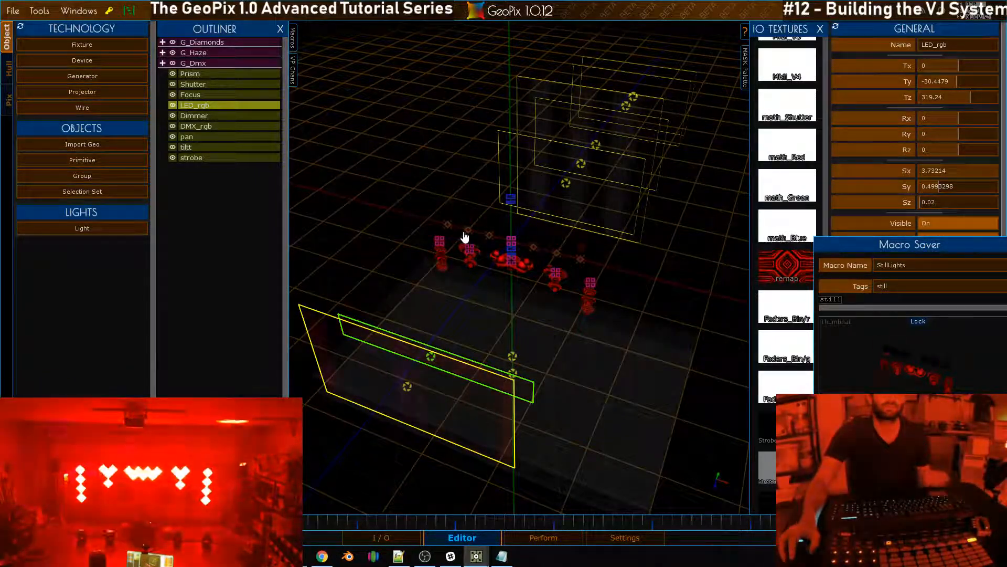
Set the macro's tag to hype and its name to redRazors in the Macro Saver
drag(882, 247, 585, 180)
click(616, 217)
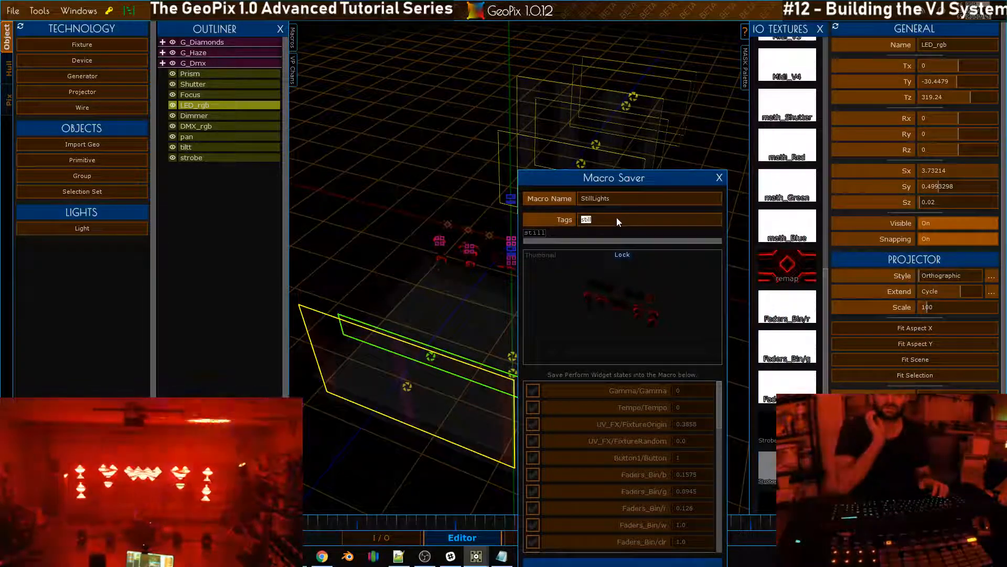
text(hype)
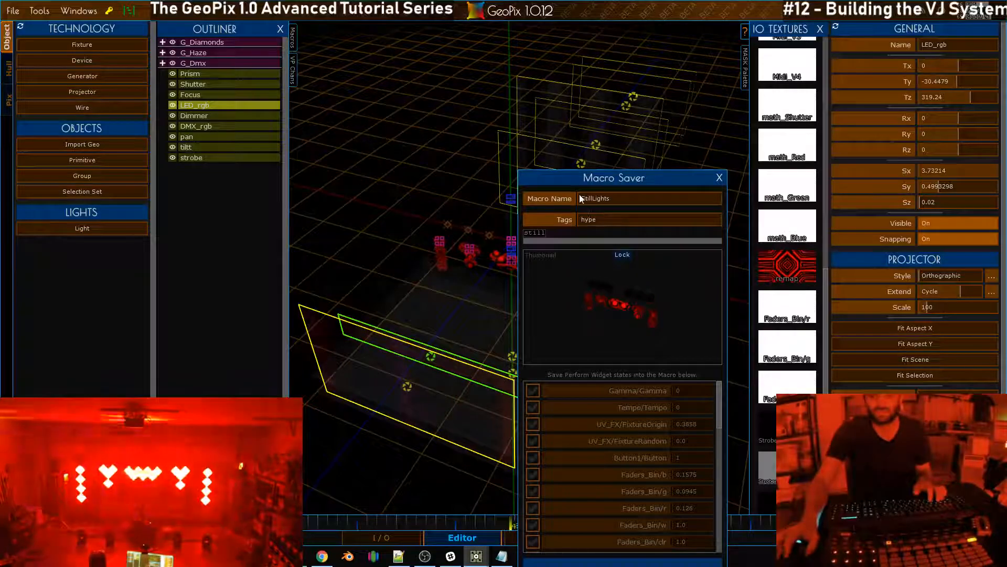
click(614, 196)
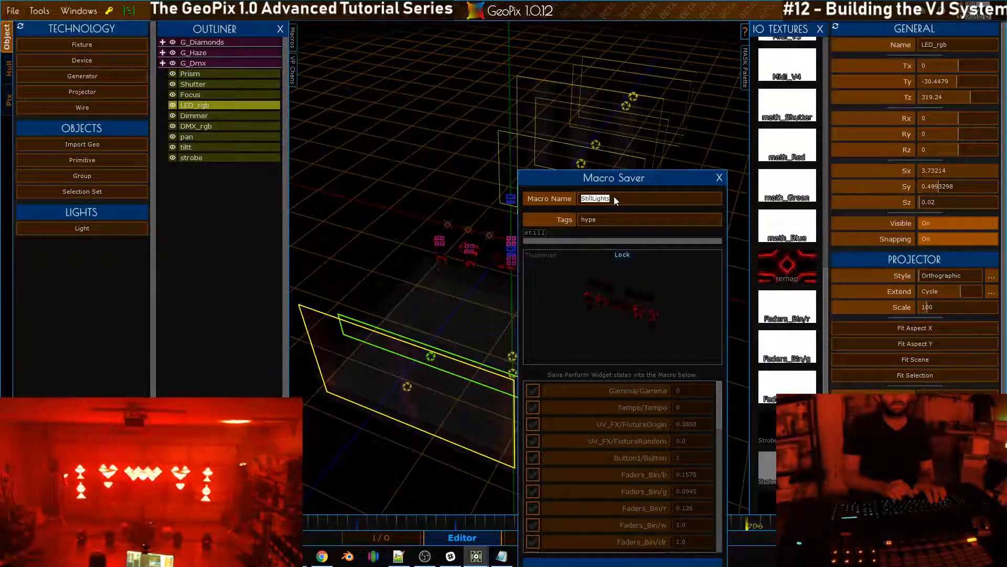
text(redRazors)
key(Return)
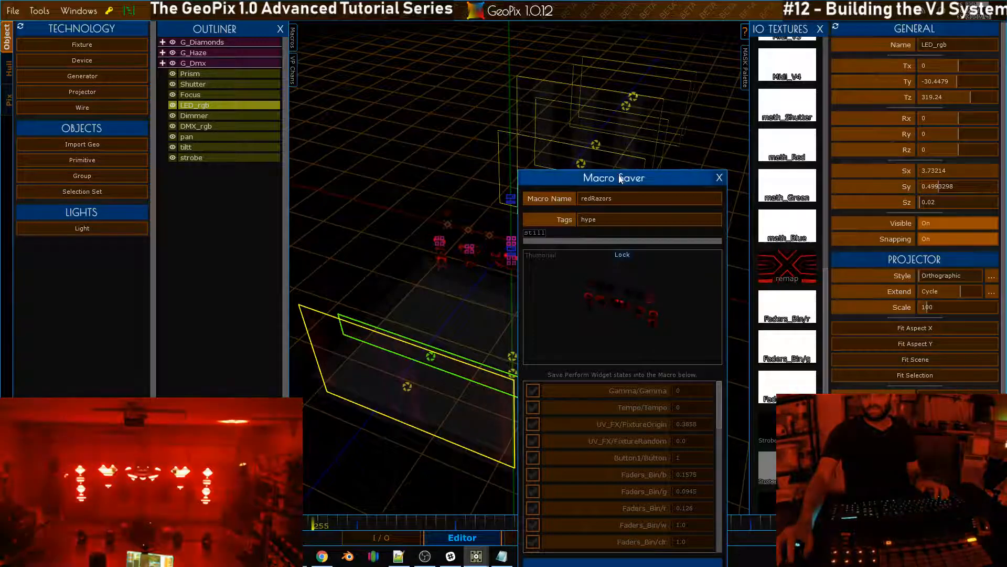
drag(619, 178, 630, 126)
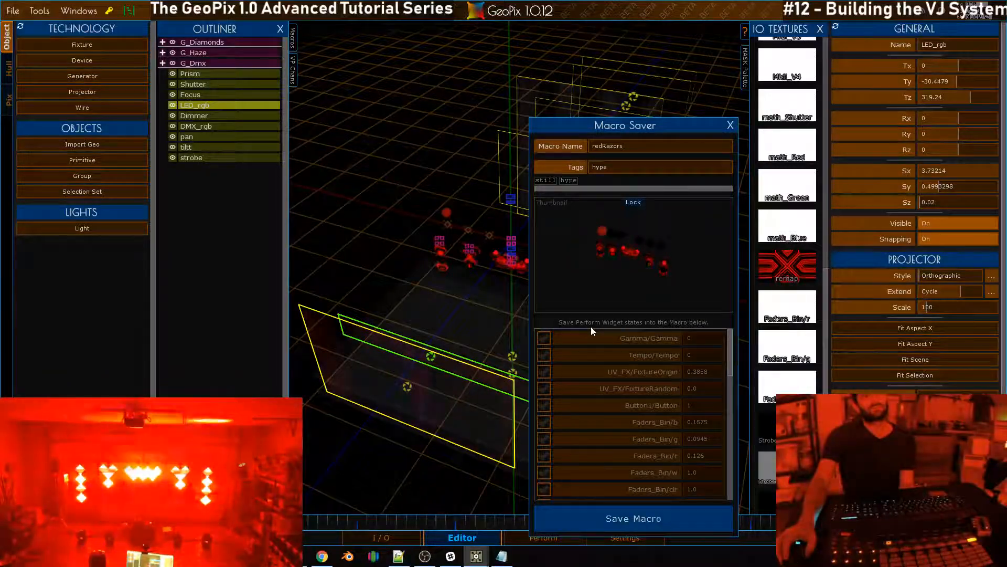
drag(624, 125, 756, 94)
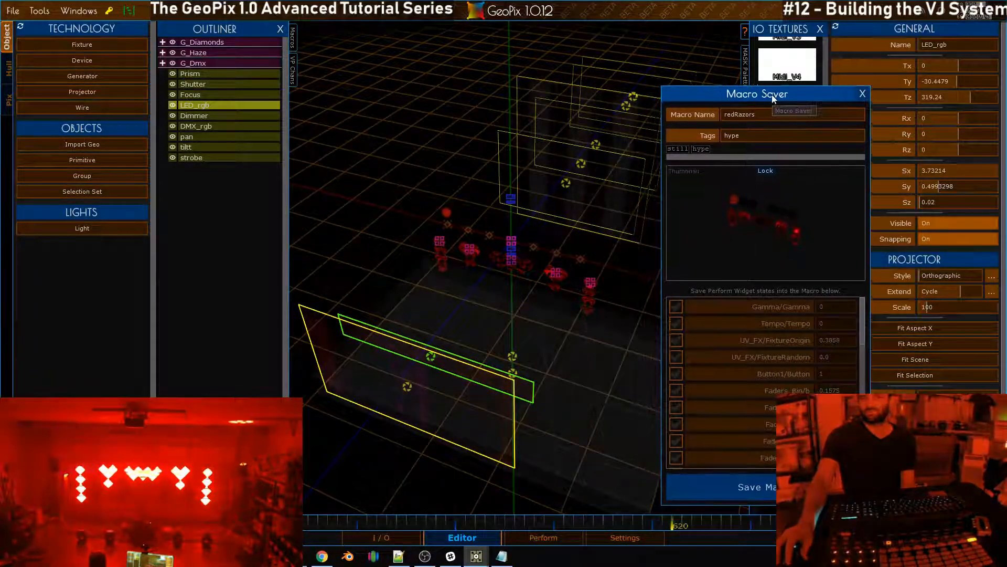
Set the Ramp_Tilt node's interpolation to ease-in, ease-out and its ramp type to Vertical
click(404, 540)
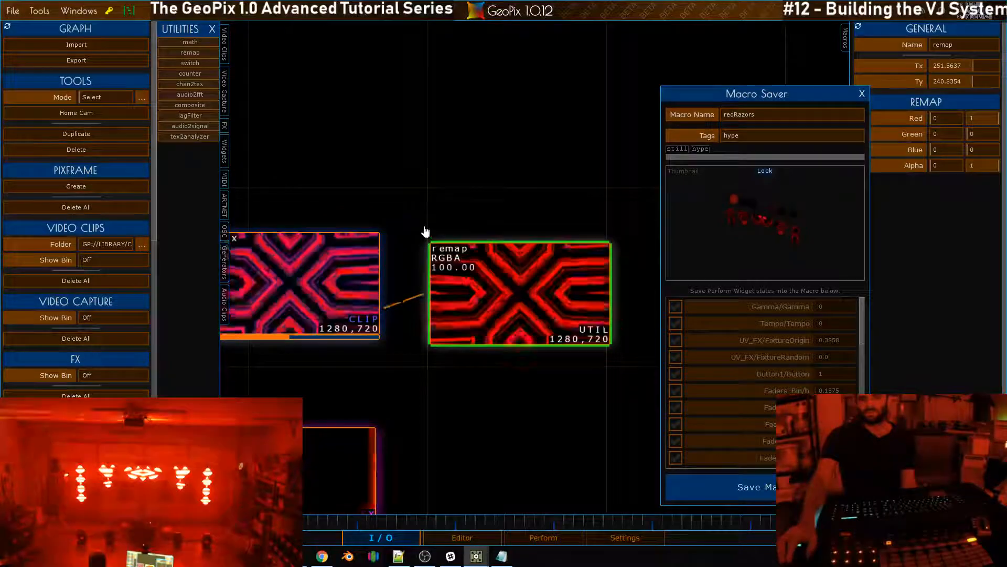
scroll(526, 282, down, 3)
middle_drag(519, 285, 506, 188)
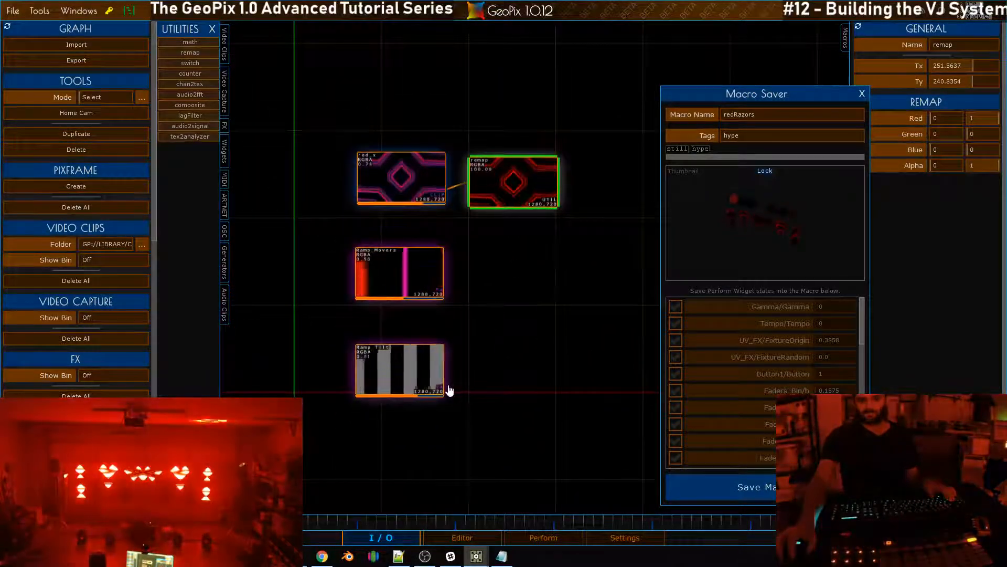
click(405, 368)
drag(737, 95, 697, 325)
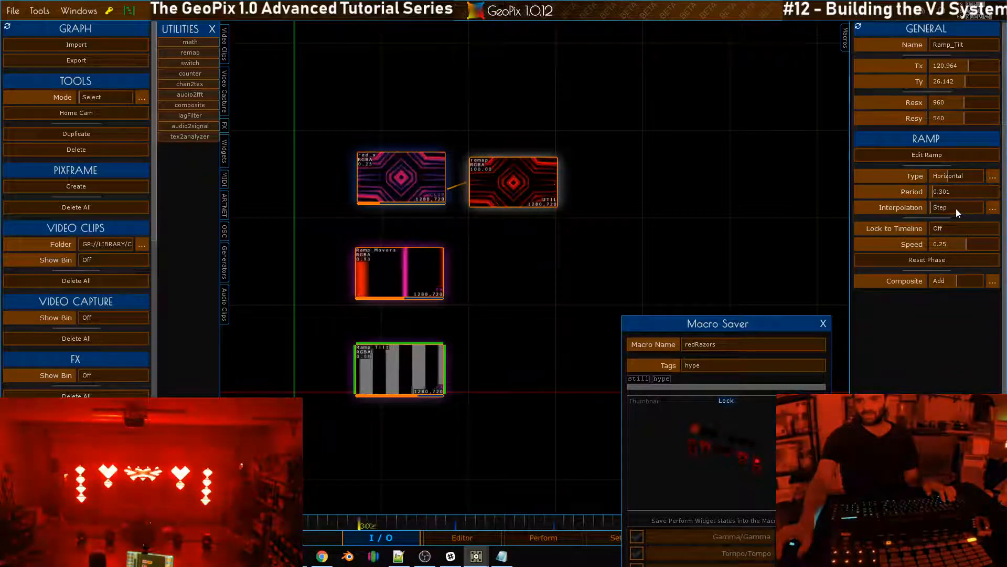
click(956, 209)
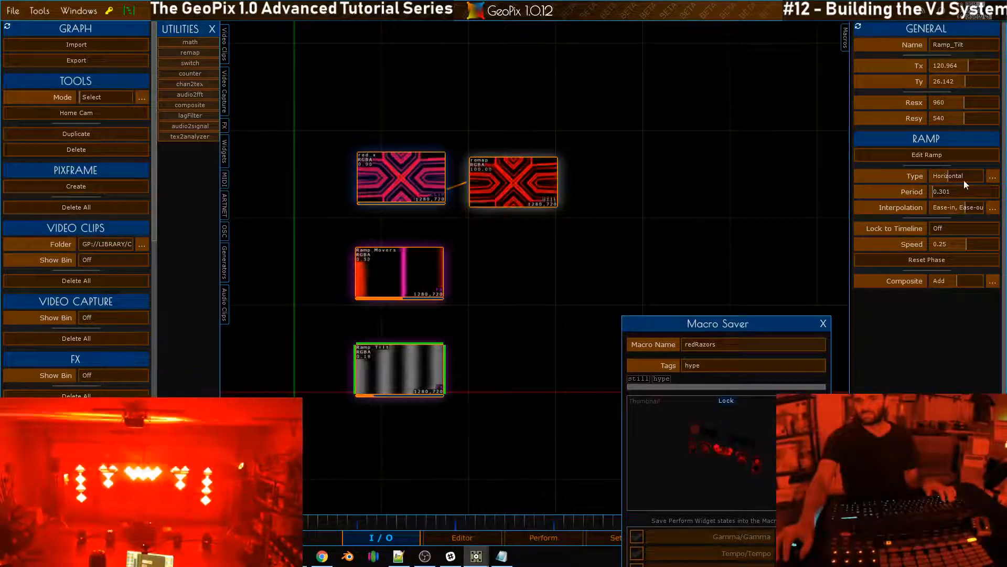
click(964, 179)
scroll(964, 177, up, 1)
scroll(964, 177, down, 3)
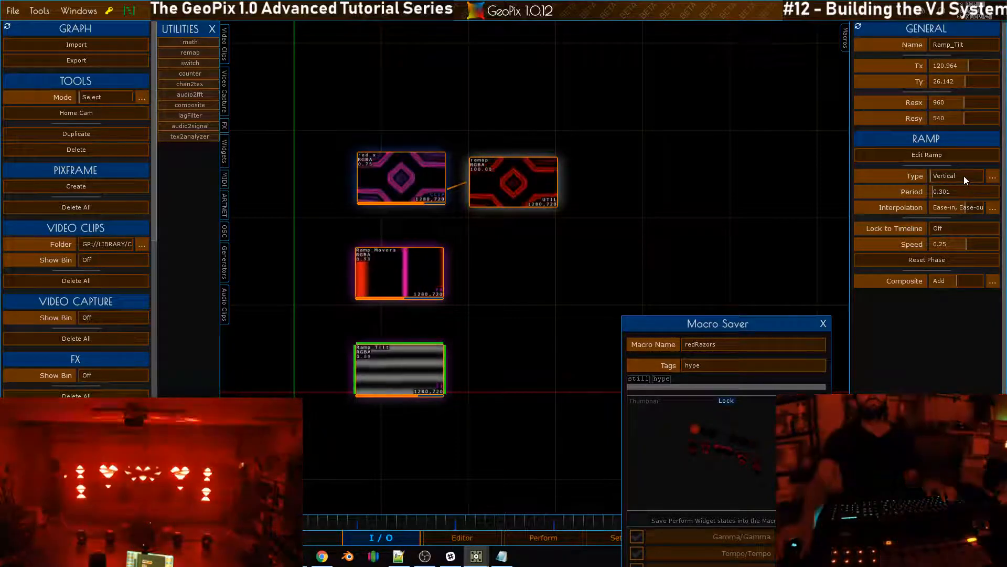
Delete the black color stops from the Ramp_Movers gradient so only the pink and red stops remain, and close the Ramp Editor
scroll(537, 310, down, 4)
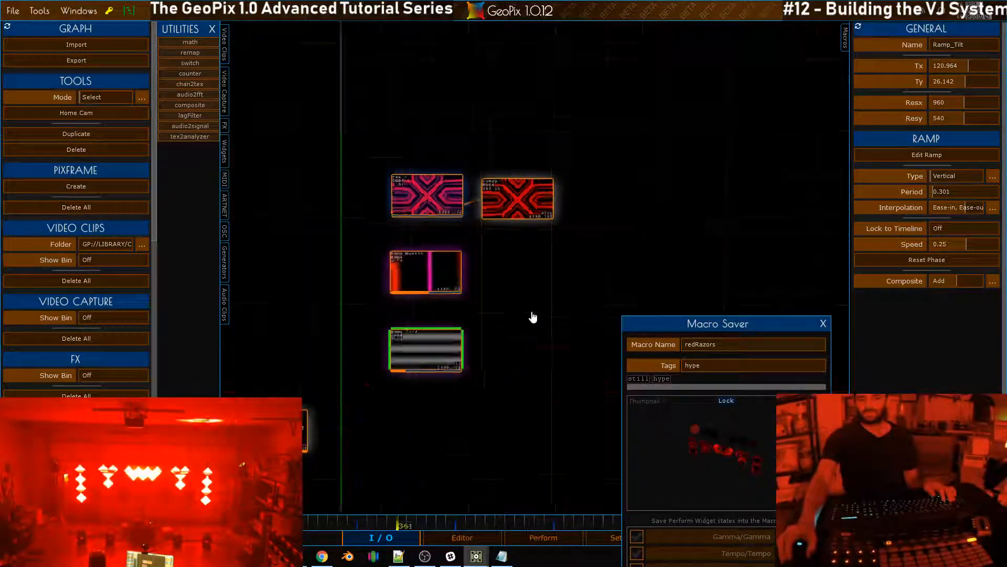
scroll(455, 265, up, 3)
click(445, 264)
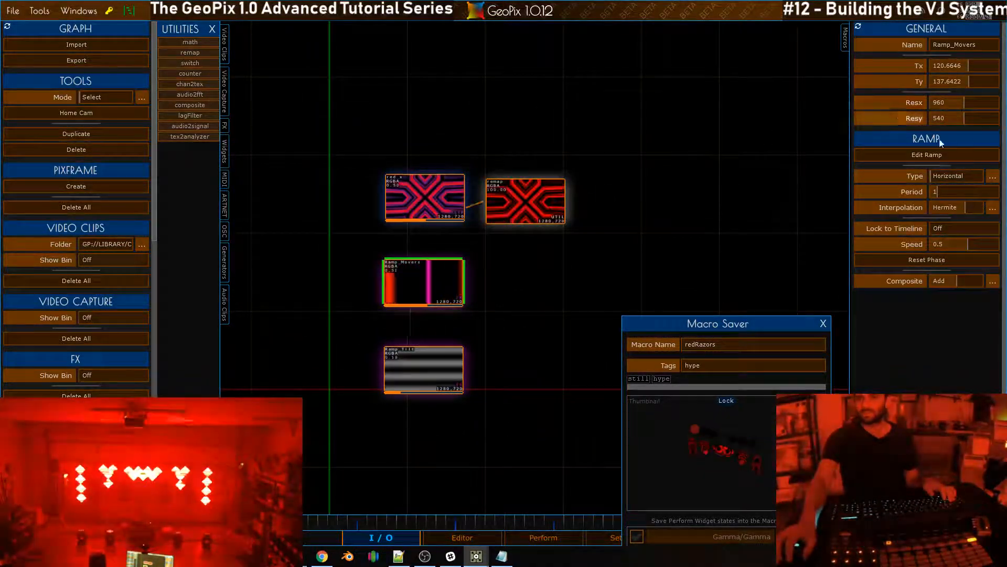
click(952, 156)
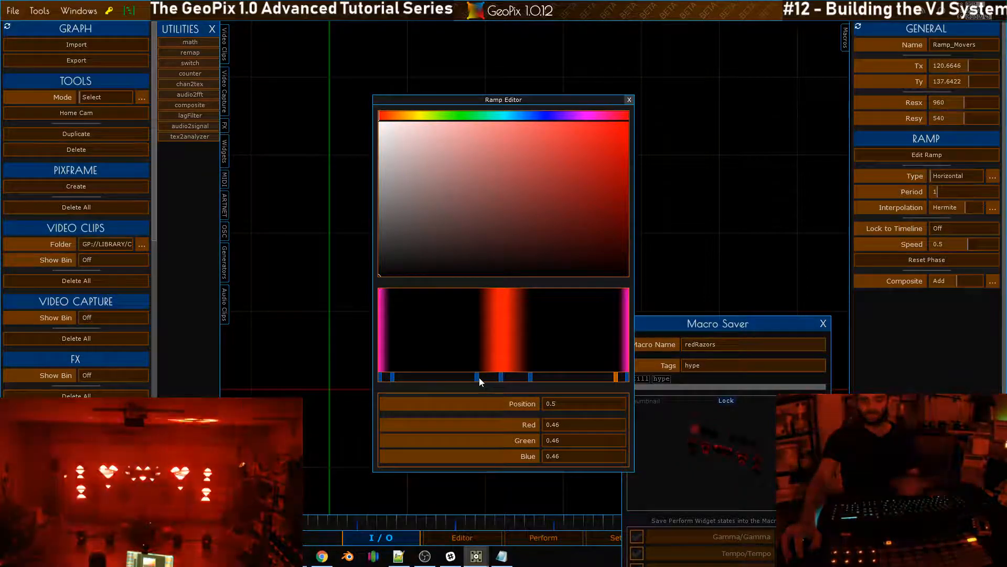
click(479, 376)
click(531, 375)
key(Delete)
click(479, 377)
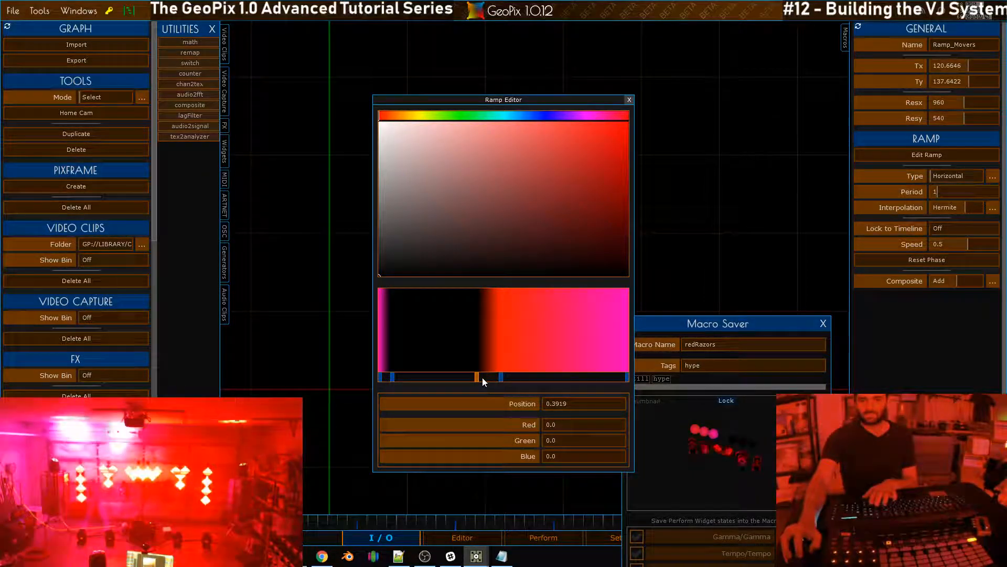
key(Delete)
click(393, 379)
key(Delete)
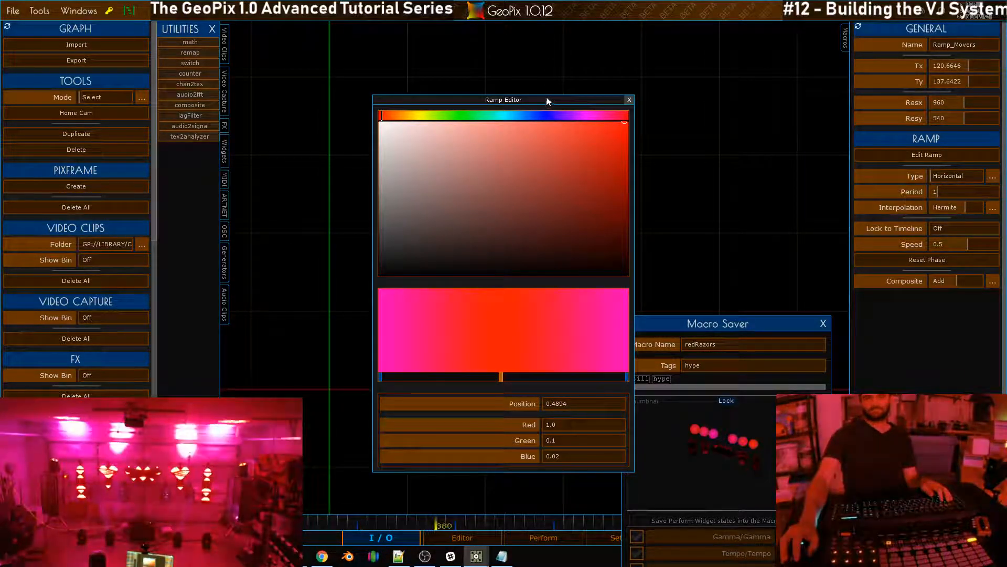
drag(549, 97, 531, 91)
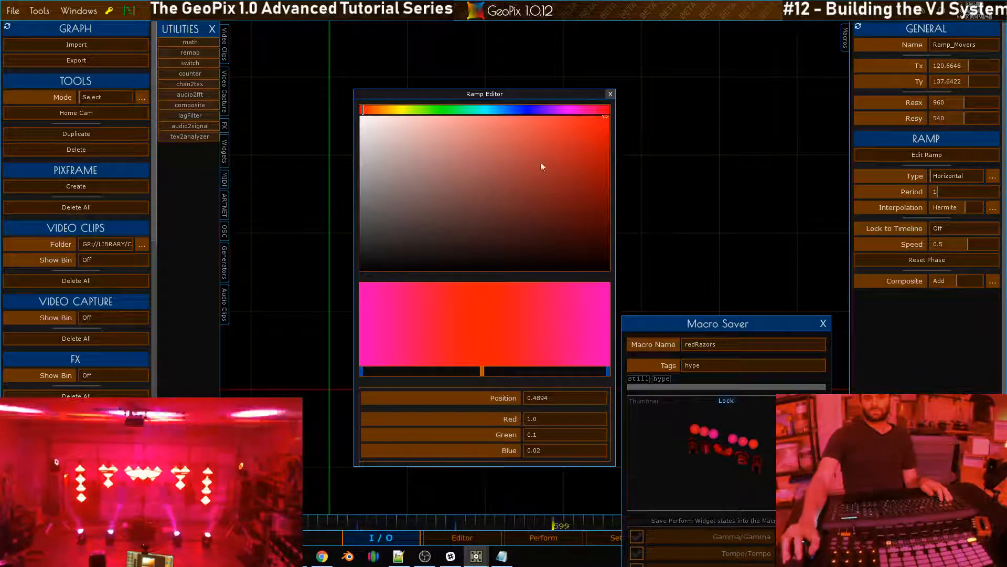
click(611, 94)
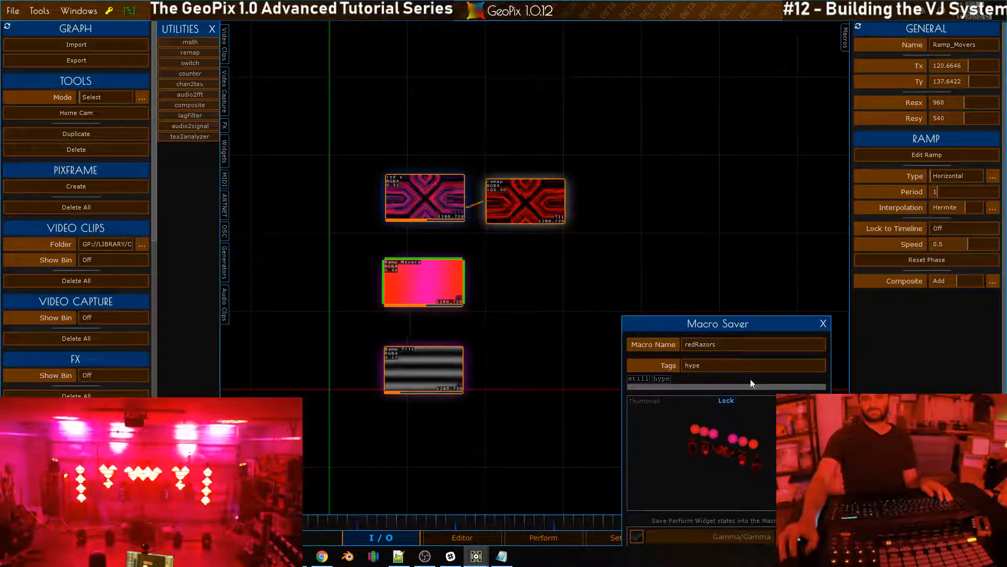
Replace the Utilities bin with the Video Clips bin and place the free_loops_Codex_Green clip above the red_x node
scroll(456, 179, down, 2)
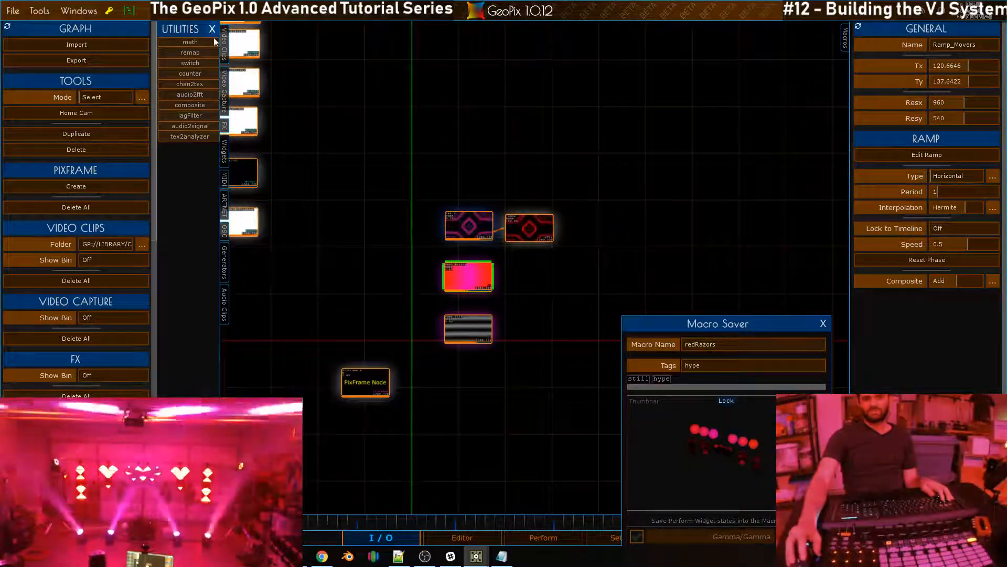
click(212, 30)
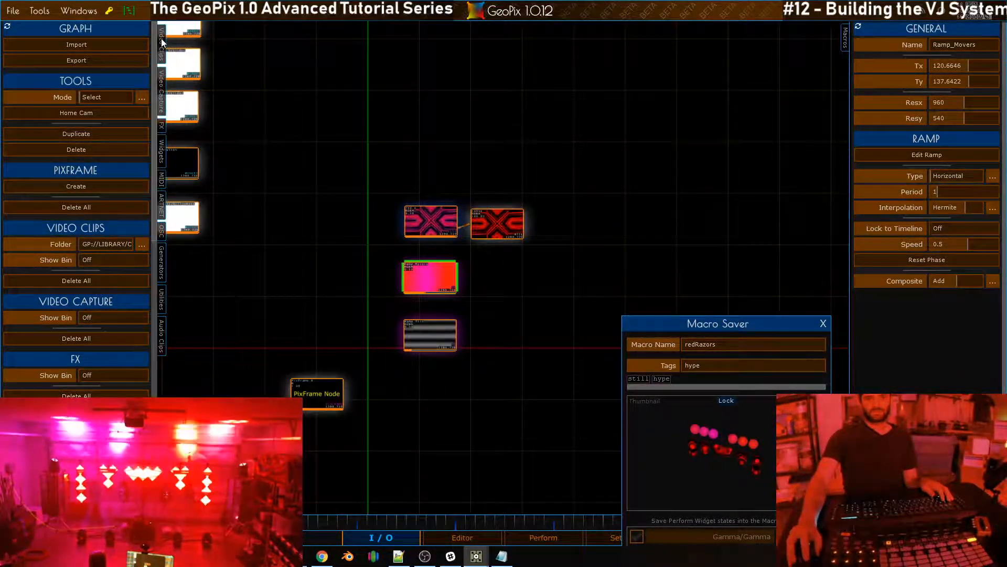
click(162, 42)
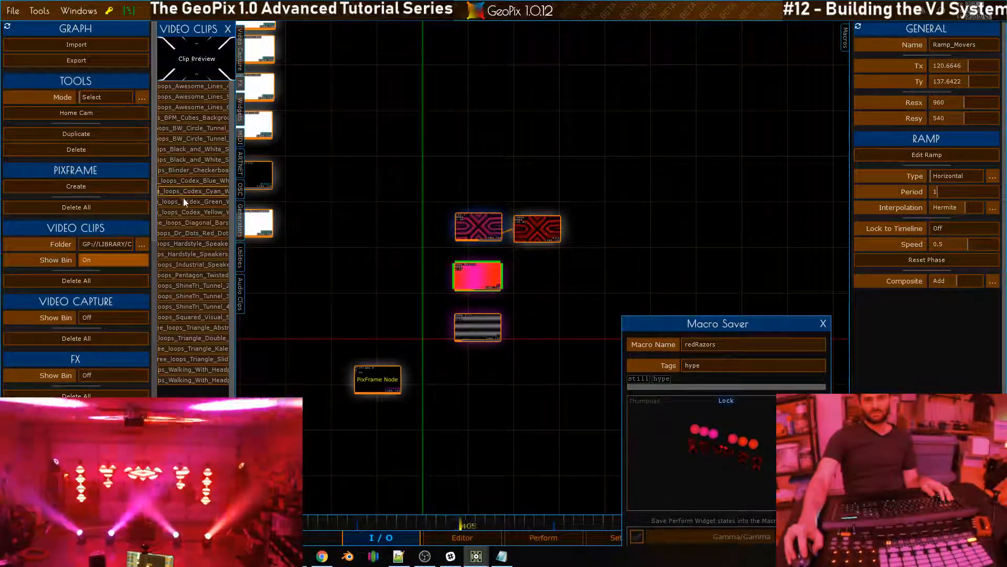
double_click(185, 201)
click(465, 190)
scroll(483, 194, up, 5)
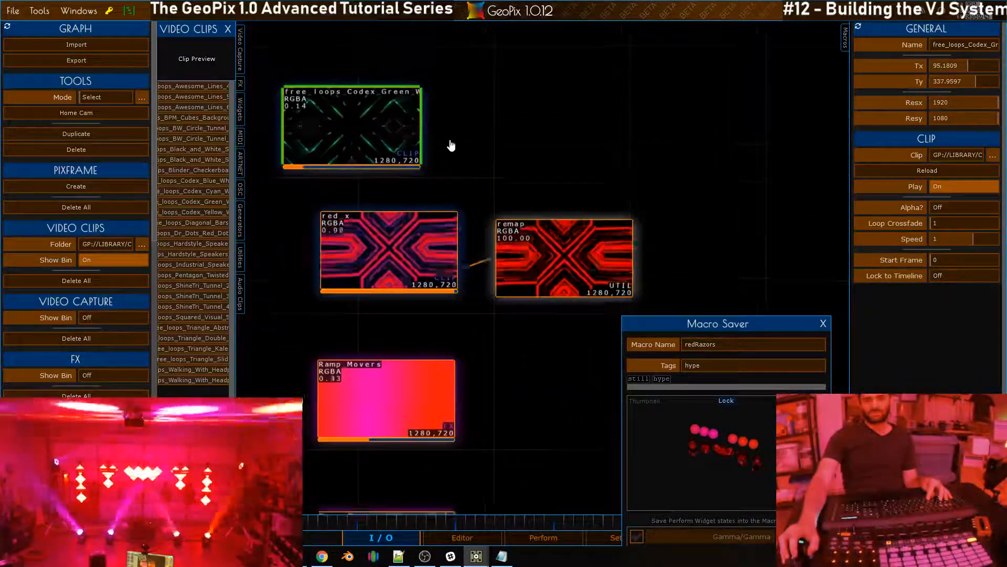
key(c)
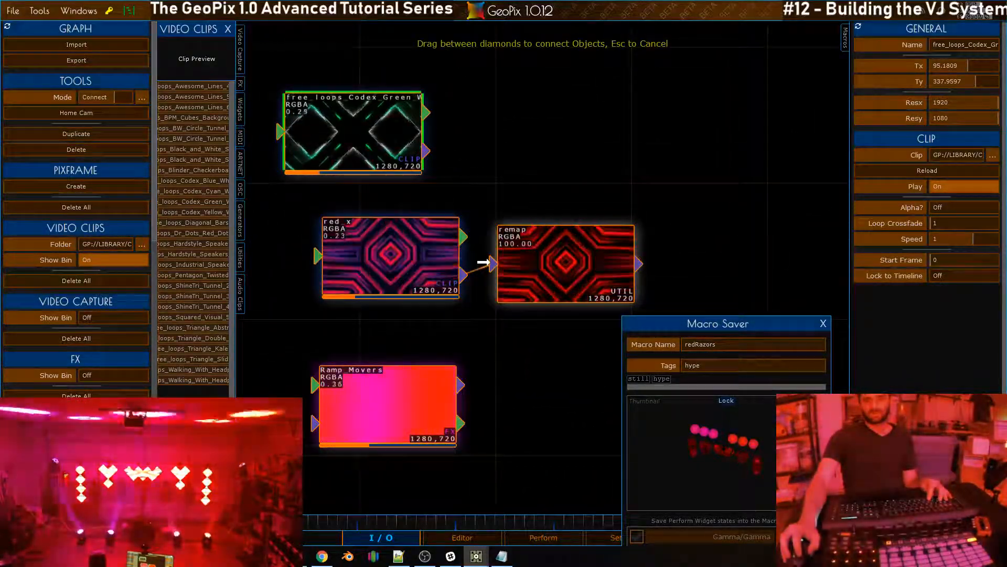
click(491, 263)
scroll(454, 127, down, 2)
key(Escape)
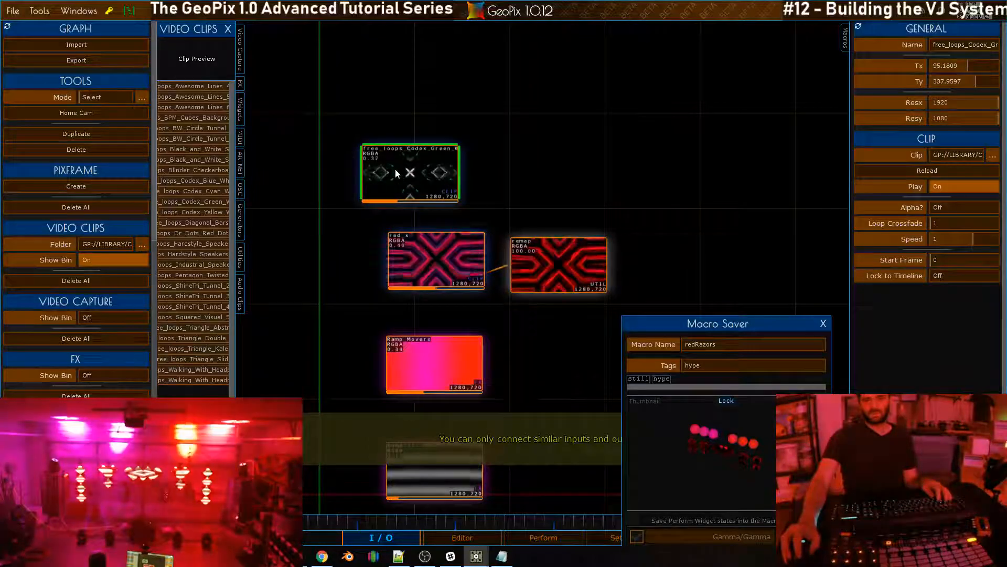
Rename the new green Codex clip as greenThings
click(974, 46)
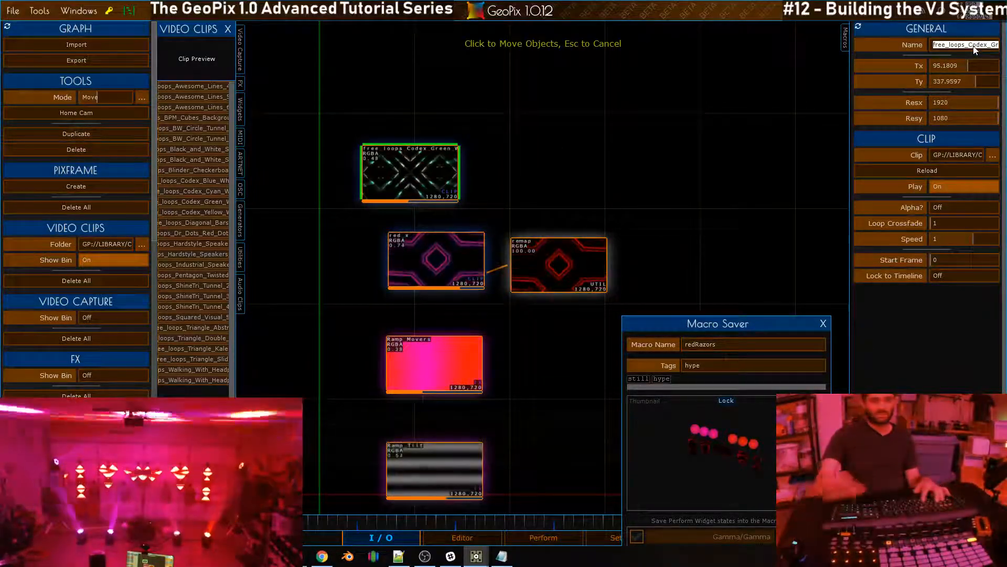
text(greenThubgs)
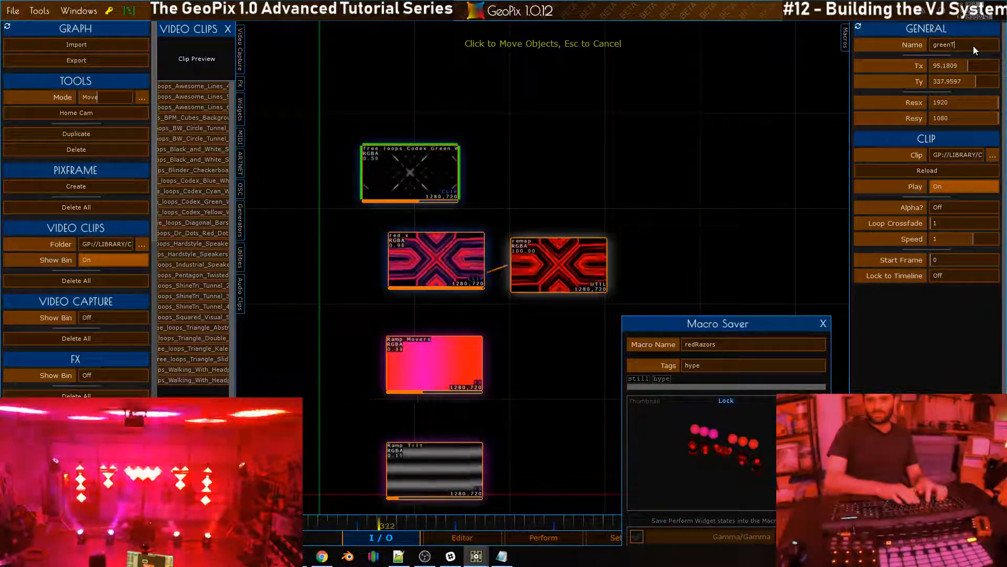
drag(973, 46, 956, 49)
text(ings)
key(Return)
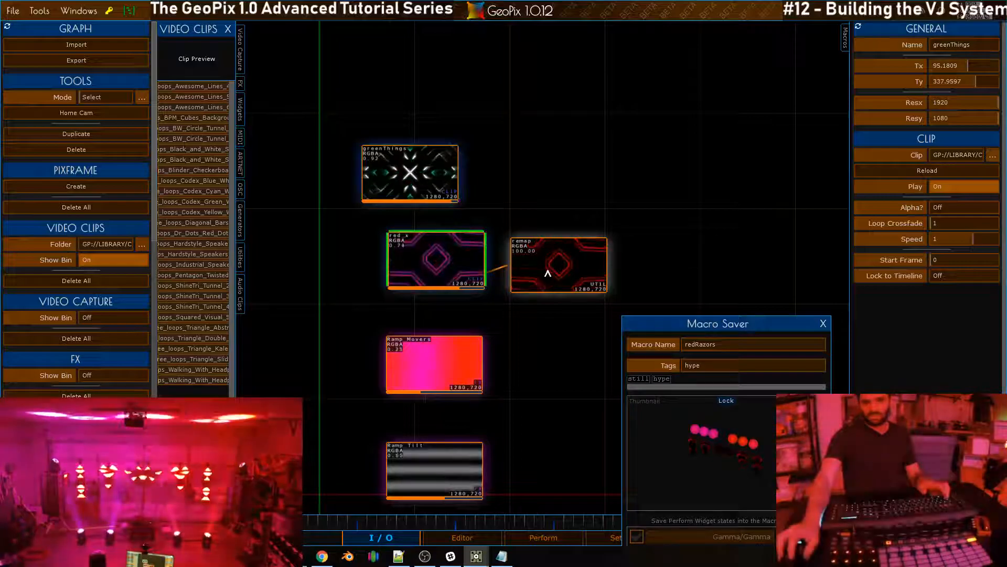
Delete the red_x clip and its remap node from the graph, and select the greenThings clip
shift+click(547, 273)
key(Delete)
middle_drag(537, 306, 546, 194)
click(467, 378)
scroll(449, 310, down, 3)
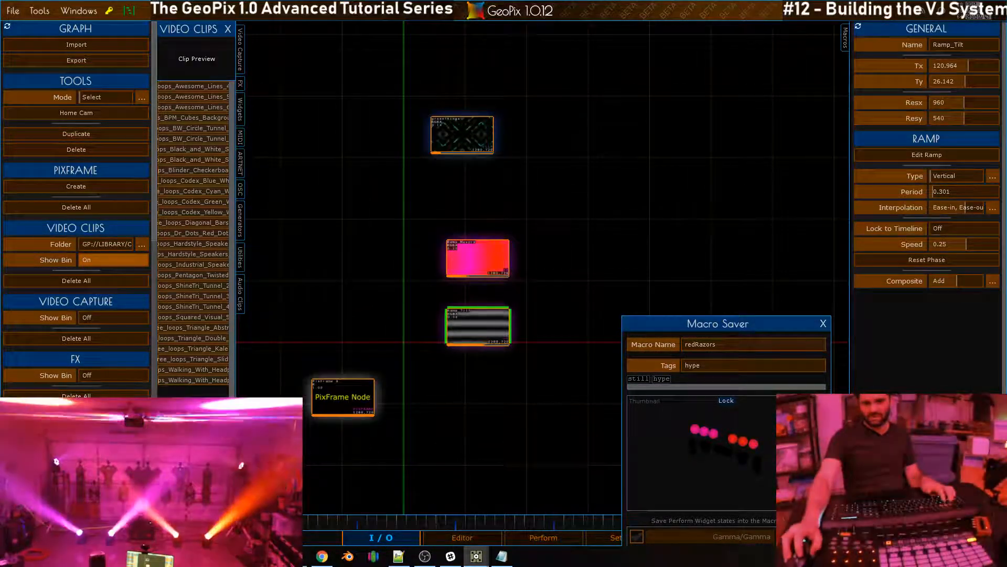
click(336, 404)
click(463, 141)
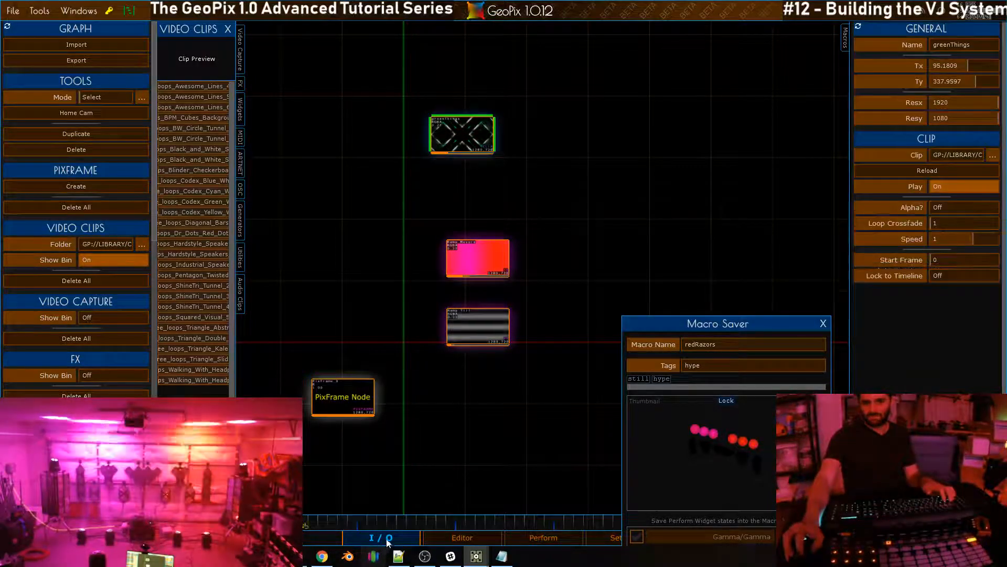
Assign the greenThings texture to the LED_rgb projector in the Editor and set the projector's Sy scale to 2.49933
click(477, 538)
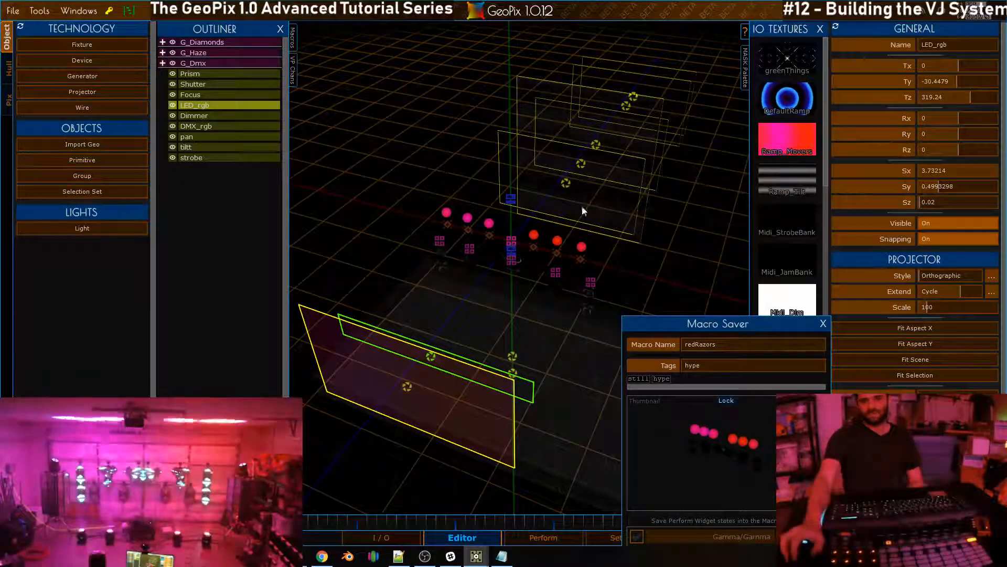
drag(785, 331, 695, 377)
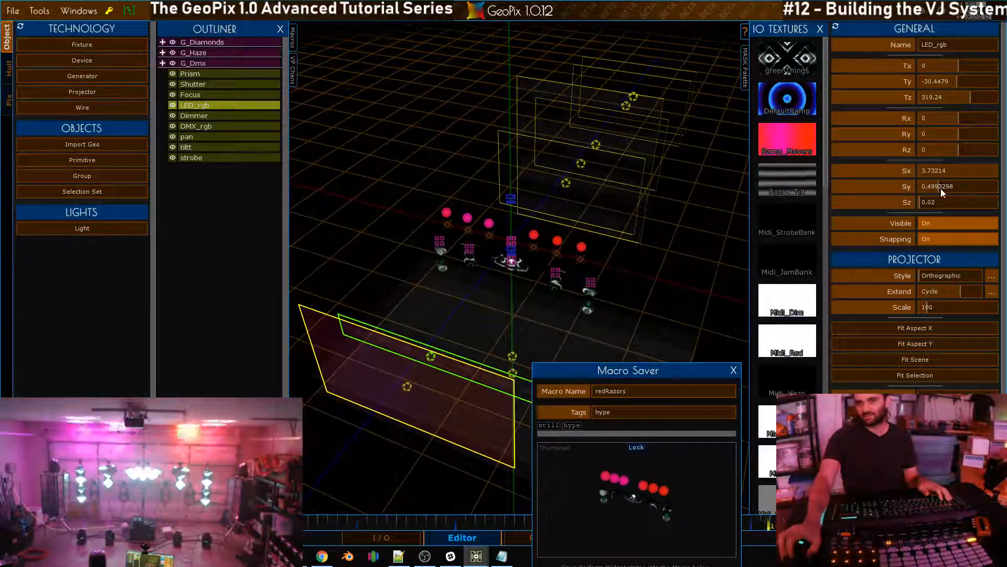
scroll(941, 188, up, 3)
scroll(941, 188, down, 1)
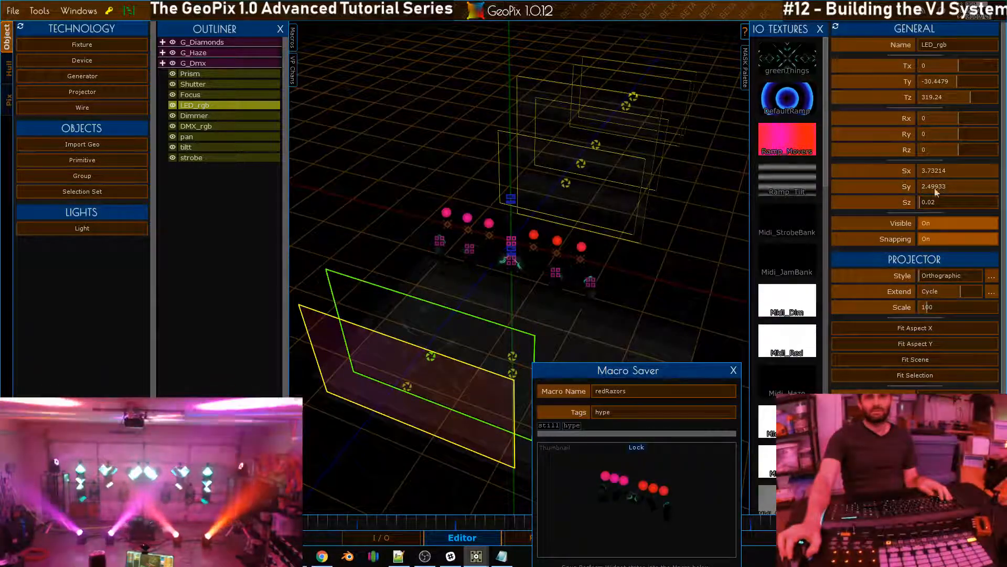
alt+drag(416, 225, 753, 314)
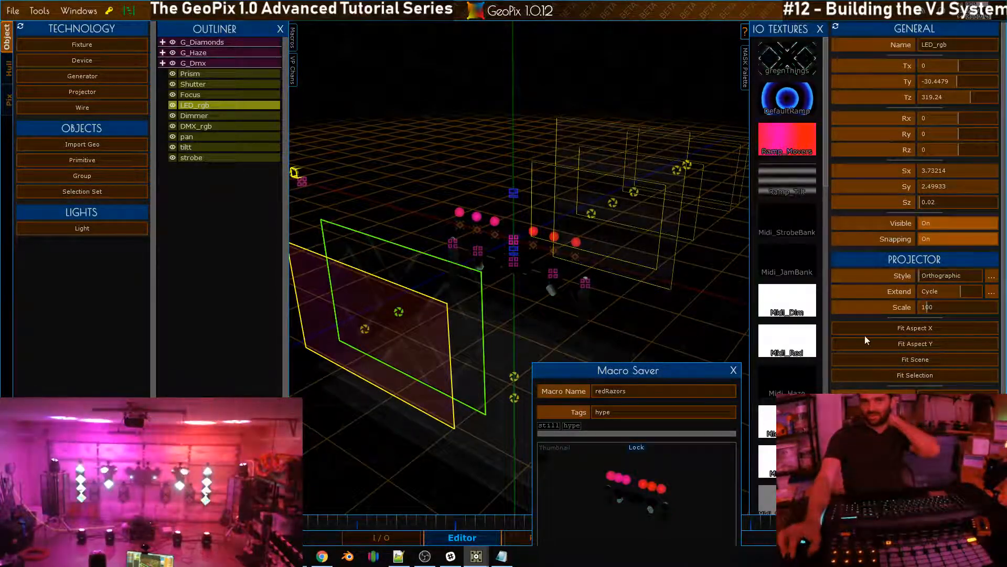
Set the video clips folder in the I/O graph to C:\GP_PROJ\LIBRARY\CLIPS\Mine
click(381, 537)
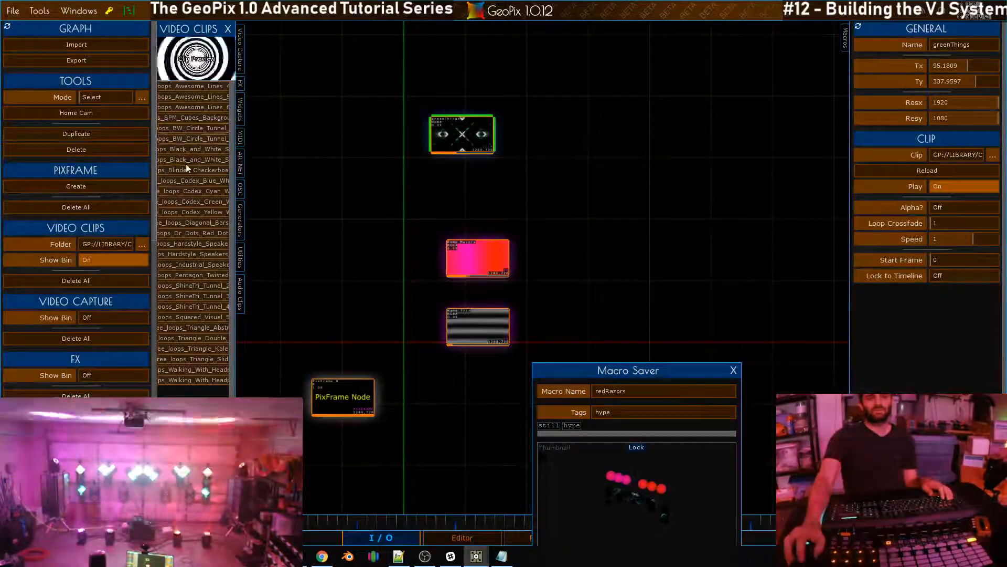
click(142, 243)
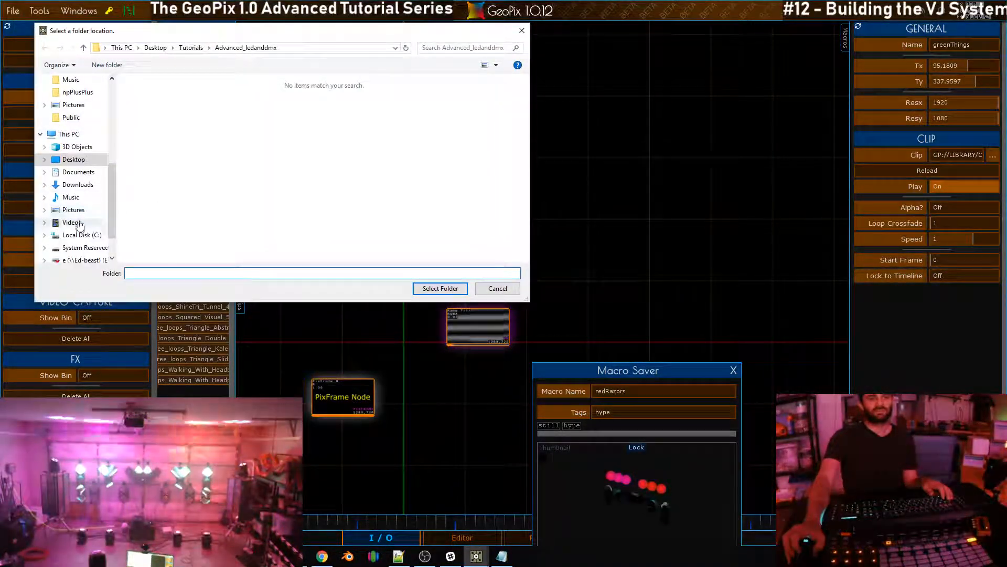
click(79, 235)
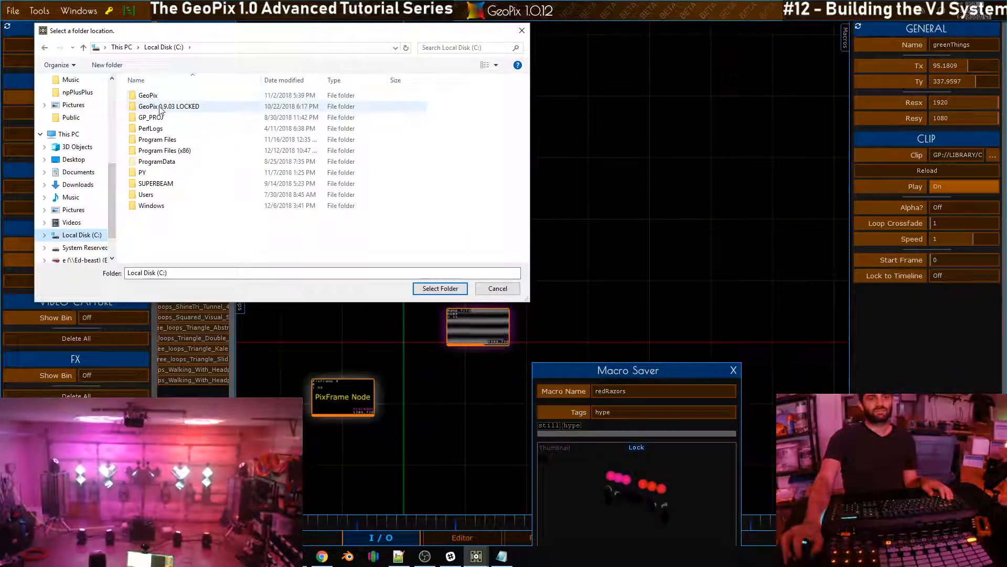
double_click(155, 95)
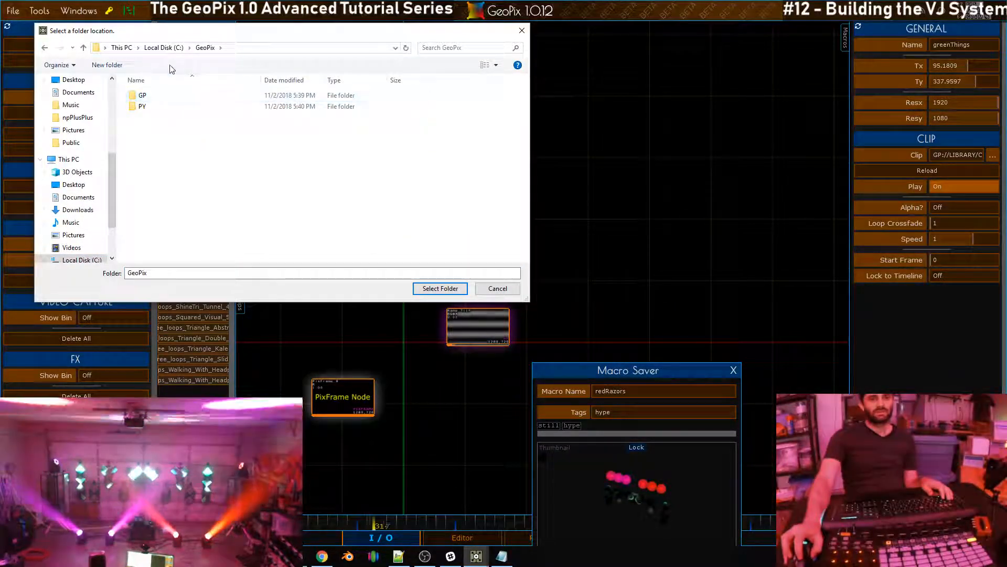
click(170, 49)
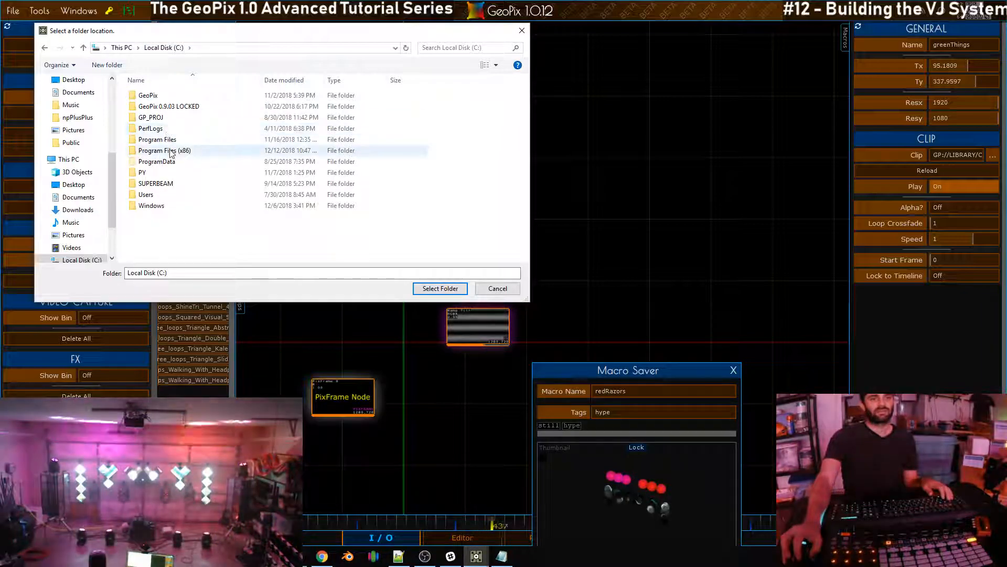
double_click(174, 118)
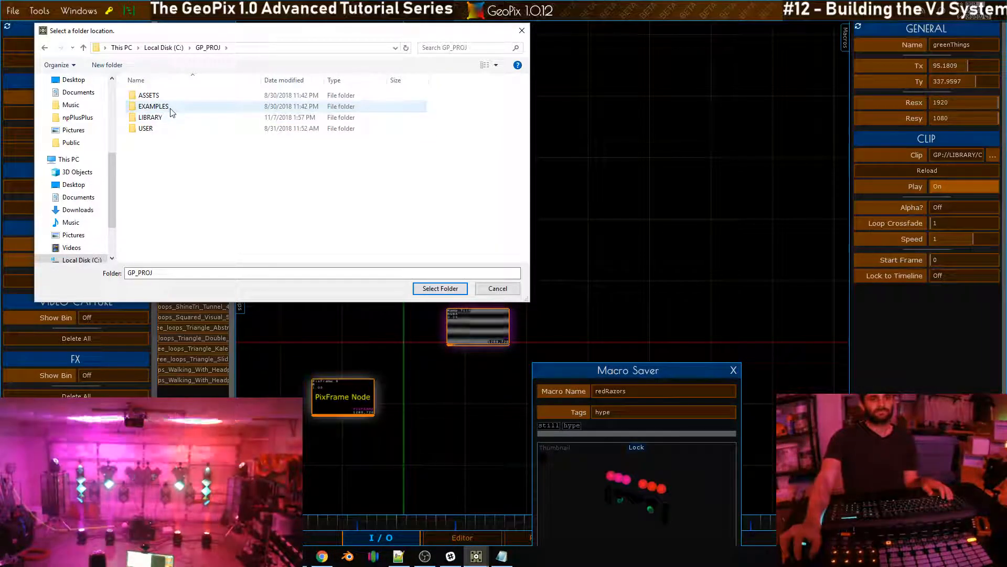
double_click(153, 107)
click(208, 48)
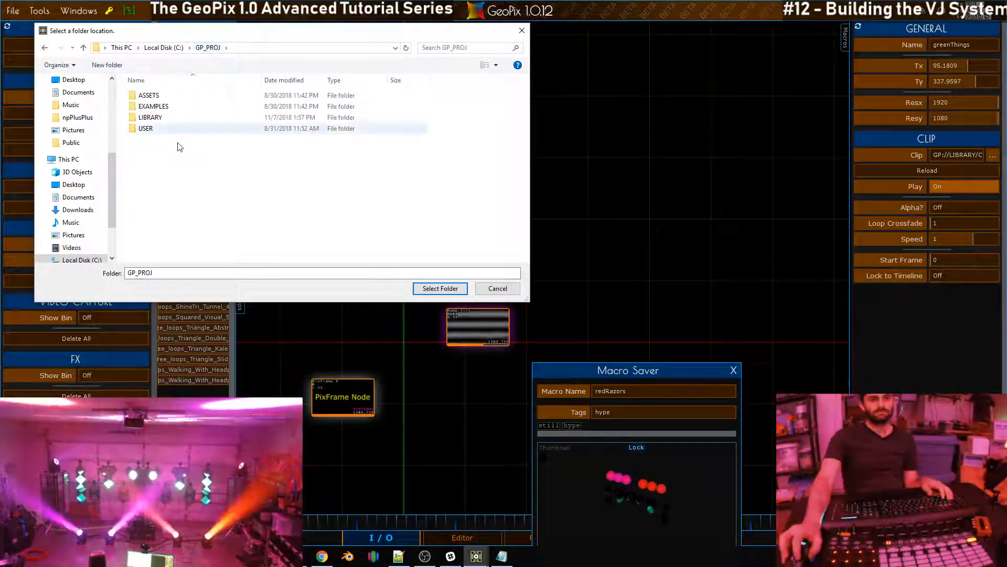
double_click(157, 117)
click(168, 108)
double_click(168, 108)
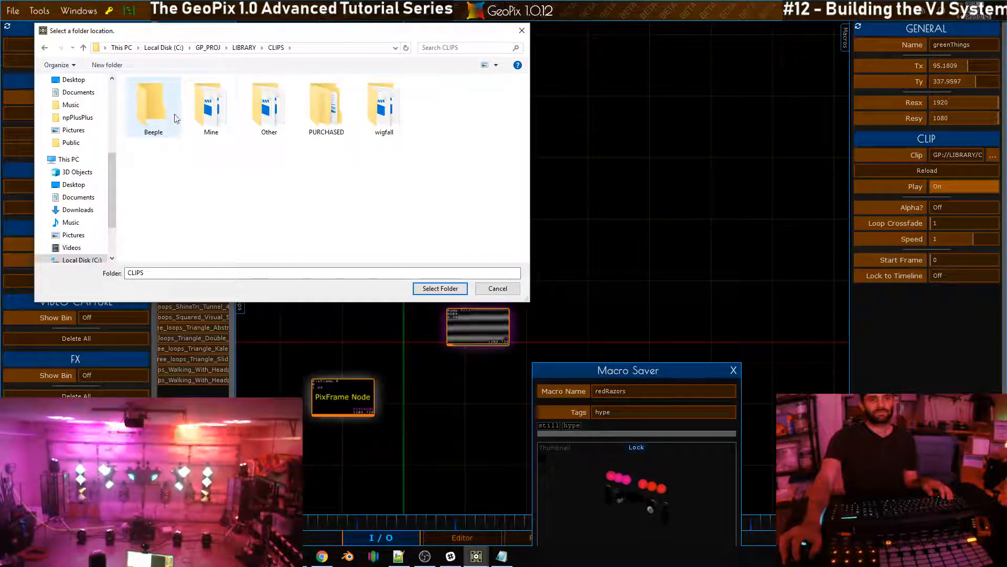
double_click(213, 108)
click(440, 289)
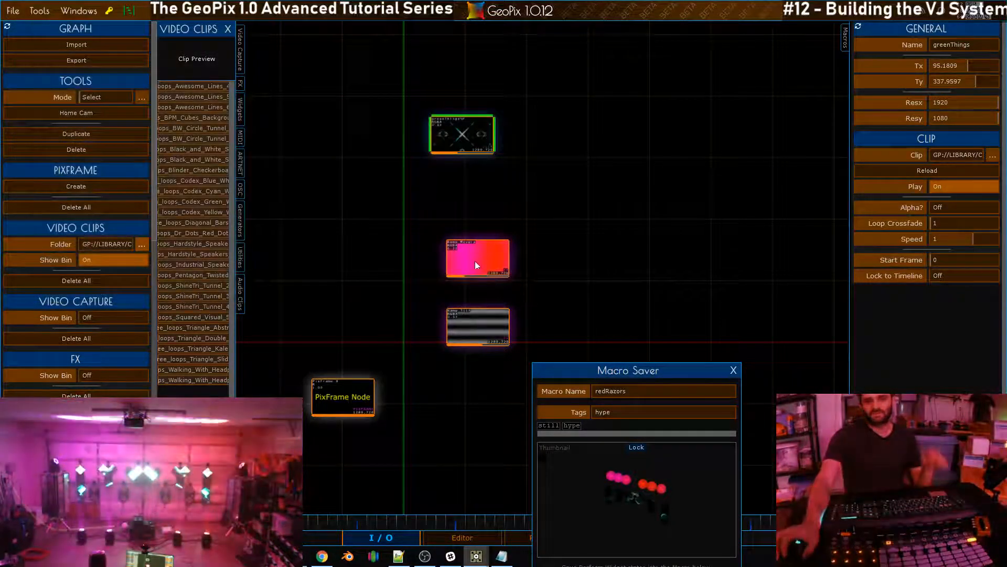
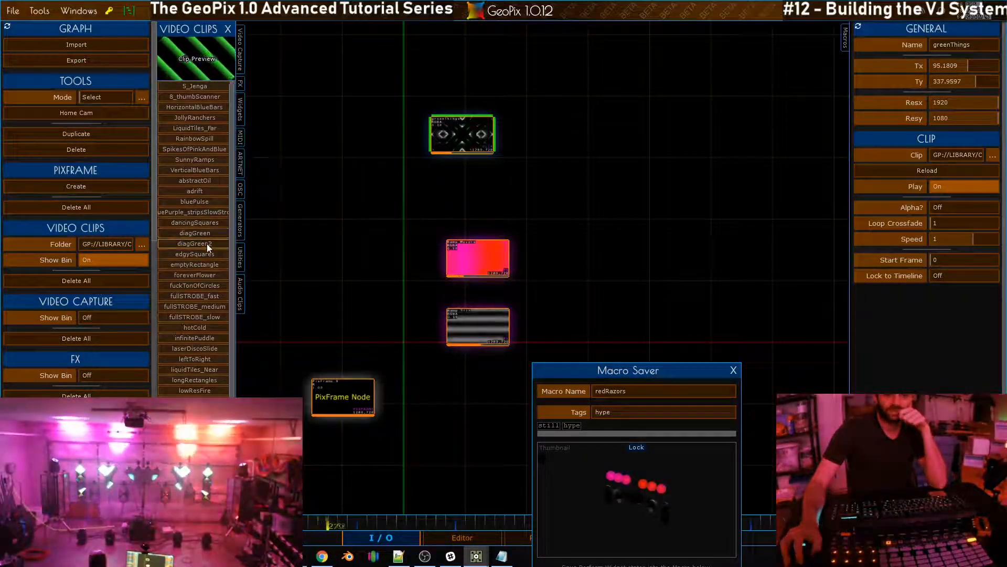
Place the diagGreen2 clip in the graph in place of greenThings, and delete the greenThings clip
click(207, 244)
click(461, 139)
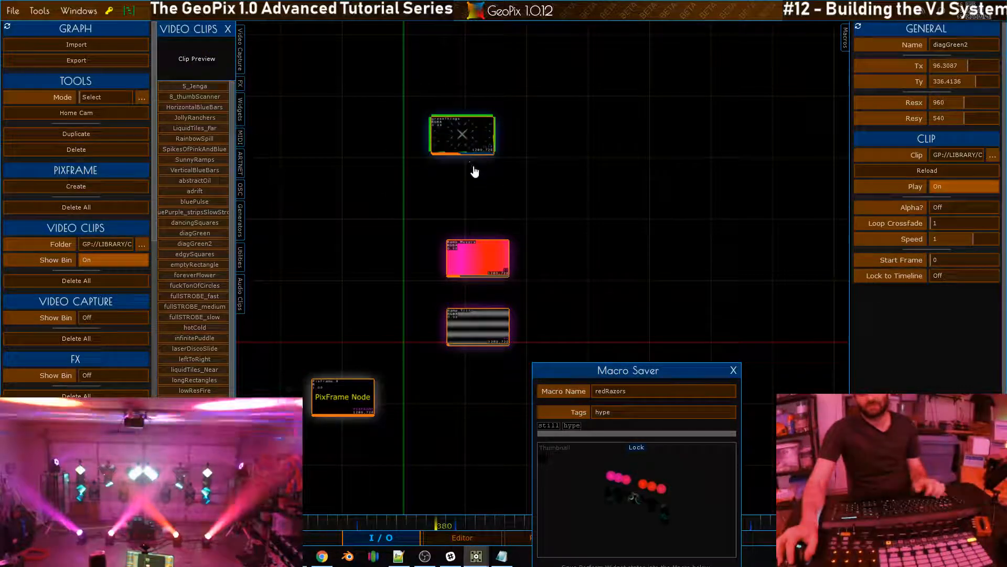
drag(476, 143, 488, 187)
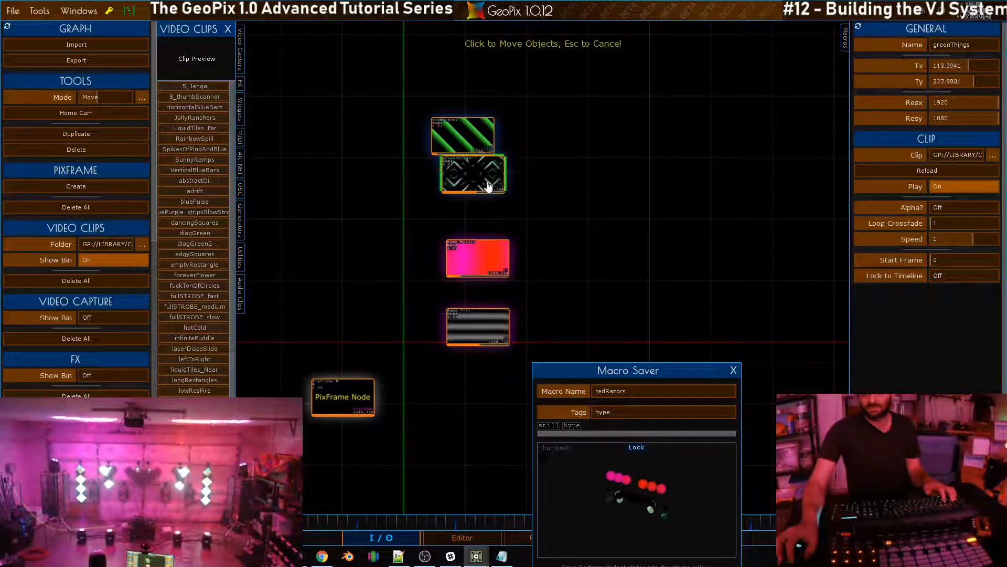
key(Delete)
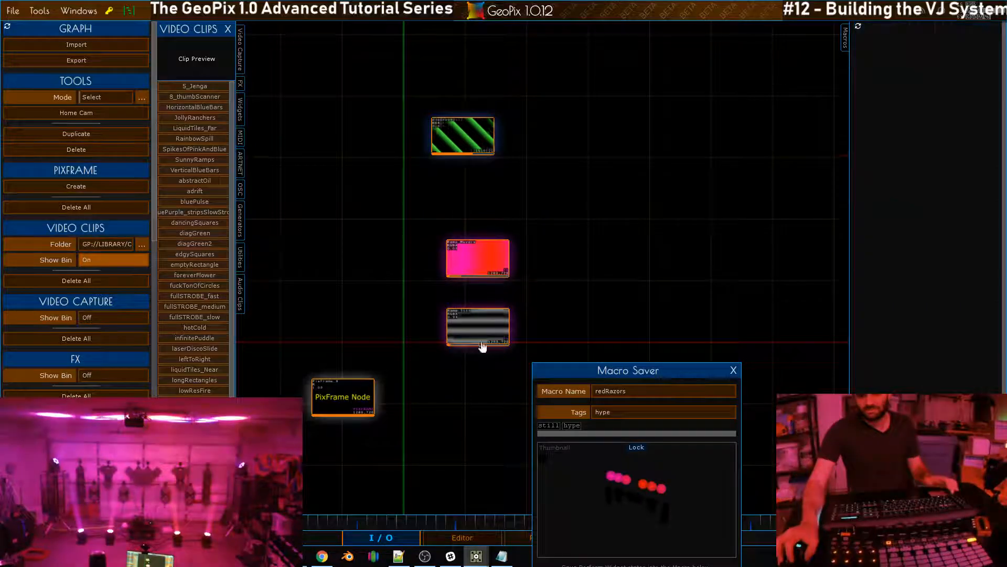
Return to the Editor, frame the lights for the thumbnail, and name the new macro green_swizzle
click(462, 535)
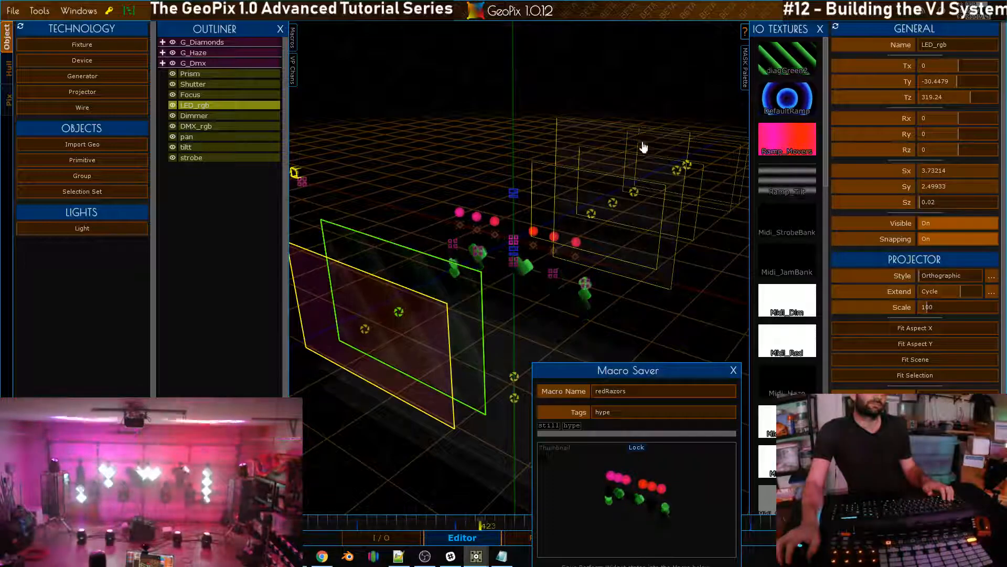
alt+drag(572, 216, 588, 234)
alt+right_drag(605, 239, 595, 220)
drag(652, 368, 636, 225)
click(622, 250)
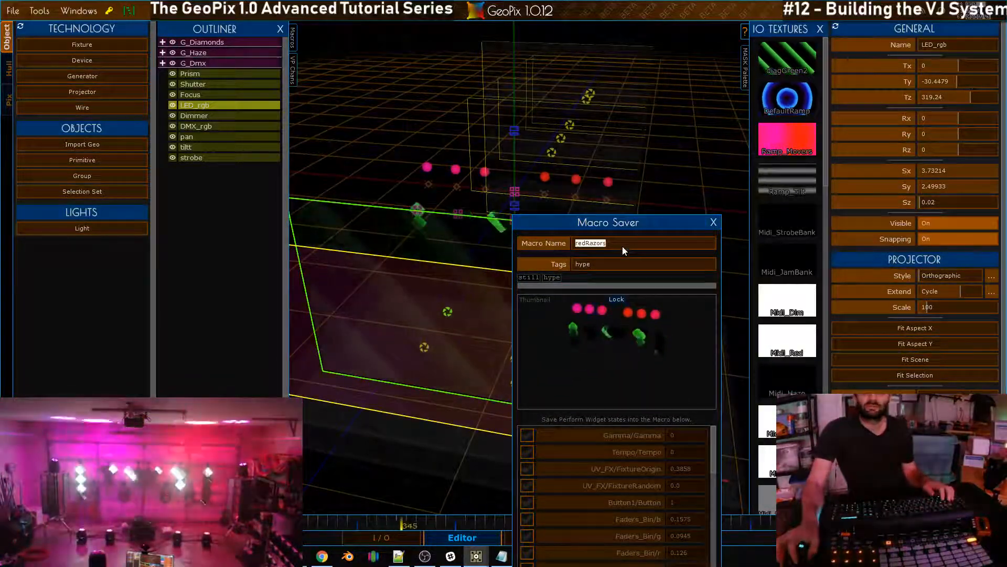
text(green_)
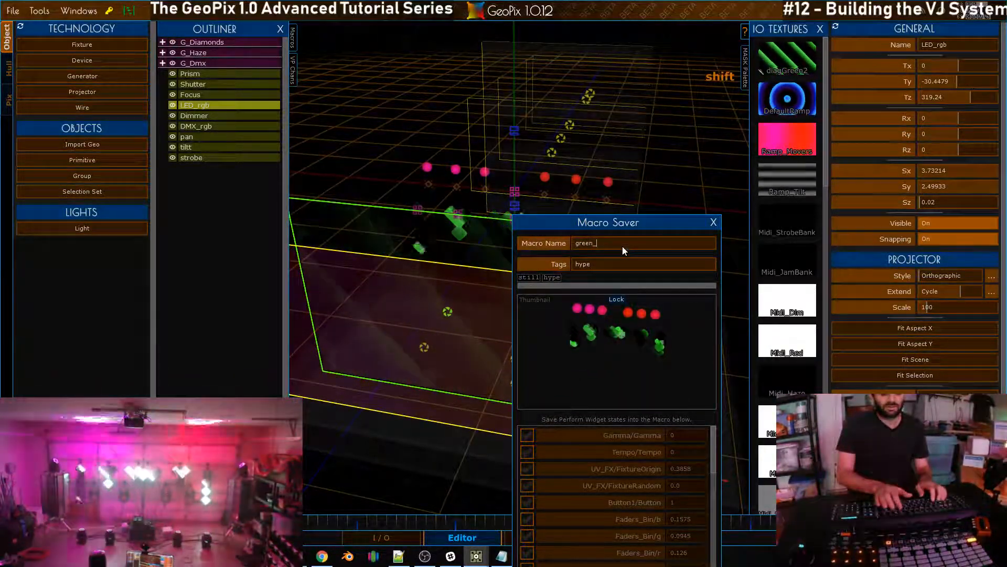
text(swizzled)
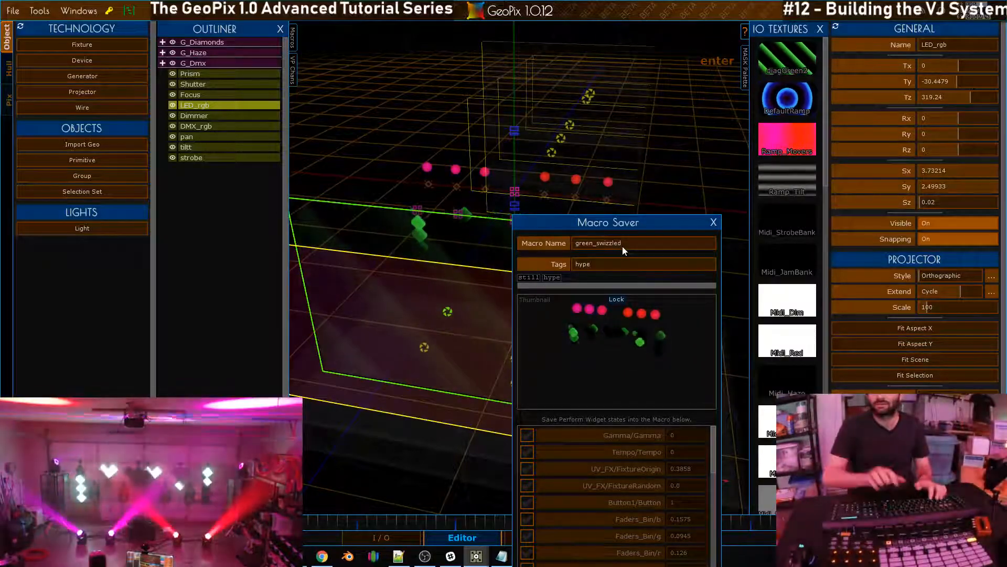
key(BackSpace)
Save the green_swizzle macro with the hype tag and close the Macro Saver
click(587, 265)
drag(609, 222, 641, 64)
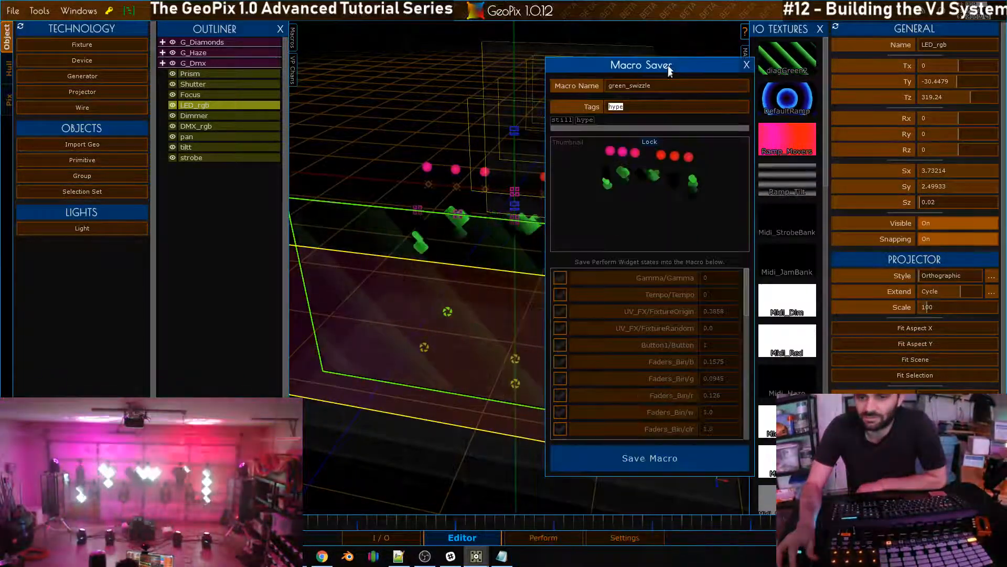
click(679, 415)
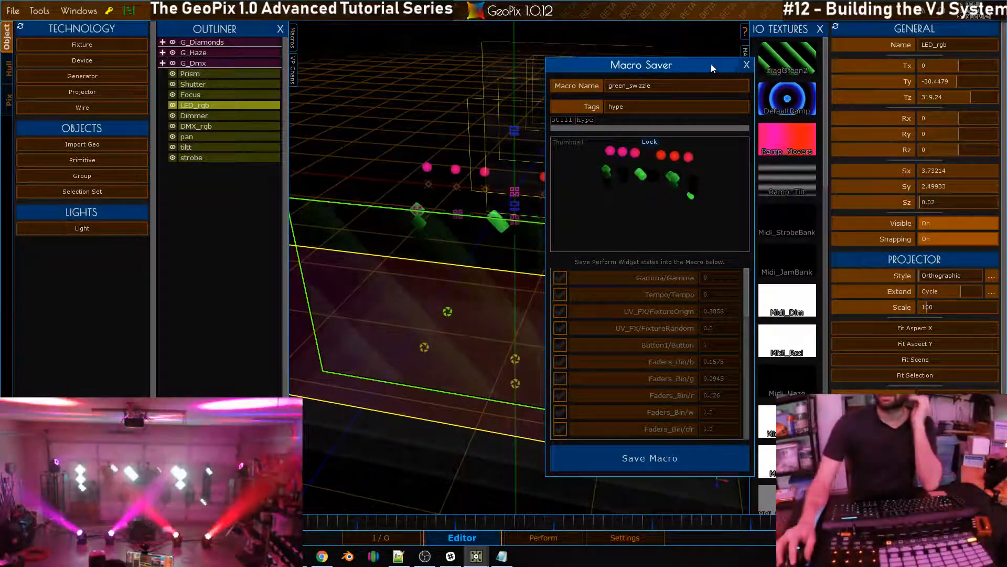
drag(717, 65, 572, 85)
click(595, 82)
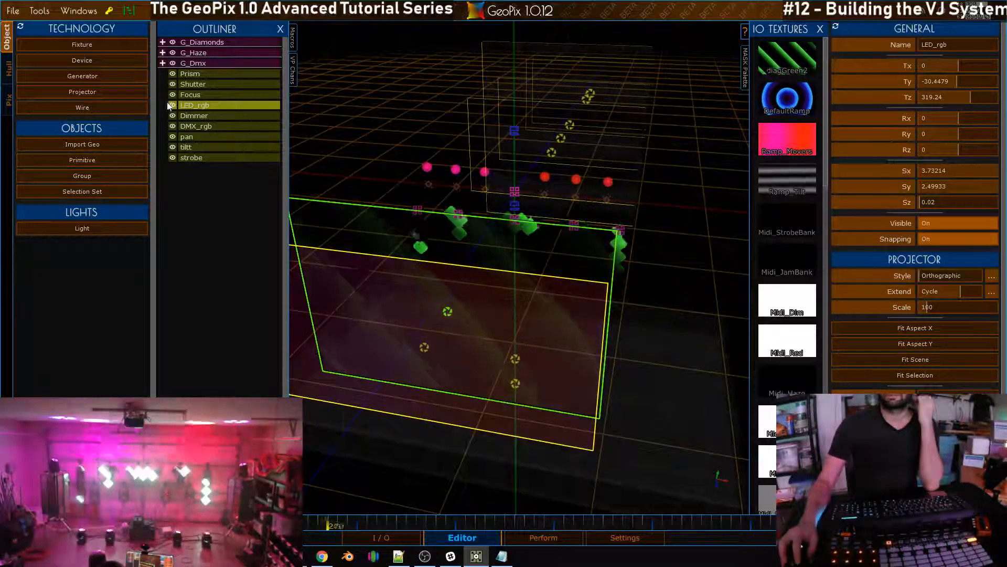
Hide all nine projectors in the Outliner: LED_rgb, Dimmer, DMX_rgb, pan, tiltt, strobe, Prism, Shutter and Focus
click(173, 105)
click(173, 126)
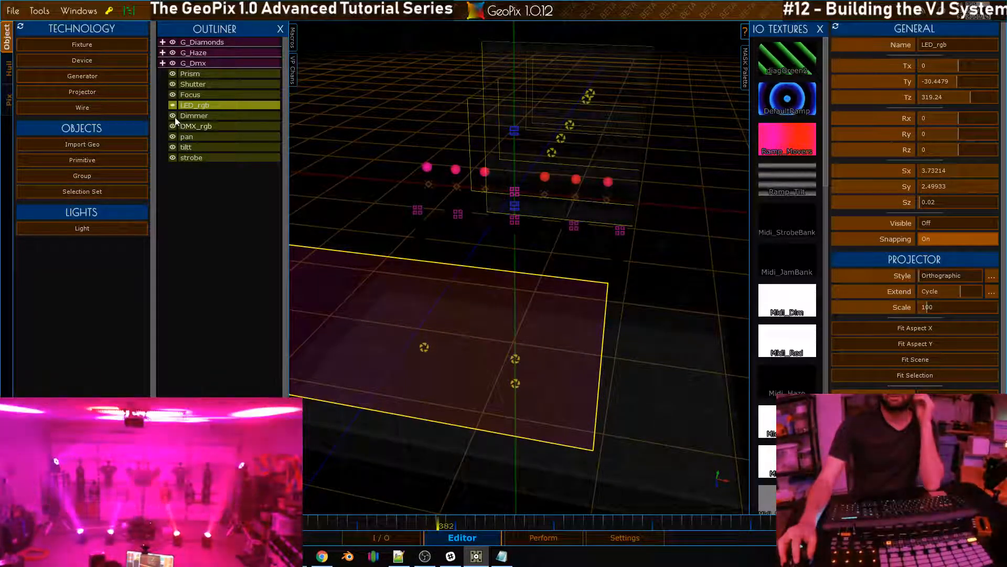
click(173, 127)
click(173, 137)
click(172, 149)
click(173, 157)
click(173, 74)
click(173, 84)
click(172, 94)
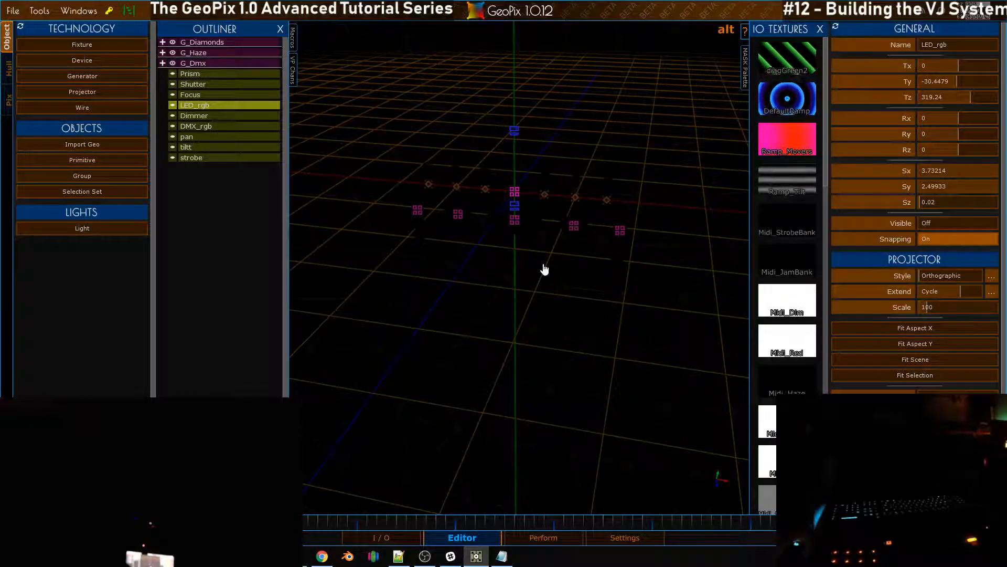
Show the saved macros in the Editor and activate the HomeBase macro
alt+drag(593, 352, 437, 271)
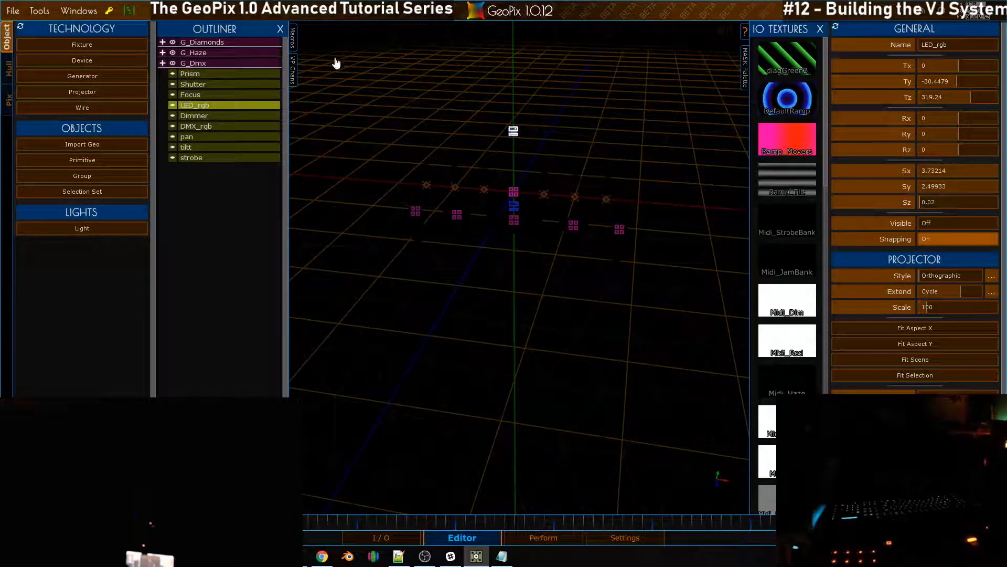
click(293, 37)
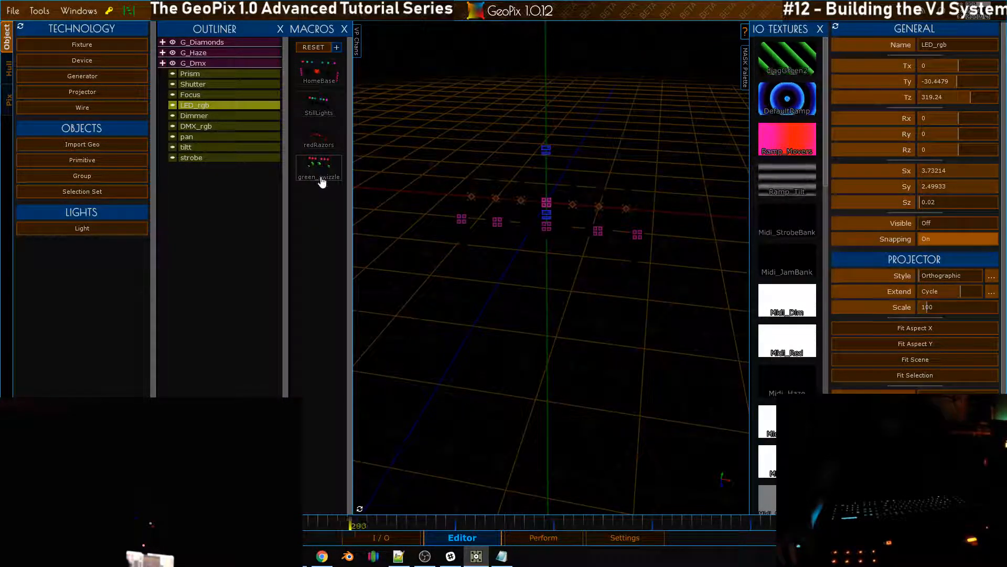
click(328, 80)
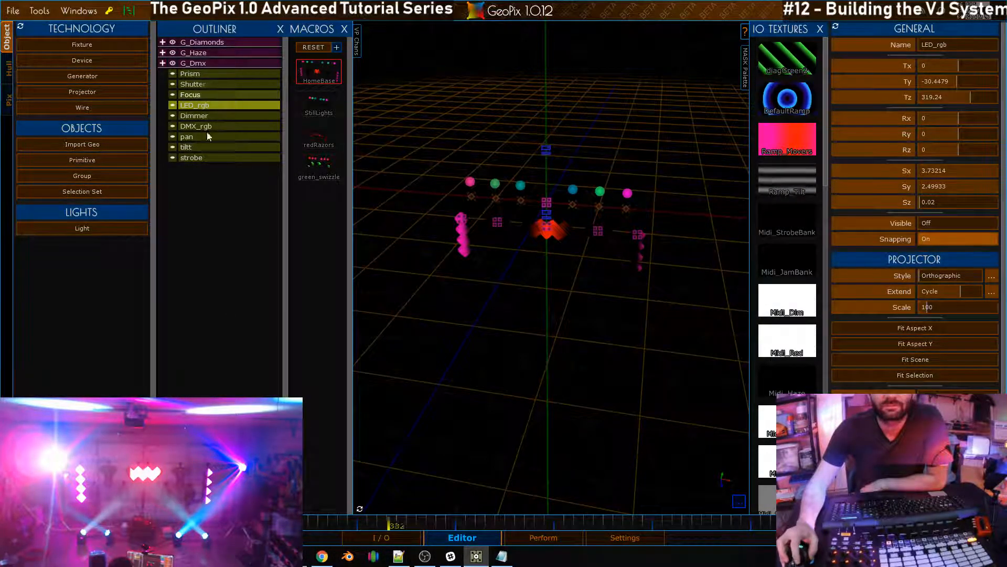
click(384, 537)
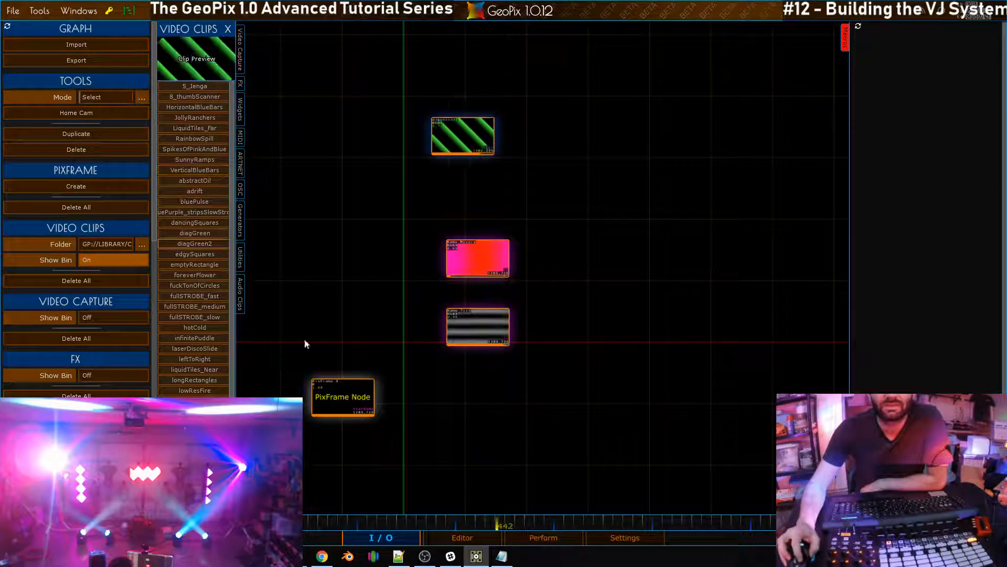
scroll(621, 328, down, 5)
middle_drag(405, 212, 559, 520)
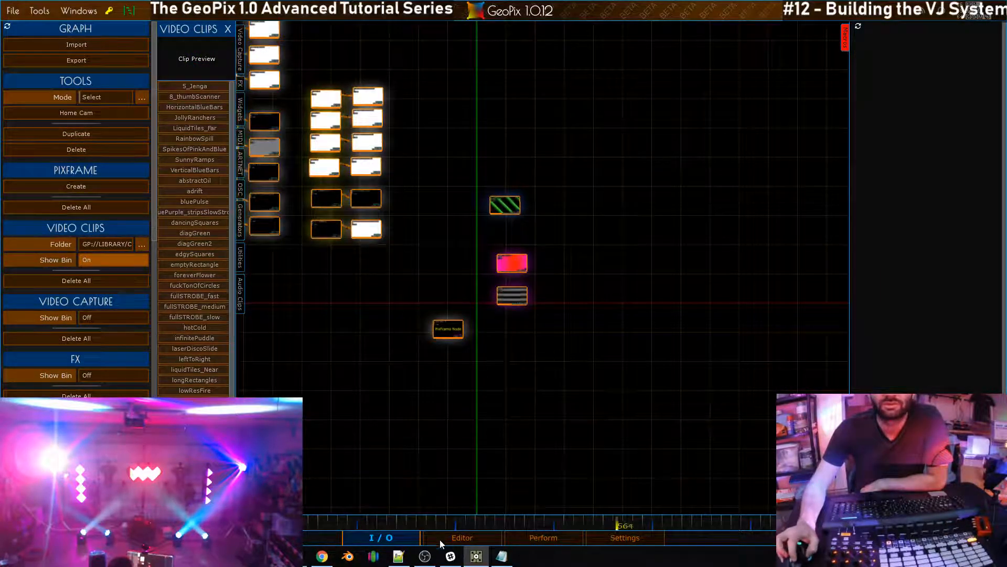
click(455, 538)
On the Perform page, switch Macro Bin A among StillLights, green_swizzle and HomeBase to test the looks, ending on HomeBase
click(573, 538)
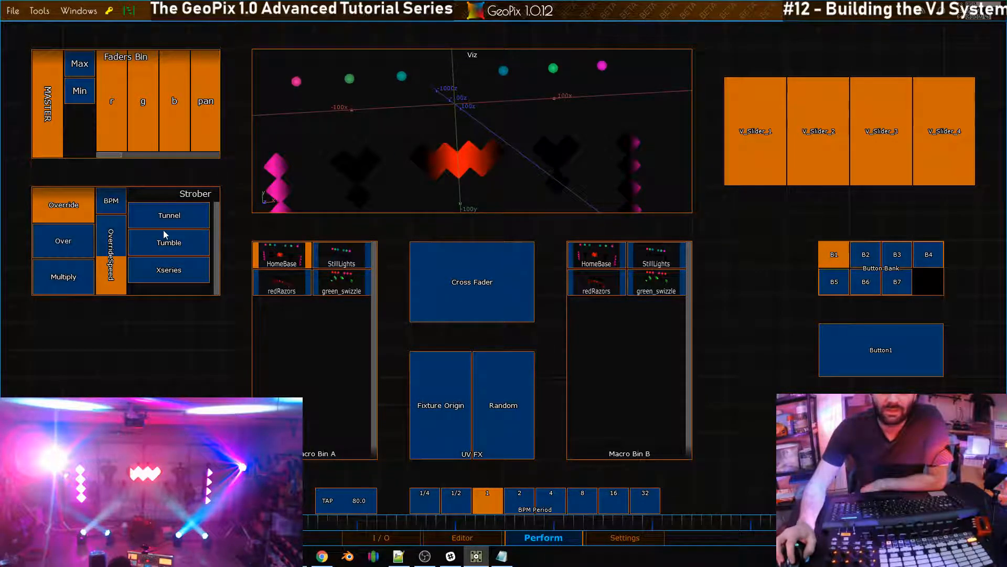
click(302, 282)
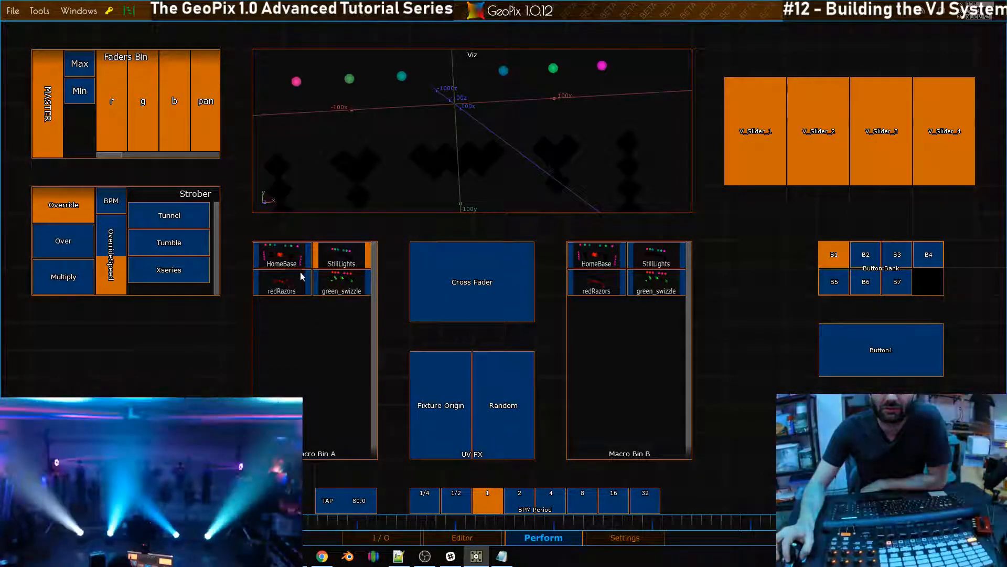
click(330, 289)
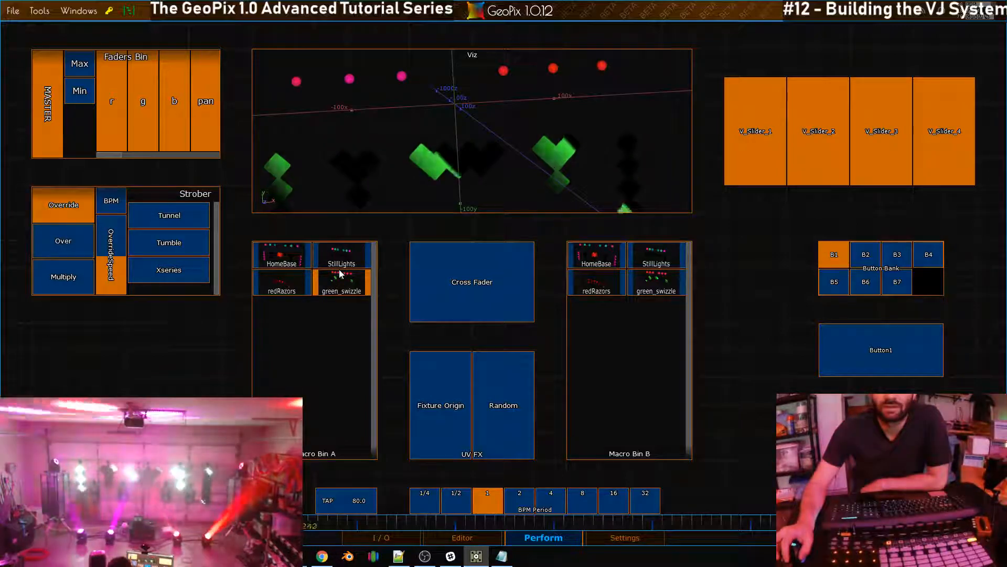
click(324, 257)
click(301, 287)
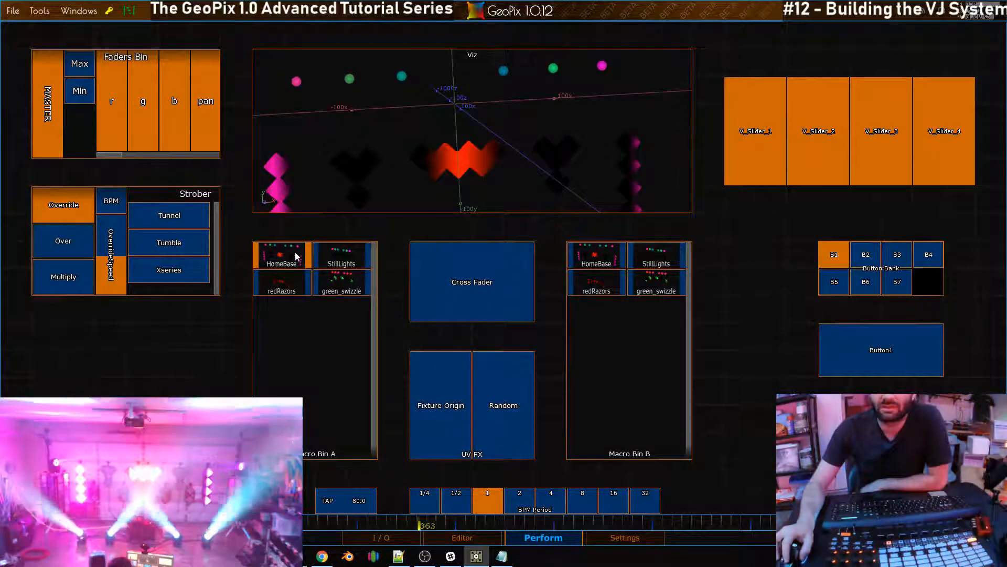
click(329, 283)
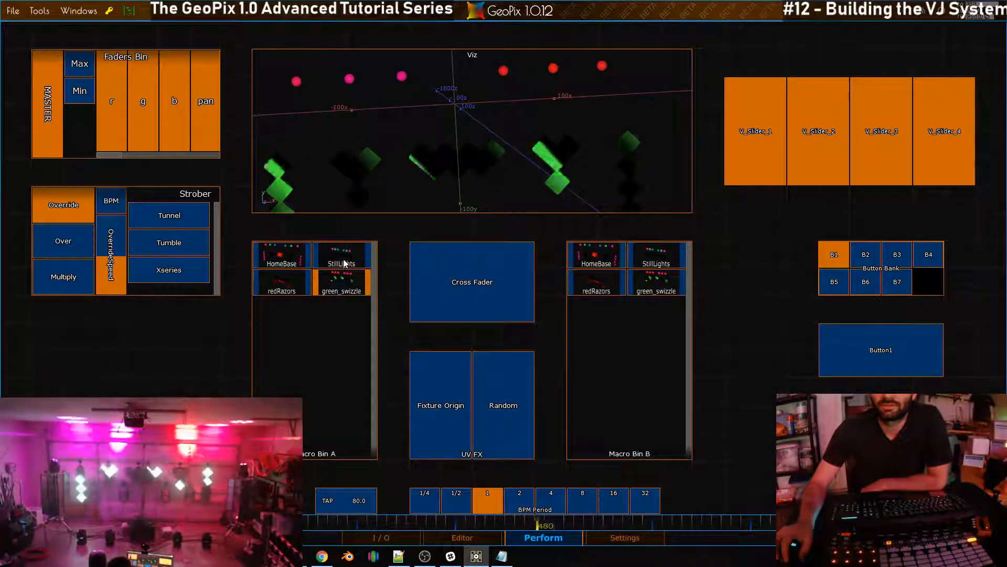
click(343, 265)
click(344, 275)
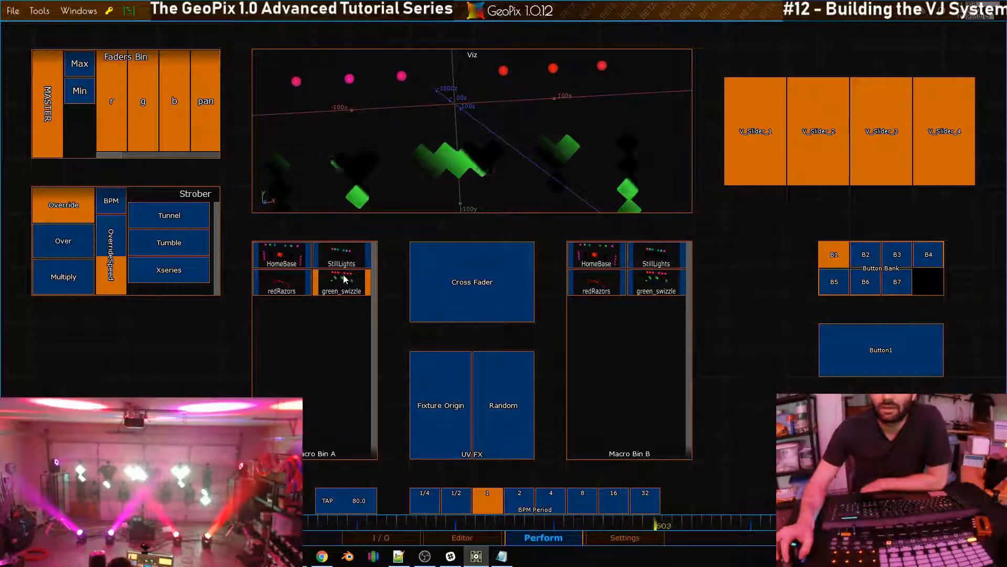
click(308, 256)
click(322, 255)
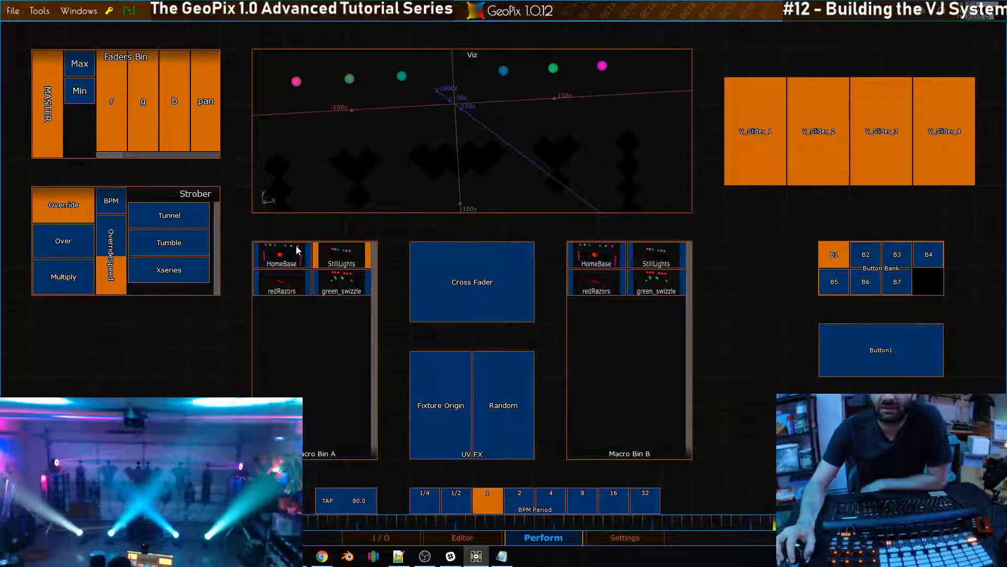
click(302, 250)
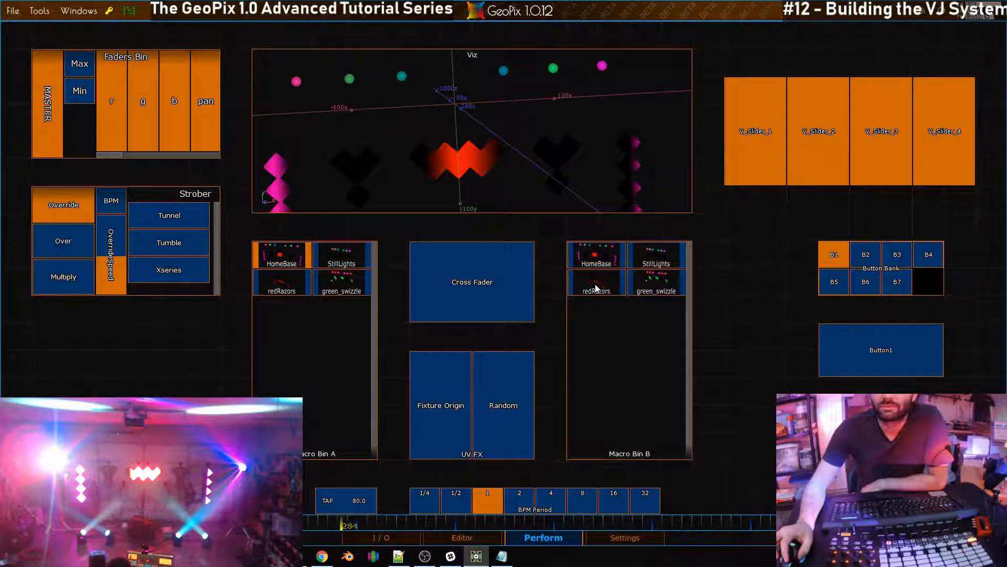
Activate redRazors in Macro Bin B, crossfade fully from HomeBase to it, and raise the UV FX Fixture Origin
drag(424, 282, 336, 274)
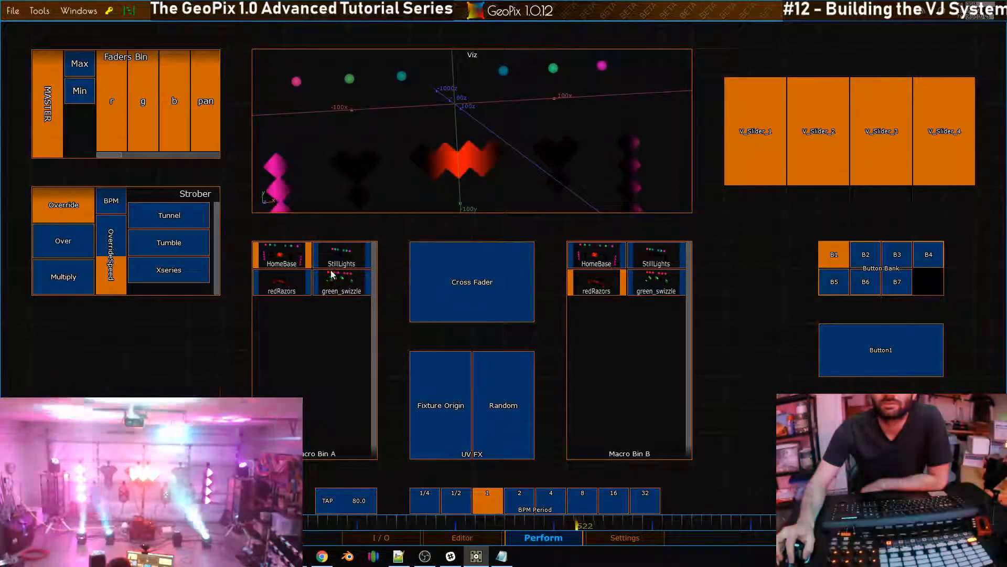
drag(415, 278, 300, 264)
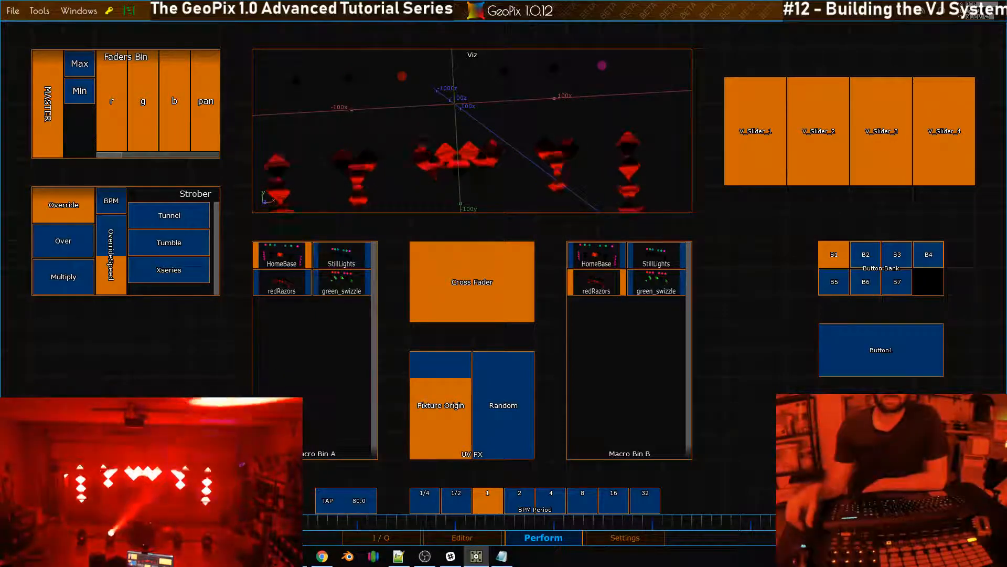
Try the green_swizzle and redRazors macros in Macro Bin A with different UV FX Fixture Origin and Random levels
click(365, 293)
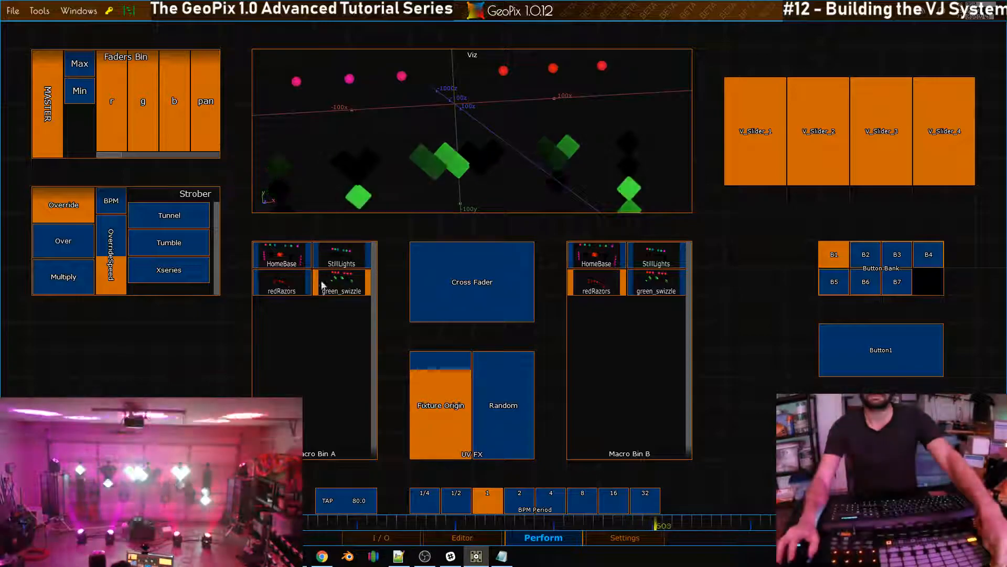
click(289, 286)
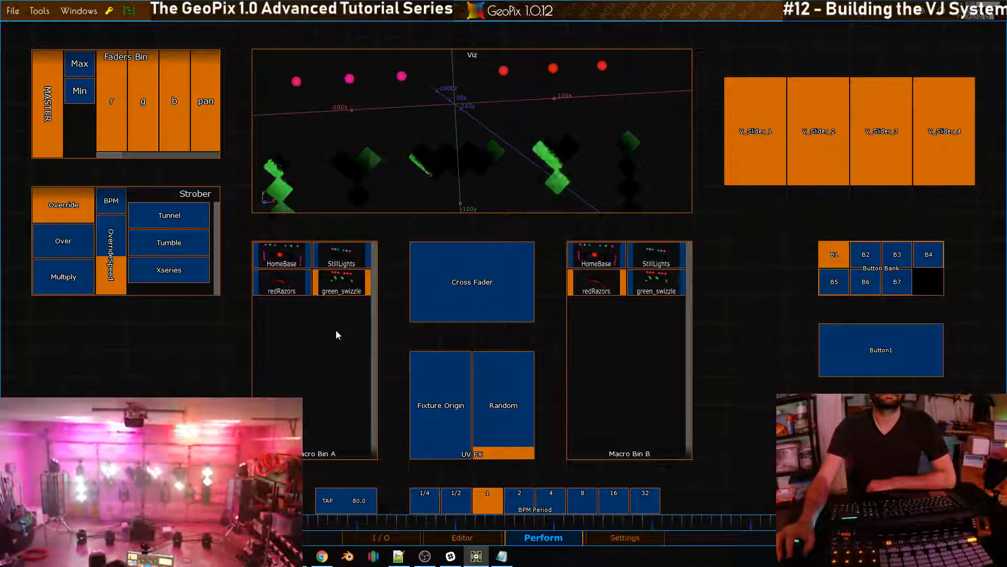
click(288, 259)
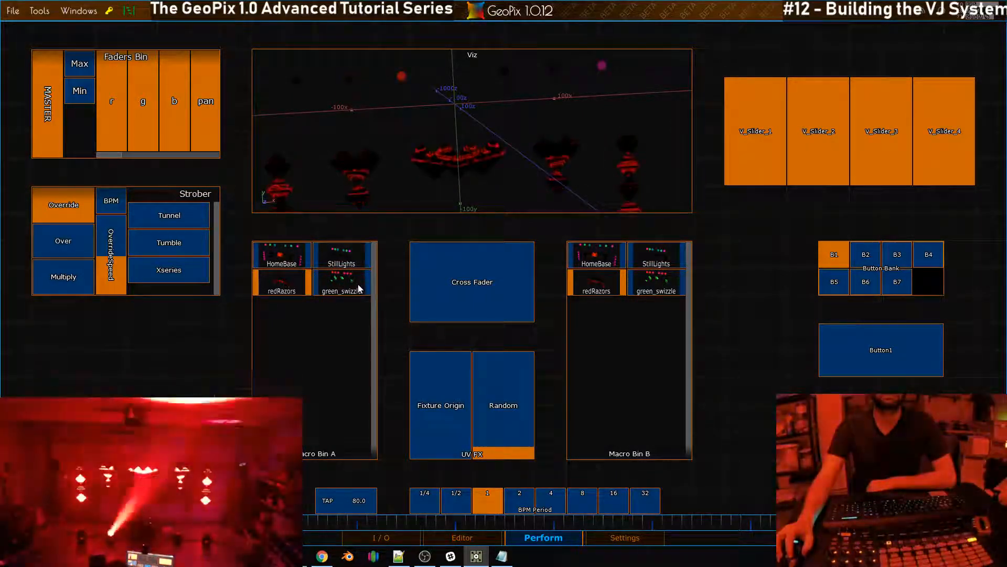
click(358, 284)
click(352, 262)
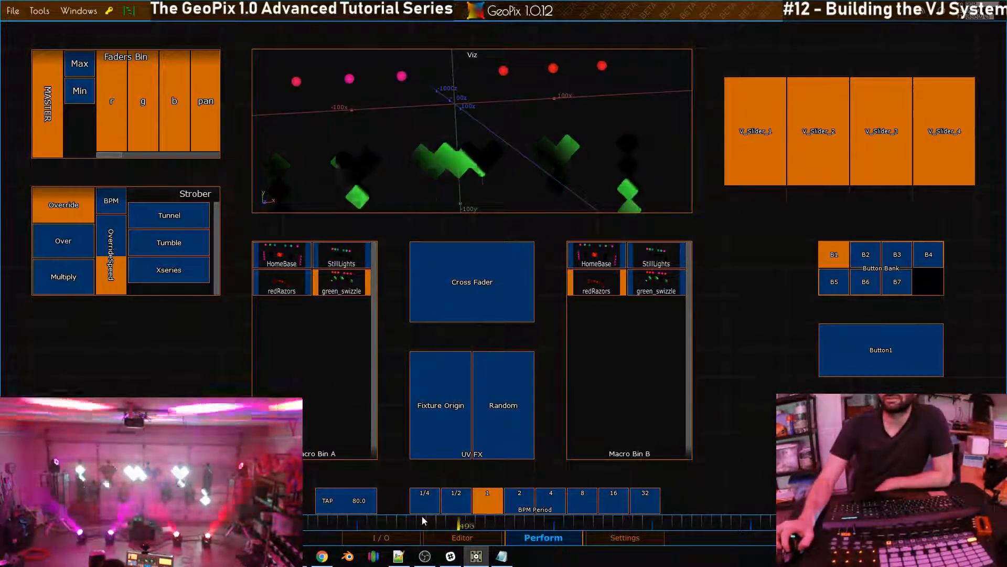
Make all nine hidden projectors, from Prism to strobe, visible again in the Editor's Outliner
click(462, 537)
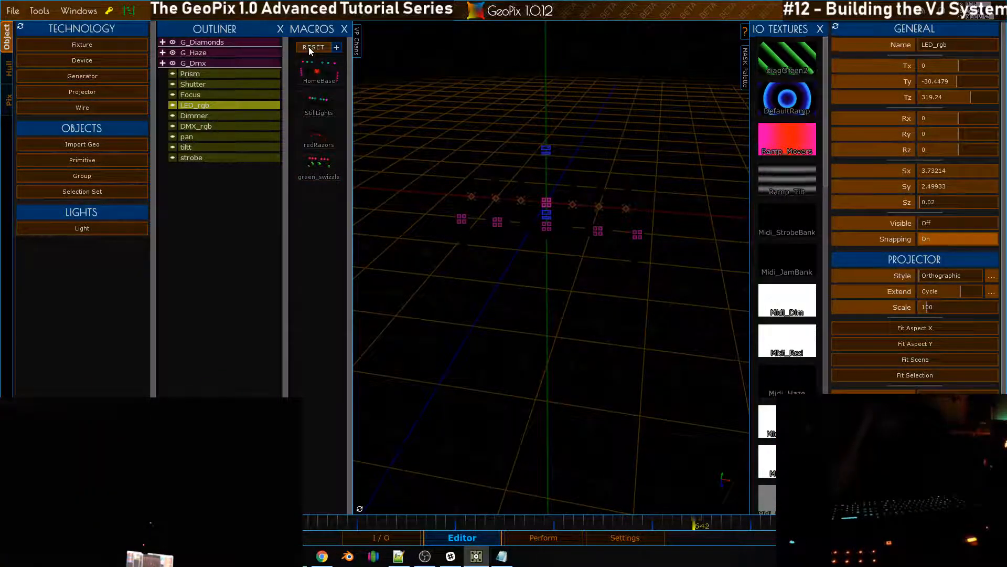
click(172, 84)
click(172, 73)
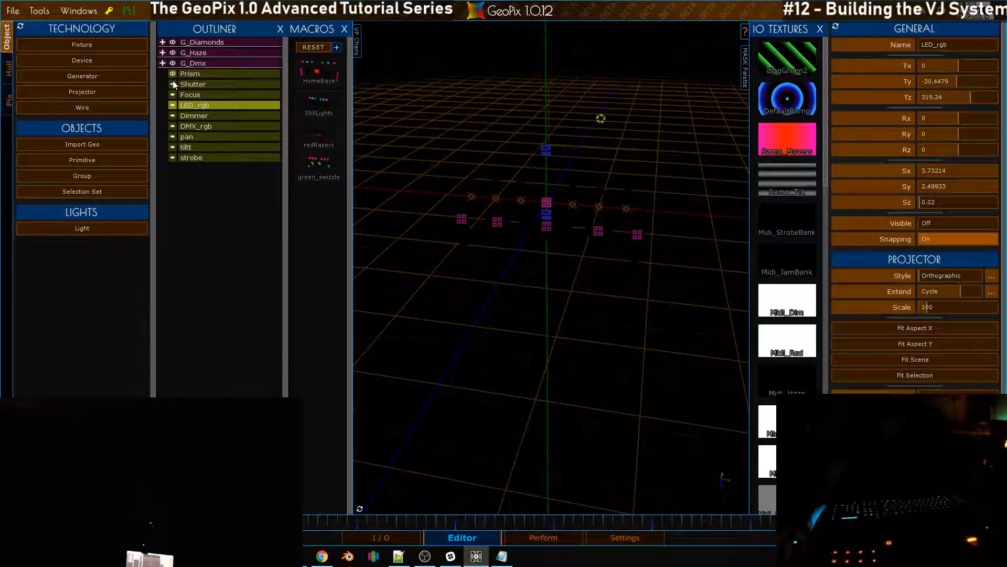
click(172, 105)
click(172, 116)
click(172, 126)
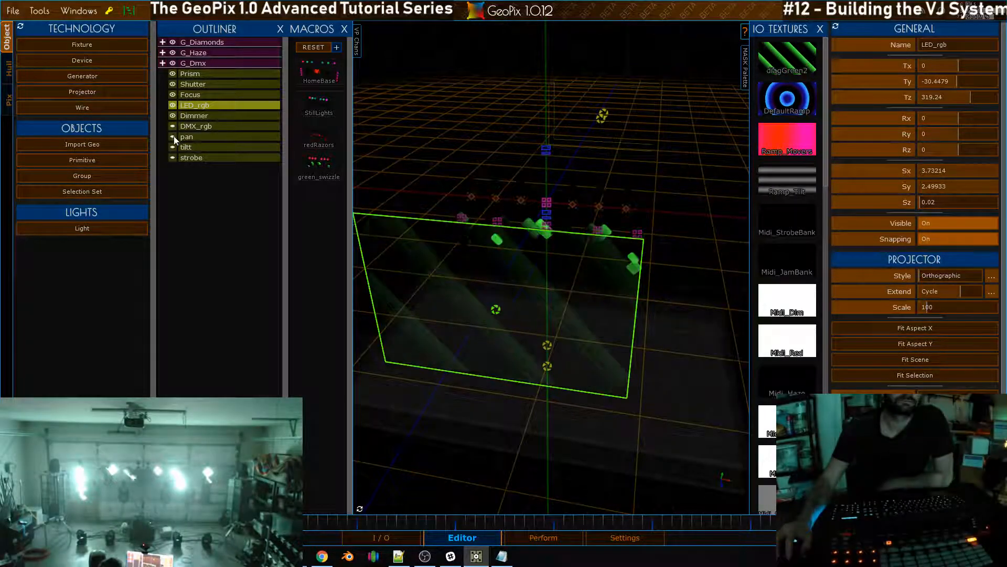
click(172, 136)
click(173, 158)
click(172, 147)
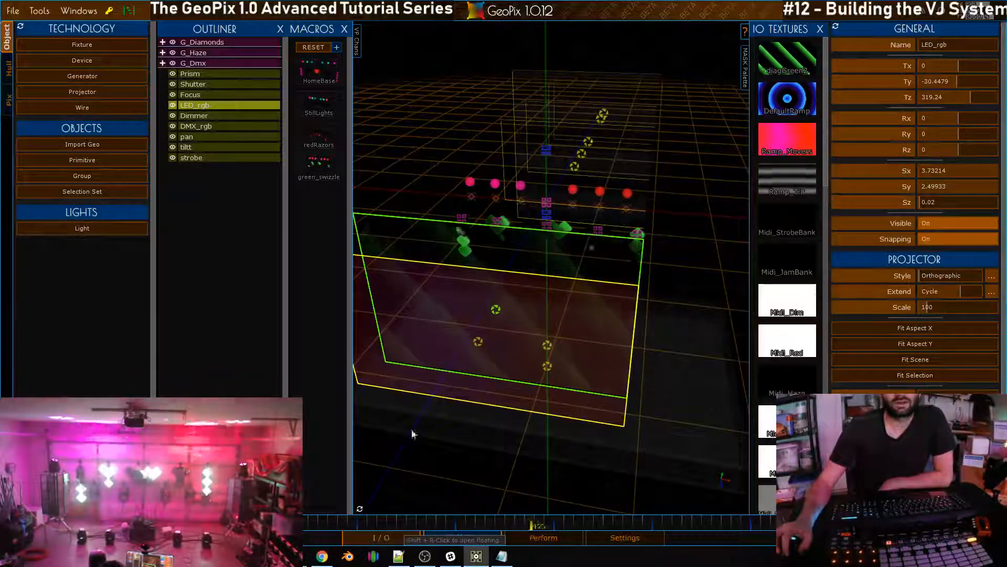
Delete the green diagonal clip, Ramp_Movers and striped tilt ramp nodes from the I/O graph
click(381, 537)
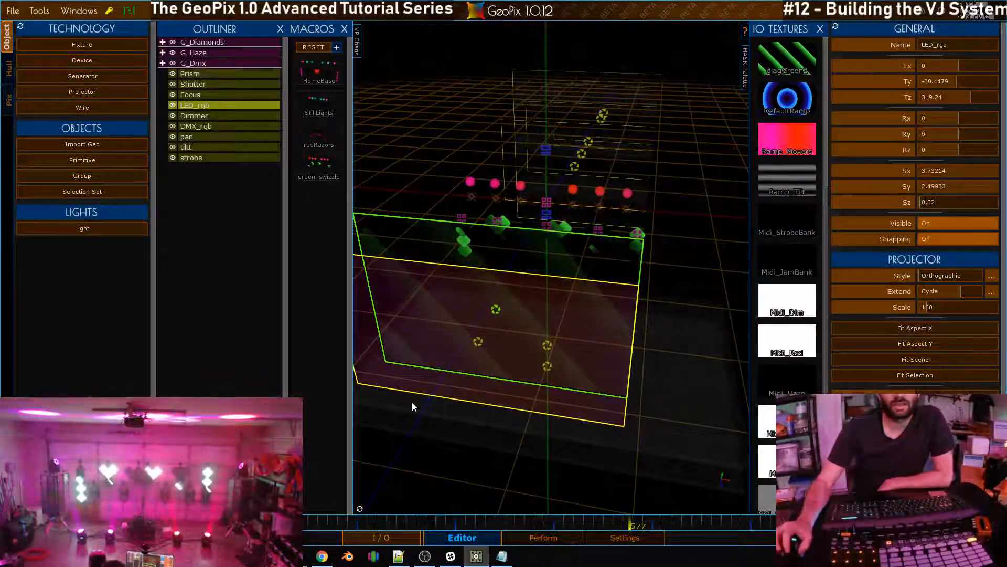
scroll(500, 224, up, 1)
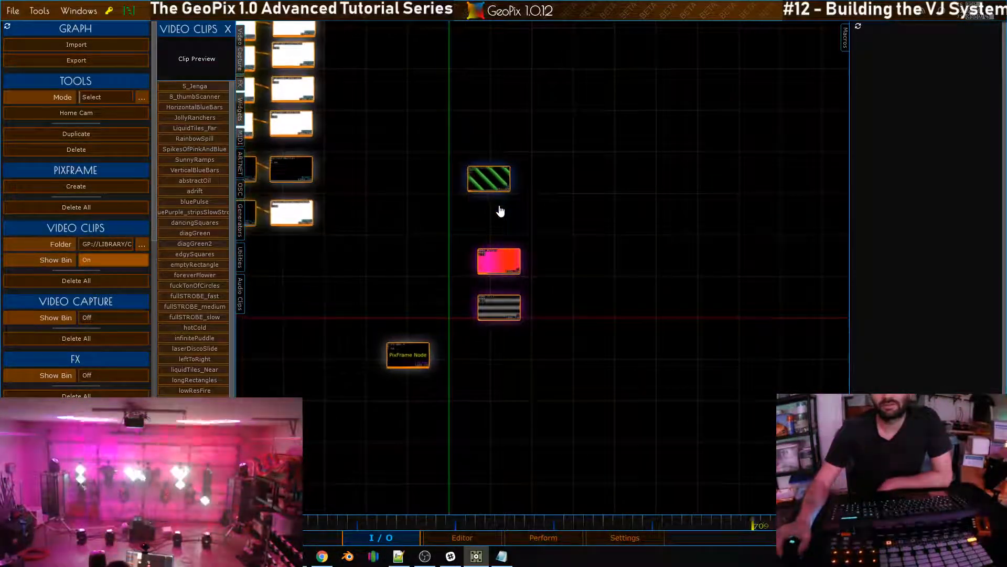
scroll(513, 187, up, 2)
click(513, 221)
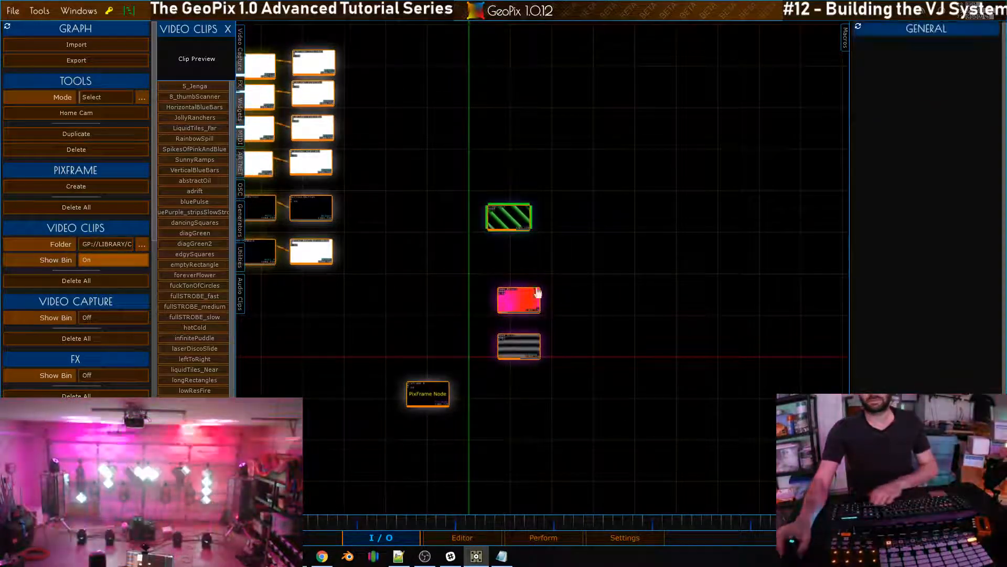
key(Delete)
click(530, 307)
key(Delete)
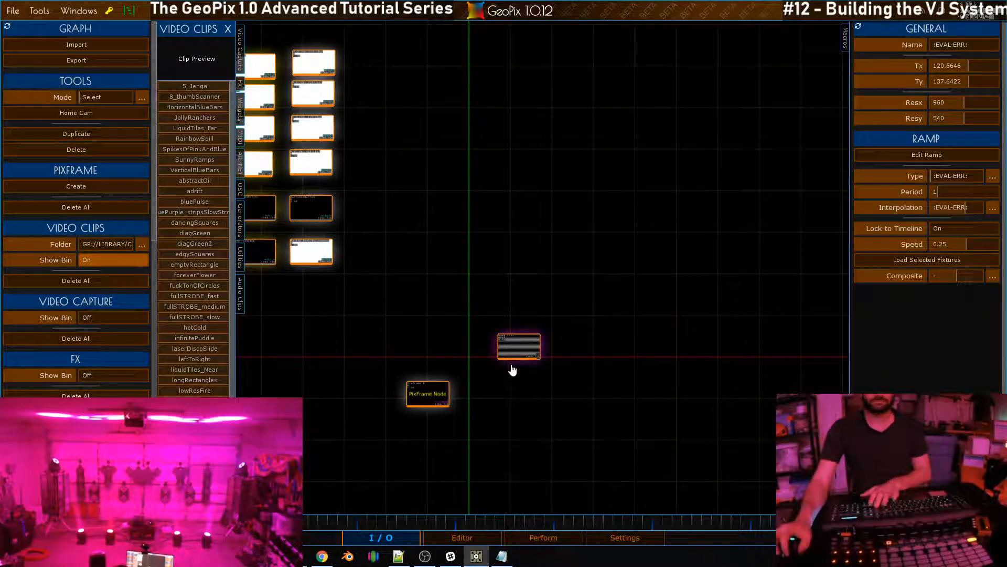
click(529, 344)
key(Delete)
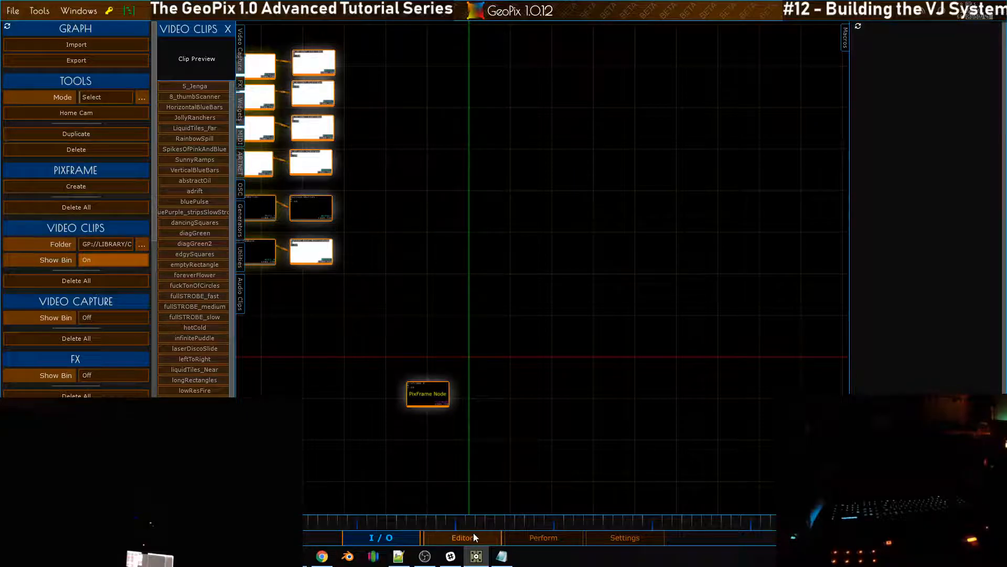
Preview clips in the video library, add the hotCold clip to the I/O graph, and map it to the LED_rgb projector
click(473, 534)
alt+right_drag(502, 308, 530, 265)
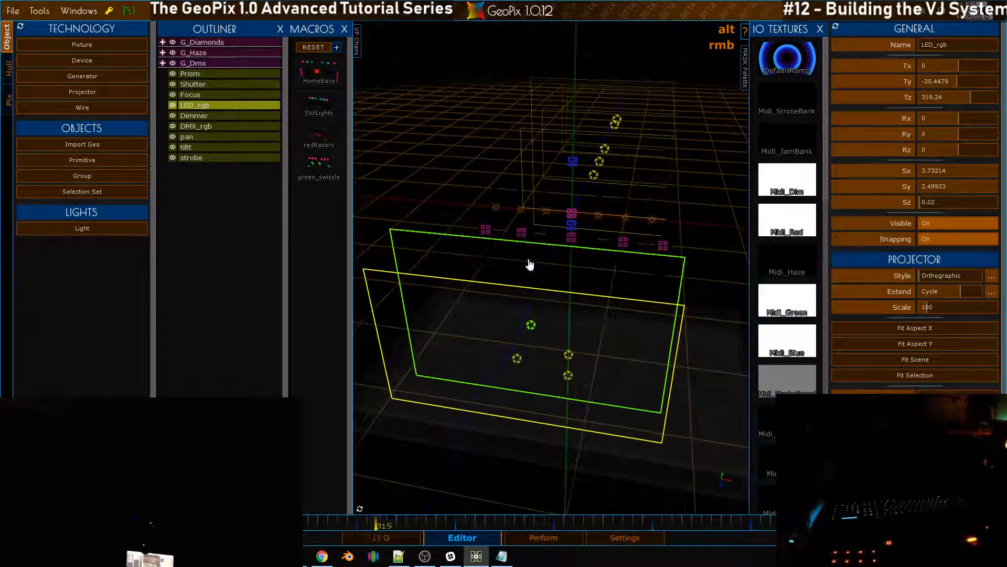
click(405, 534)
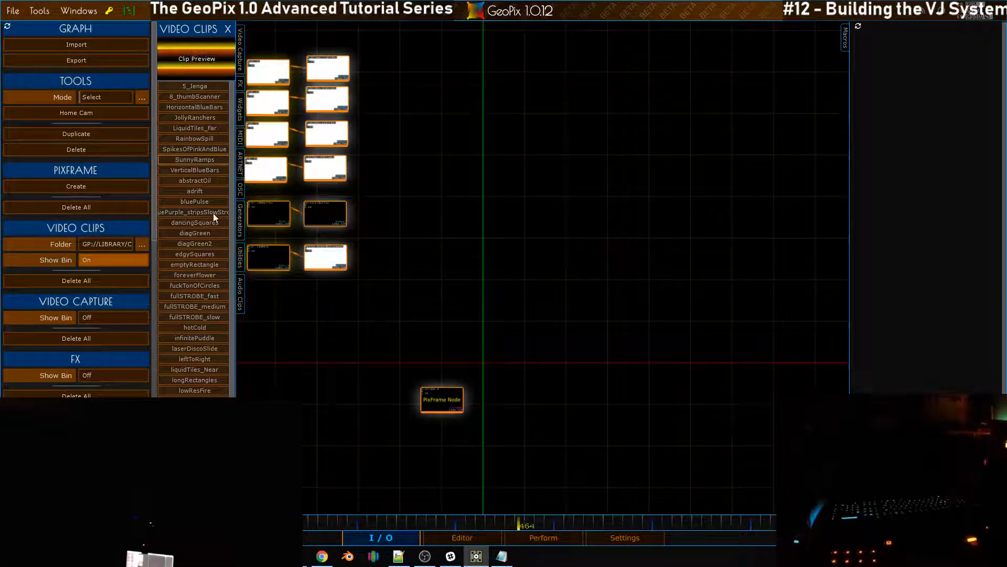
click(195, 328)
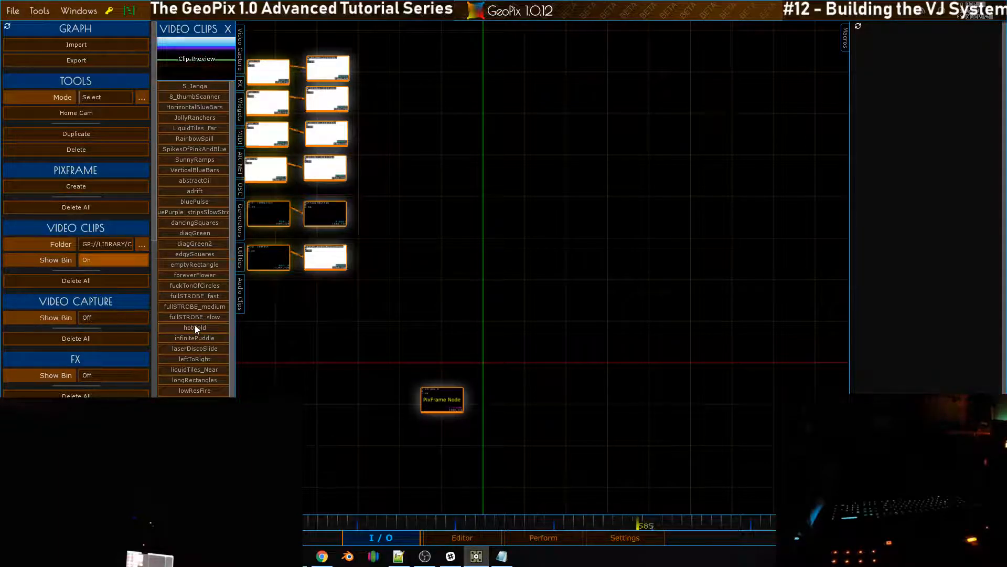
click(191, 391)
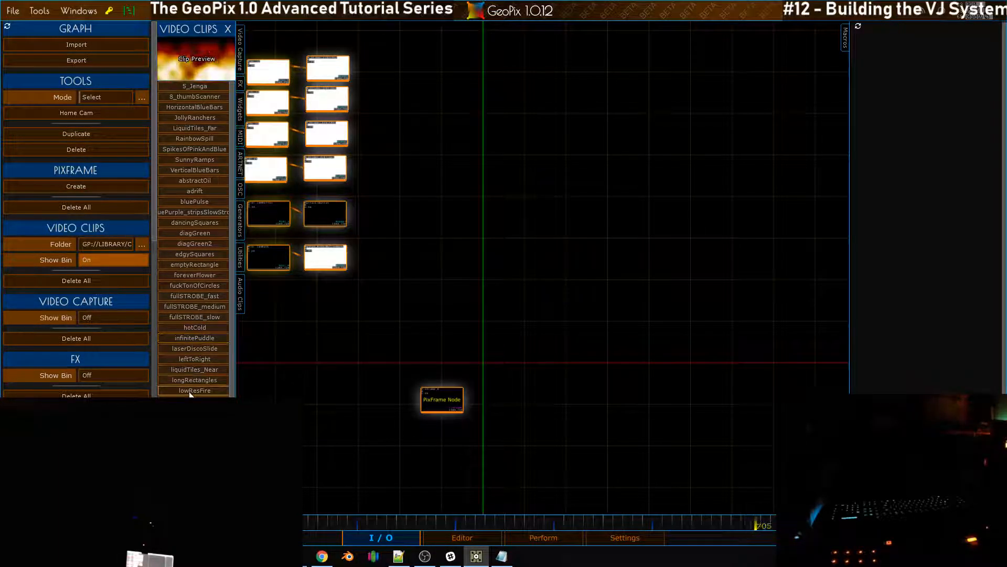
click(195, 368)
click(196, 359)
click(197, 348)
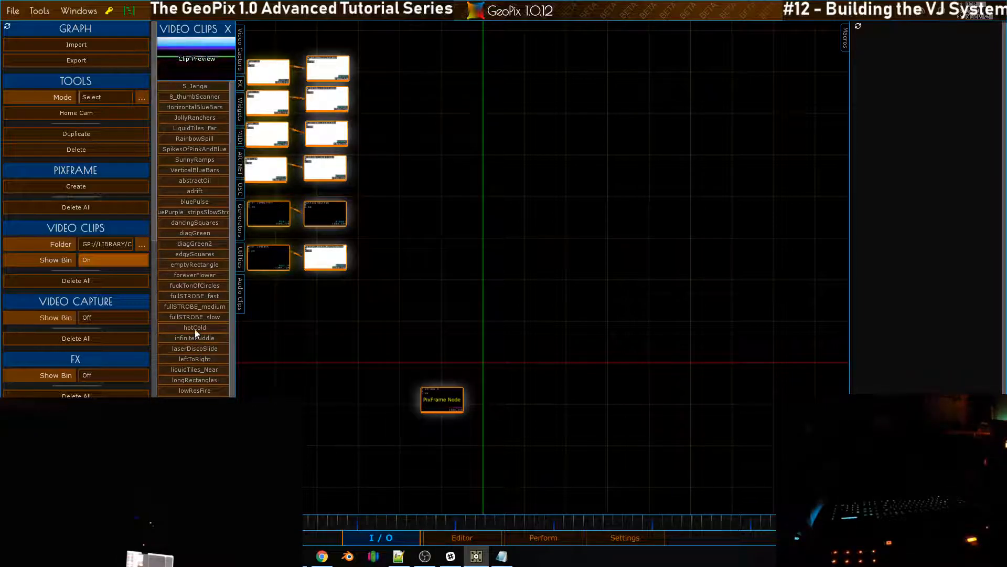
click(194, 329)
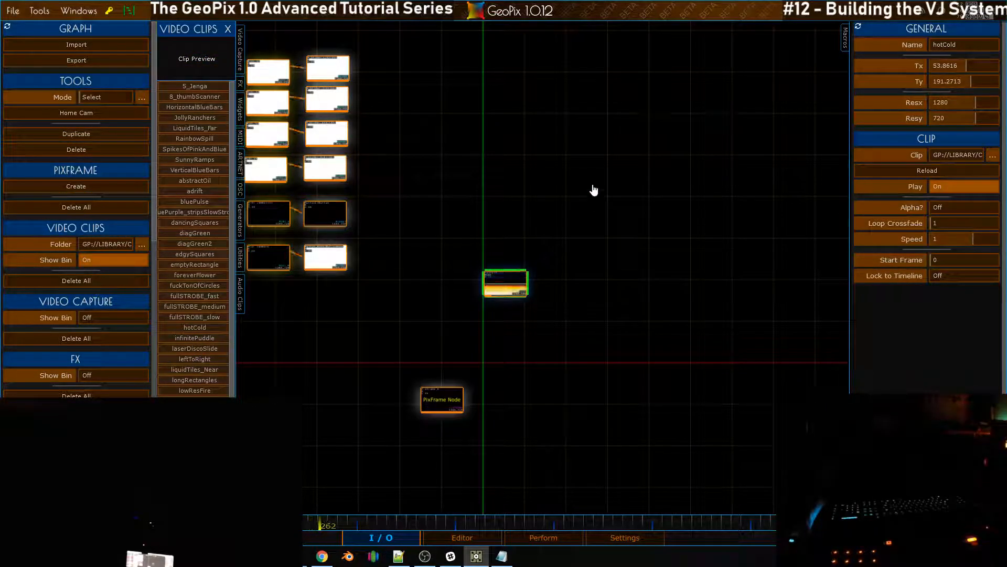
click(458, 537)
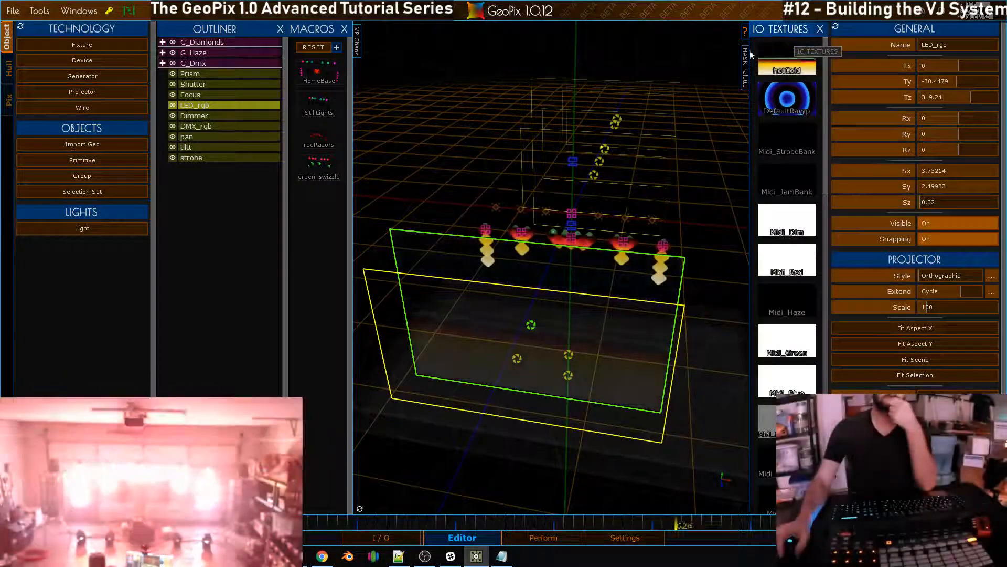
Add a TileCropRepeat FX node beside the hotCold clip and connect the clip's texture output to it
click(387, 537)
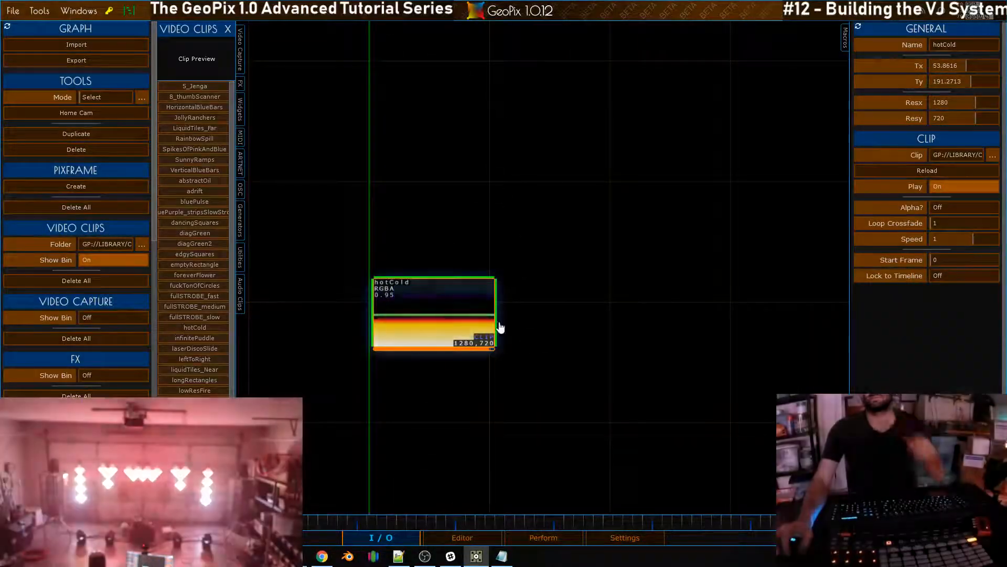
click(227, 29)
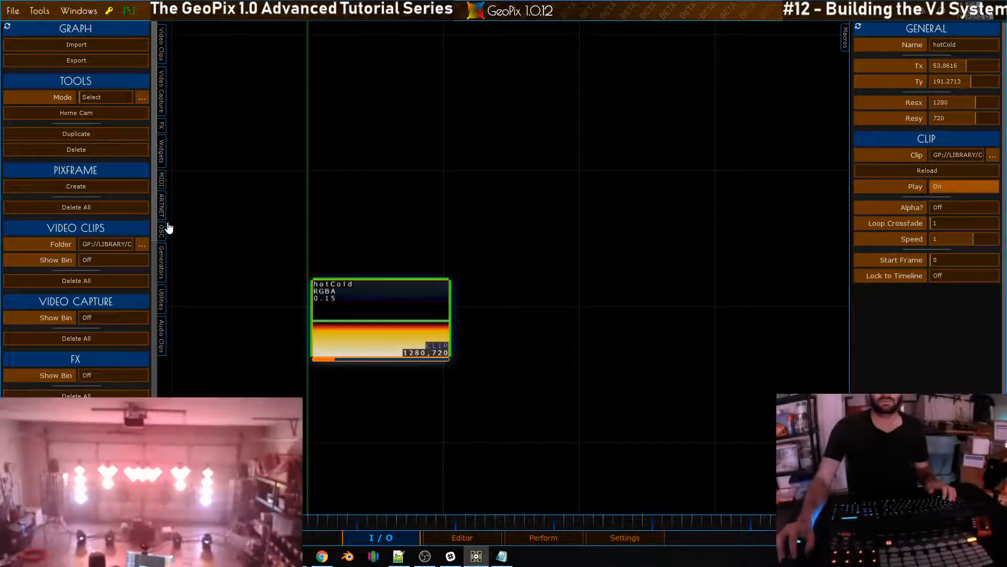
click(161, 299)
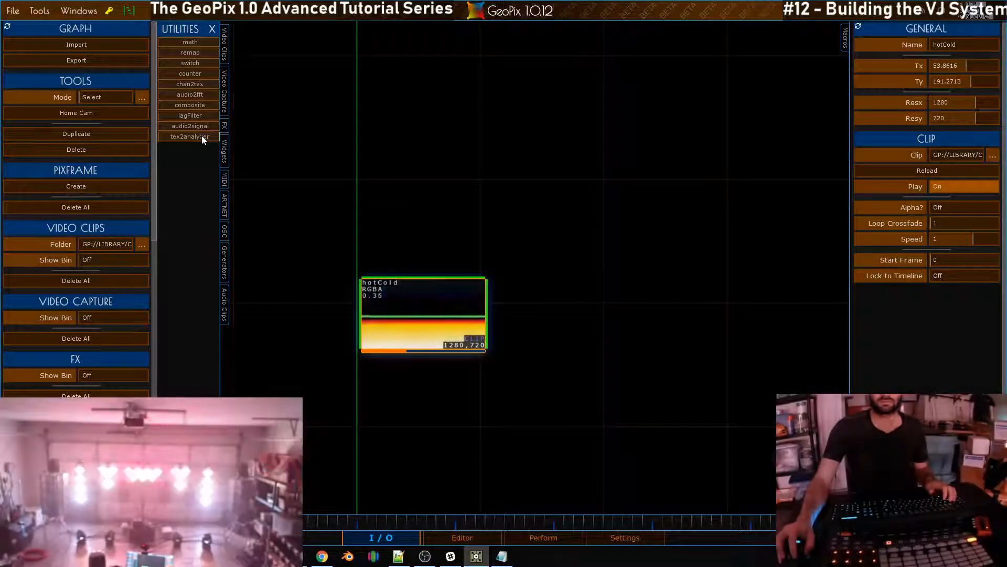
click(212, 29)
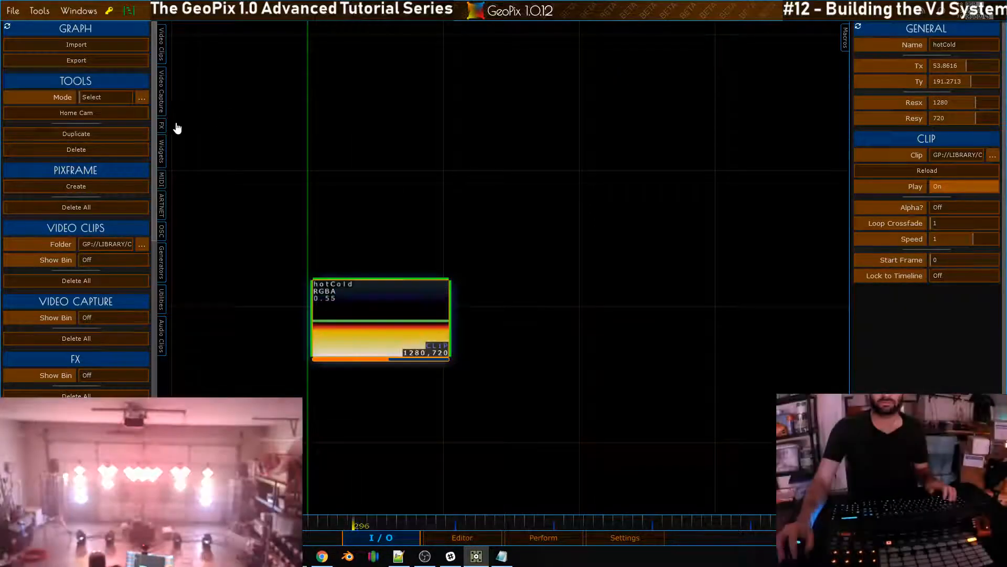
click(161, 126)
click(205, 115)
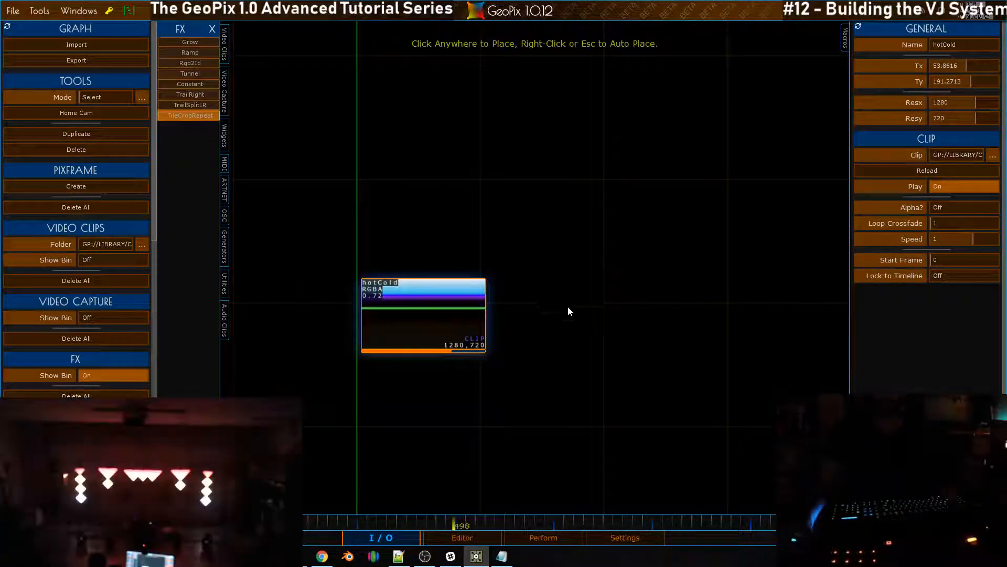
click(566, 307)
drag(487, 339, 529, 328)
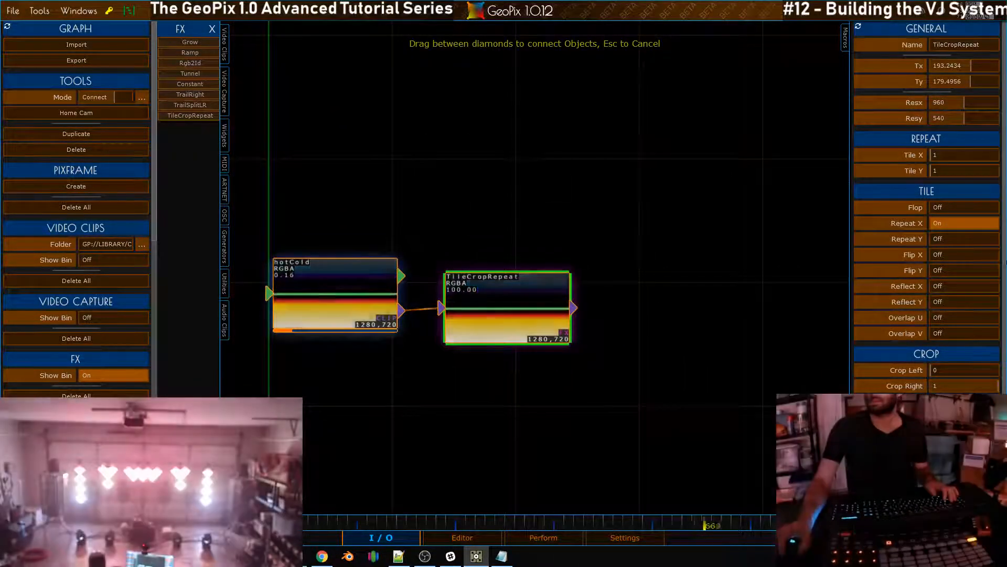
click(469, 540)
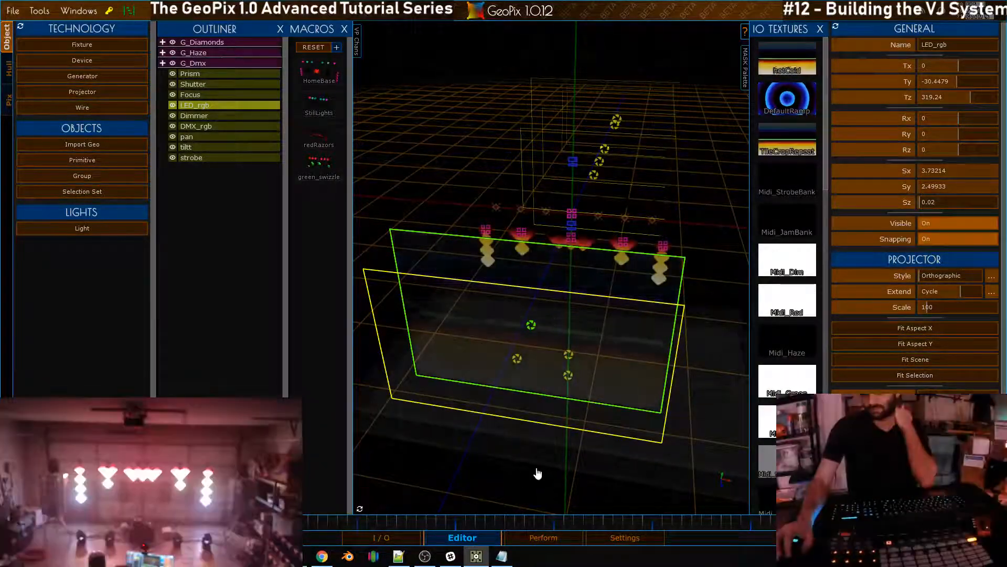
Set the hotCold clip's playback speed to 0.75 in the I/O graph
click(399, 533)
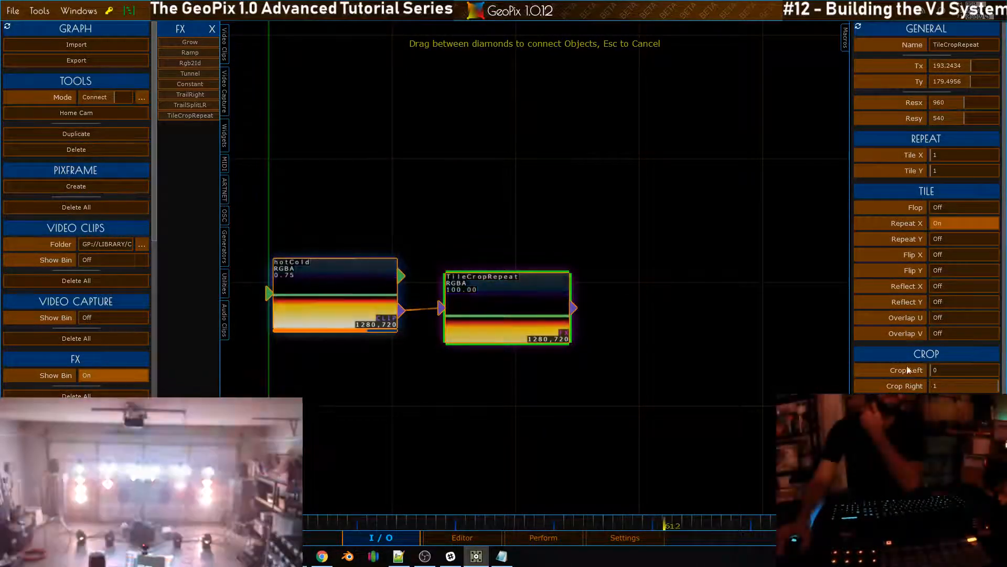
click(366, 294)
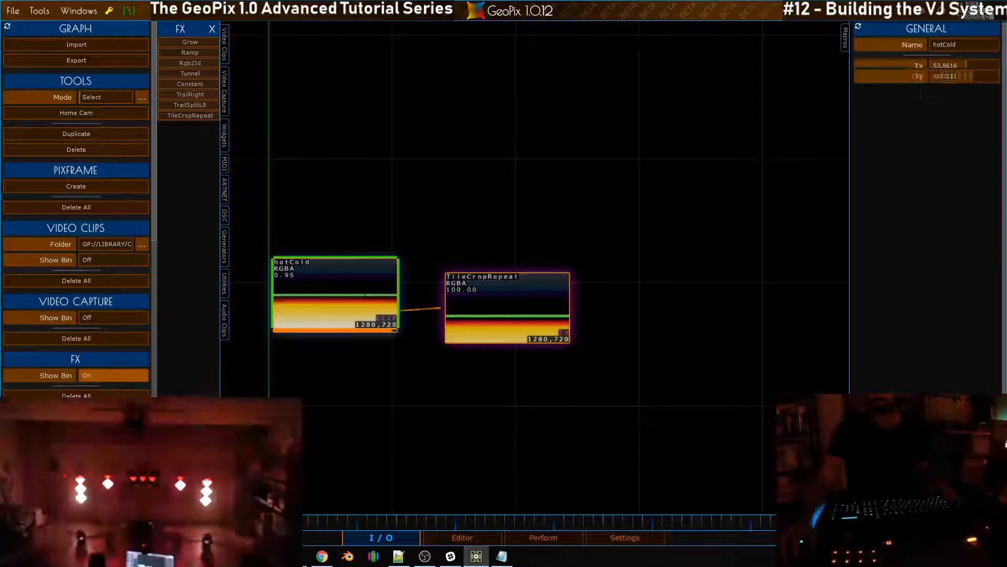
click(921, 236)
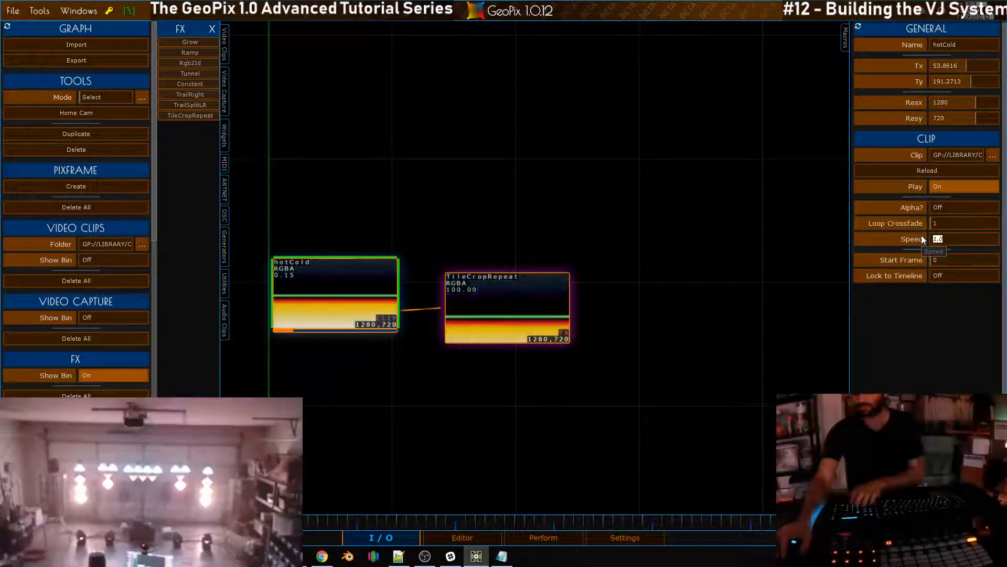
text(.75)
key(Return)
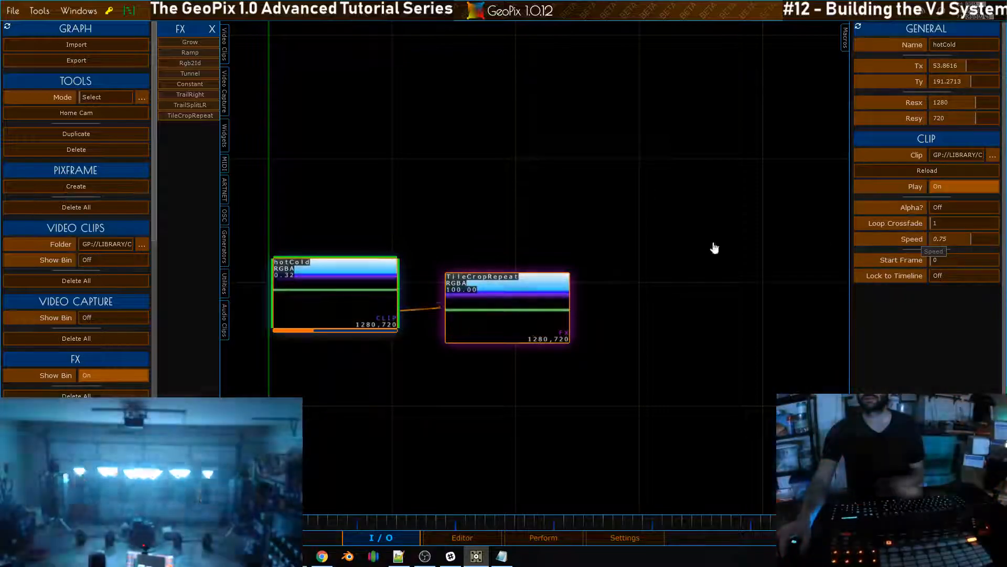
middle_drag(424, 222, 516, 243)
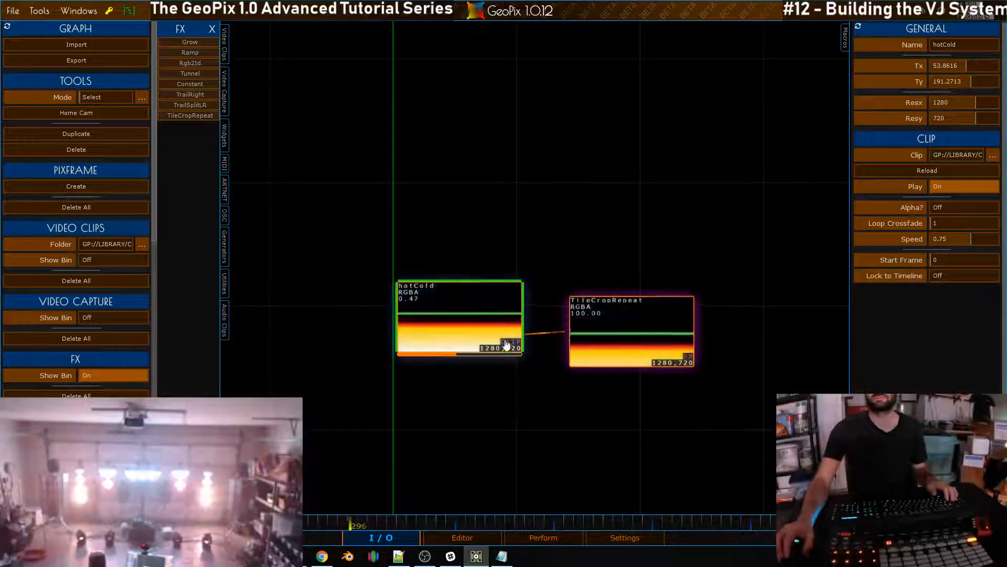
scroll(452, 353, down, 5)
scroll(539, 244, up, 5)
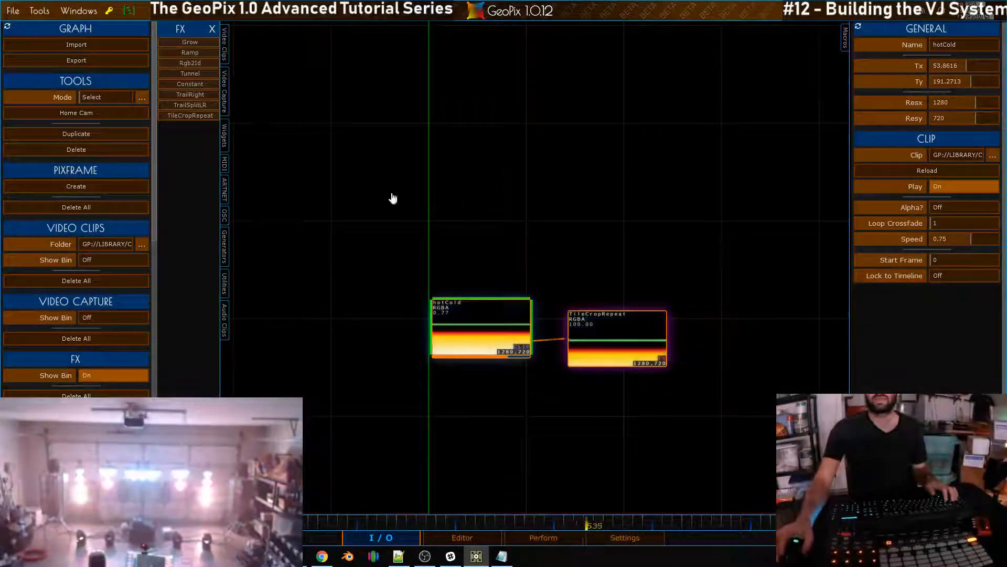
click(546, 537)
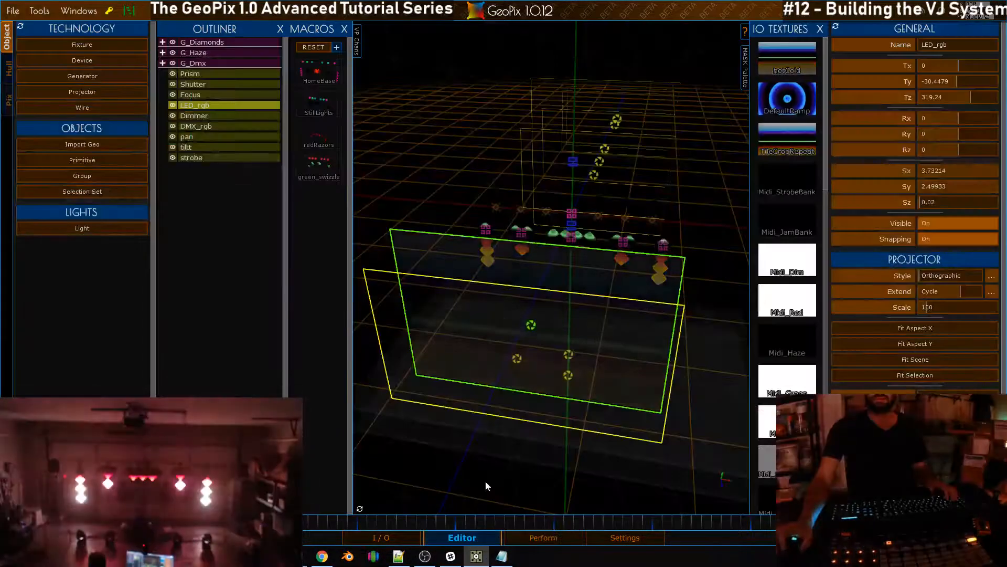
click(462, 539)
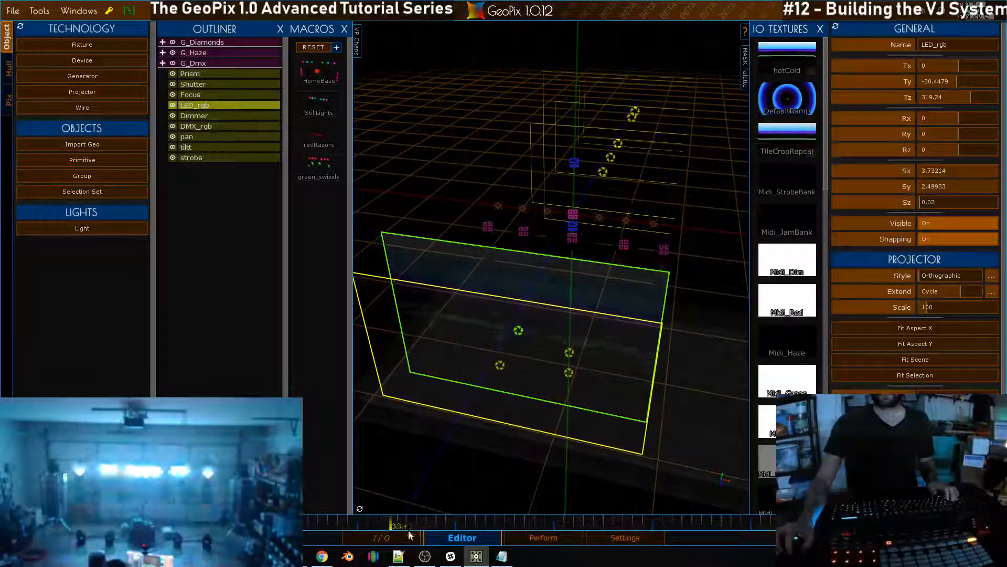
Move the PixFrame_0 node in the I/O graph to just beside the Button Bank widget node
click(408, 532)
scroll(521, 258, down, 5)
middle_drag(433, 255, 532, 271)
scroll(473, 248, up, 1)
scroll(513, 272, up, 1)
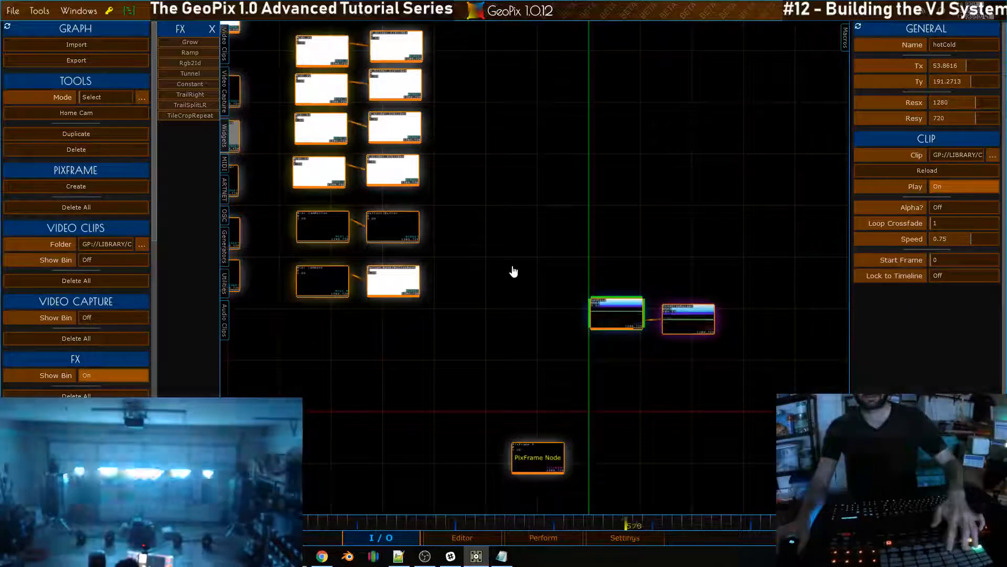
scroll(304, 278, up, 3)
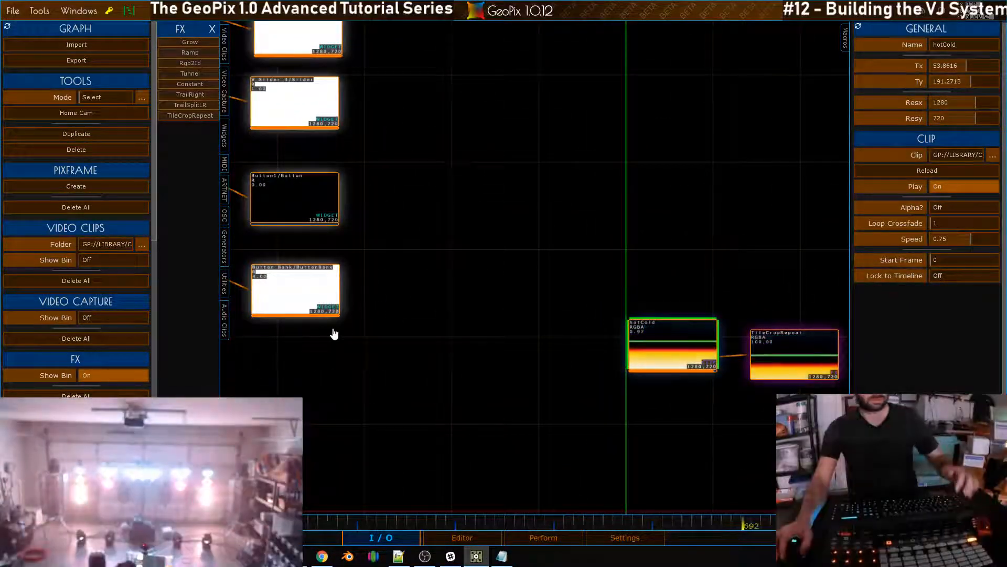
scroll(441, 300, down, 1)
middle_drag(527, 455, 562, 353)
click(573, 406)
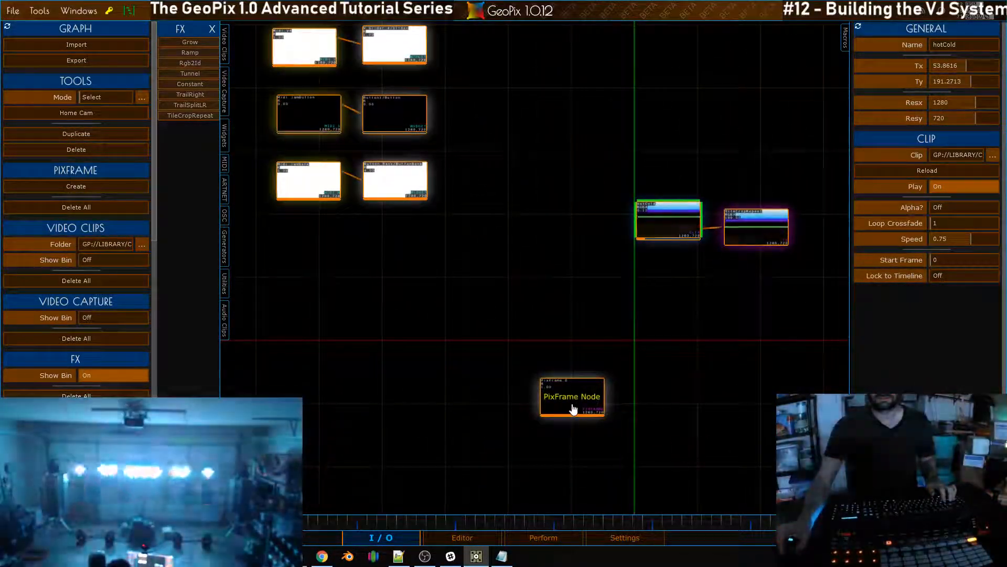
key(g)
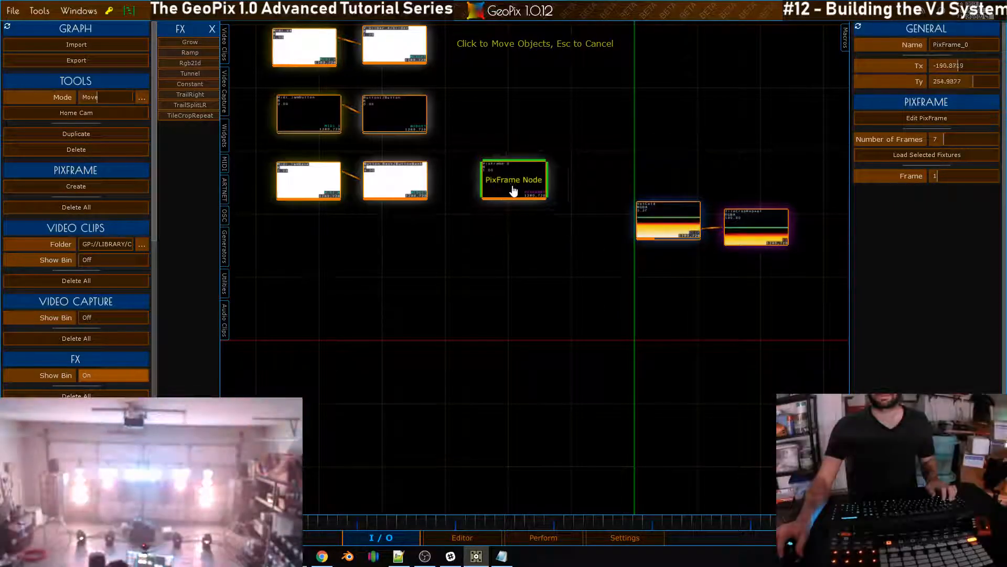
click(515, 192)
Connect the Button Bank widget's channel output to the PixFrame_0 node's input
middle_drag(445, 248, 464, 316)
scroll(446, 262, up, 5)
key(c)
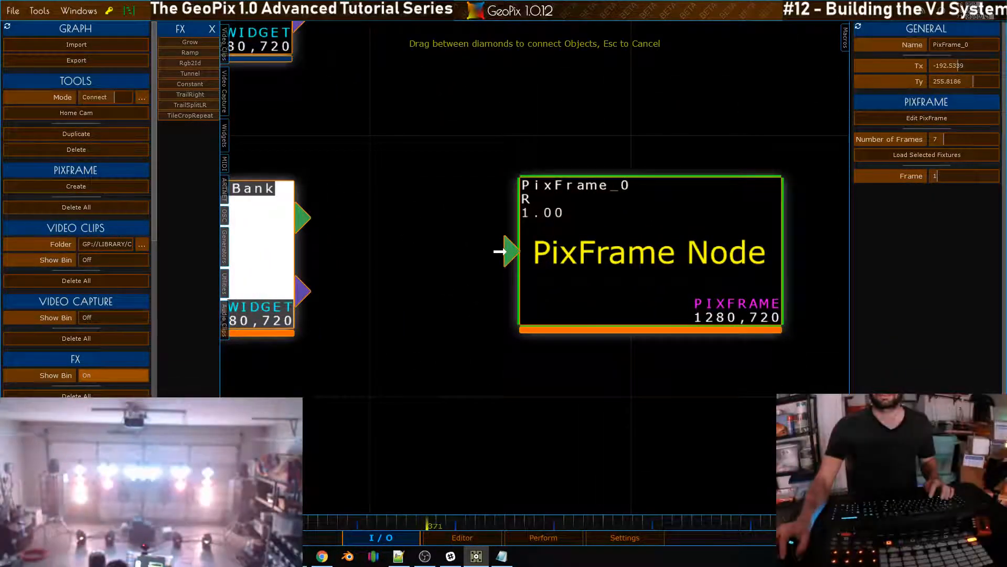
drag(507, 254, 508, 255)
scroll(519, 262, down, 6)
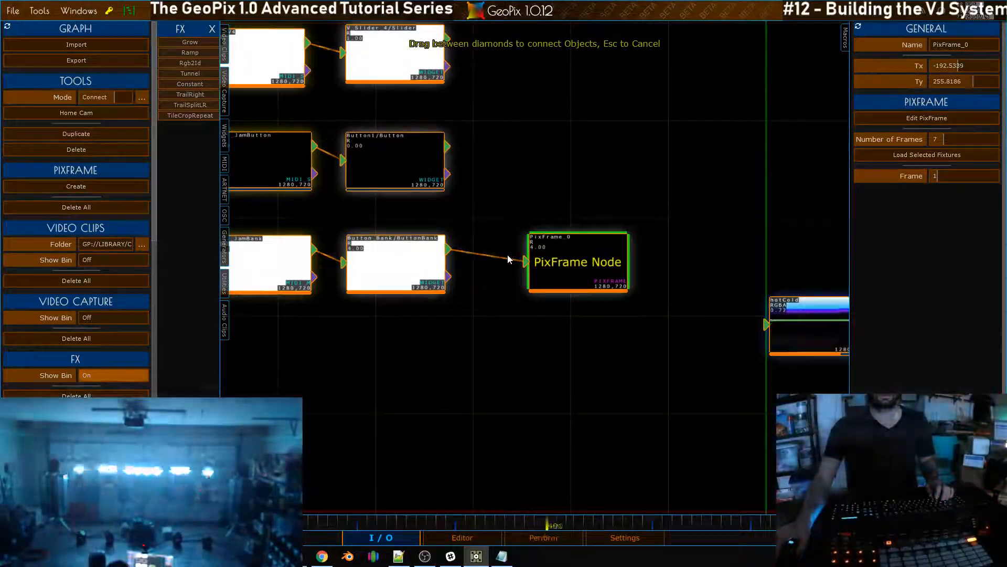
middle_drag(681, 367, 510, 333)
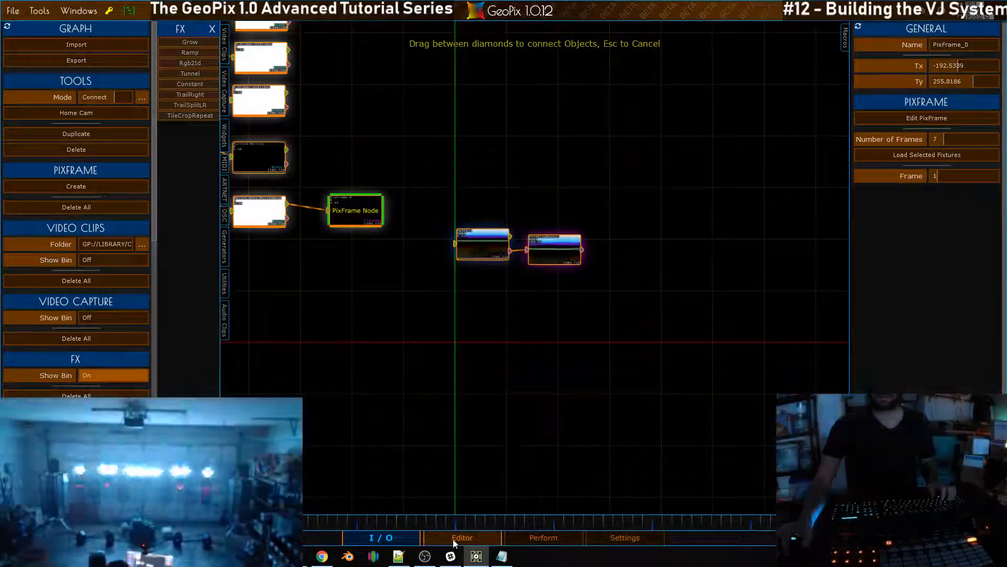
middle_drag(423, 364, 473, 415)
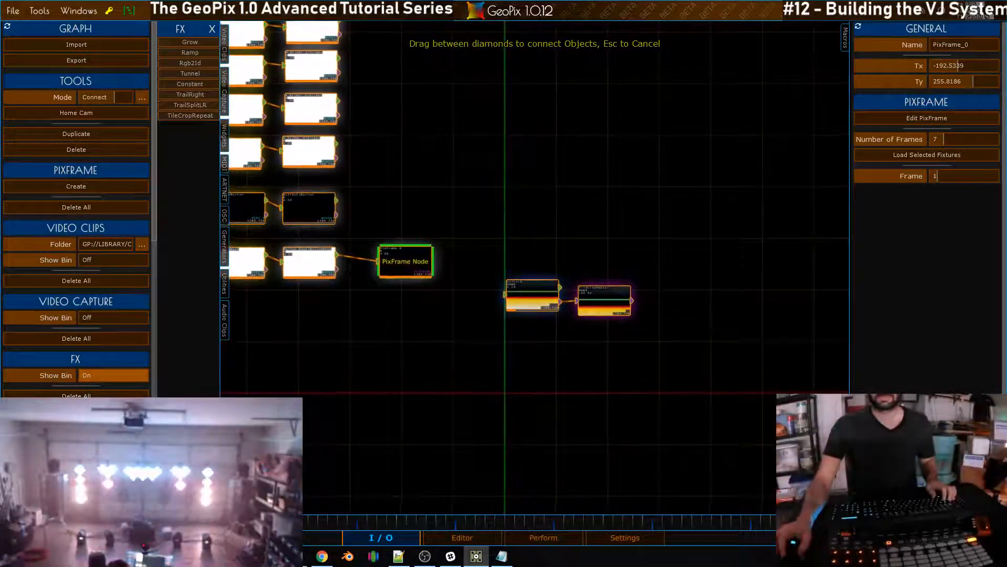
Open the PixFrame_0 editor, select all six fixtures, and raise their r channel on frame 0
scroll(294, 221, up, 5)
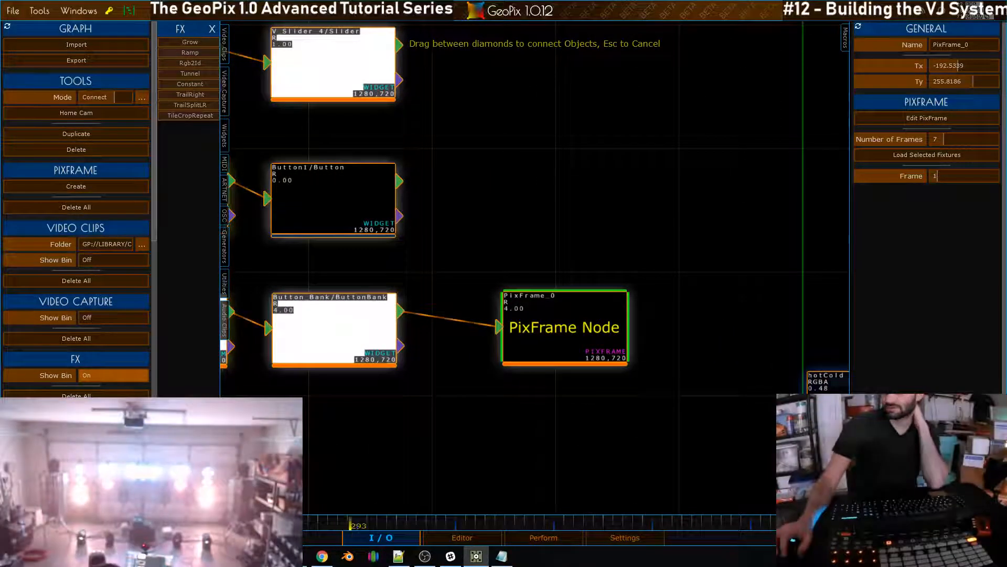
scroll(535, 262, down, 3)
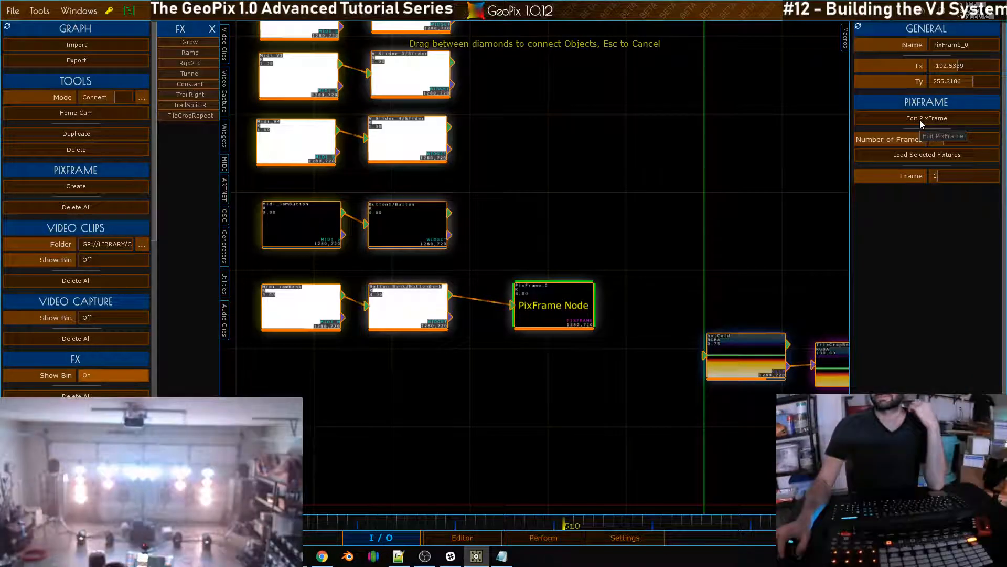
click(920, 120)
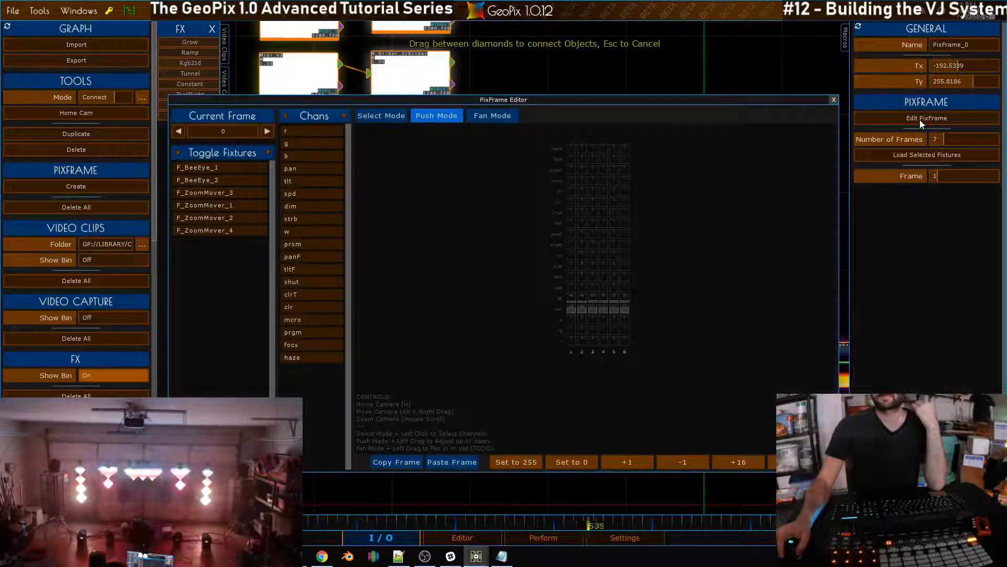
drag(590, 105, 564, 347)
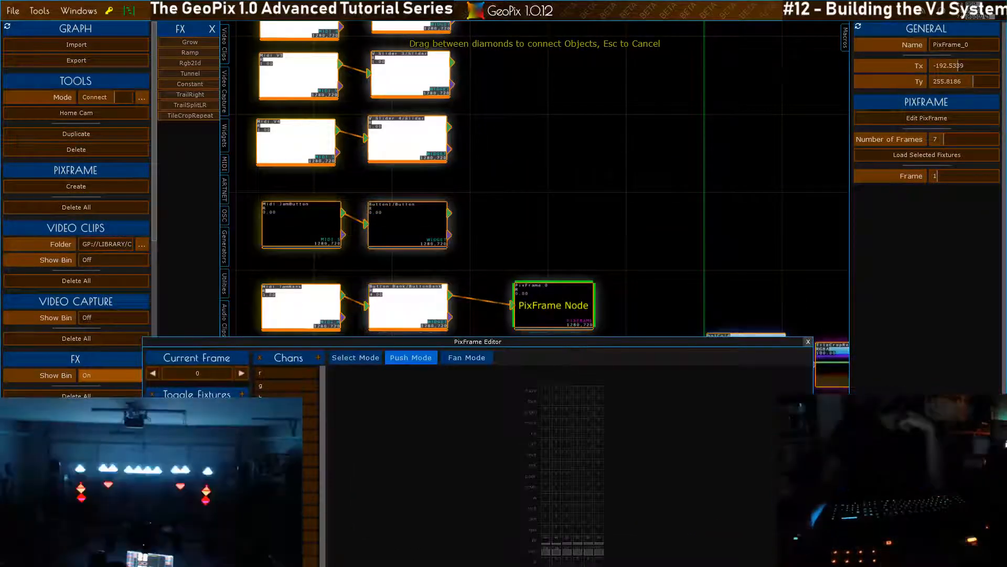
drag(396, 348, 409, 342)
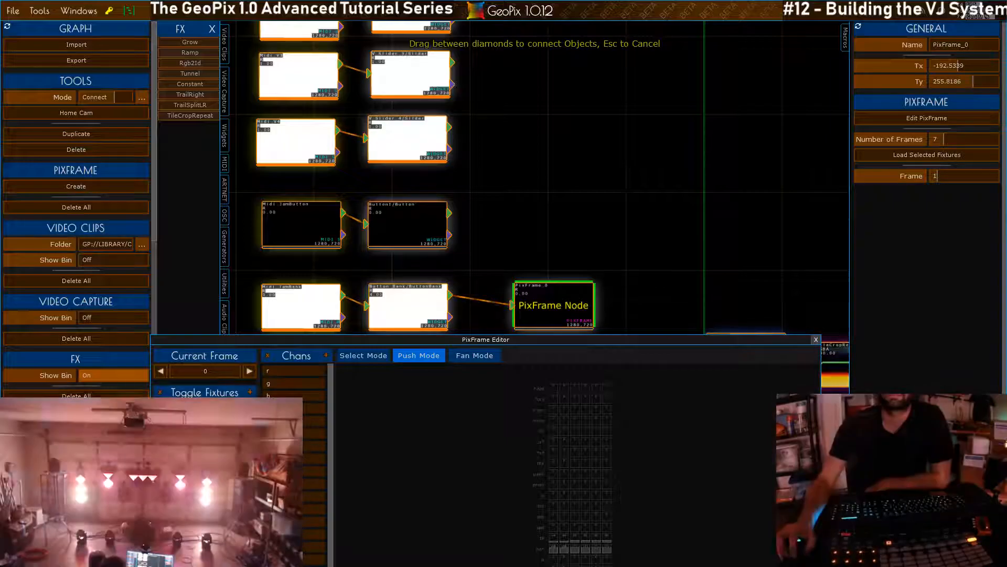
drag(599, 339, 558, 121)
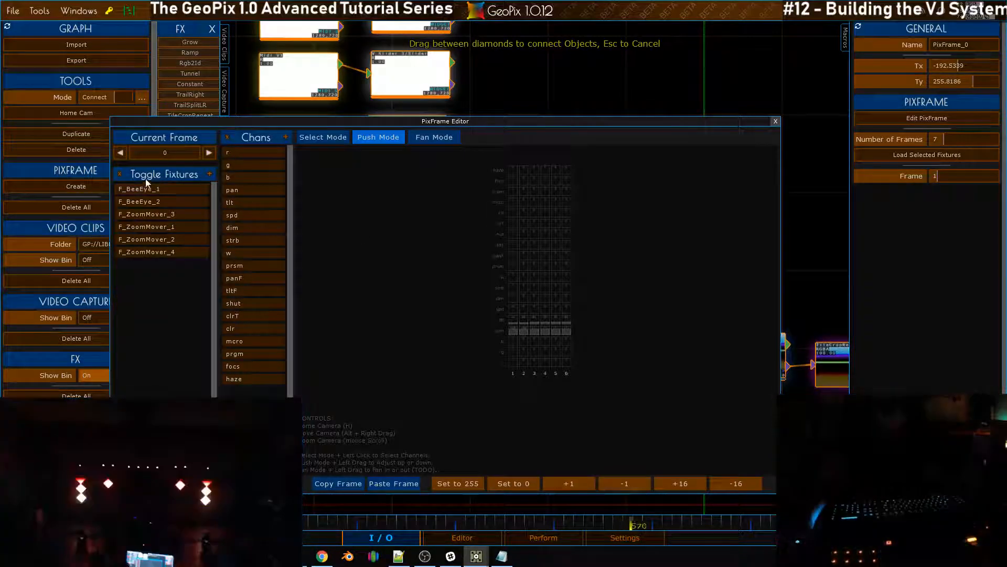
click(211, 175)
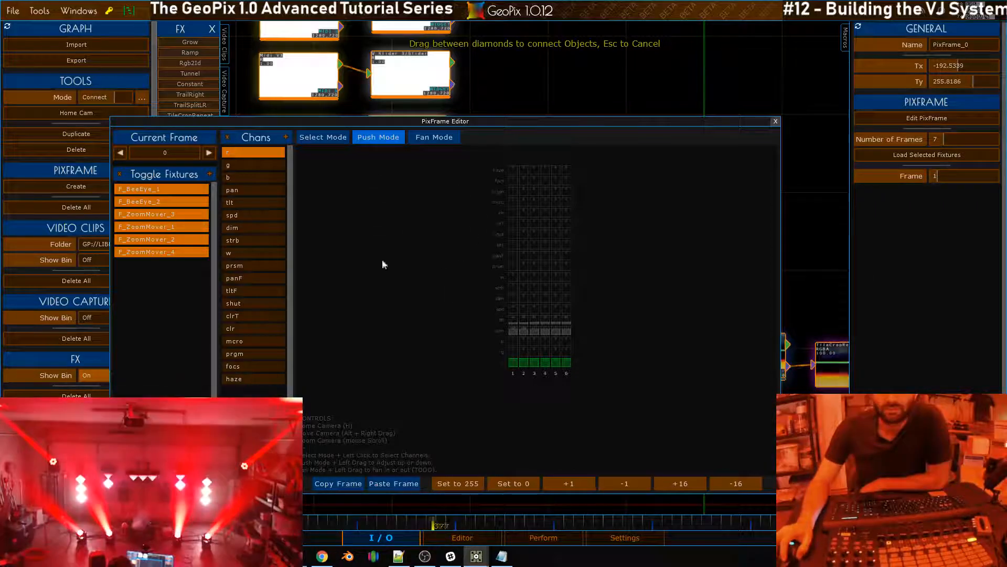
Raise only the g channel on frame 1 and only the b channel on frame 2 for all fixtures
click(209, 153)
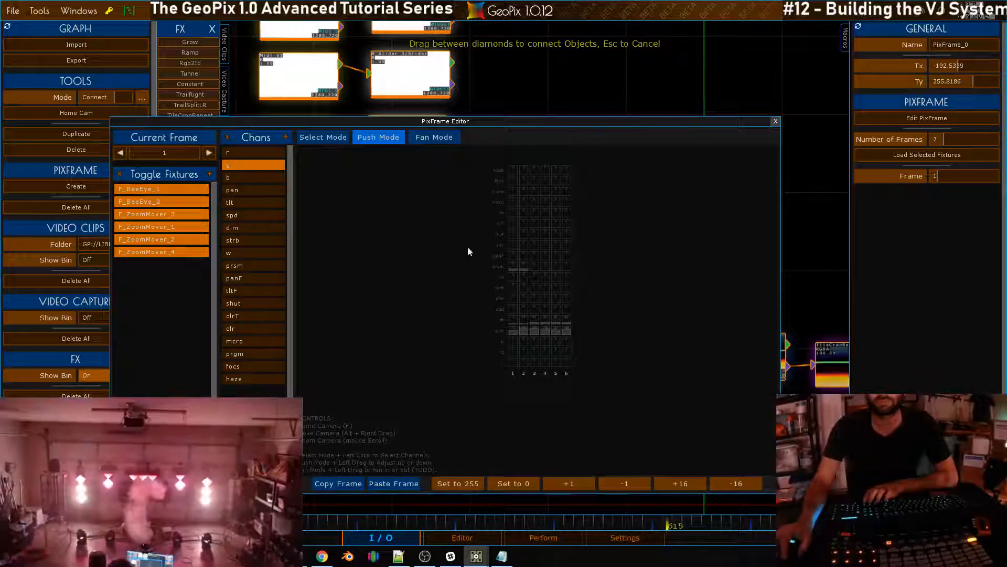
key(Right)
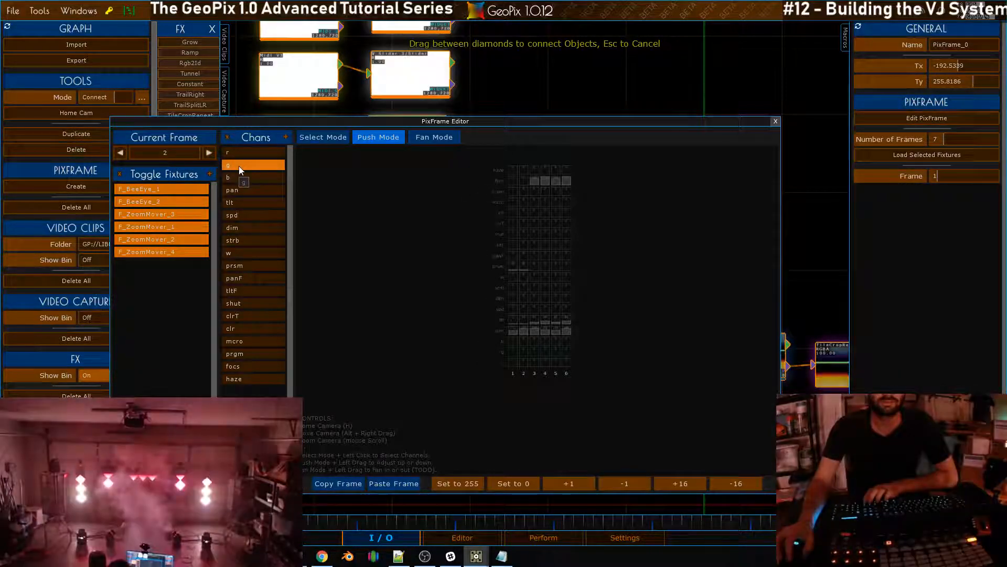
click(238, 166)
click(245, 178)
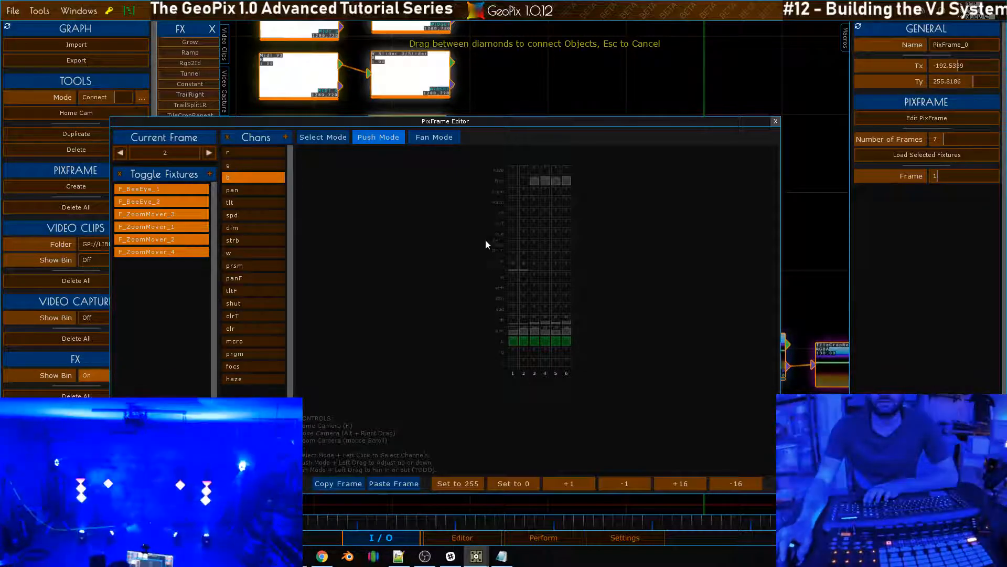
Raise the r and g channels on frame 3 and the g and b channels on frame 4 for all fixtures
key(Right)
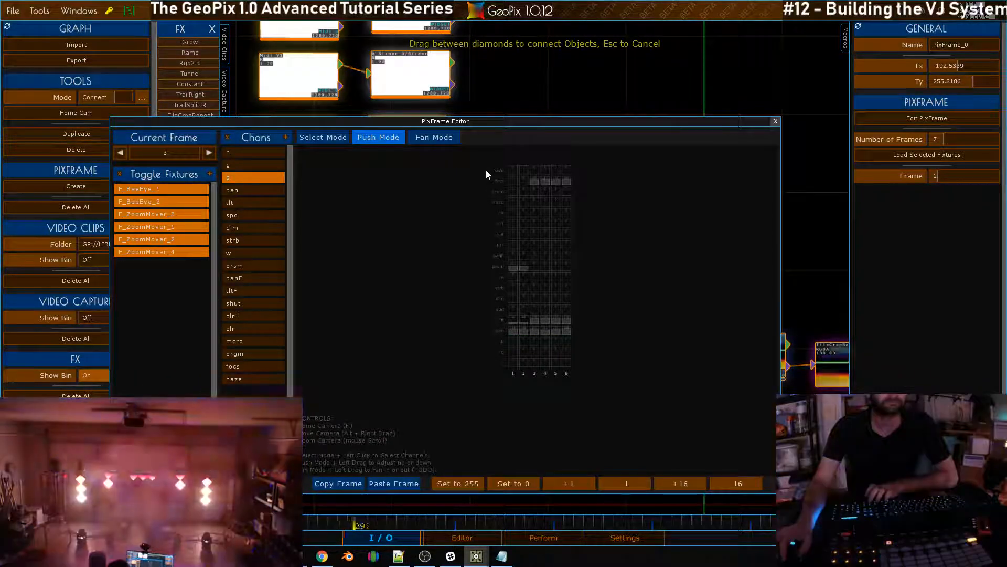
click(235, 166)
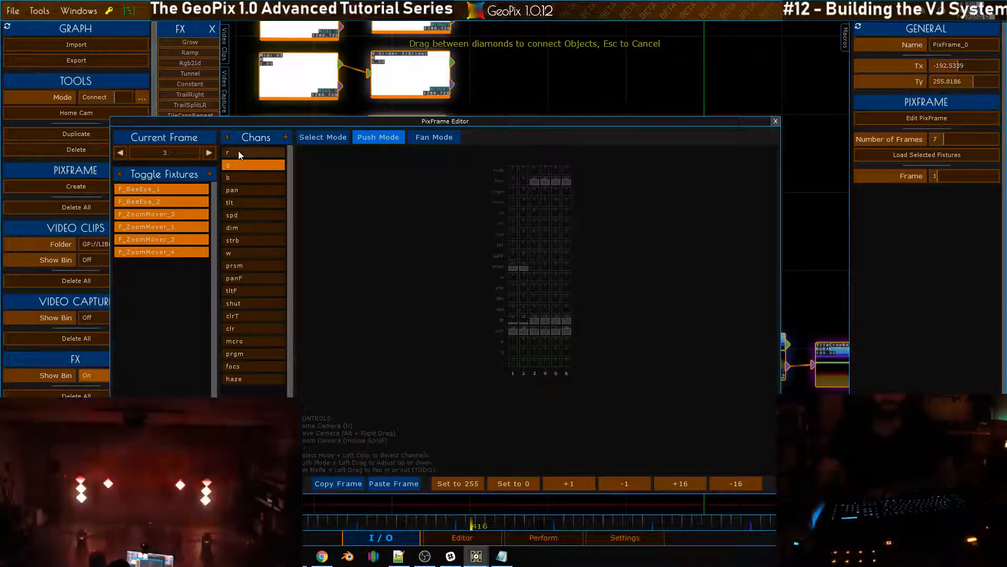
drag(433, 310, 410, 70)
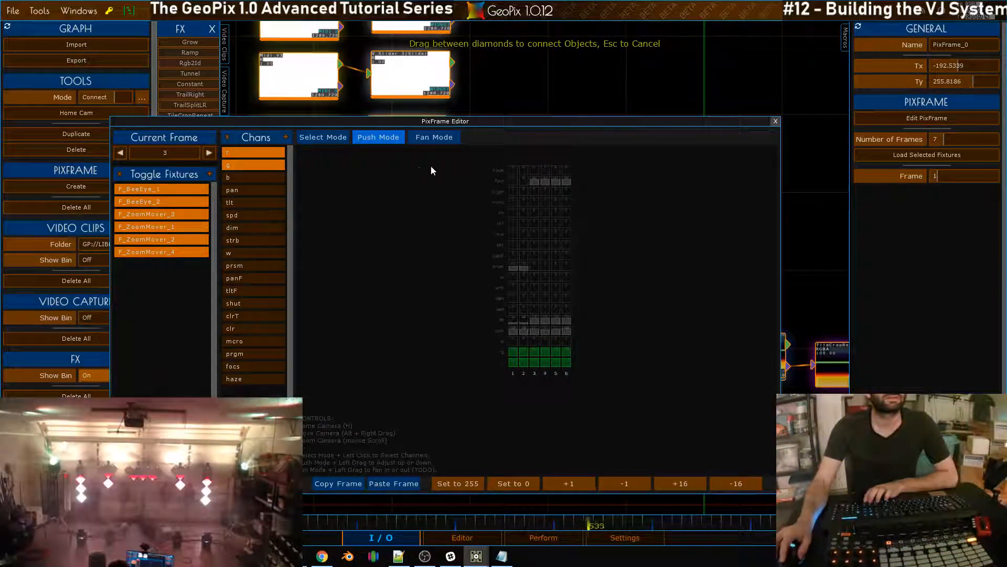
key(Right)
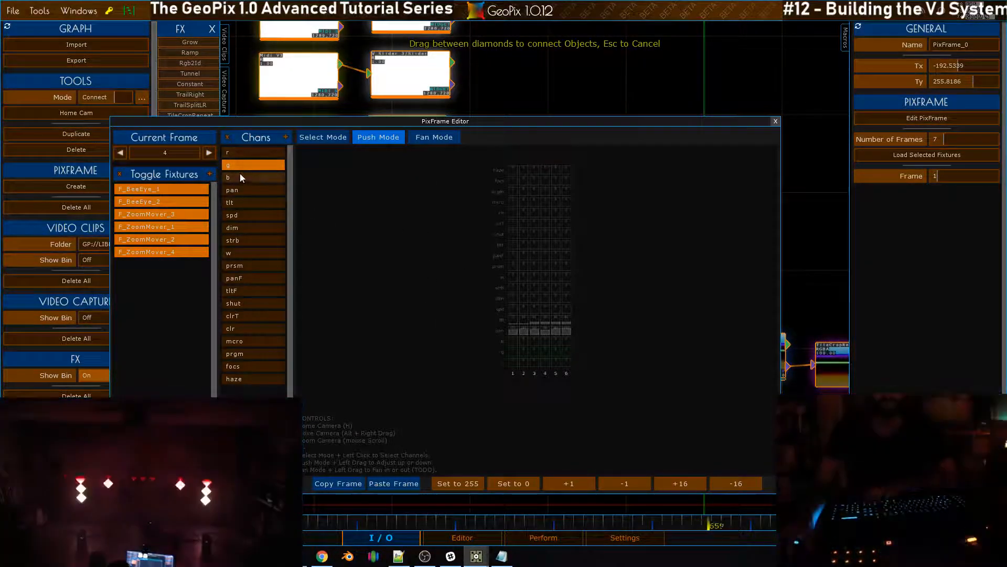
click(240, 176)
key(Right)
key(Left)
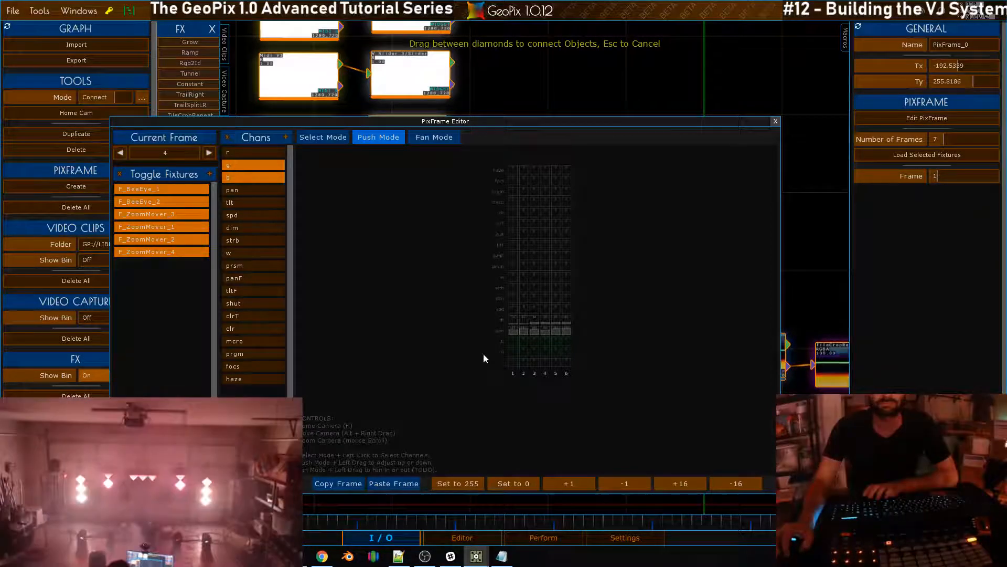
Raise the r and b channels on frame 5 and the r channel on frame 6, and close the PixFrame editor
key(Right)
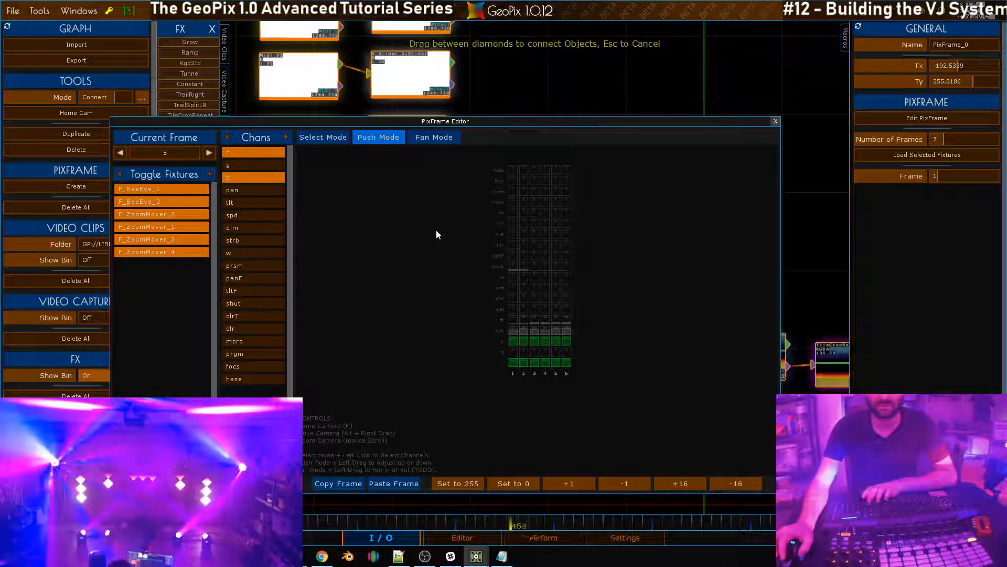
key(Right)
drag(456, 390, 493, 339)
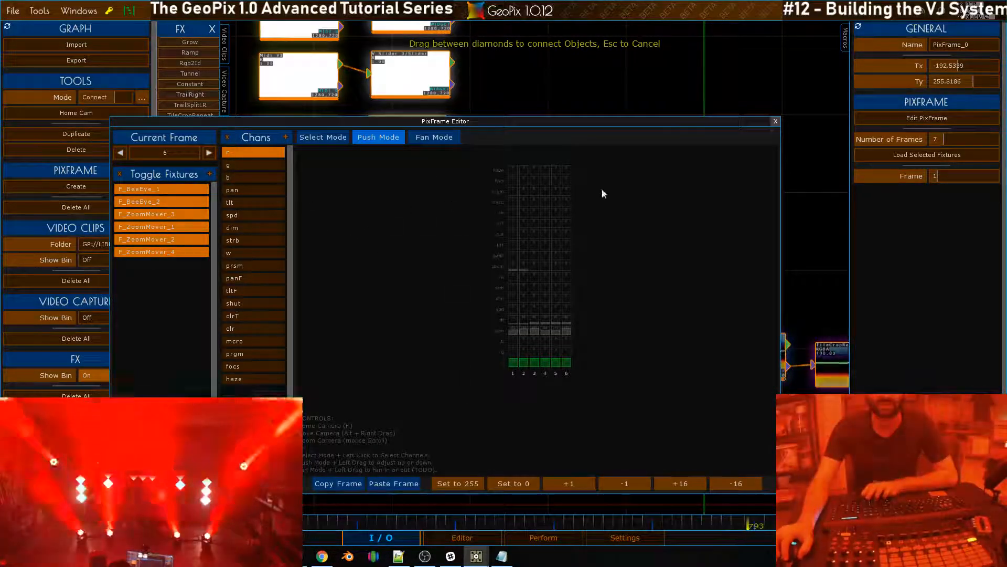
click(776, 123)
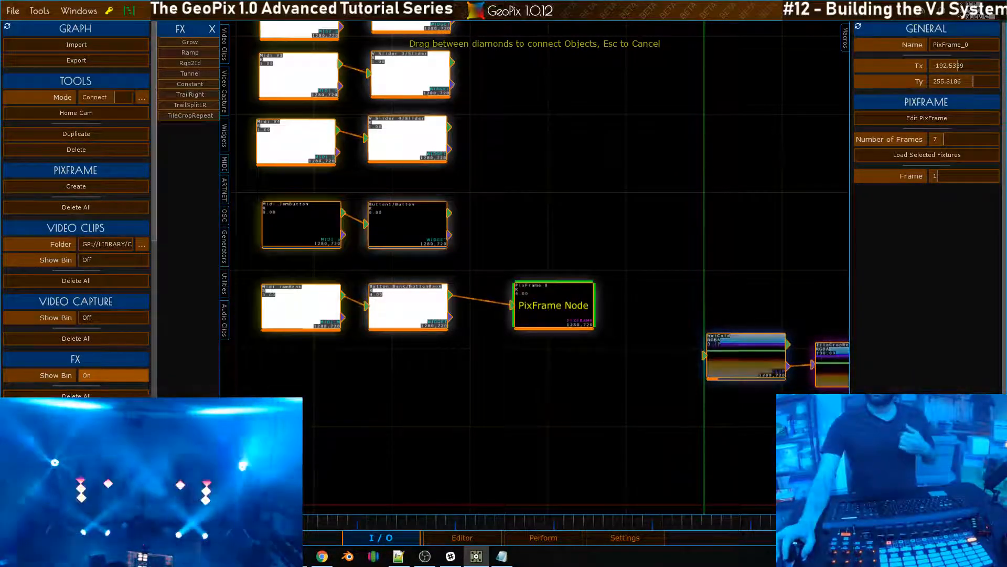
scroll(535, 268, down, 3)
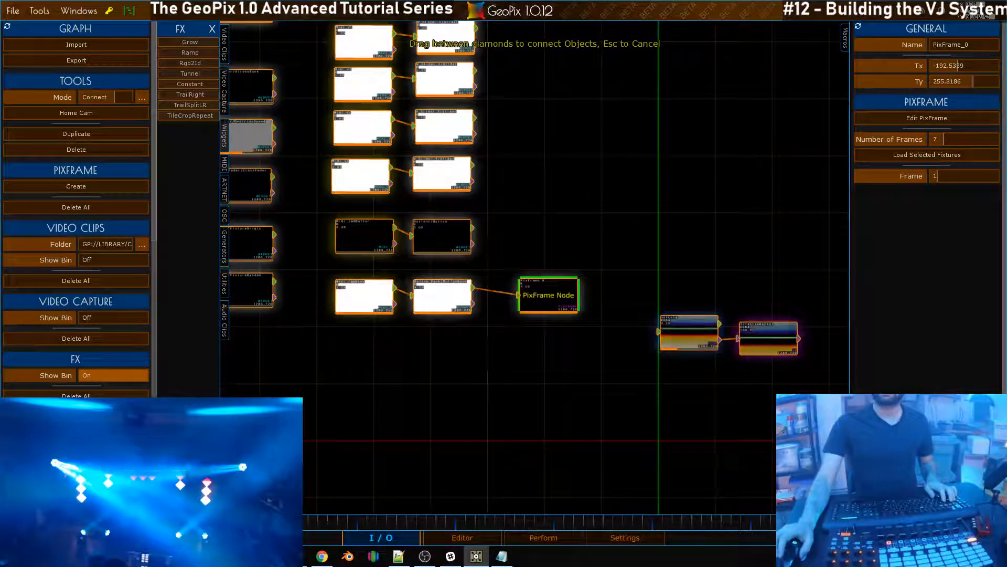
scroll(535, 268, up, 3)
middle_drag(536, 267, 581, 257)
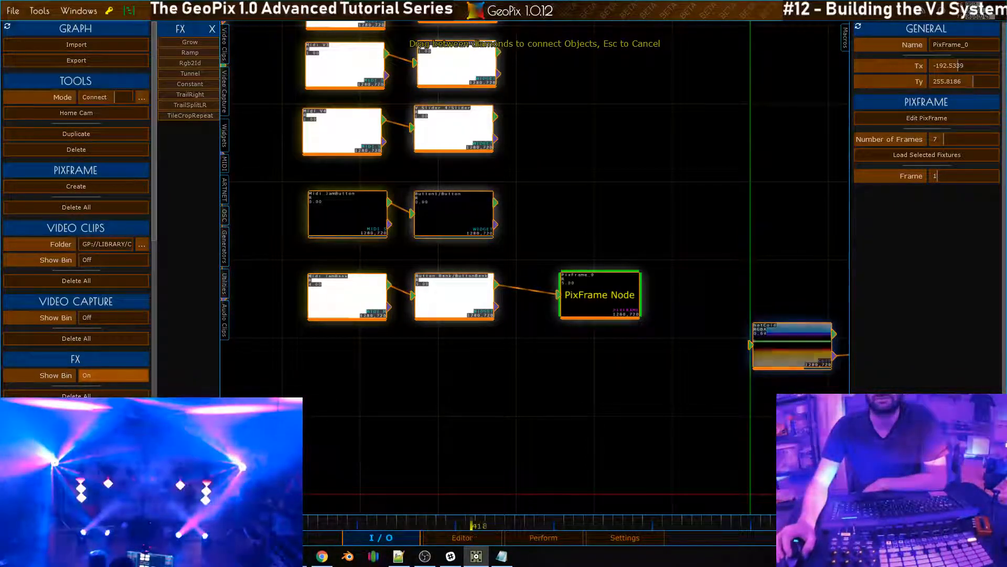
scroll(535, 268, down, 5)
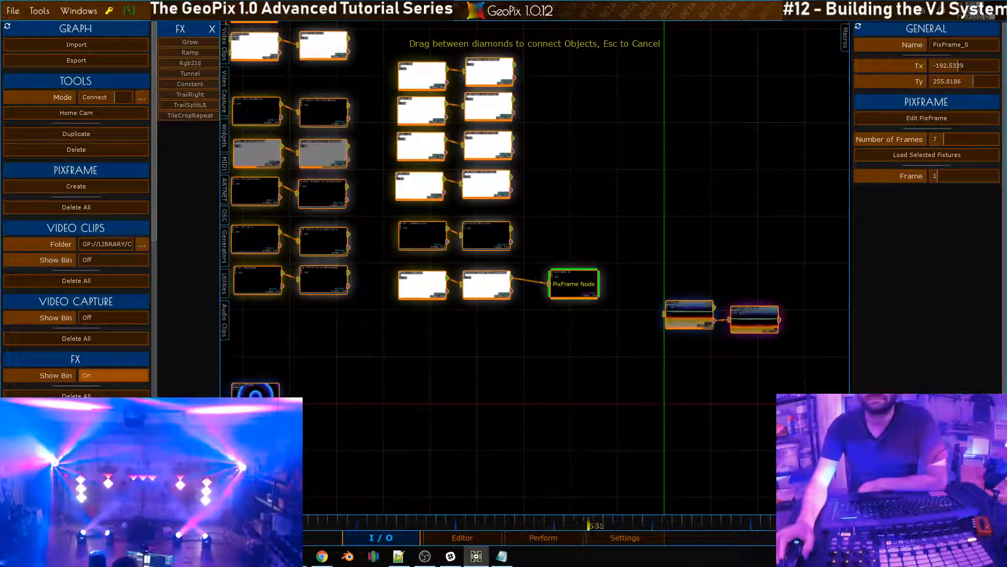
Open the Macro Saver from the Editor workspace and name the new macro Dmx_Jam
click(462, 537)
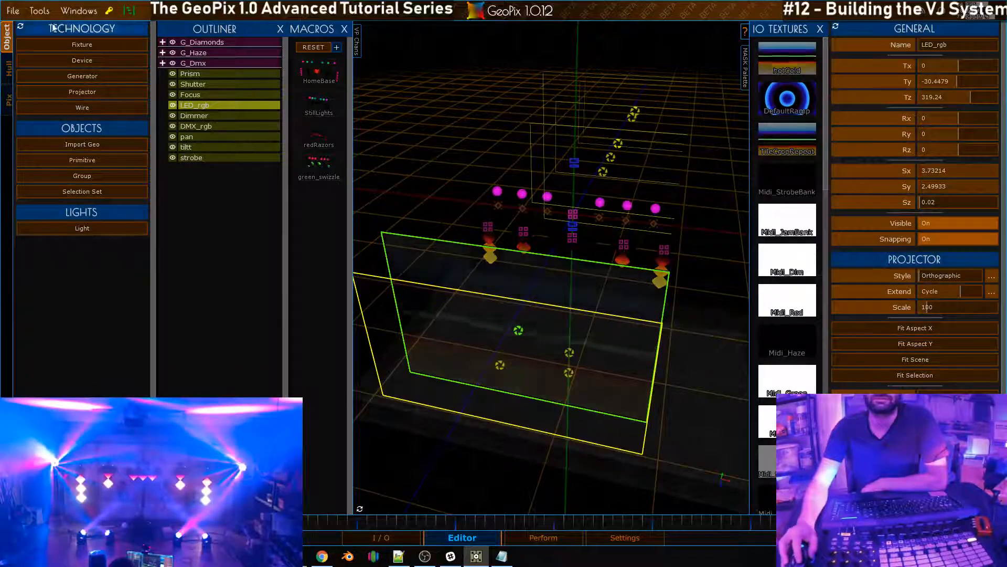
click(39, 12)
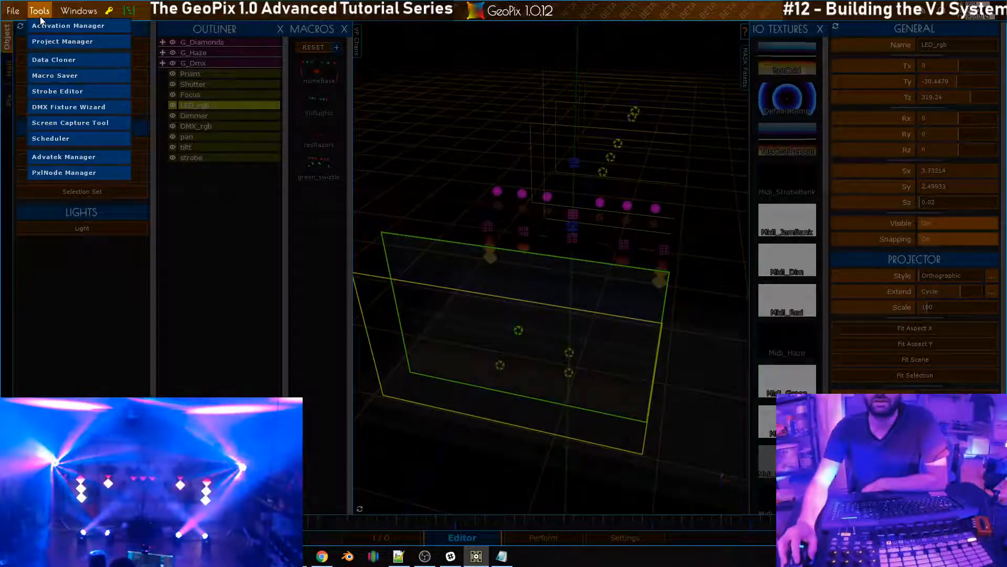
click(64, 76)
click(485, 104)
text(D)
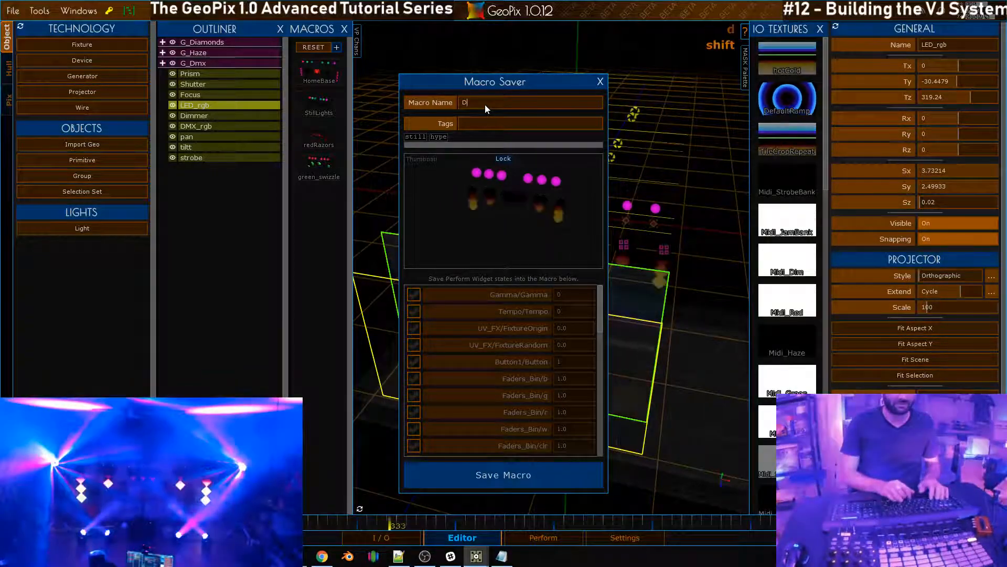
text(mx_Jam)
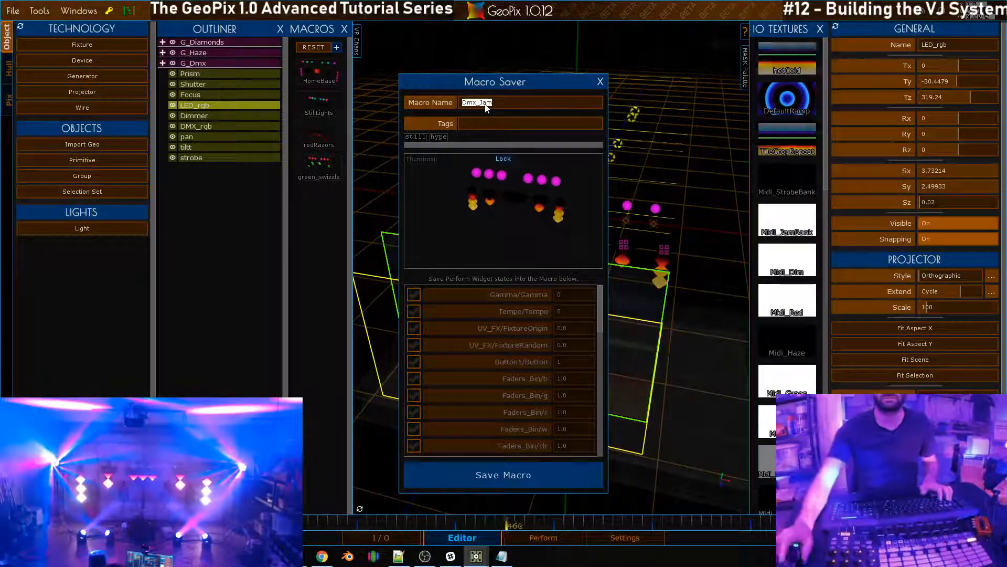
Tag the macro "jam,hype" and save it with the fixtures framed closer in the thumbnail, closing the Macro Saver
click(496, 121)
text(jam)
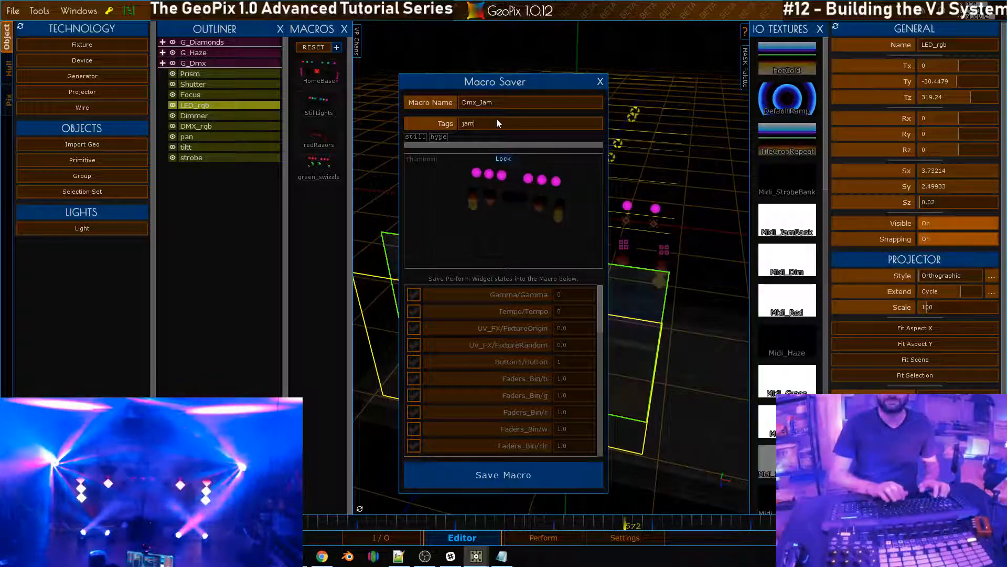
text( hypwe)
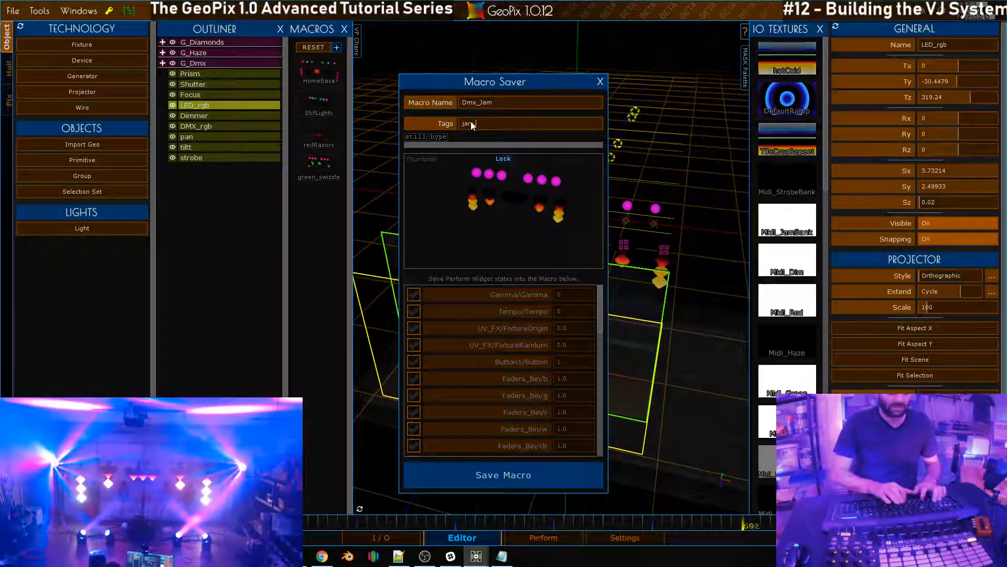
key(BackSpace)
key(BackSpace)
text(e)
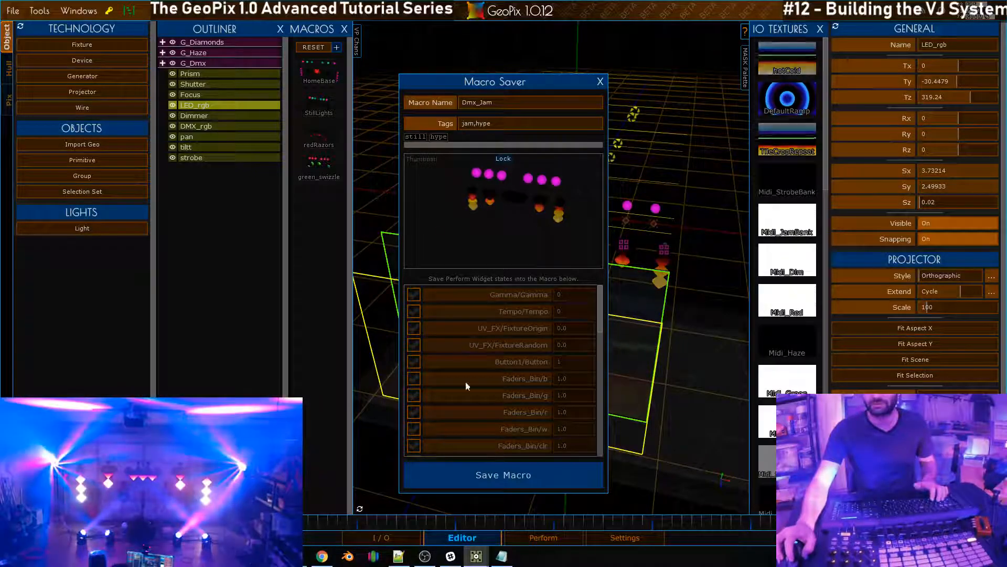
alt+right_drag(684, 190, 662, 219)
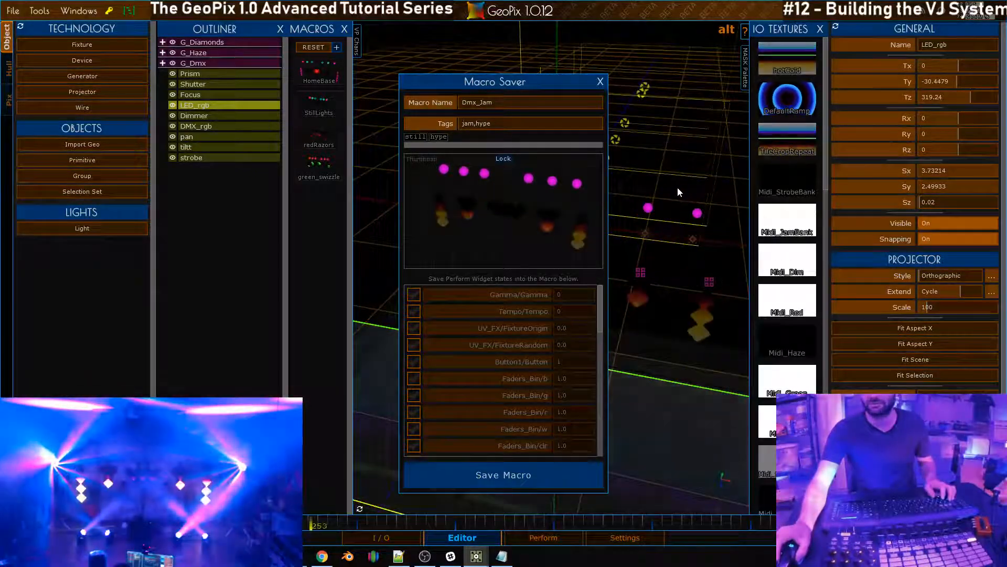
click(547, 466)
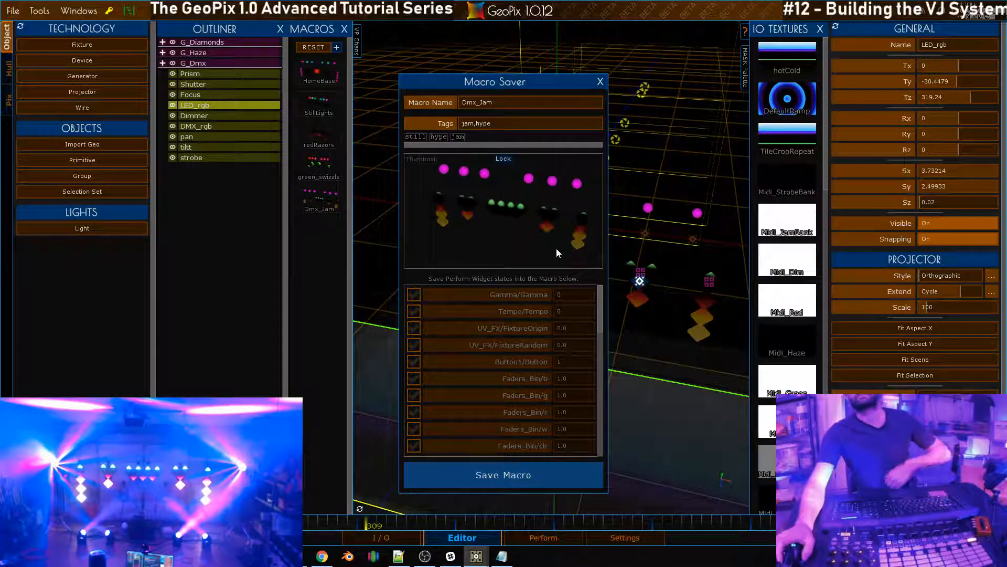
click(600, 81)
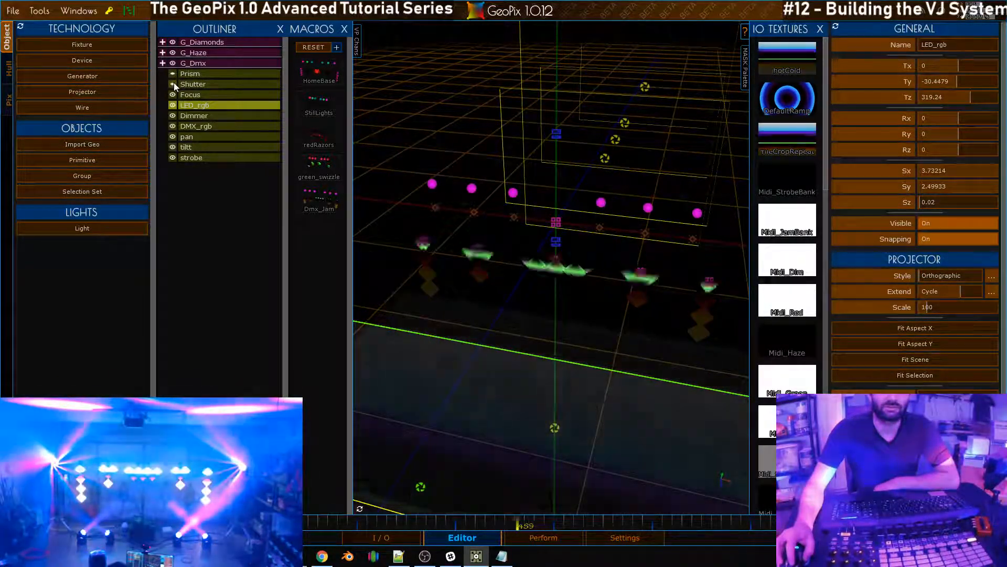
Hide all projectors from Prism down to strobe in the outliner
click(172, 84)
click(172, 95)
click(172, 106)
click(173, 116)
click(172, 137)
click(173, 158)
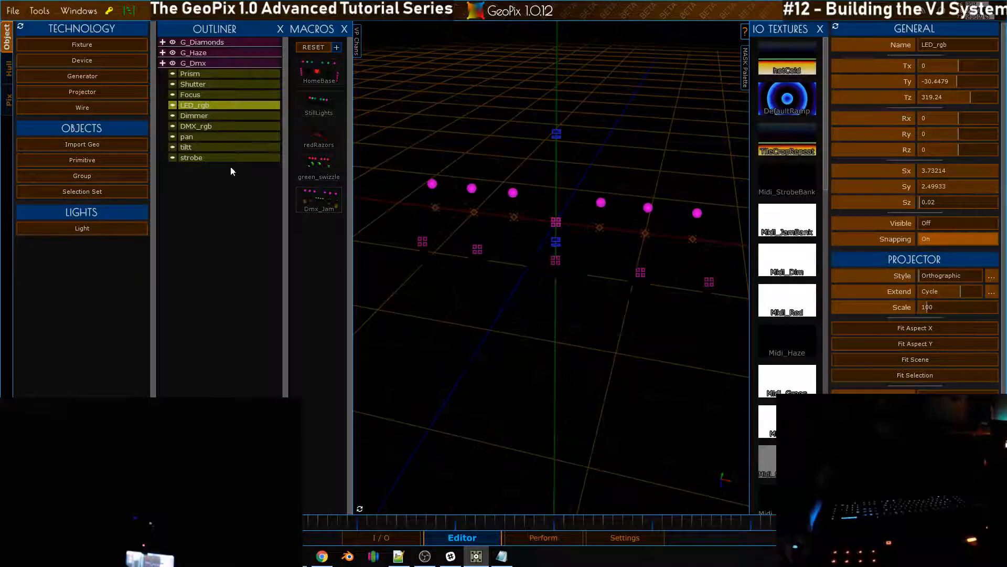
Recall the Dmx_Jam macro, and select HomeBase in Macro Bin B of the Perform workspace
click(331, 205)
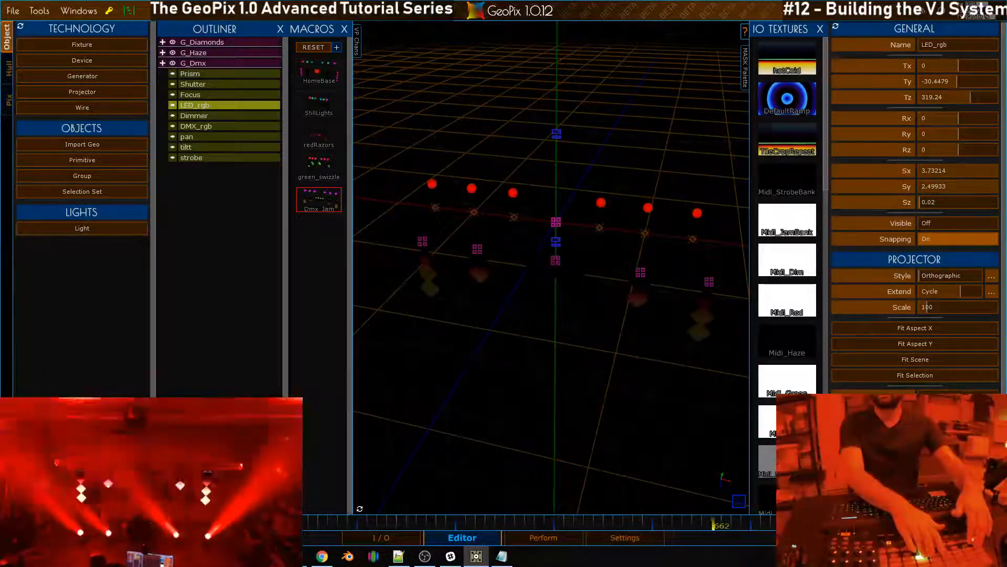
click(577, 535)
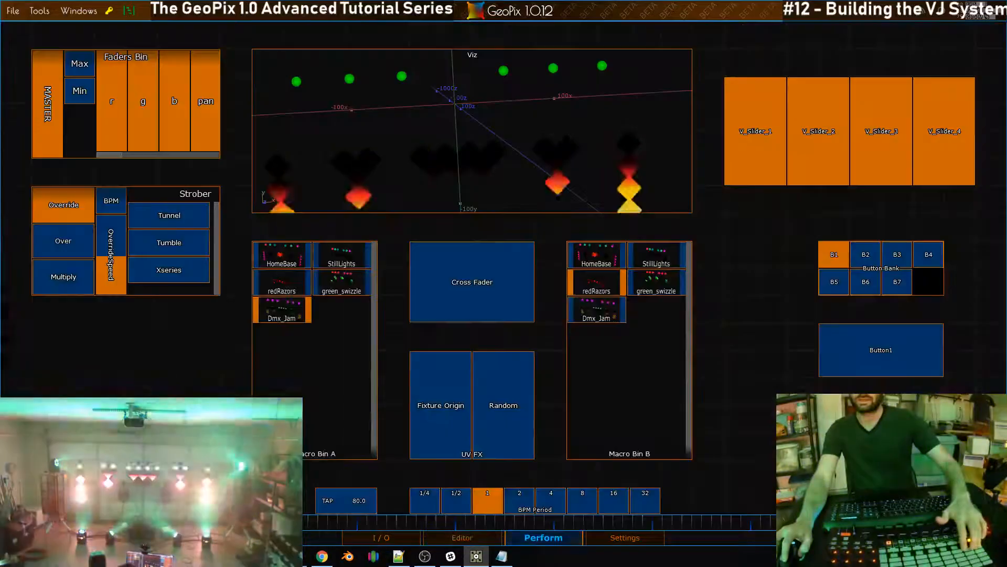
click(587, 250)
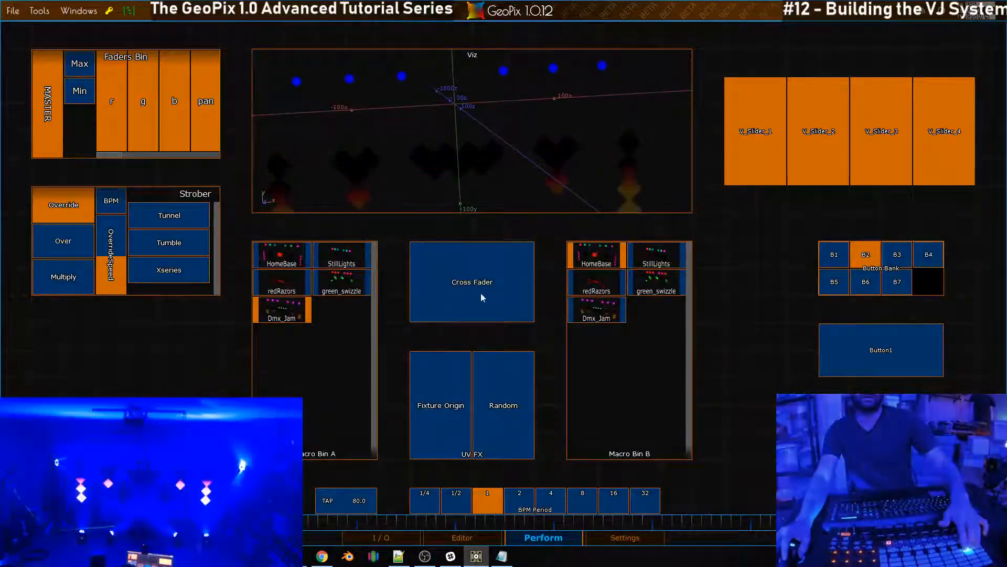
Crossfade from Dmx_Jam in Macro Bin A to green_swizzle in Macro Bin B and back to Dmx_Jam
click(484, 298)
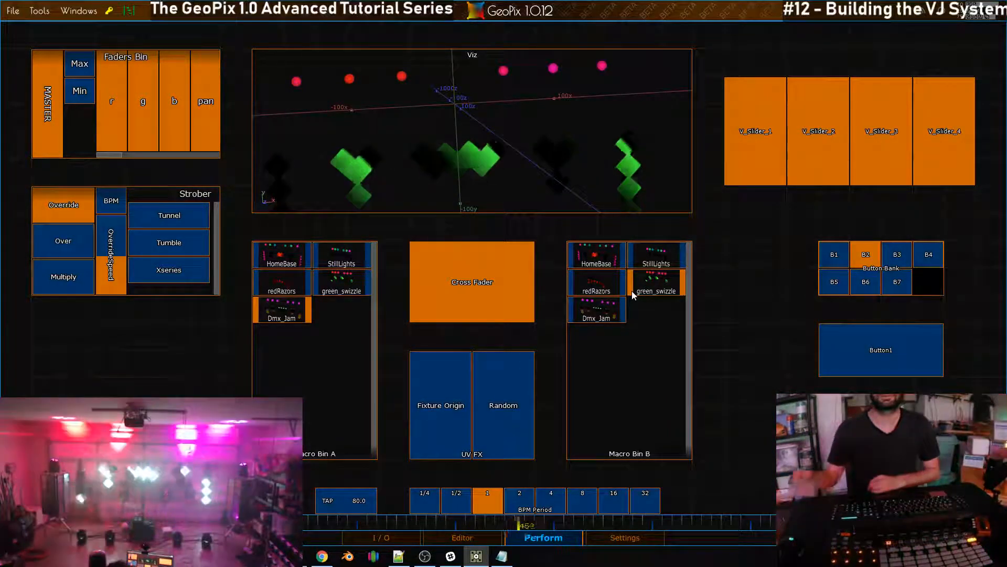
drag(528, 287, 477, 285)
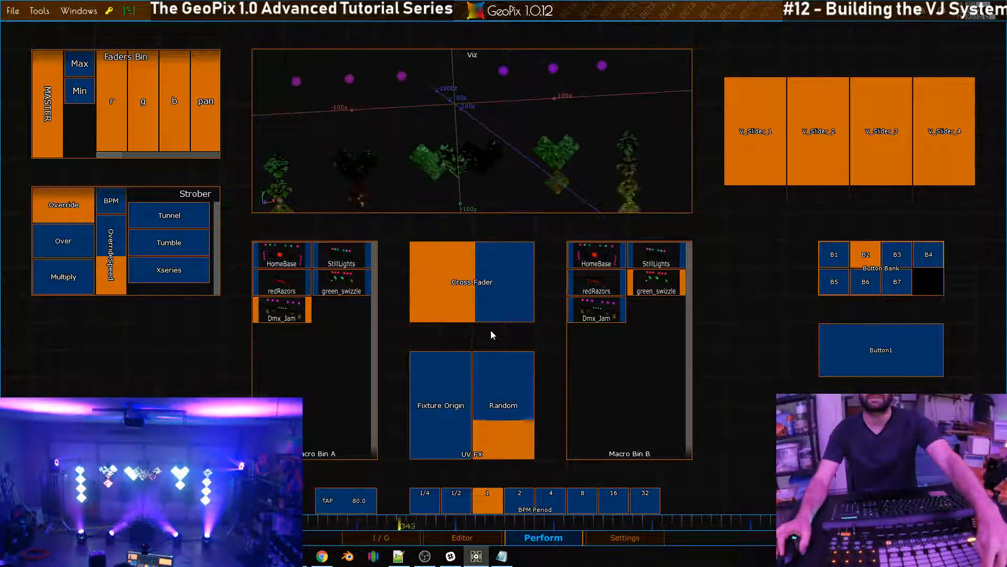
mouse_move(473, 285)
mouse_down()
mouse_move(402, 283)
mouse_move(502, 274)
mouse_move(373, 294)
mouse_move(465, 280)
mouse_up()
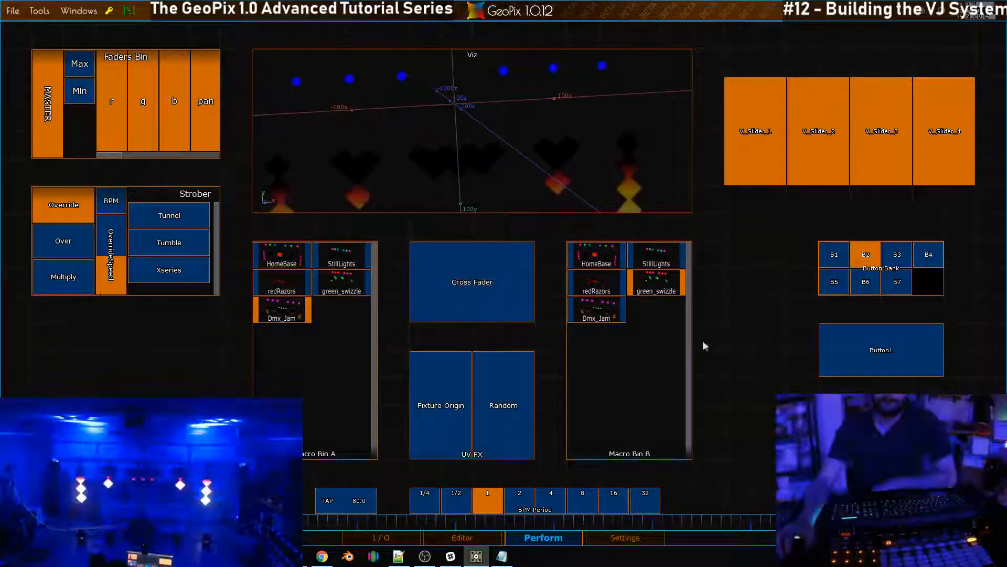
Select HomeBase in Macro Bin B, and recall HomeBase followed by redRazors in Macro Bin A
click(597, 259)
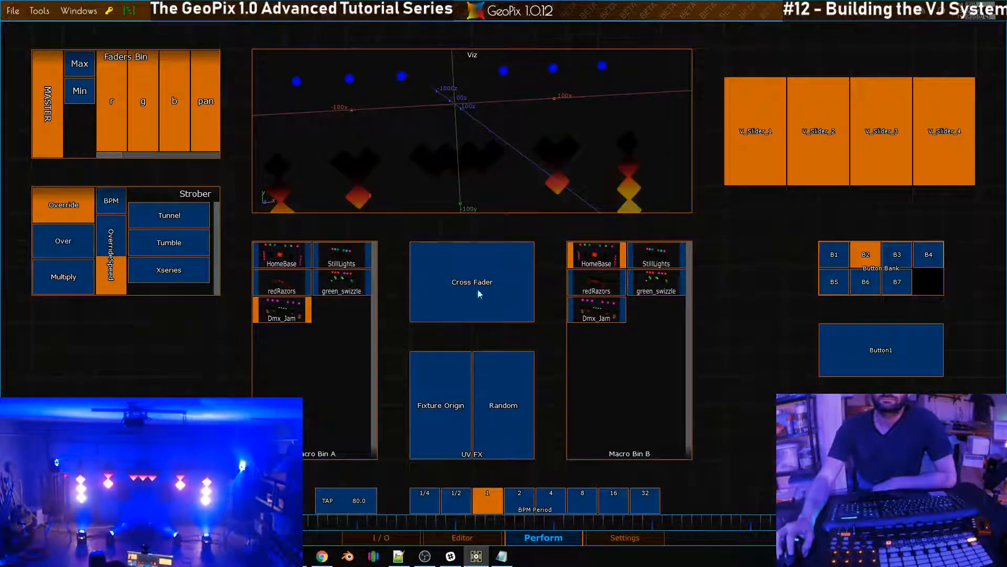
click(297, 262)
click(335, 279)
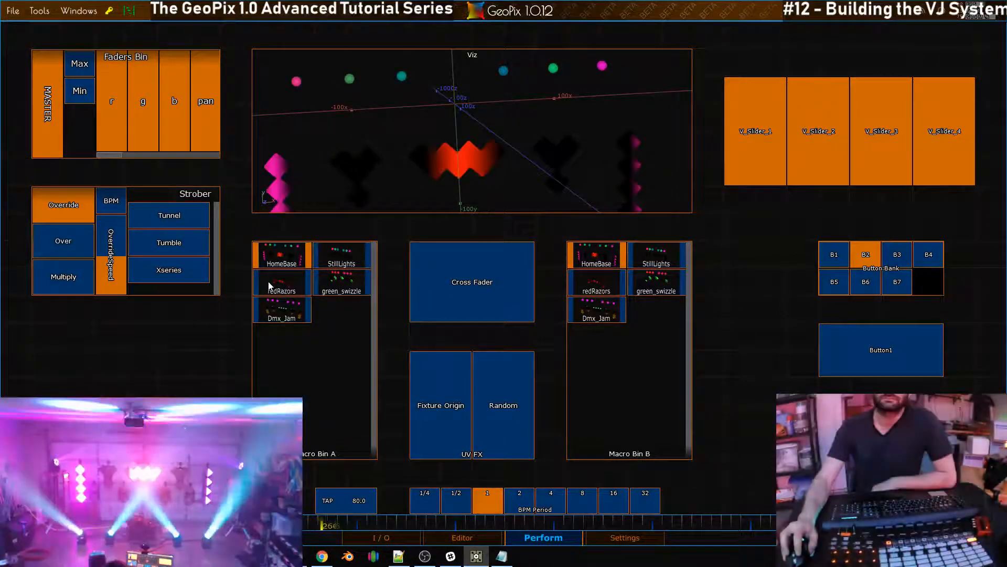
click(309, 281)
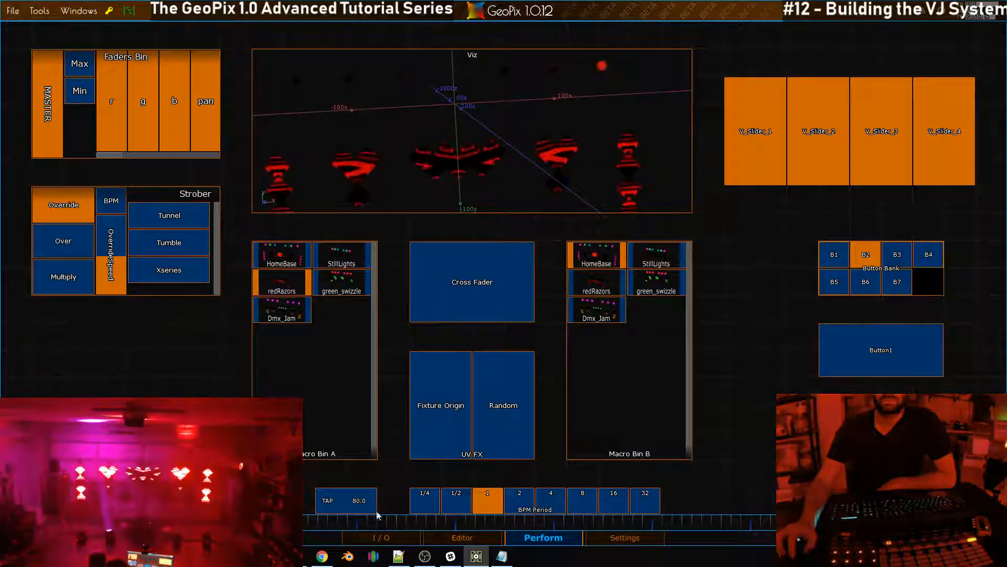
Reset the recalled macros in the Editor workspace
click(382, 538)
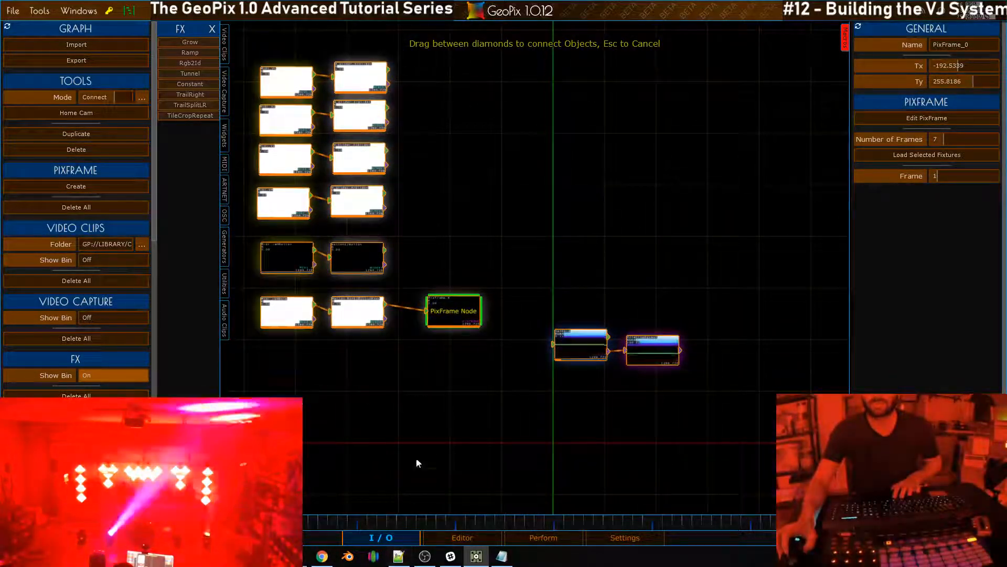
click(464, 538)
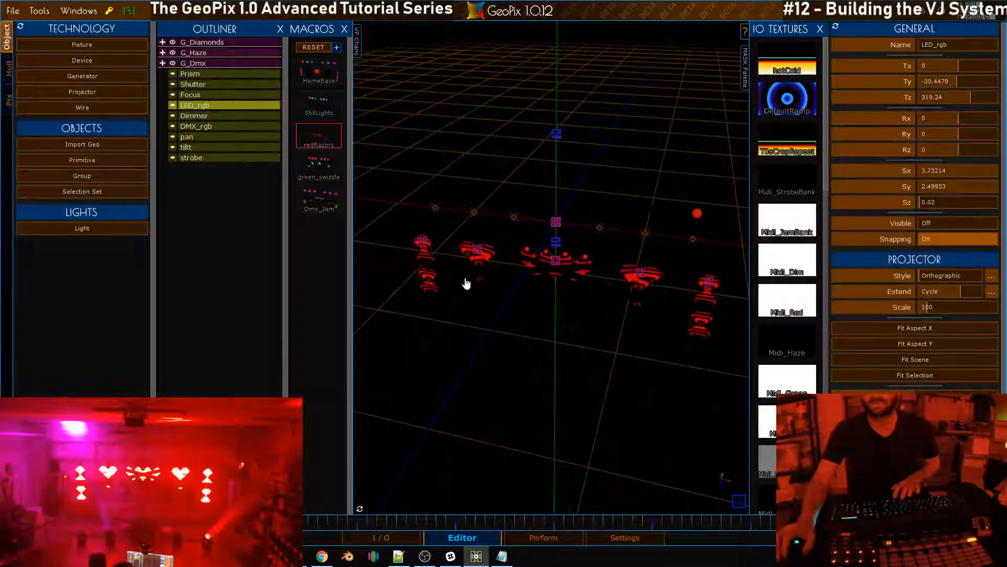
alt+right_drag(466, 284, 470, 326)
alt+drag(470, 326, 603, 332)
alt+right_drag(603, 332, 513, 214)
click(317, 48)
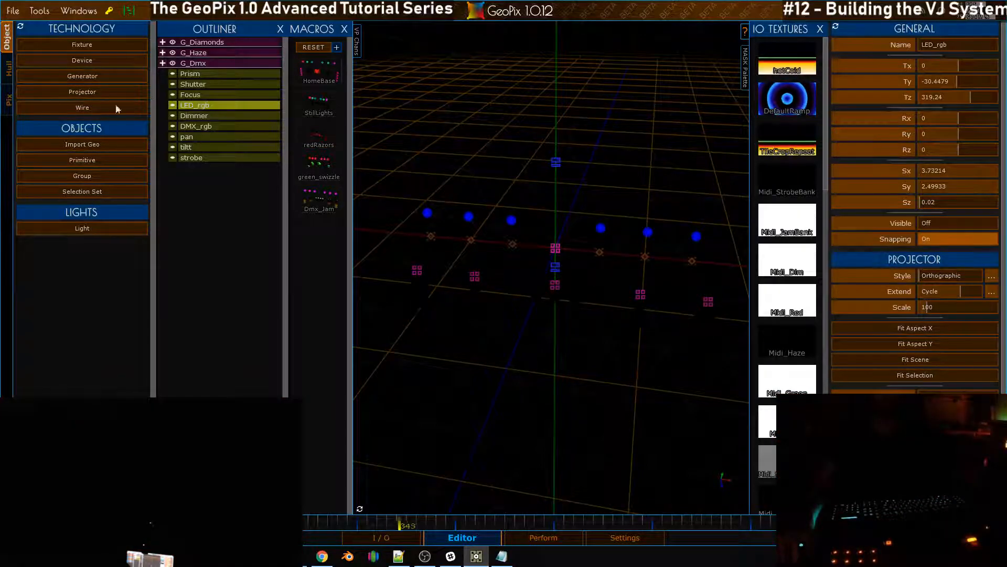
Show the projectors from Shutter down to strobe in the outliner
click(172, 84)
click(172, 95)
click(173, 105)
click(173, 116)
click(172, 126)
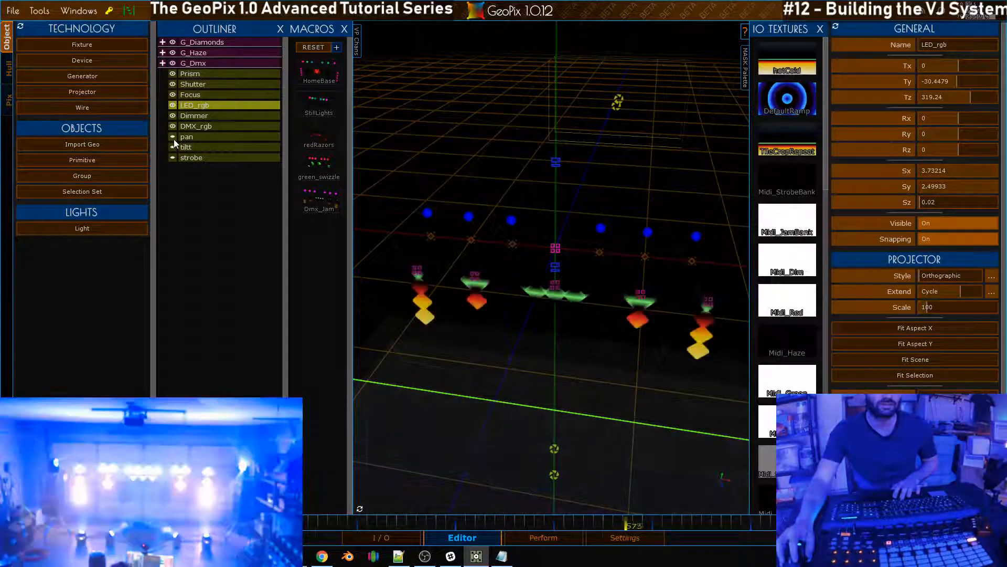
click(173, 136)
click(173, 147)
click(172, 157)
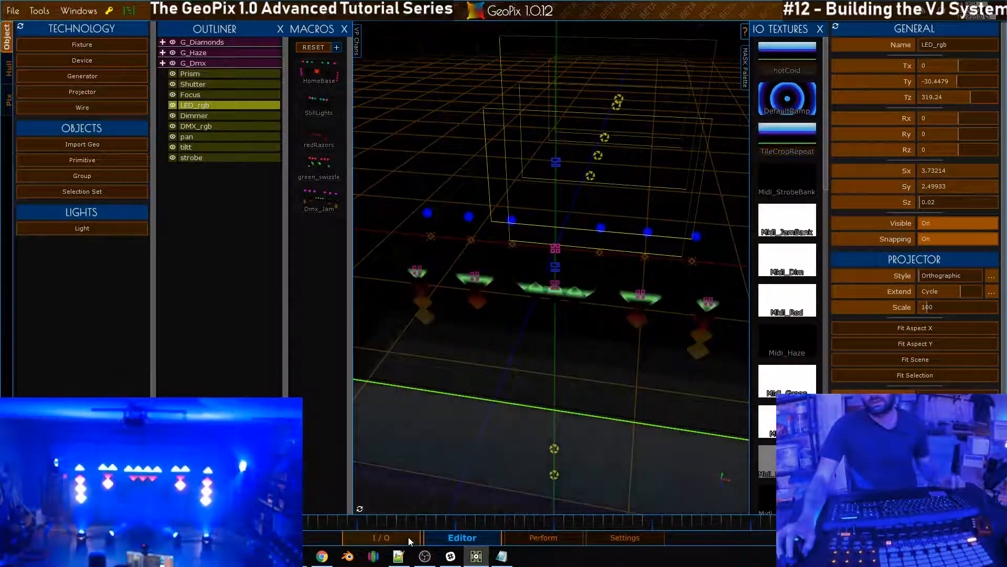
Delete the hotCold clip that feeds TileCropRepeat in the I/O graph
click(399, 537)
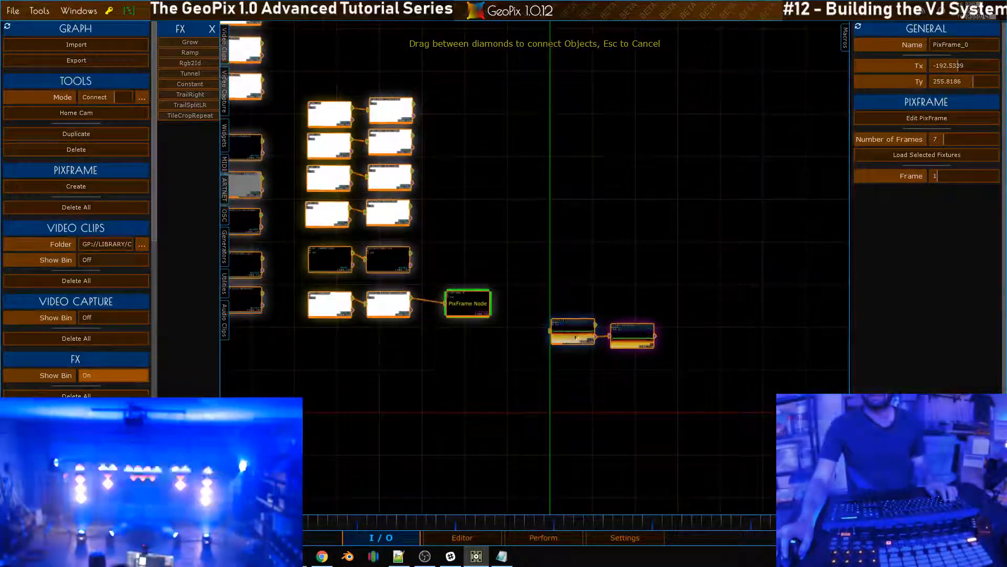
key(Escape)
click(573, 333)
key(Delete)
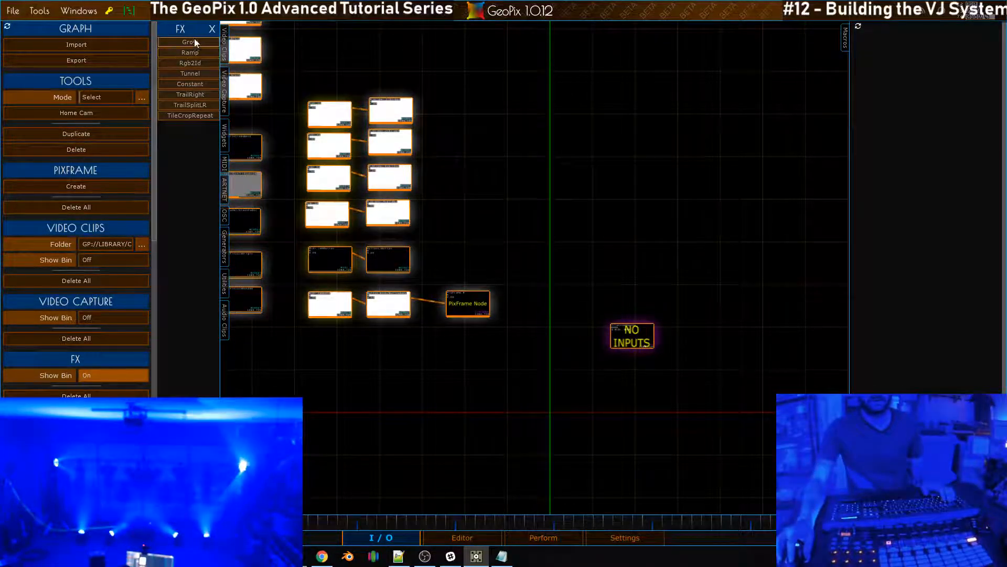
Add the strobeShowOfCenturies video clip to the I/O graph as the input of TileCropRepeat
click(213, 31)
click(162, 44)
scroll(188, 361, down, 5)
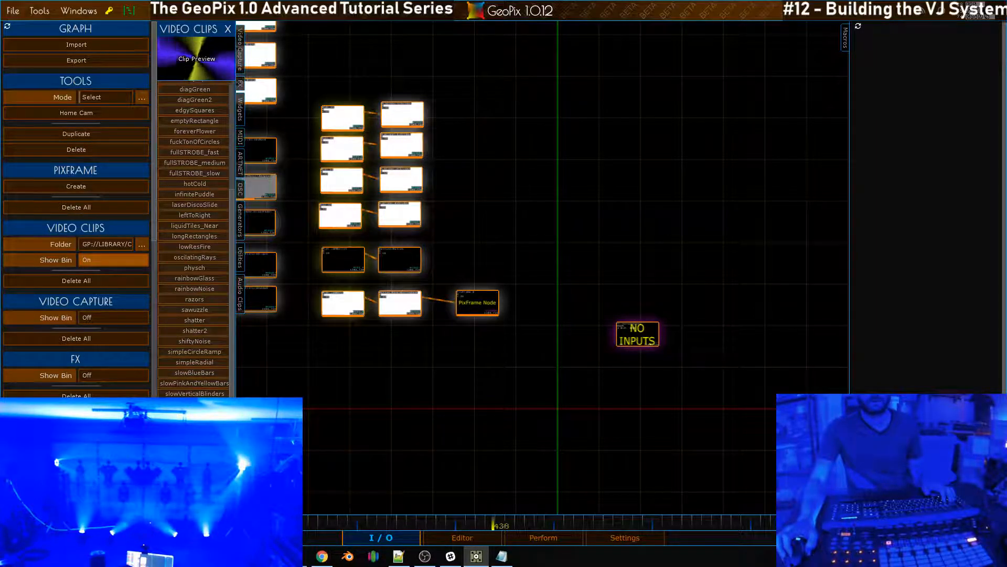
click(196, 58)
click(640, 333)
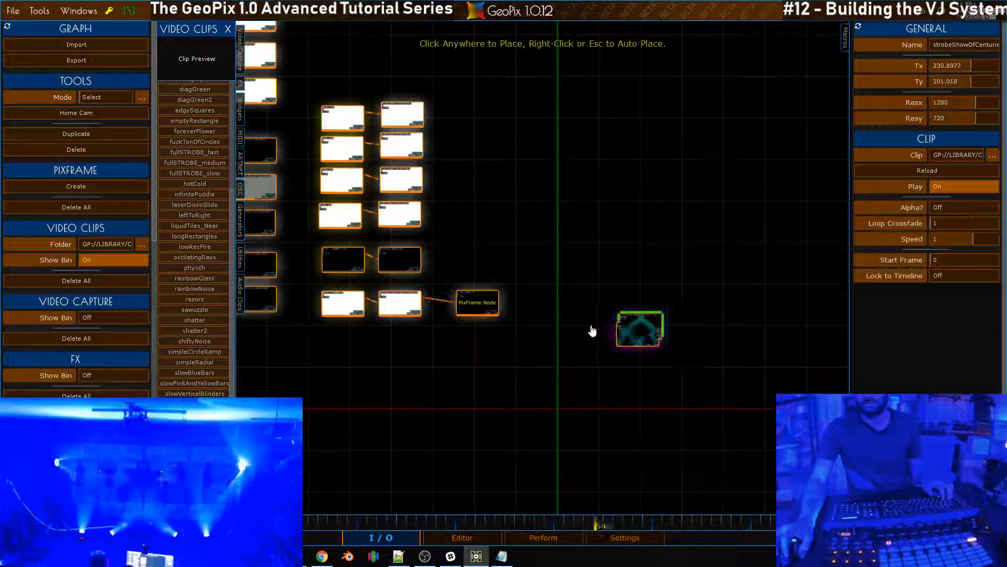
scroll(600, 298, up, 5)
middle_drag(600, 298, 446, 184)
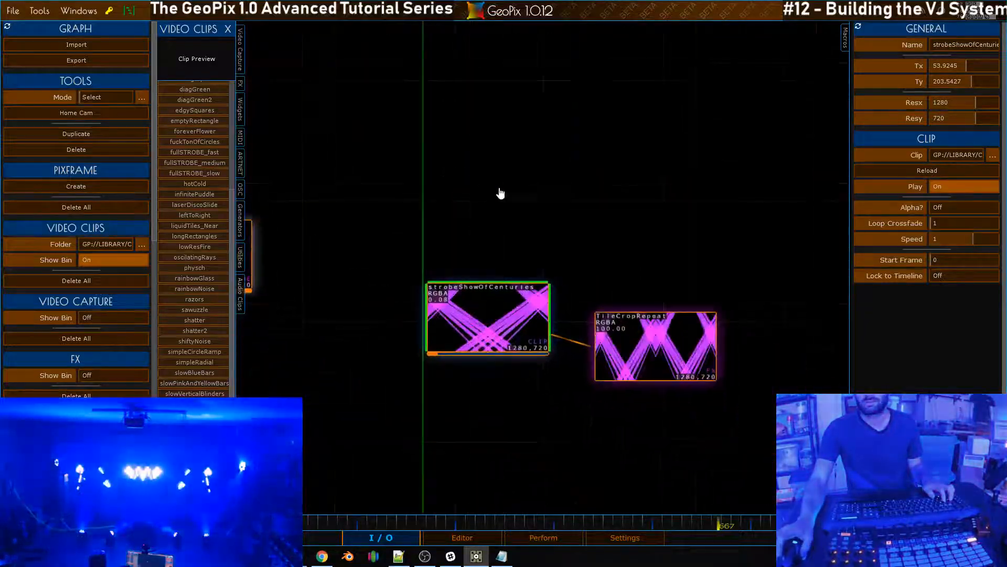
Move the strobeShowOfCenturies node slightly lower beside TileCropRepeat and close the Video Clips bin
middle_drag(637, 229, 531, 206)
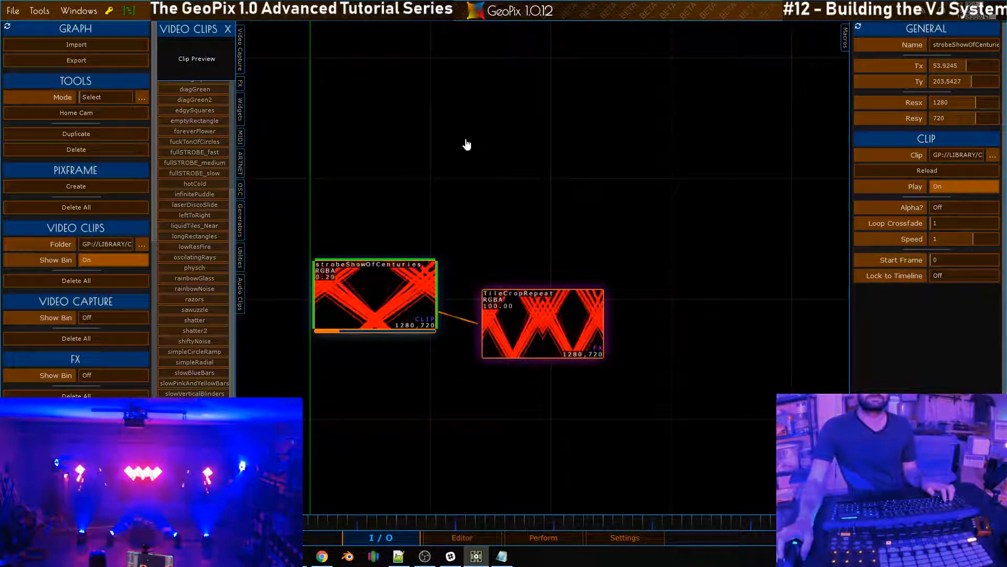
middle_drag(466, 144, 505, 202)
key(g)
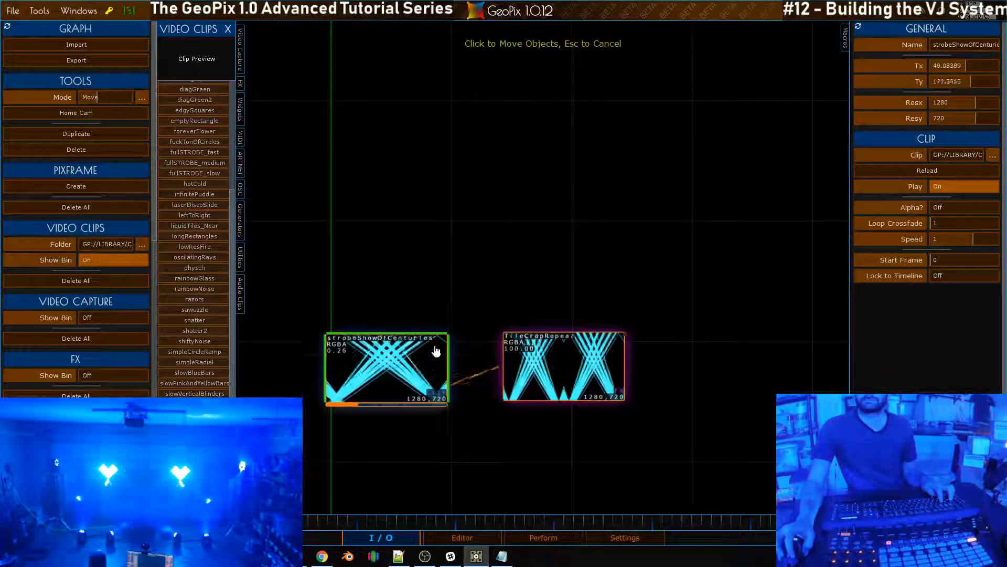
click(228, 29)
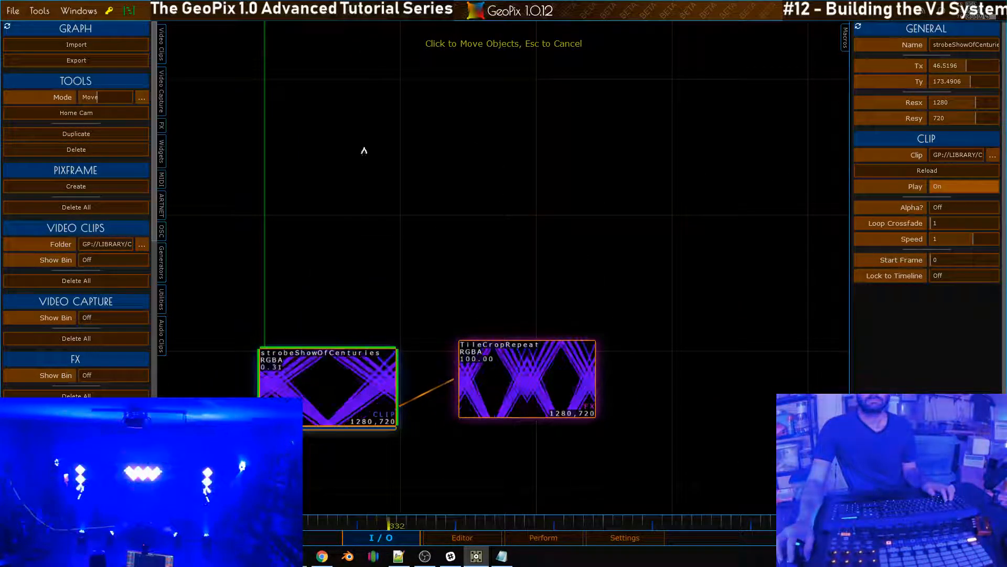
Disconnect the Button Bank widget node from PixFrame_0 in the I/O graph
scroll(344, 135, down, 5)
middle_drag(339, 137, 541, 176)
scroll(499, 256, down, 3)
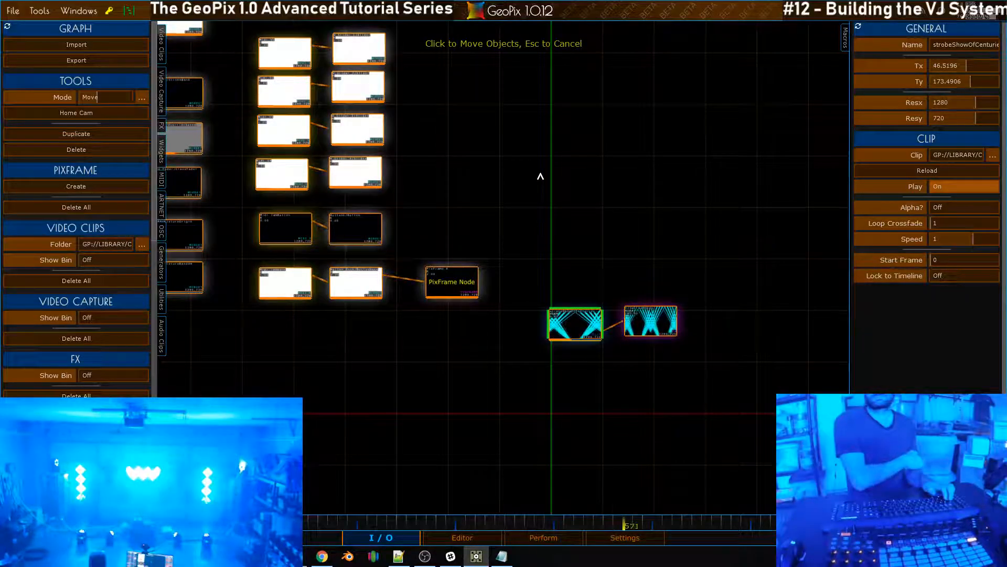
scroll(379, 263, up, 3)
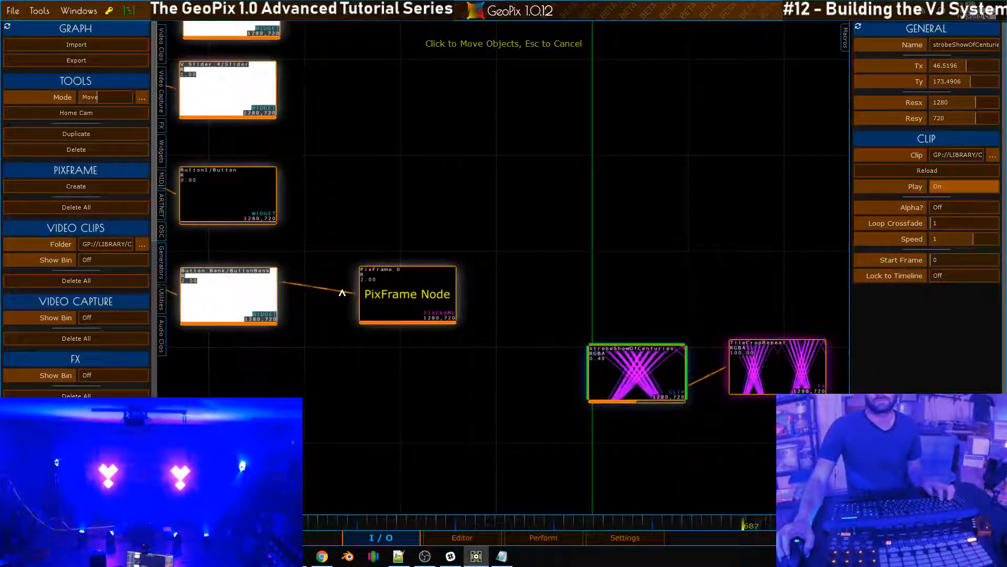
key(Escape)
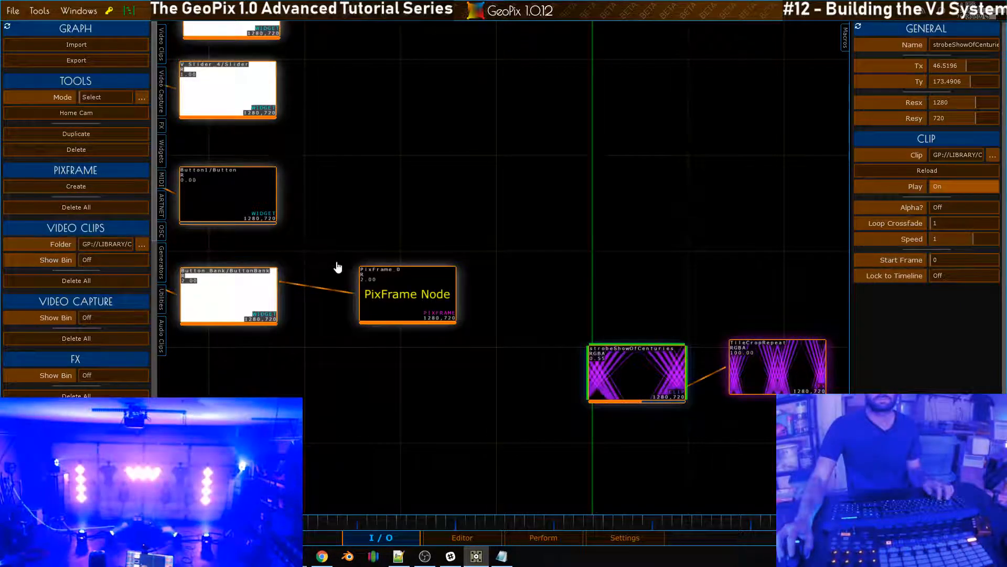
key(c)
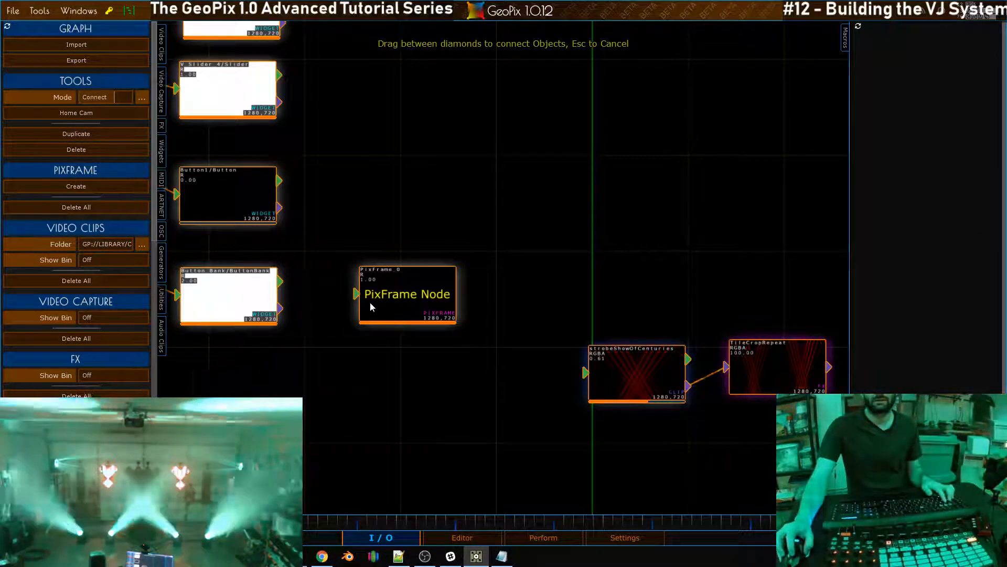
key(Escape)
Set the Frame of the PixFrame_0 node to 4
scroll(415, 297, down, 3)
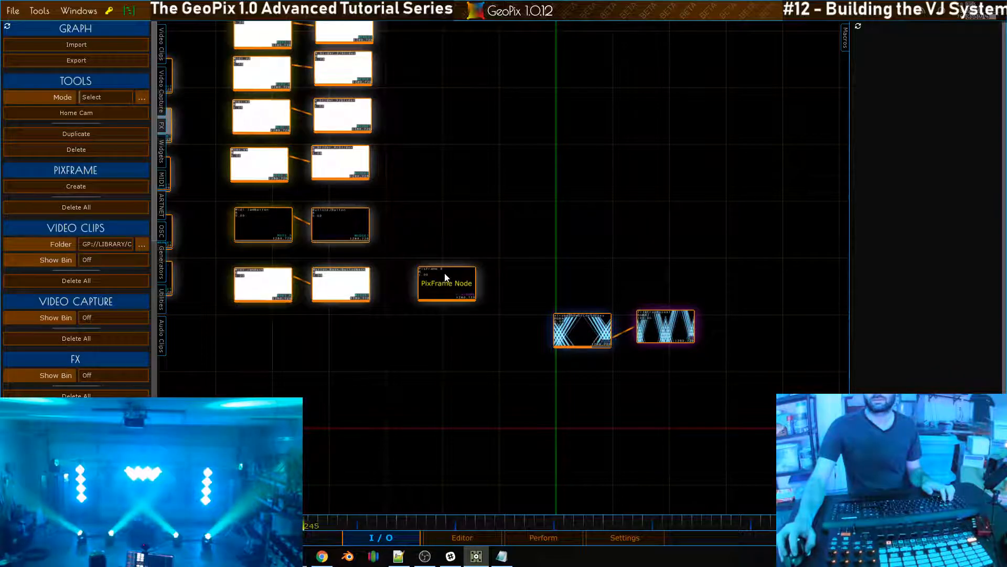
click(446, 283)
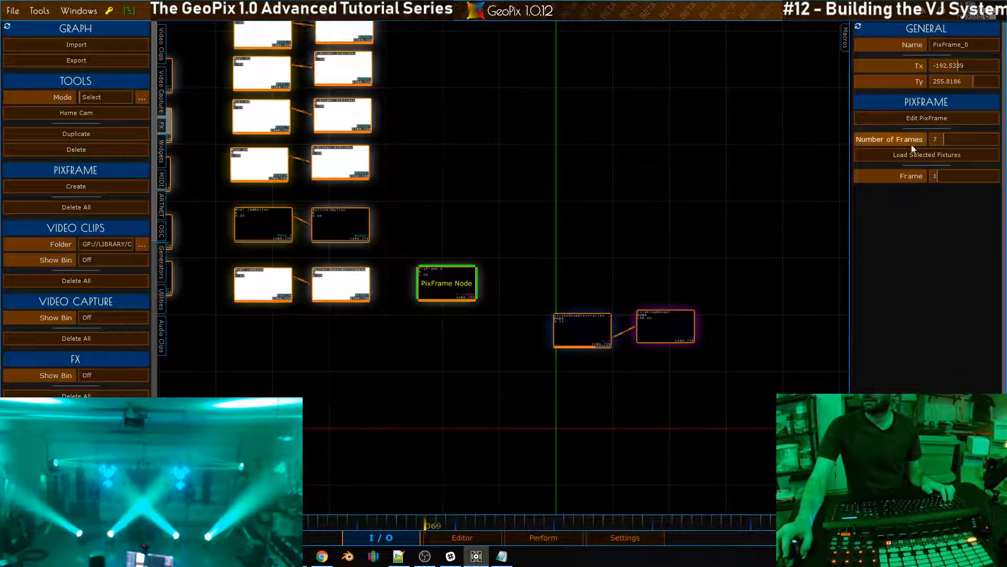
click(951, 176)
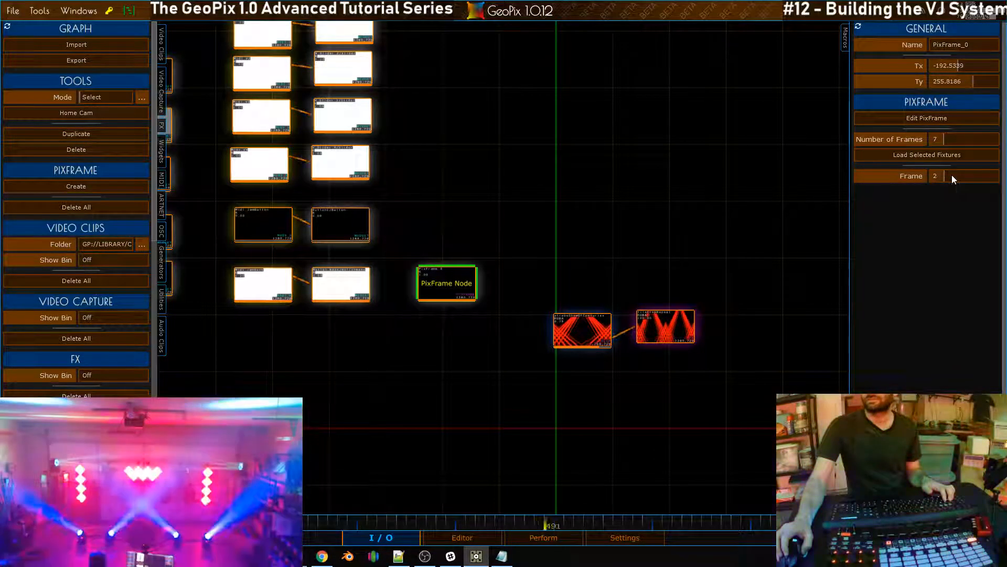
scroll(952, 175, up, 1)
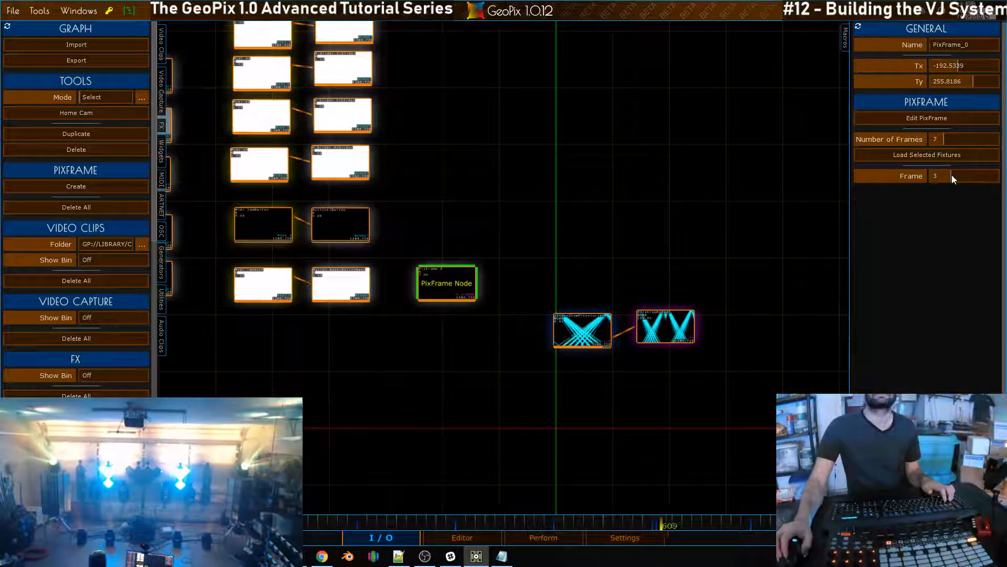
scroll(951, 176, up, 1)
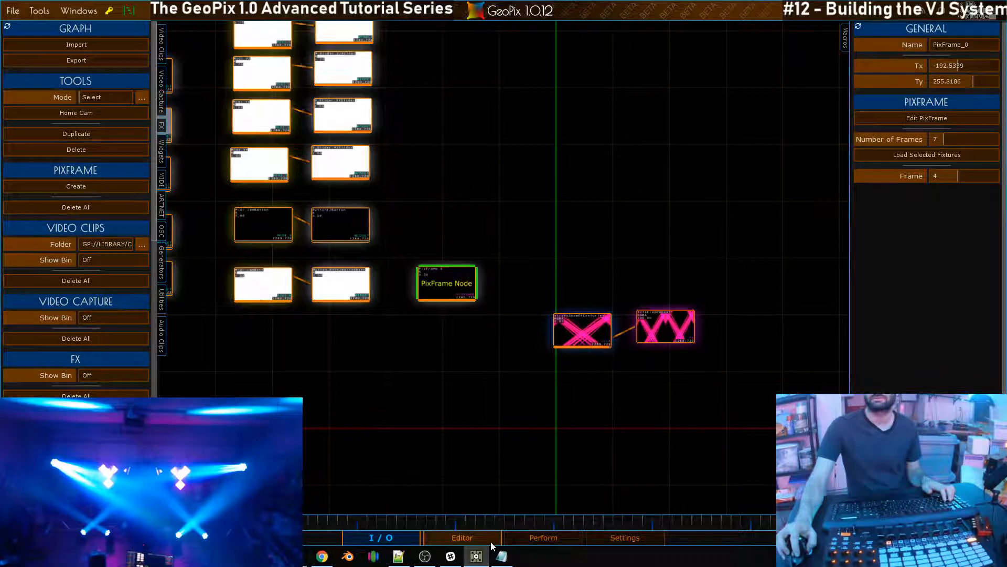
Open the Macro Saver from the Editor workspace and name the new macro LastOne
click(521, 539)
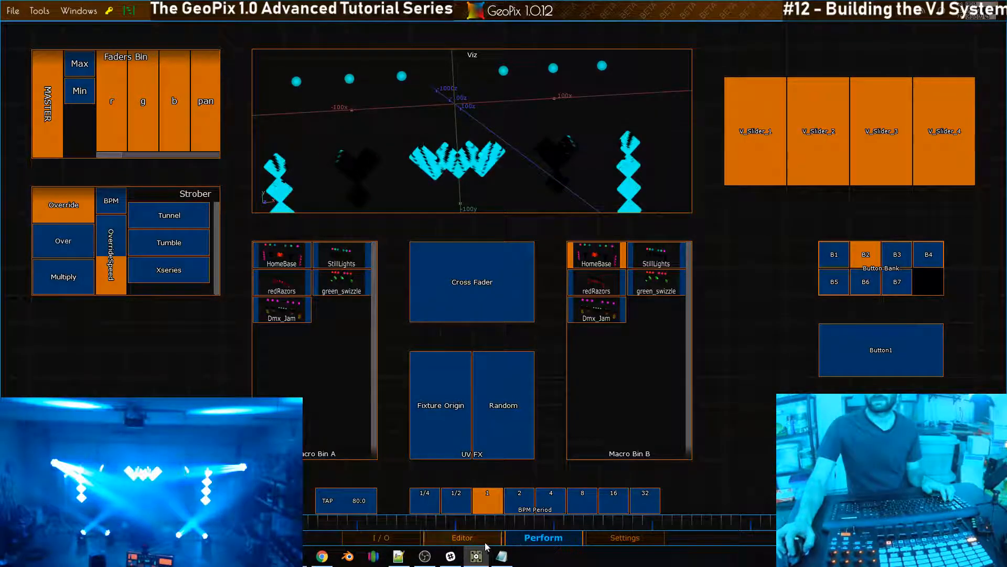
click(479, 537)
mouse_move(536, 338)
alt+mouse_down()
mouse_move(544, 304)
mouse_move(522, 325)
mouse_move(546, 324)
alt+mouse_up()
click(46, 10)
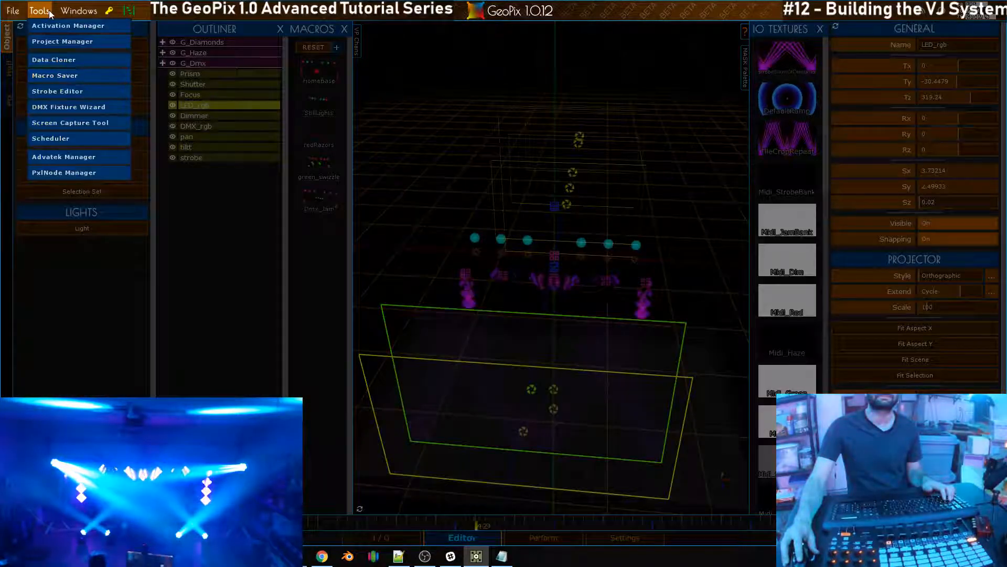
click(53, 77)
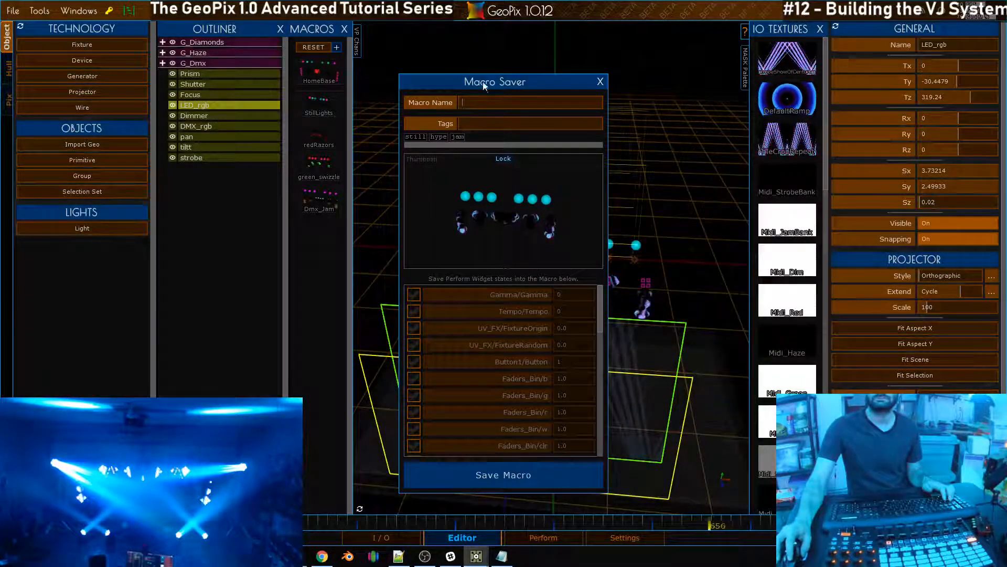
drag(484, 82, 612, 82)
click(610, 102)
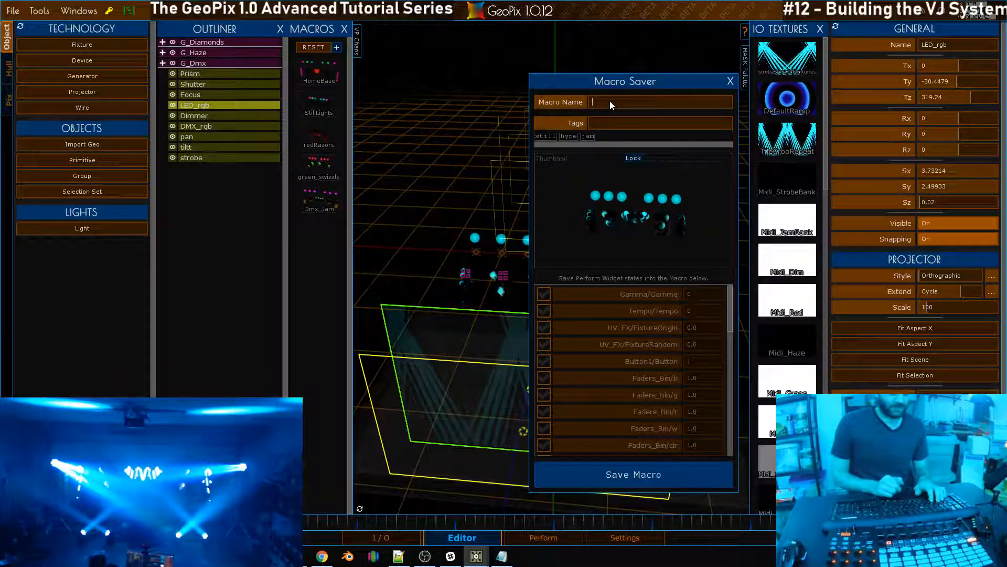
text(LastOne)
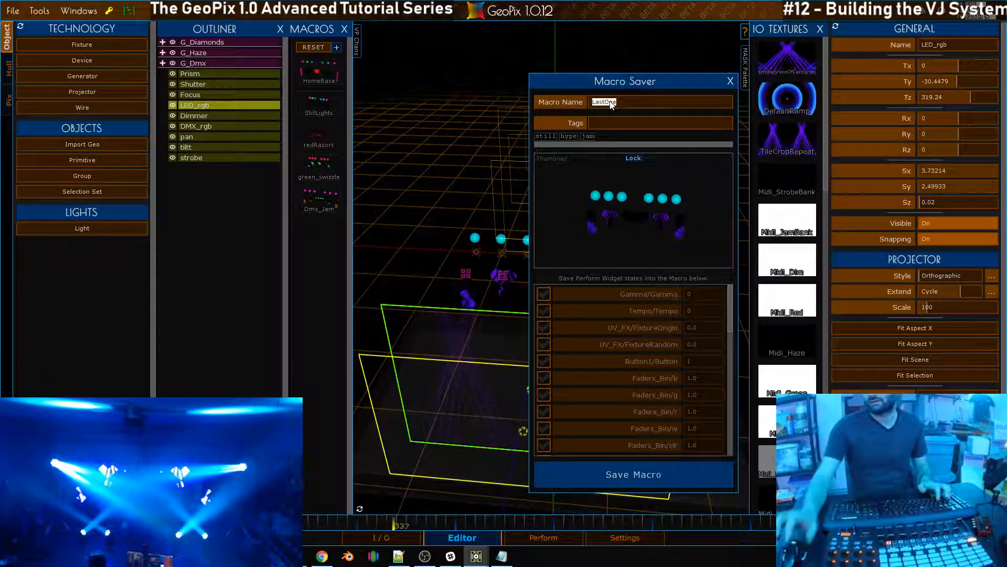
Save the LastOne macro with the tag chill and close the Macro Saver, Macros and Outliner panels
click(616, 119)
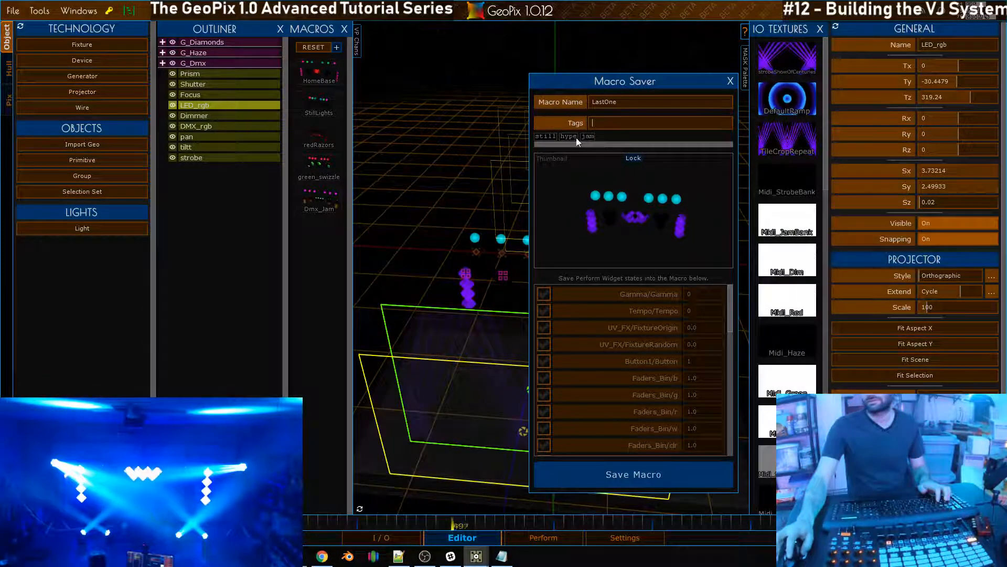
click(550, 137)
click(609, 128)
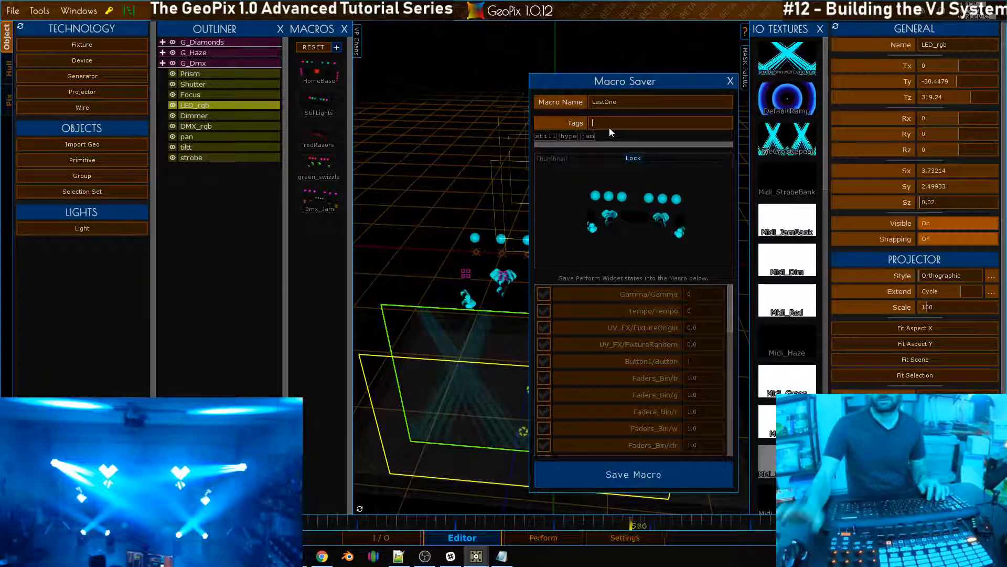
text(chill)
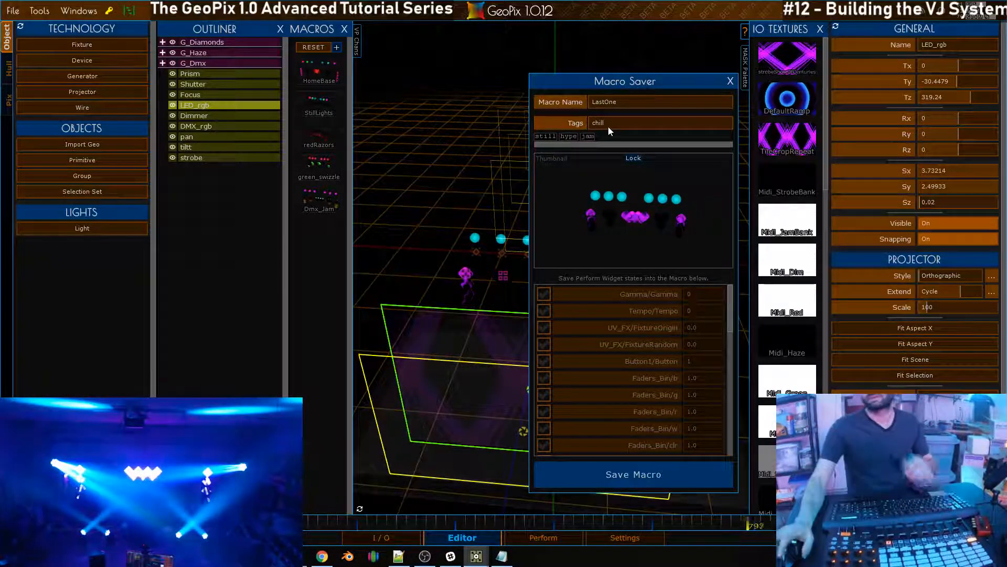
click(631, 473)
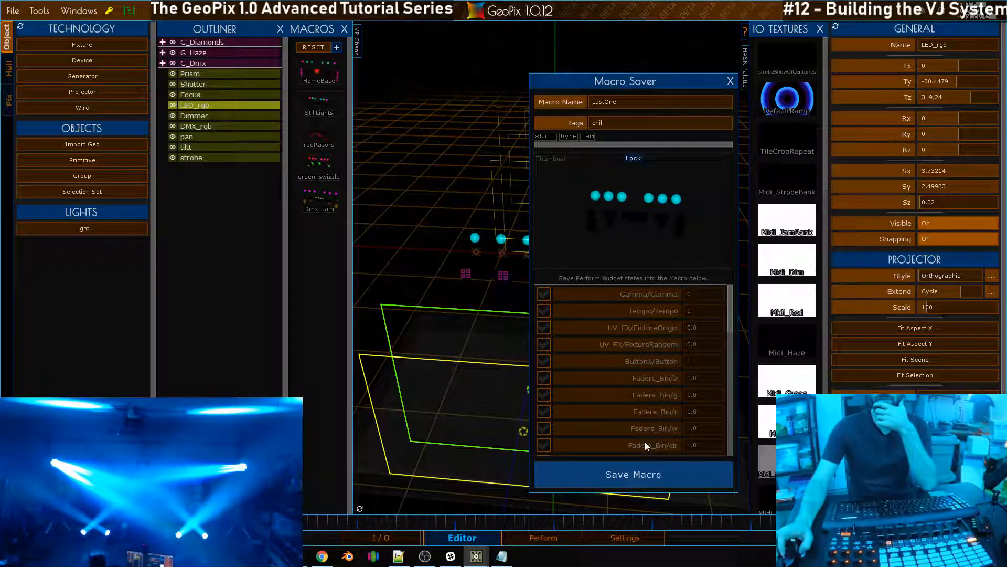
click(731, 80)
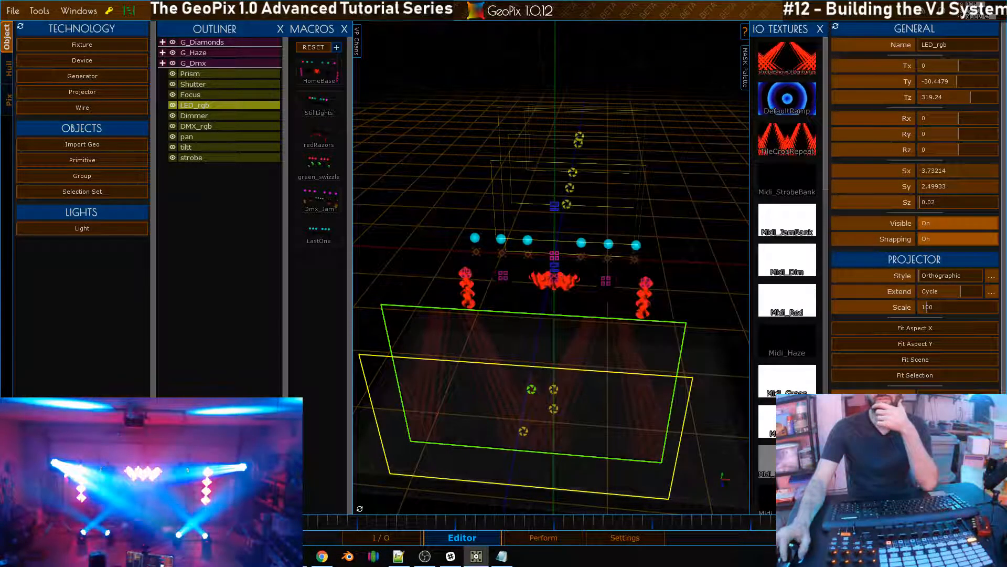
click(344, 29)
click(280, 29)
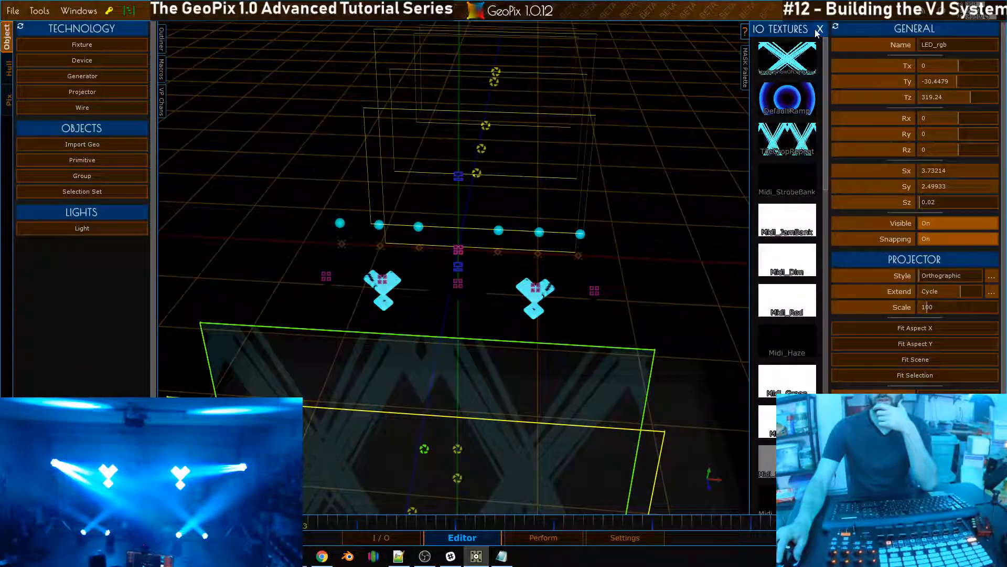
Add a Tags widget to the Perform layout below Button1 and leave widget editing
click(544, 538)
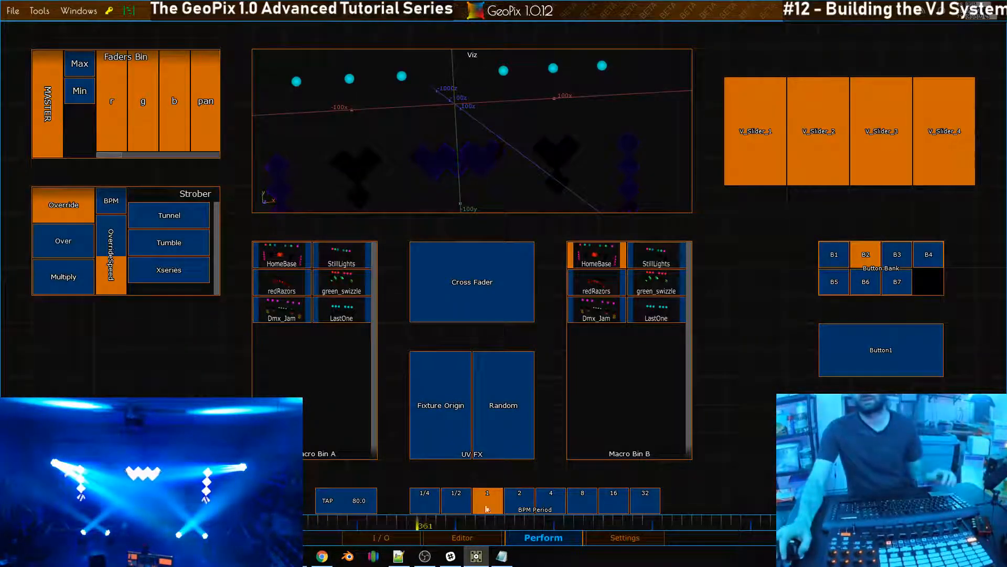
click(541, 535)
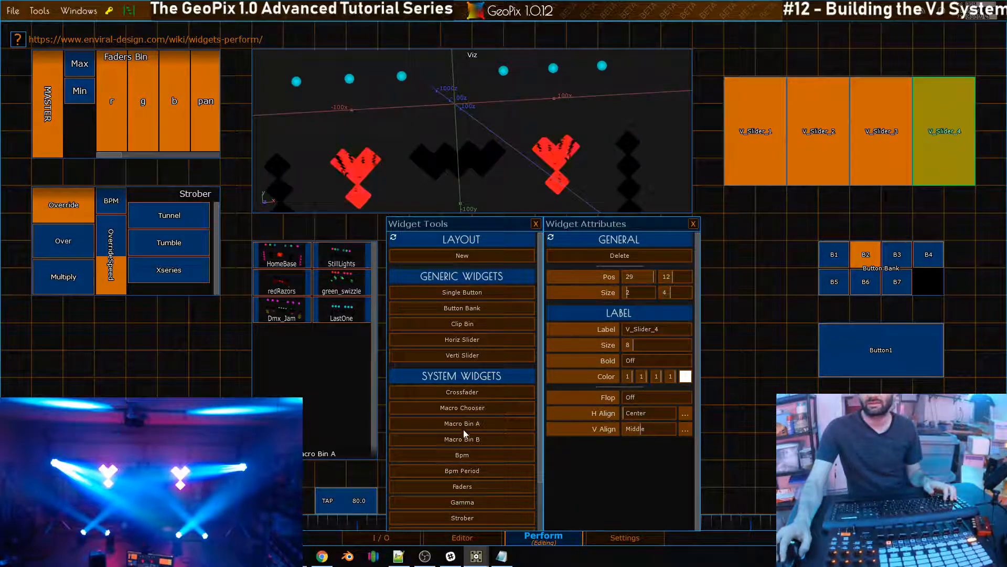
scroll(465, 434, down, 1)
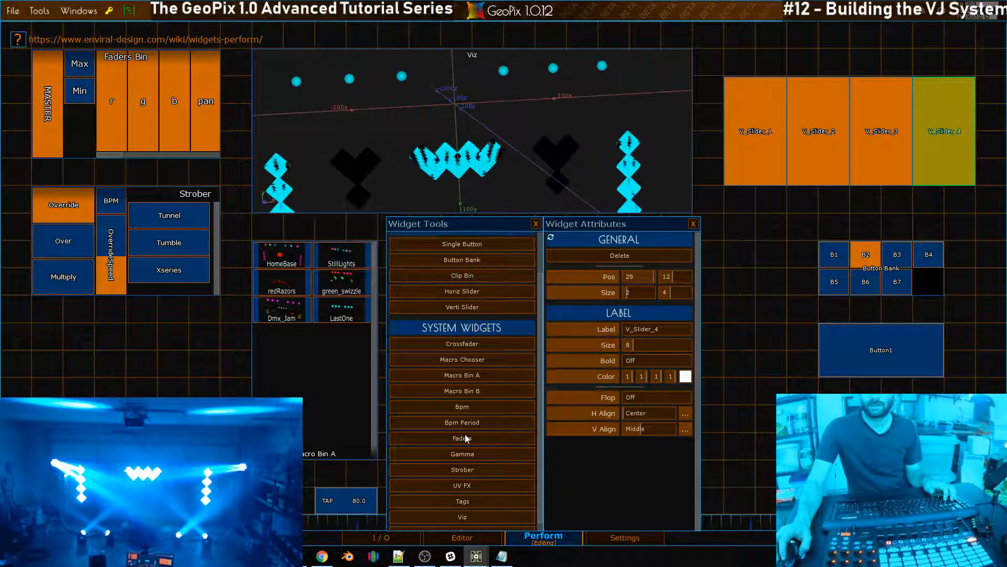
click(463, 500)
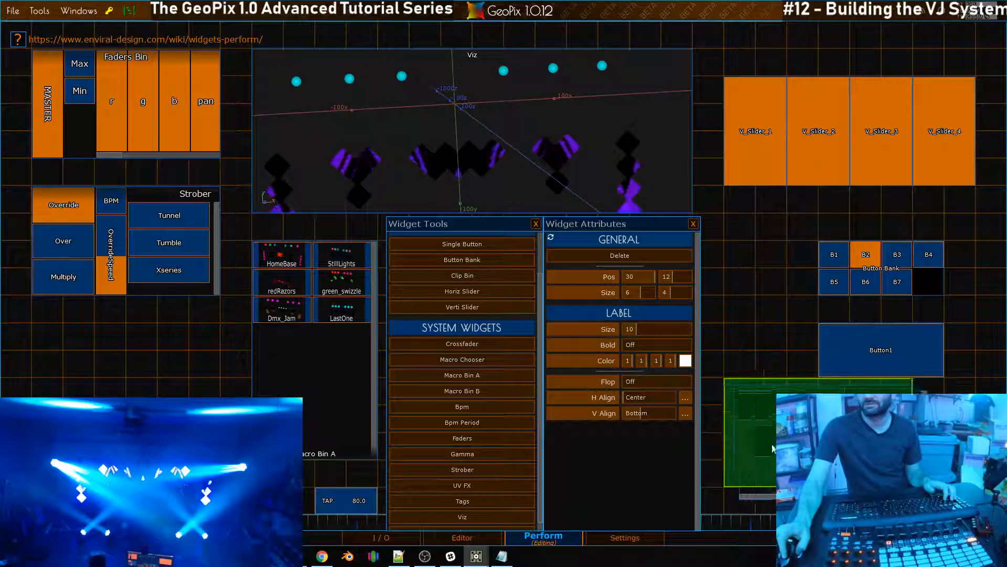
click(745, 446)
click(693, 224)
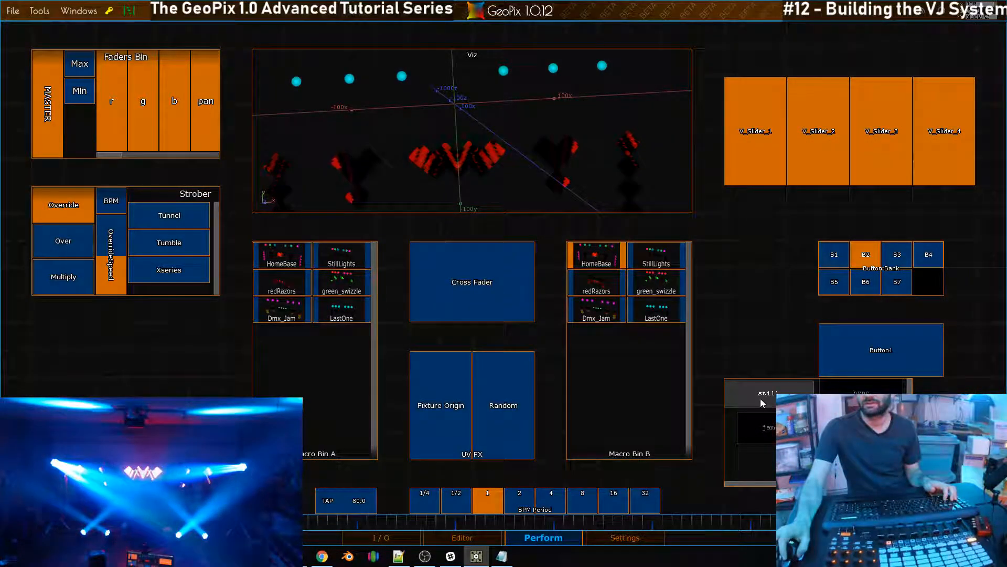
Turn on the still and jam tags in the new Tags widget
click(758, 428)
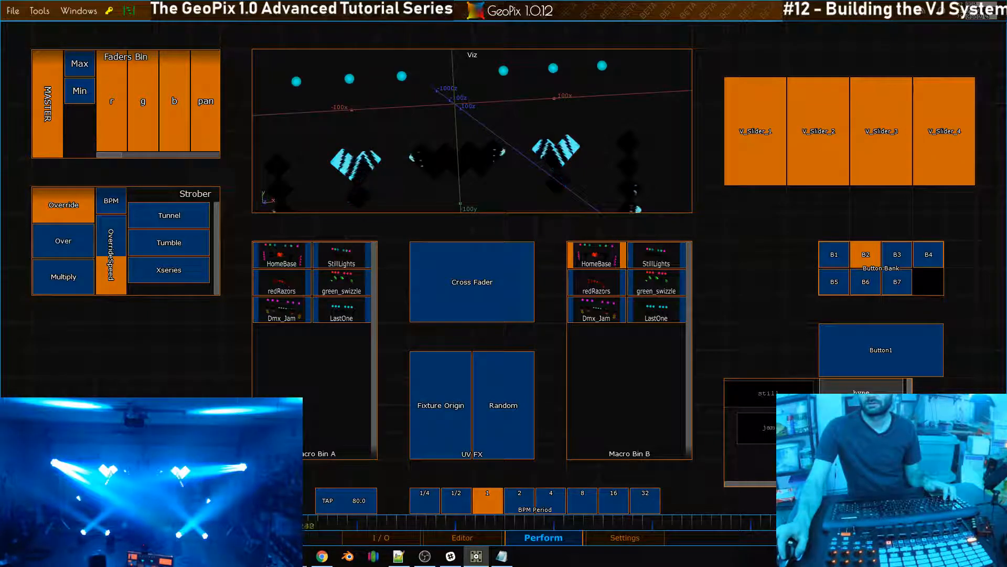
click(769, 393)
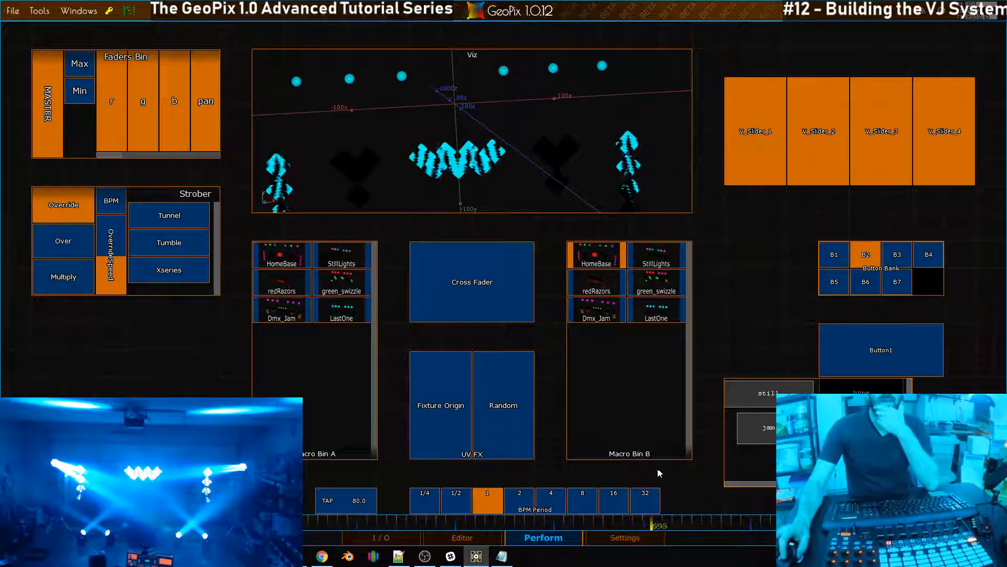
mouse_move(489, 554)
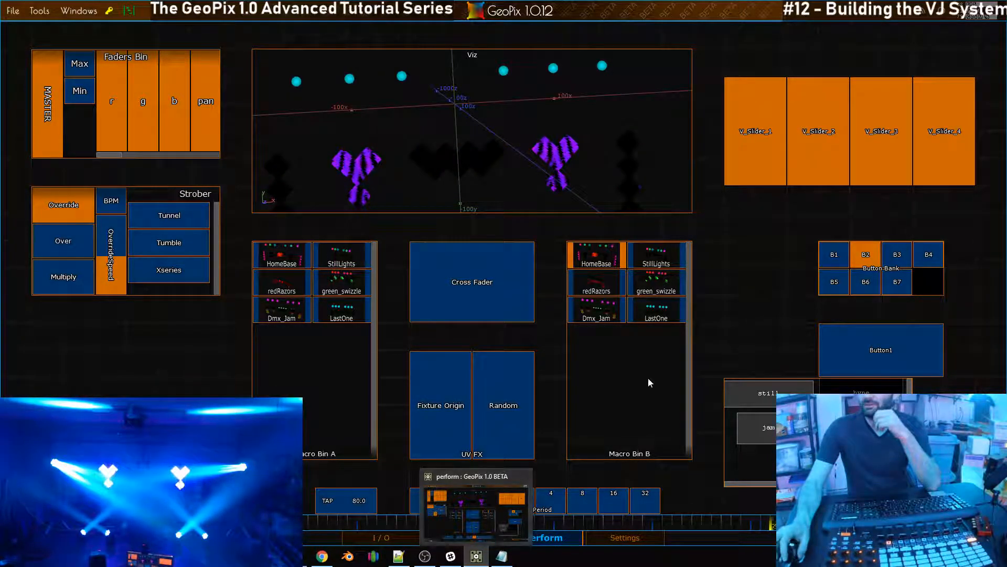